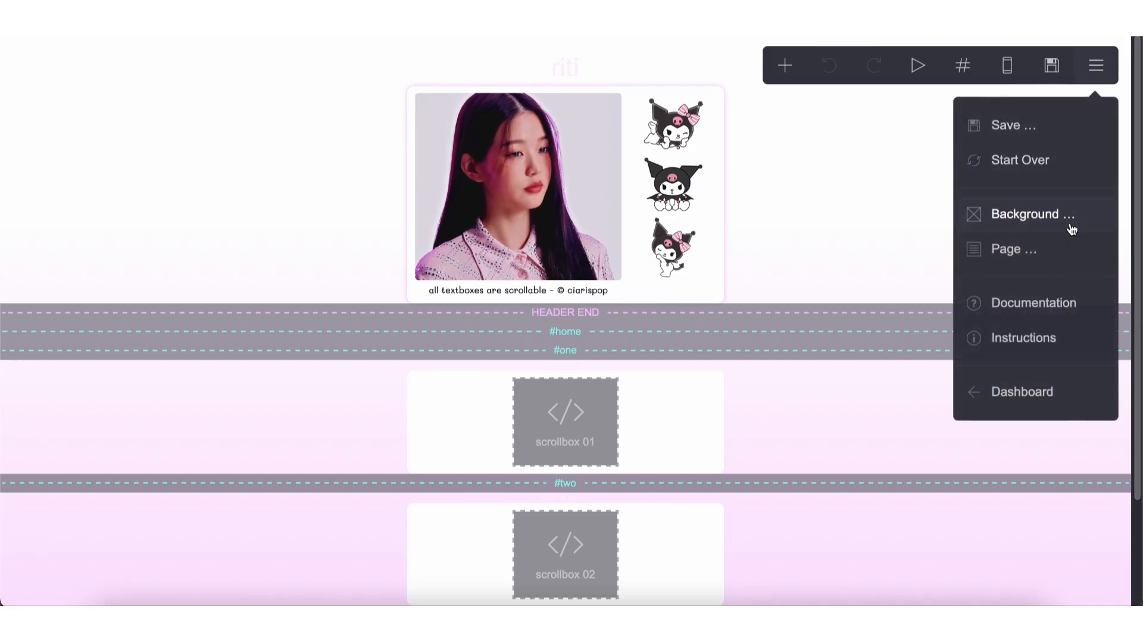
Step: Set the page's vertical padding to 1
{"action": "left_click", "coordinate": [956, 249]}
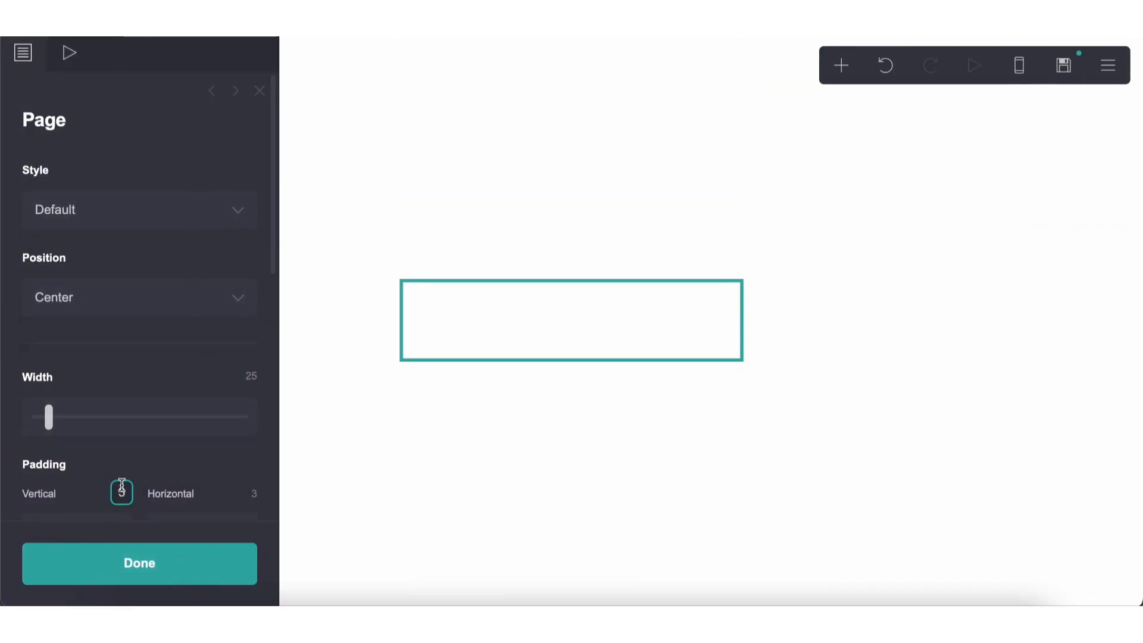
{"action": "key", "text": "Return"}
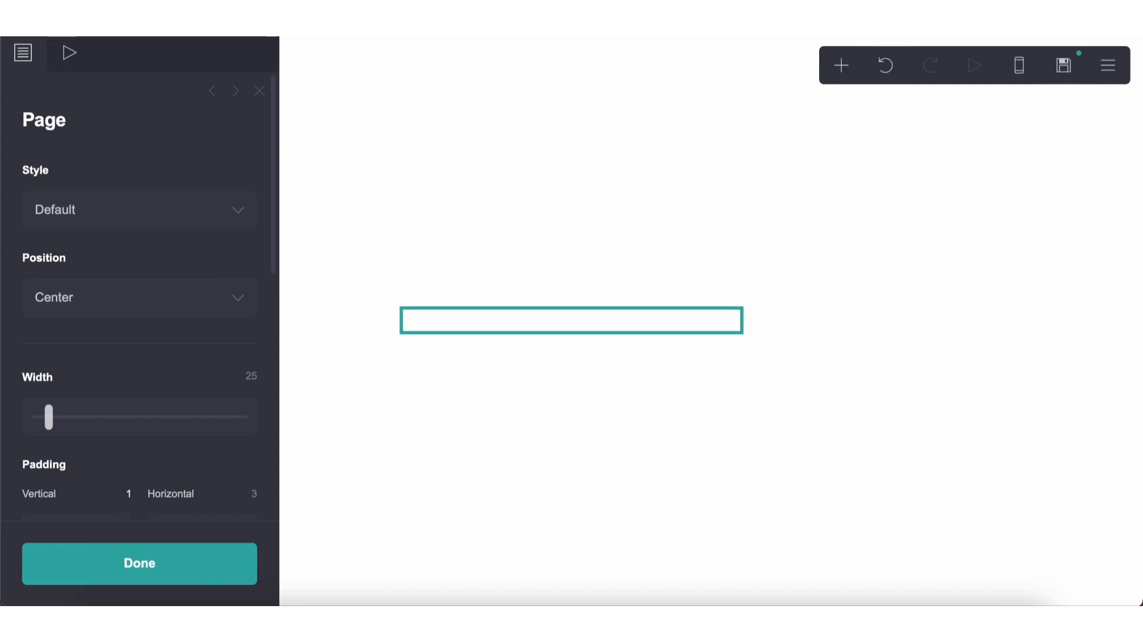
{"action": "left_click", "coordinate": [462, 455]}
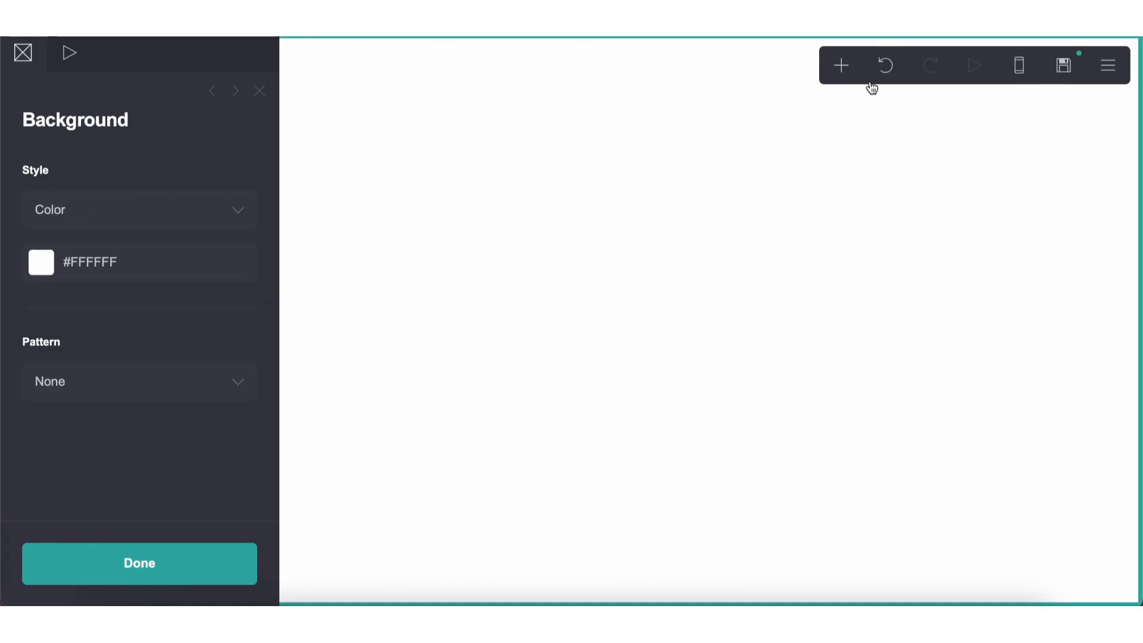
Step: Add a container to the page and set its vertical and horizontal padding to 0.5
{"action": "left_click", "coordinate": [842, 65]}
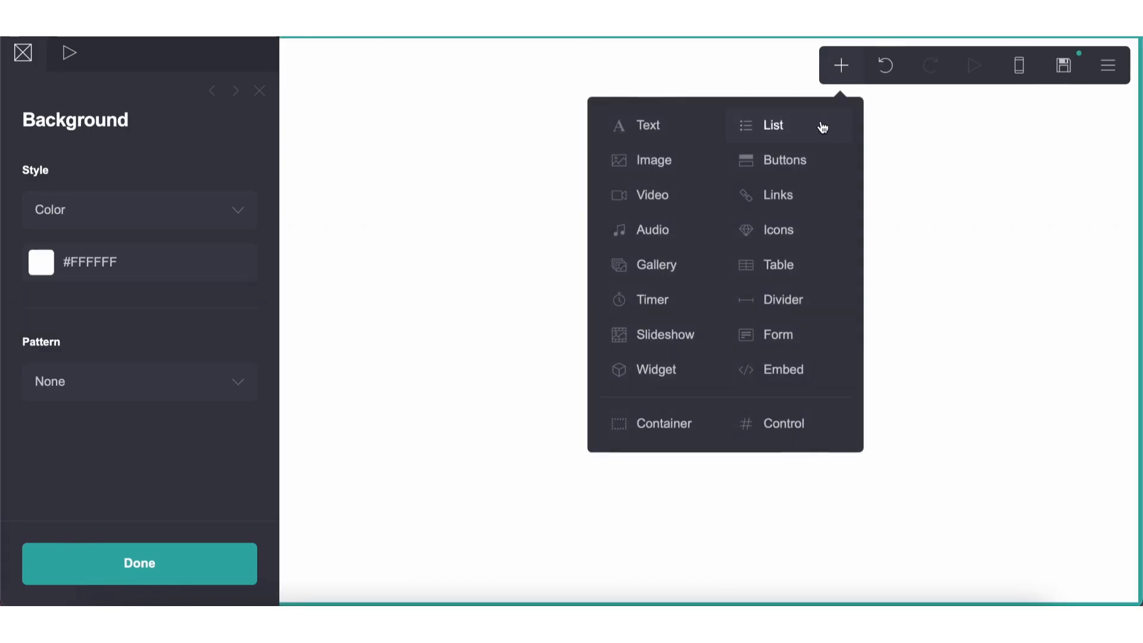
{"action": "left_click", "coordinate": [655, 422]}
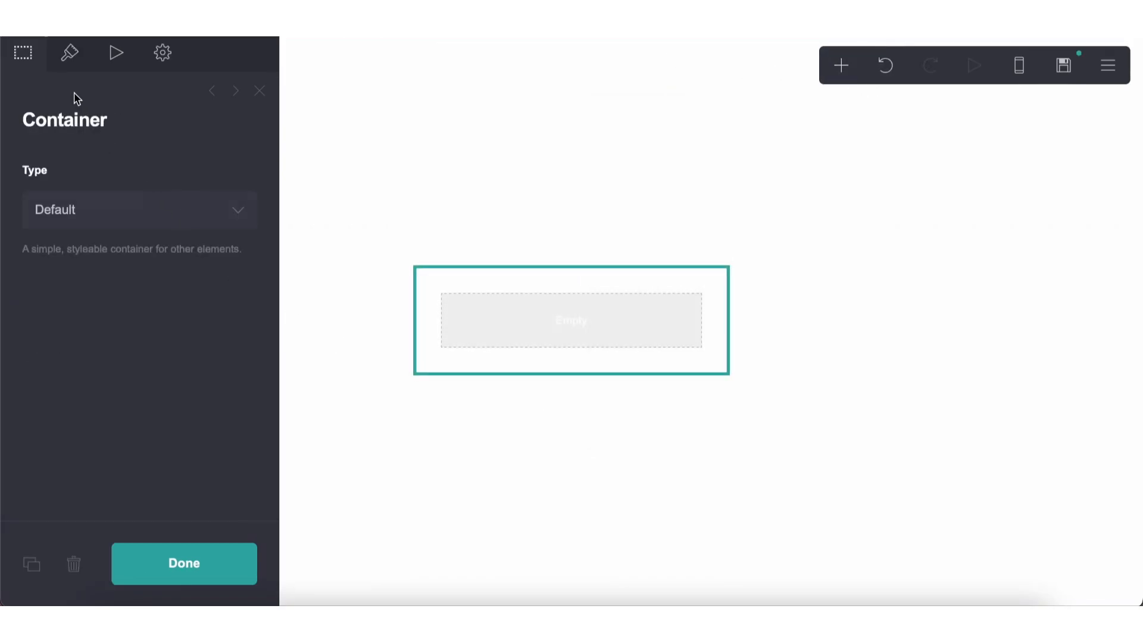
{"action": "left_click", "coordinate": [70, 52]}
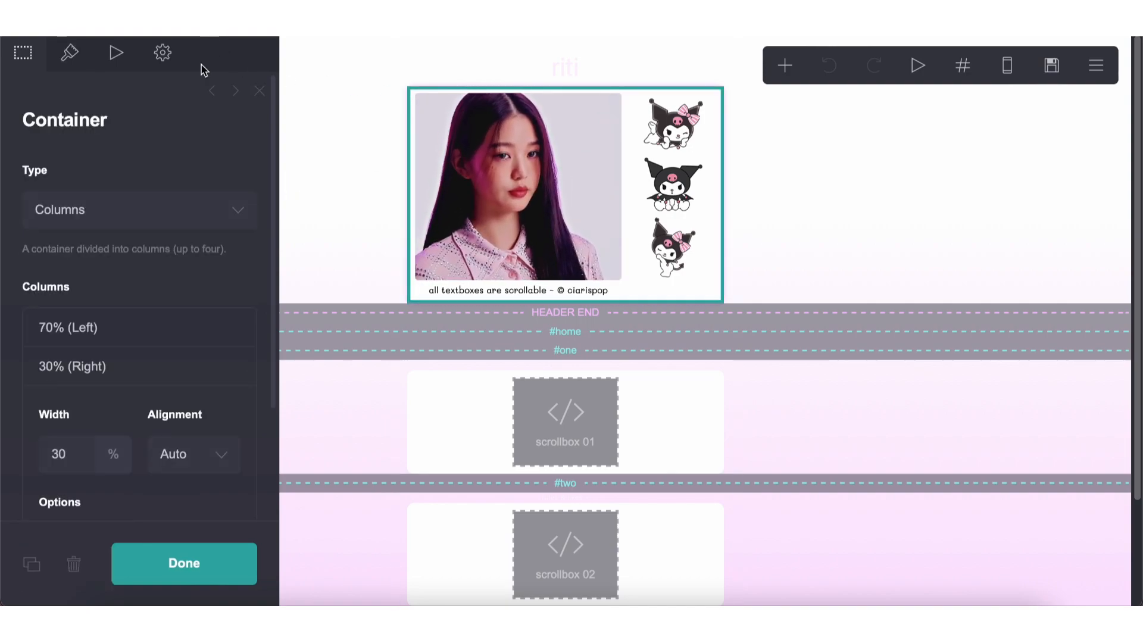
{"action": "left_click", "coordinate": [70, 53]}
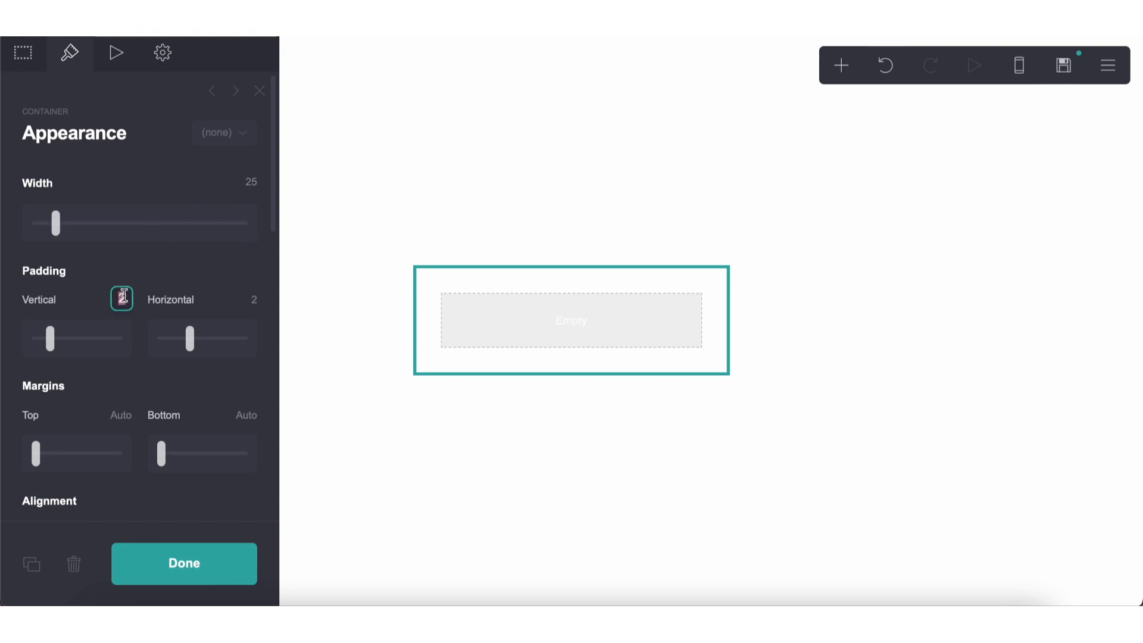
{"action": "key", "text": "Return"}
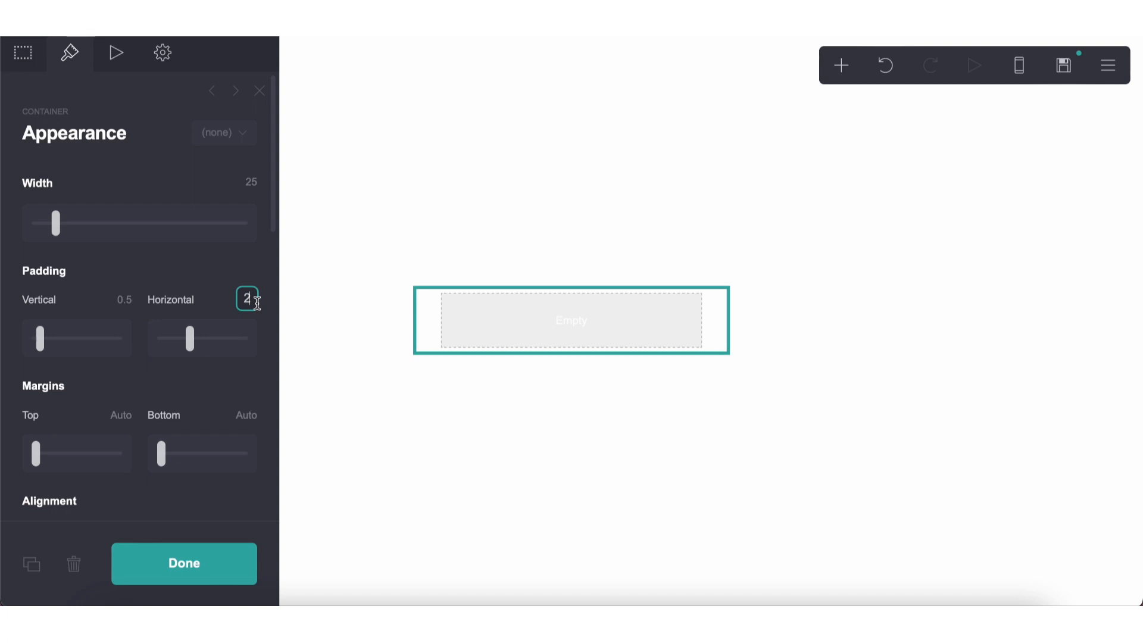
{"action": "key", "text": "Return"}
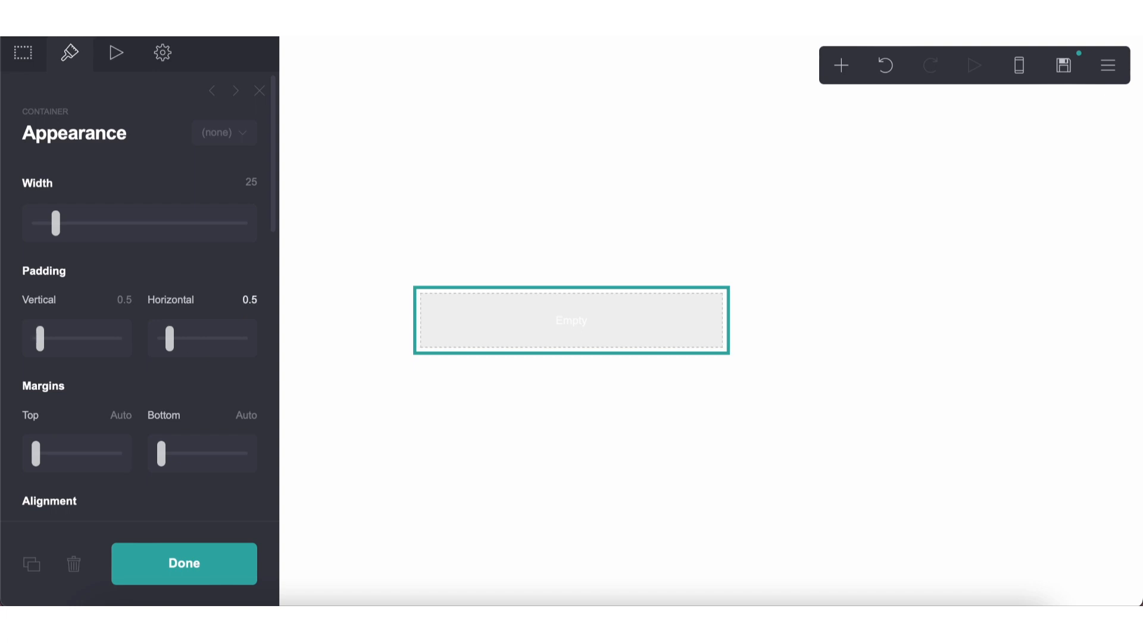
Step: Change the container's type to Columns and set its gutters to 0.5
{"action": "left_click", "coordinate": [30, 53]}
{"action": "left_click", "coordinate": [119, 204]}
{"action": "left_click", "coordinate": [122, 221]}
{"action": "left_click", "coordinate": [74, 65]}
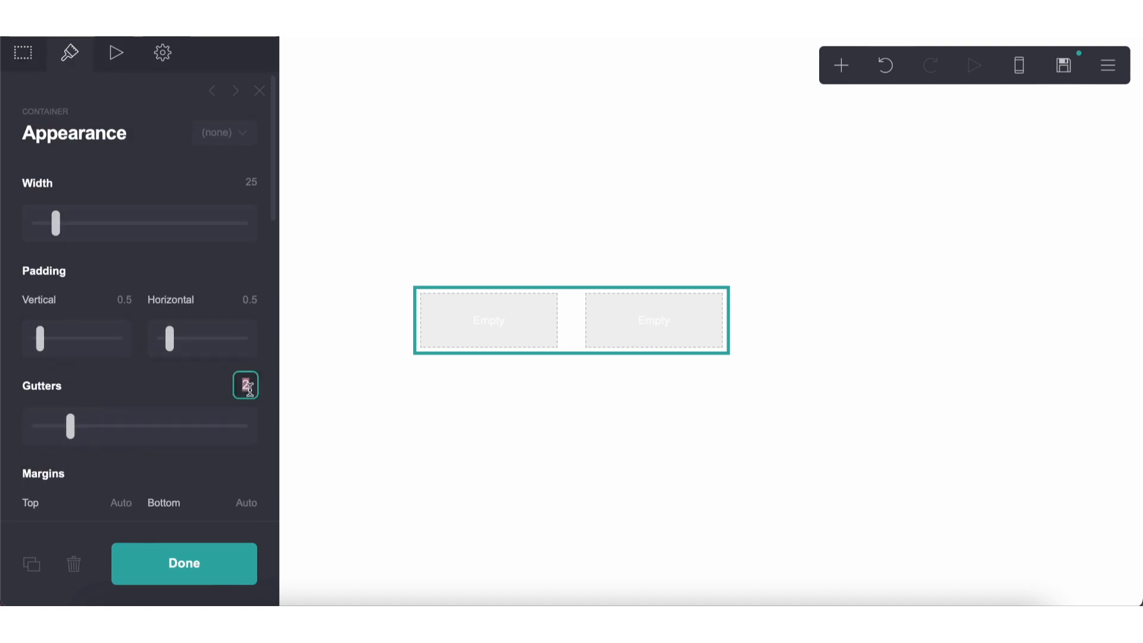
{"action": "scroll", "coordinate": [89, 480], "scroll_direction": "down", "scroll_amount": 10}
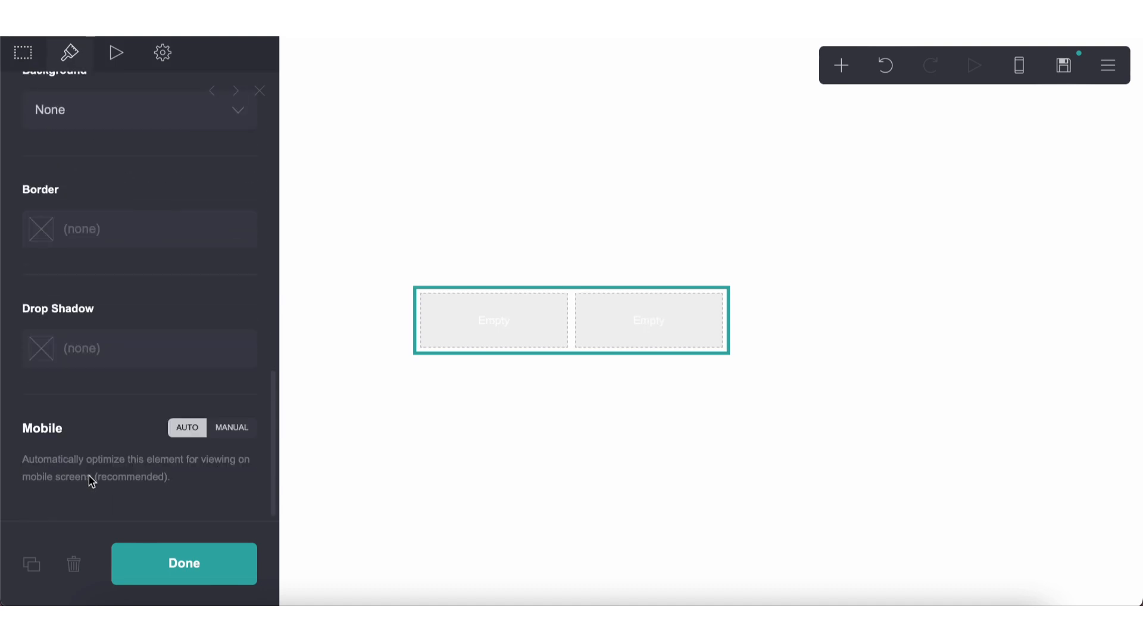
Step: Switch the container's mobile settings to Manual and choose its mobile layout
{"action": "left_click", "coordinate": [220, 427]}
{"action": "scroll", "coordinate": [98, 369], "scroll_direction": "down", "scroll_amount": 2}
{"action": "left_click", "coordinate": [101, 305]}
{"action": "left_click", "coordinate": [98, 269]}
Step: Give the container a light pink drop shadow with the colour #FFCFEF
{"action": "scroll", "coordinate": [153, 356], "scroll_direction": "up", "scroll_amount": 10}
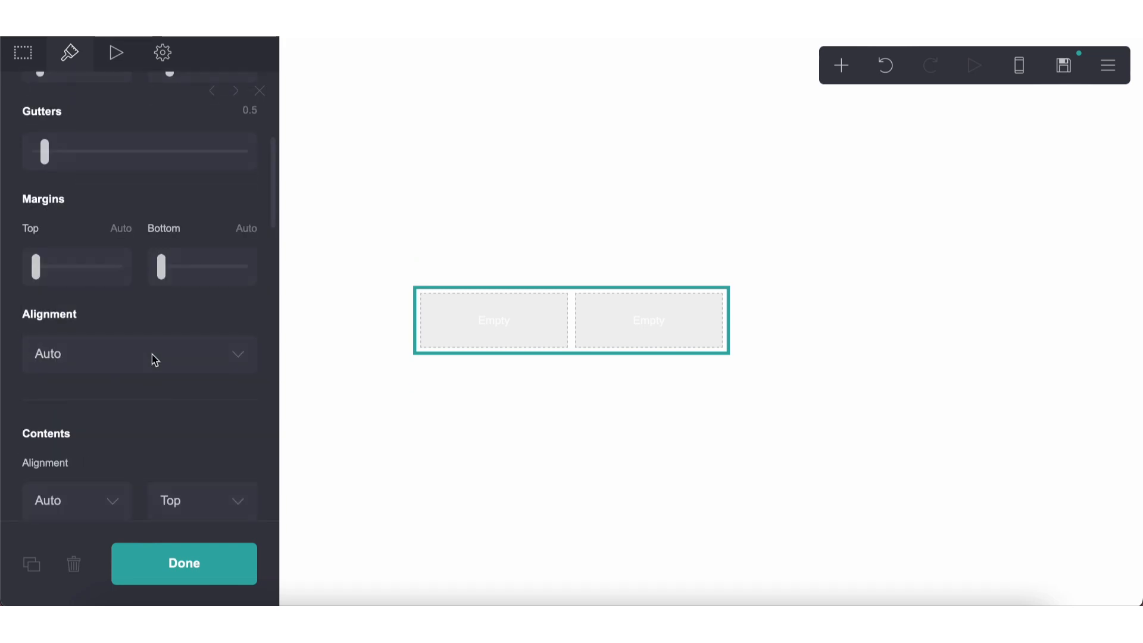
{"action": "scroll", "coordinate": [155, 363], "scroll_direction": "down", "scroll_amount": 10}
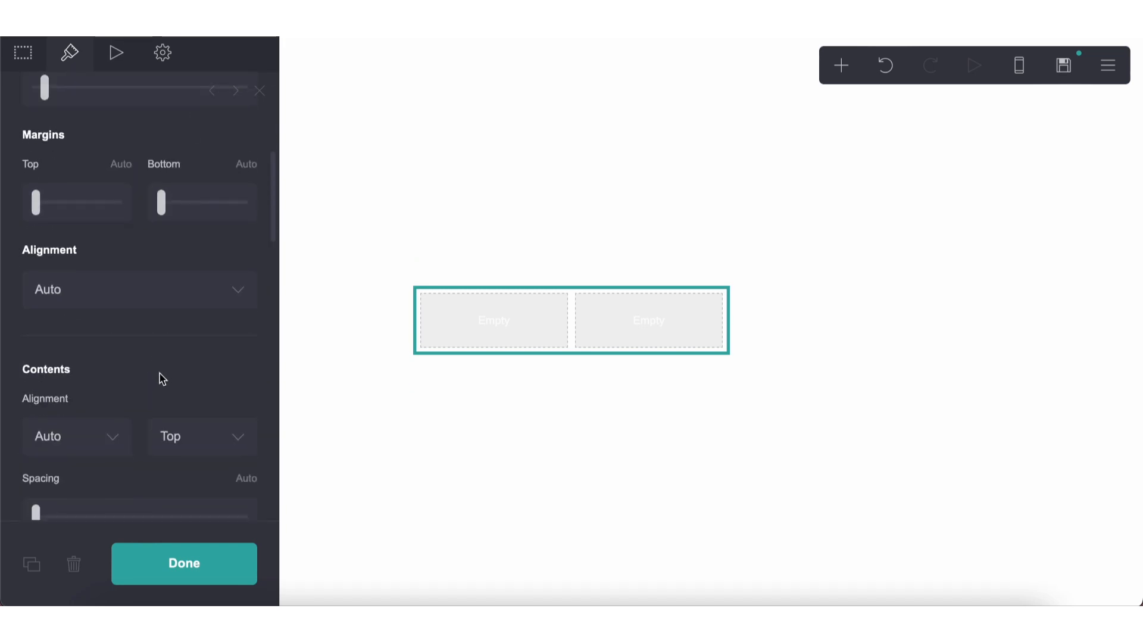
{"action": "left_click", "coordinate": [123, 328]}
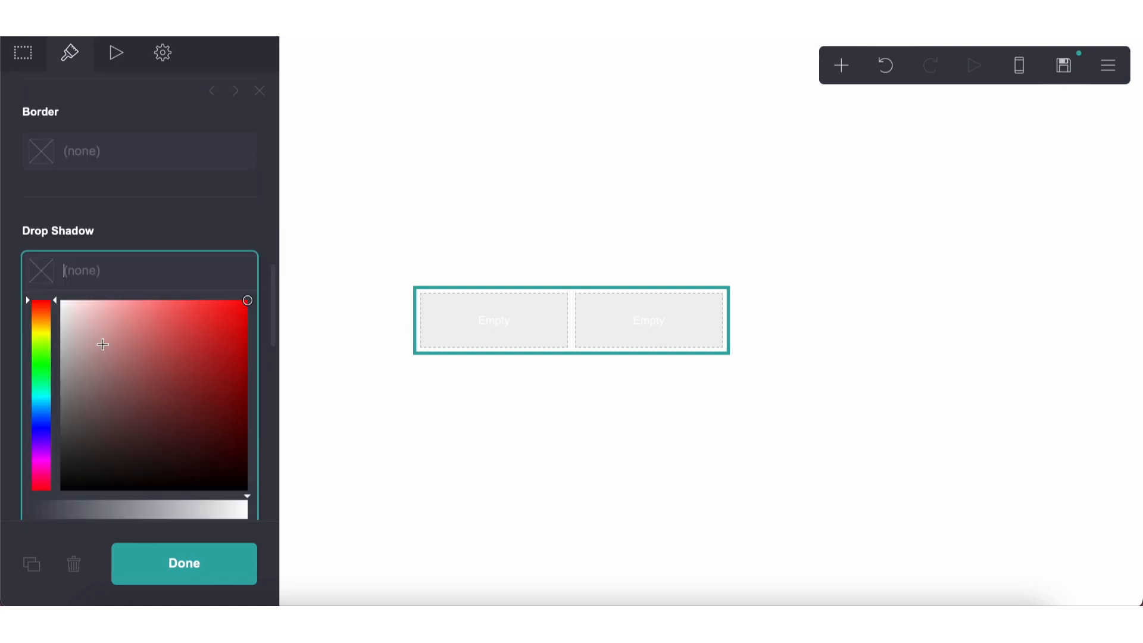
{"action": "left_click", "coordinate": [40, 387]}
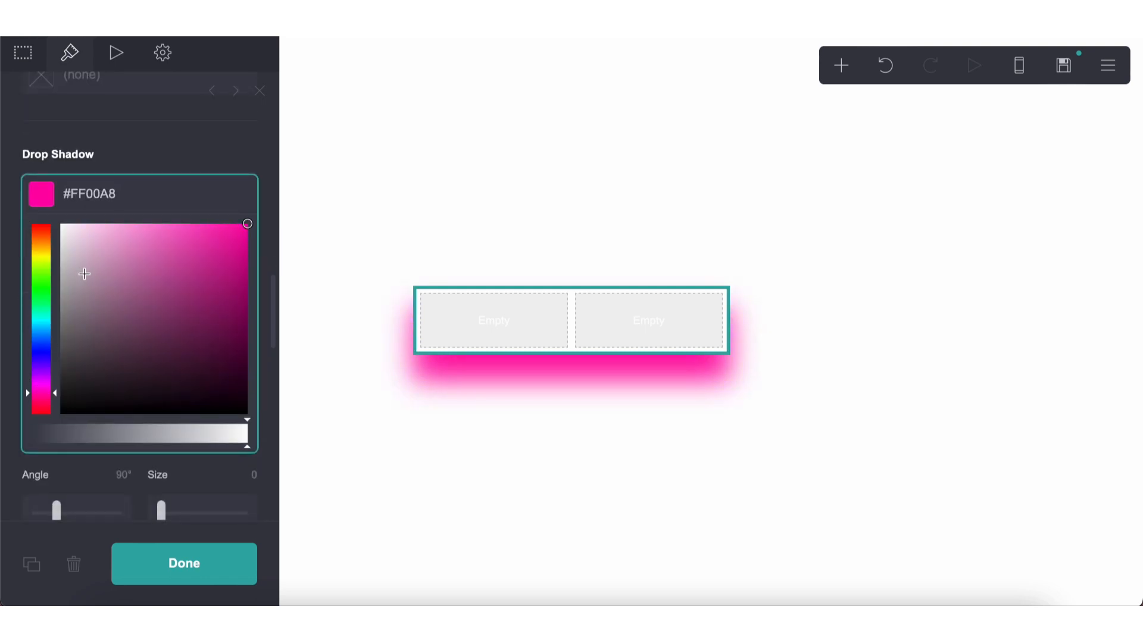
{"action": "left_click_drag", "start_coordinate": [84, 273], "coordinate": [113, 186]}
{"action": "left_click_drag", "start_coordinate": [98, 240], "coordinate": [93, 191]}
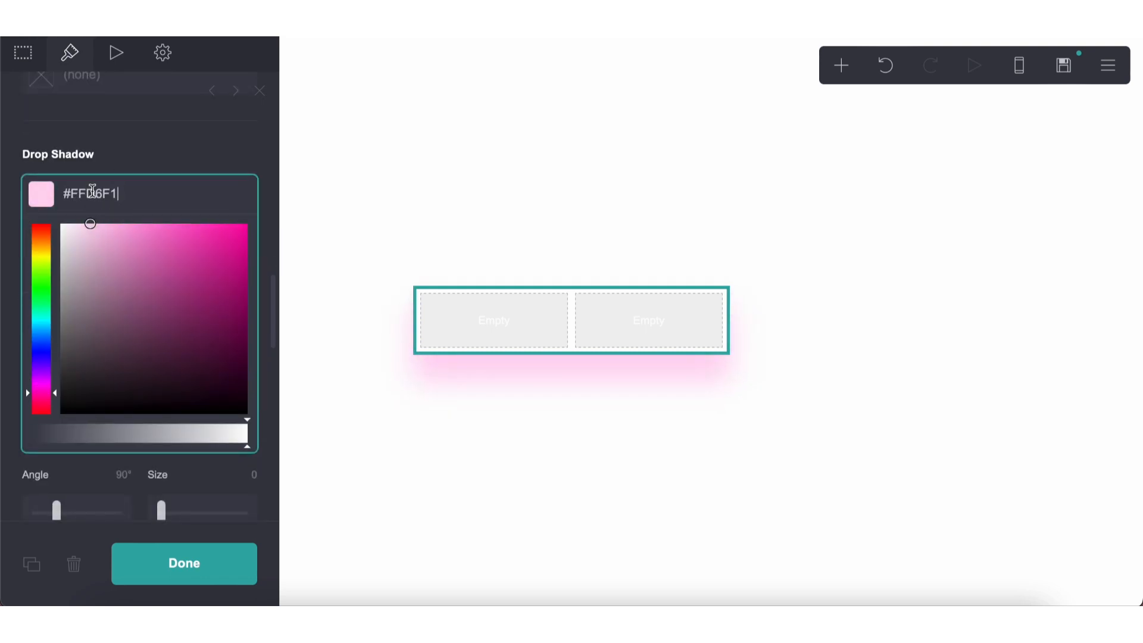
{"action": "left_click", "coordinate": [103, 160]}
Step: Set the container's drop shadow distance to 0 and its blur to 0.375
{"action": "left_click_drag", "start_coordinate": [53, 366], "coordinate": [35, 364]}
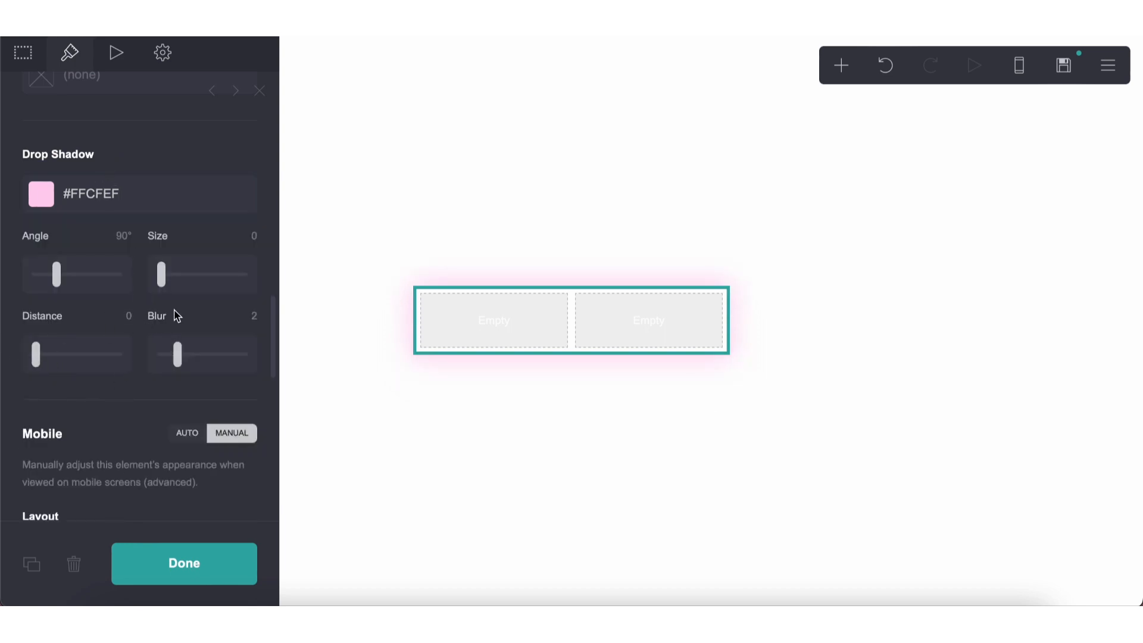
{"action": "type", "text": ".375"}
{"action": "key", "text": "Return"}
Step: Round the container's corners and deselect it
{"action": "scroll", "coordinate": [122, 274], "scroll_direction": "down", "scroll_amount": 10}
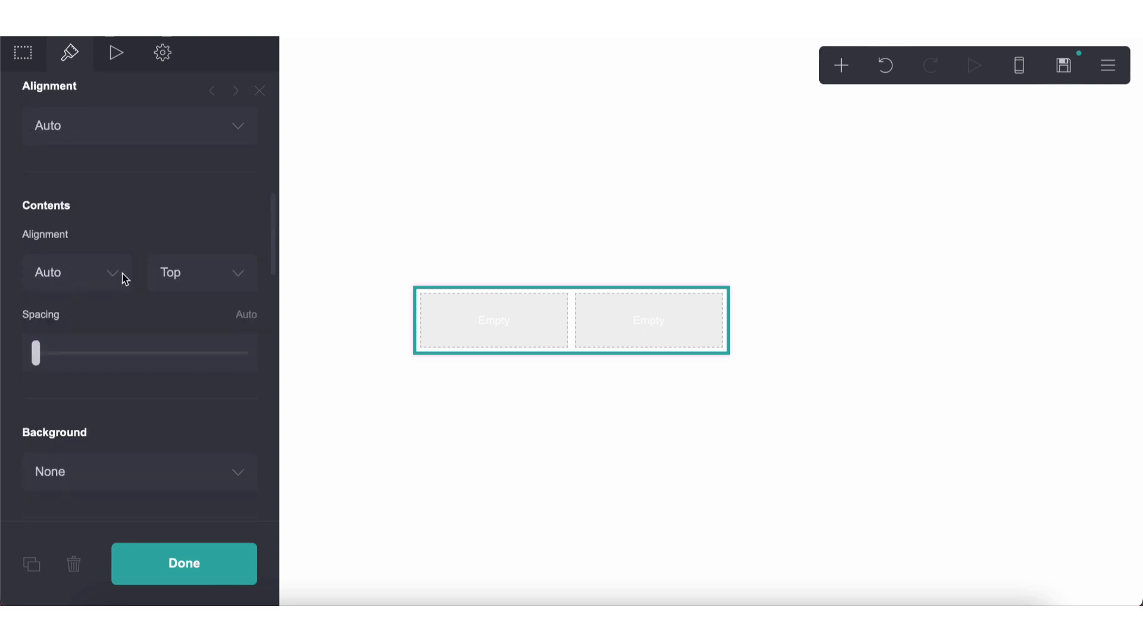
{"action": "scroll", "coordinate": [122, 275], "scroll_direction": "up", "scroll_amount": 4}
{"action": "scroll", "coordinate": [225, 281], "scroll_direction": "down", "scroll_amount": 5}
{"action": "scroll", "coordinate": [225, 281], "scroll_direction": "up", "scroll_amount": 8}
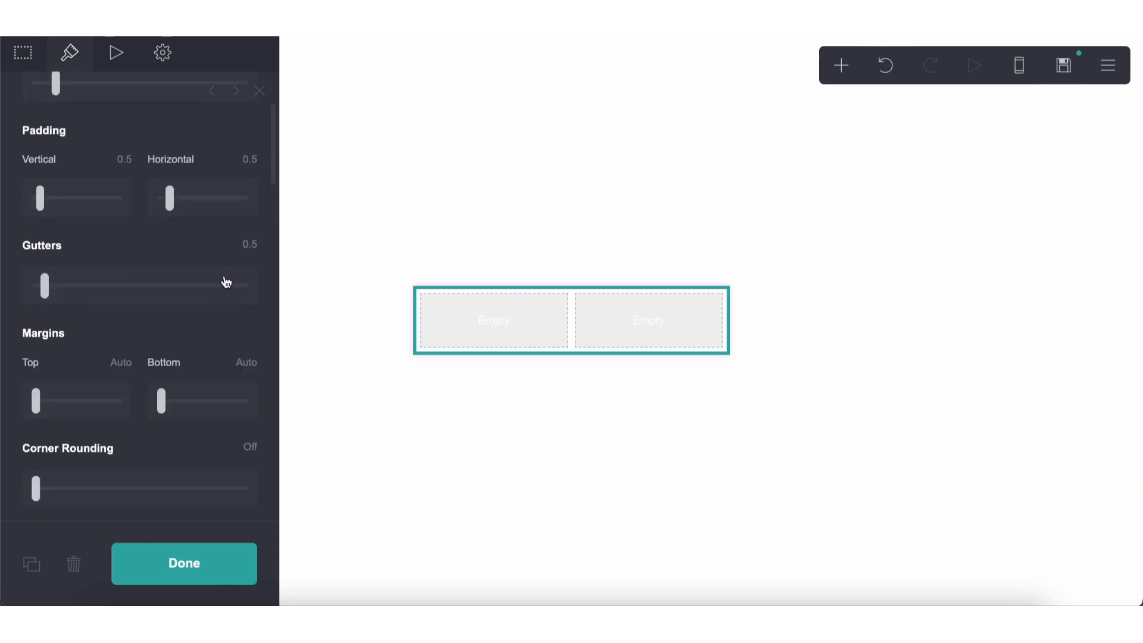
{"action": "scroll", "coordinate": [237, 284], "scroll_direction": "down", "scroll_amount": 1}
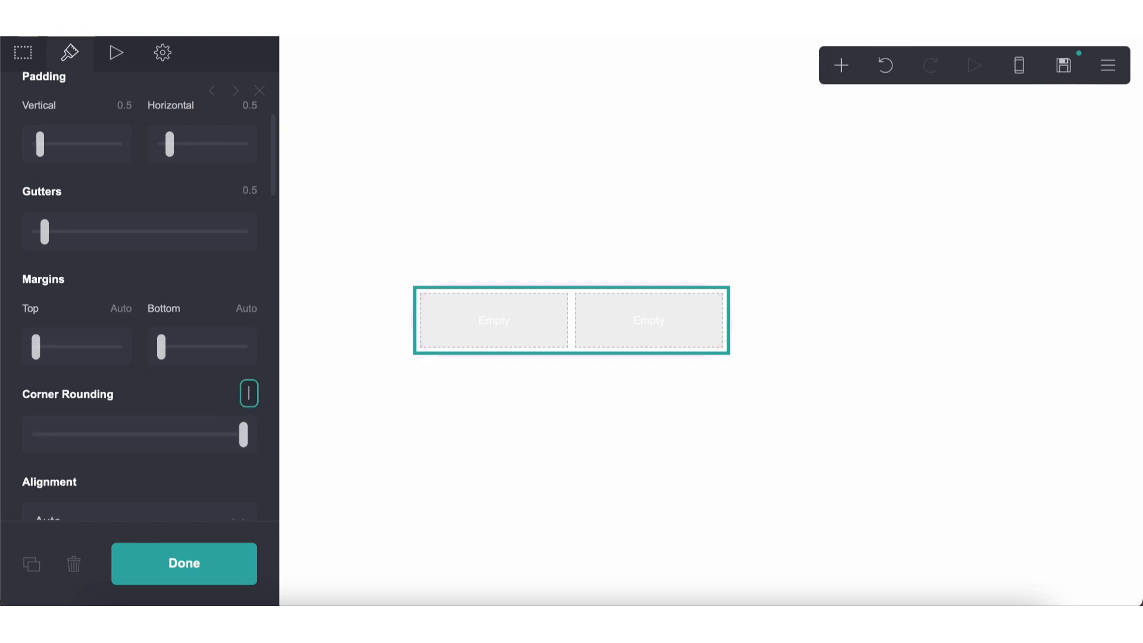
{"action": "left_click", "coordinate": [512, 431]}
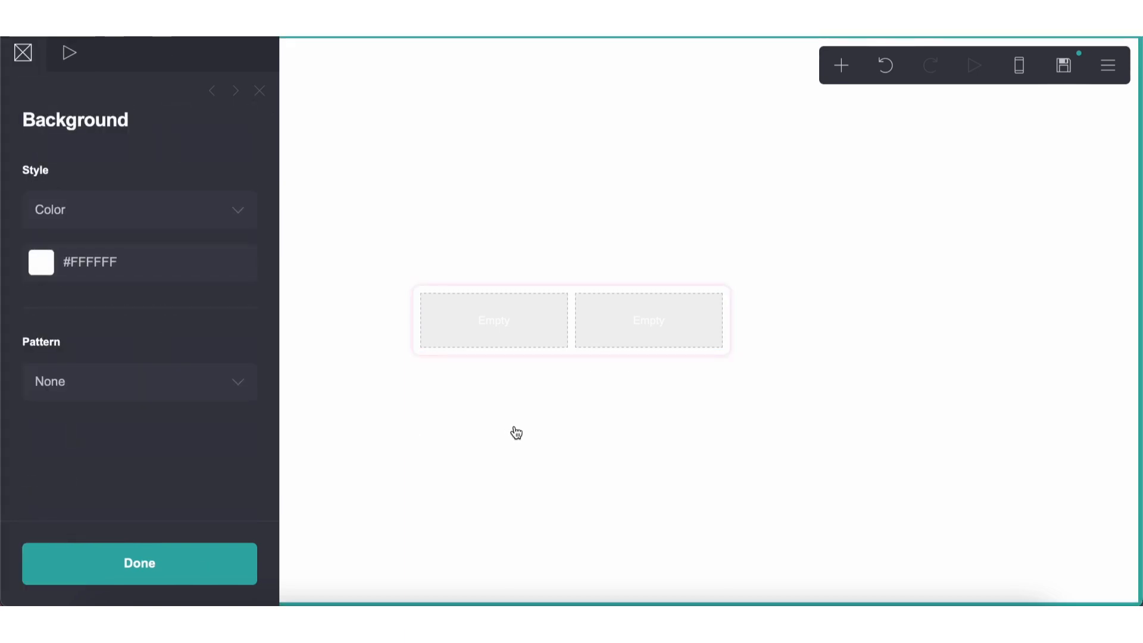
Step: Add an image element to the container's left column and set the right column's width to 30%
{"action": "left_click", "coordinate": [841, 65]}
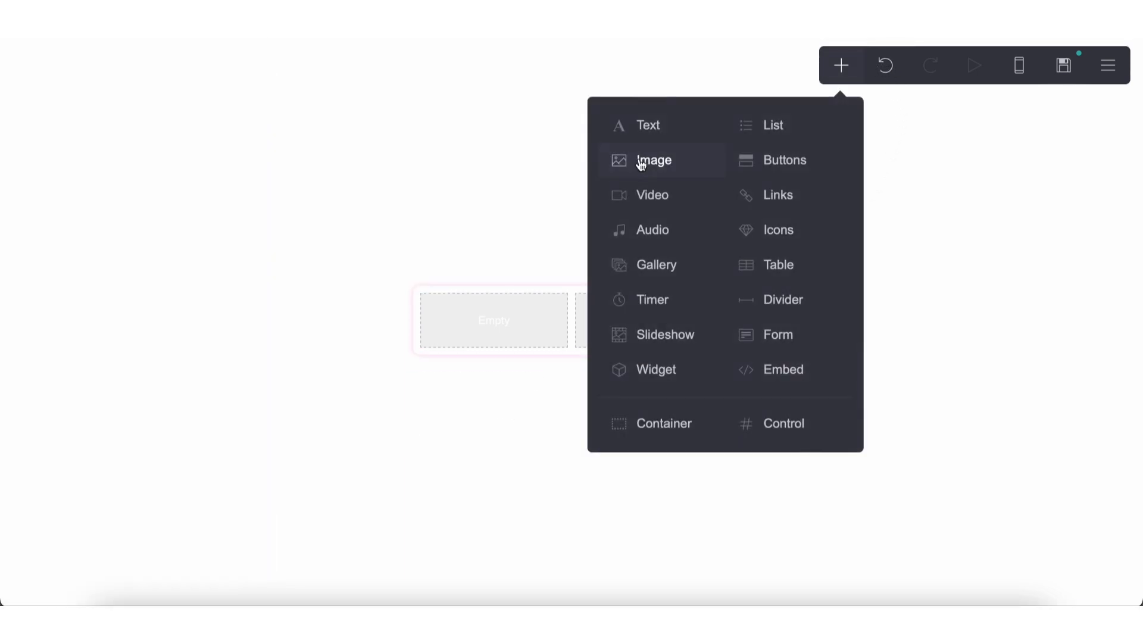
{"action": "left_click", "coordinate": [638, 158]}
{"action": "left_click_drag", "start_coordinate": [607, 339], "coordinate": [467, 179]}
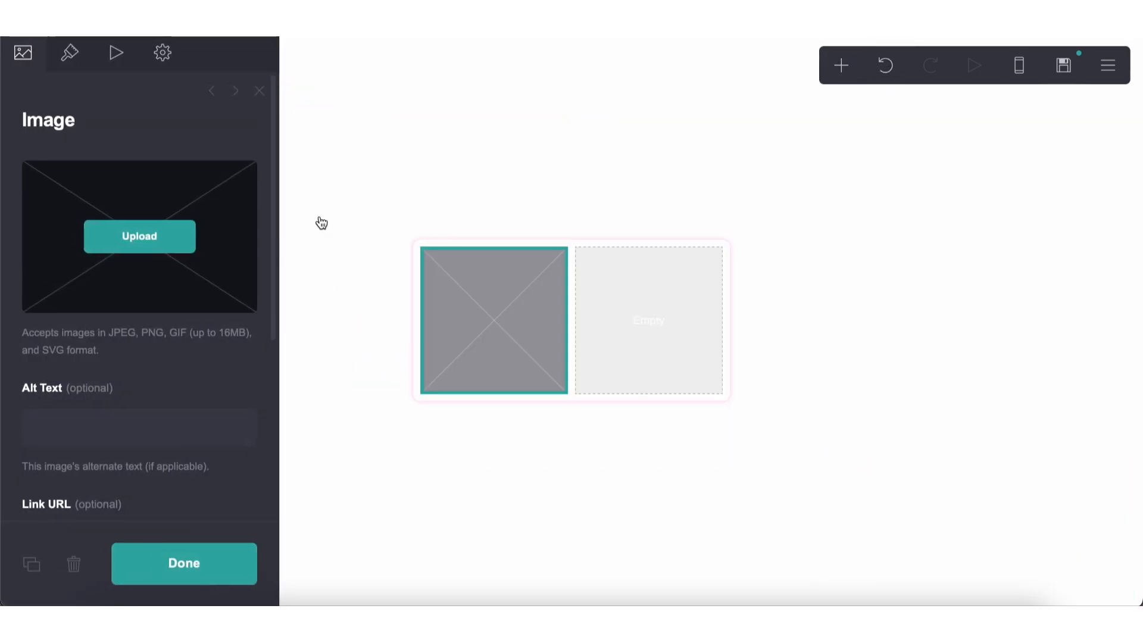
{"action": "left_click", "coordinate": [654, 289]}
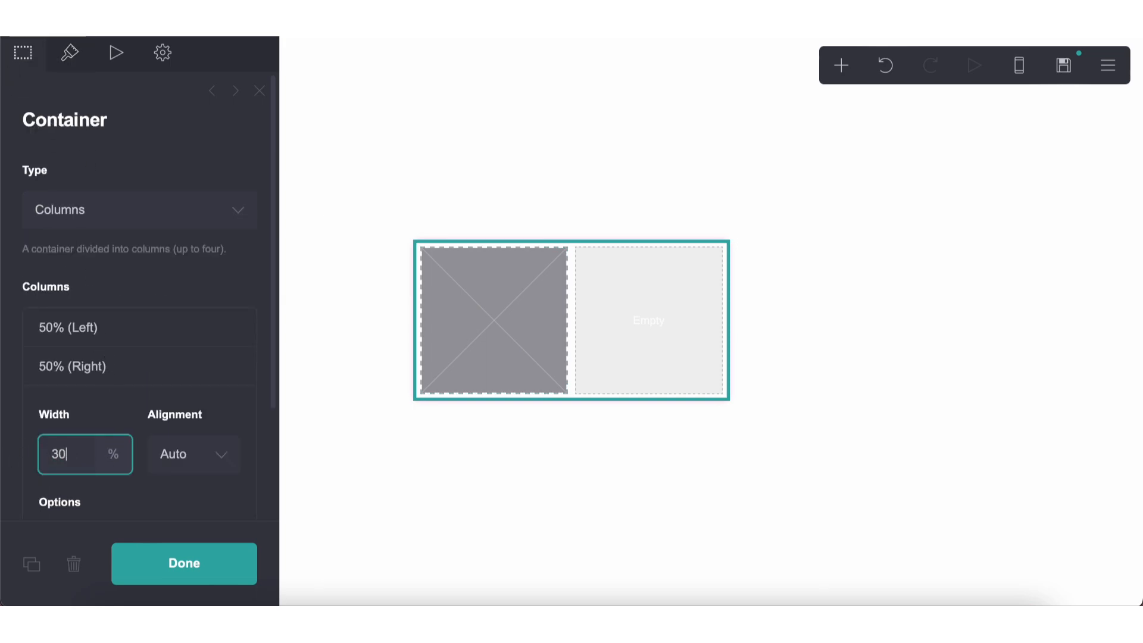
{"action": "key", "text": "Return"}
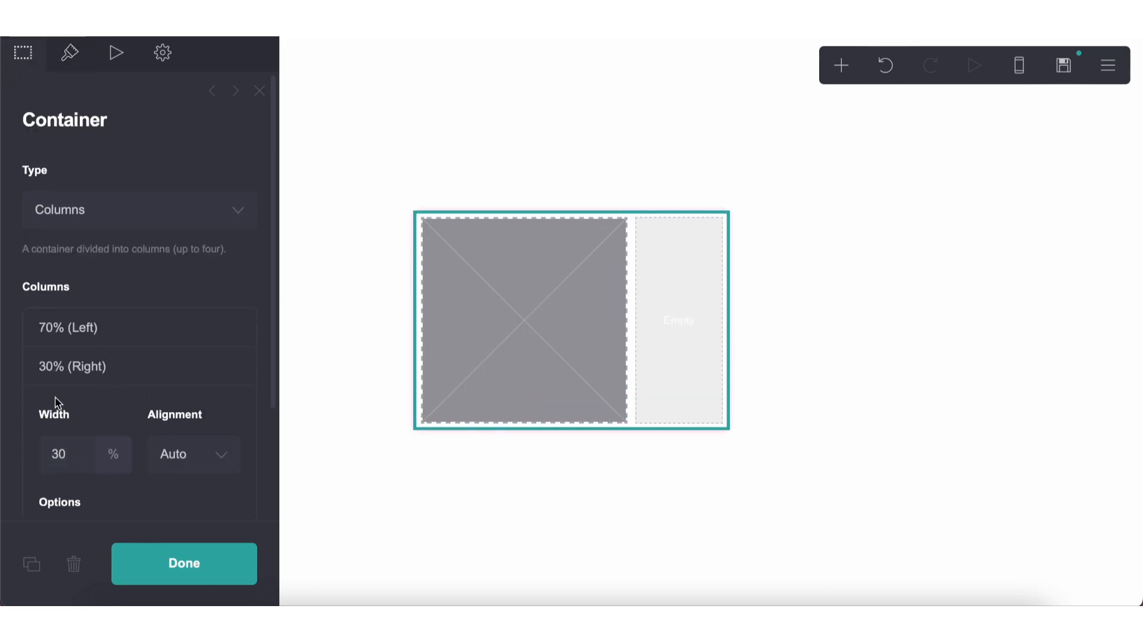
Step: Start an upload for the left column's image and preview candidate GIFs in Downloads, including ;ih.gif and wonyoung-izone-panorama-wonyoung.gif
{"action": "left_click", "coordinate": [518, 334]}
{"action": "left_click", "coordinate": [189, 237]}
{"action": "scroll", "coordinate": [415, 239], "scroll_direction": "down", "scroll_amount": 15}
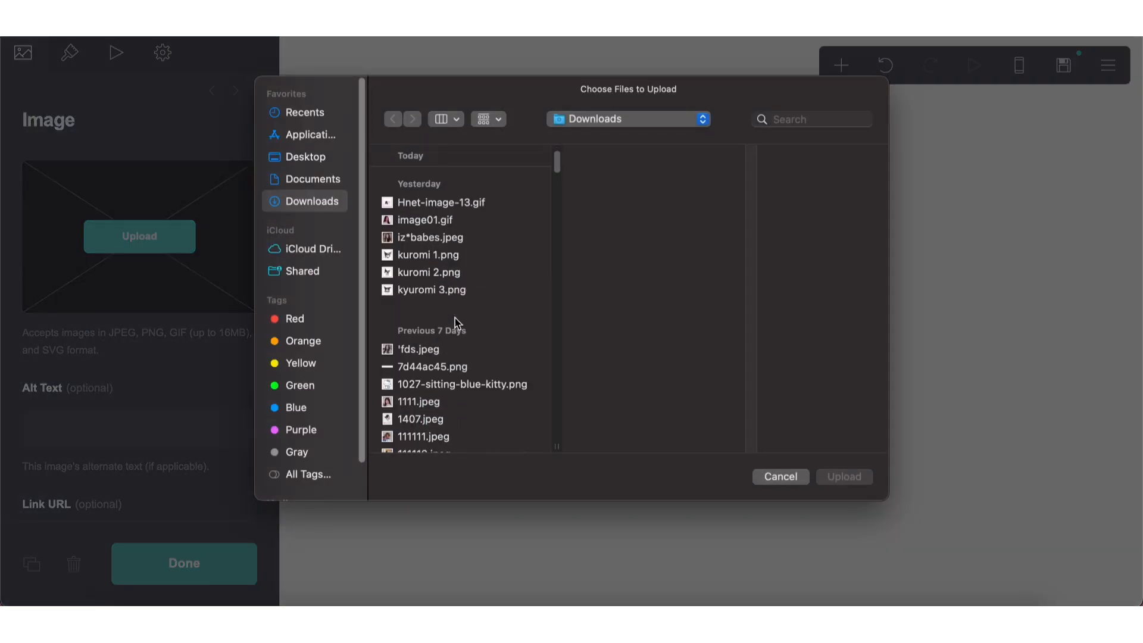
{"action": "scroll", "coordinate": [444, 303], "scroll_direction": "down", "scroll_amount": 15}
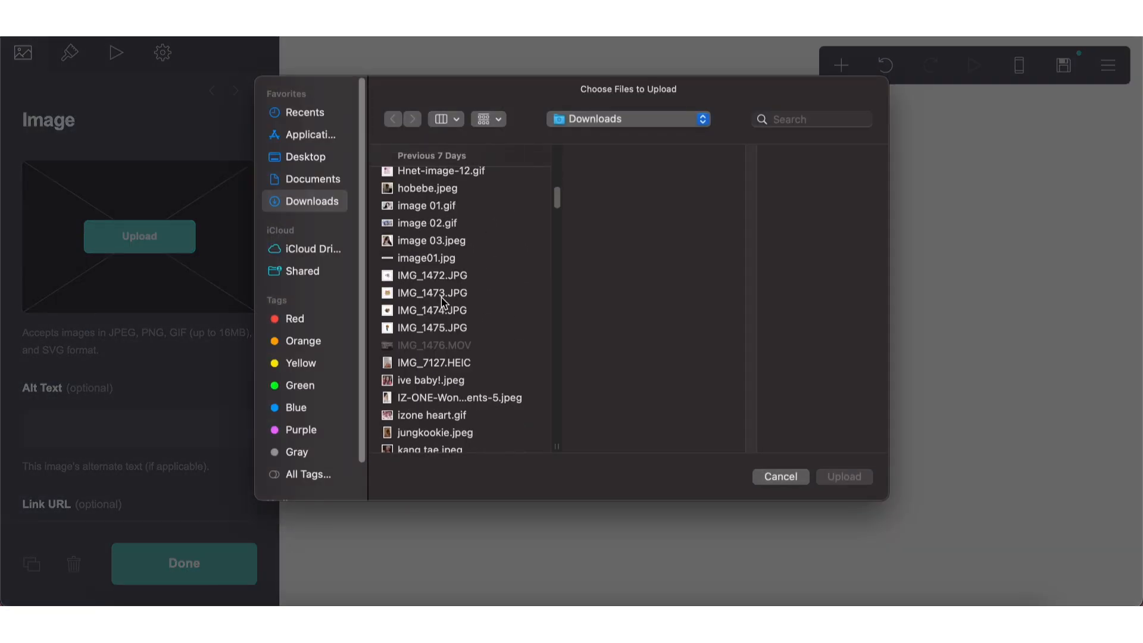
{"action": "scroll", "coordinate": [462, 268], "scroll_direction": "down", "scroll_amount": 5}
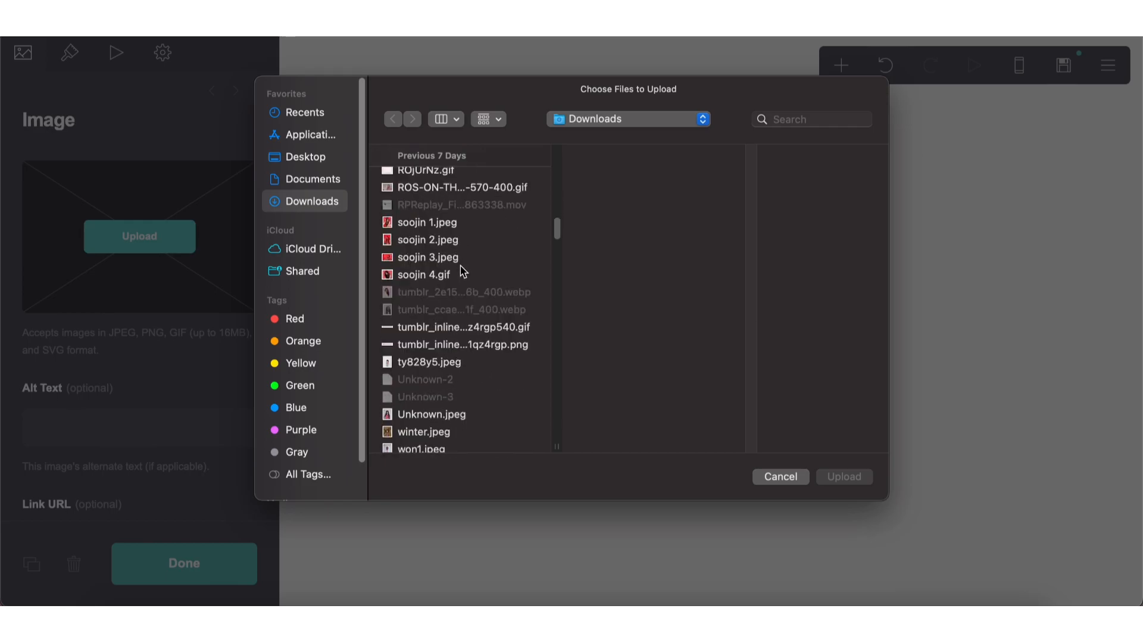
{"action": "scroll", "coordinate": [452, 265], "scroll_direction": "up", "scroll_amount": 2}
{"action": "scroll", "coordinate": [445, 262], "scroll_direction": "up", "scroll_amount": 1}
{"action": "scroll", "coordinate": [446, 263], "scroll_direction": "down", "scroll_amount": 10}
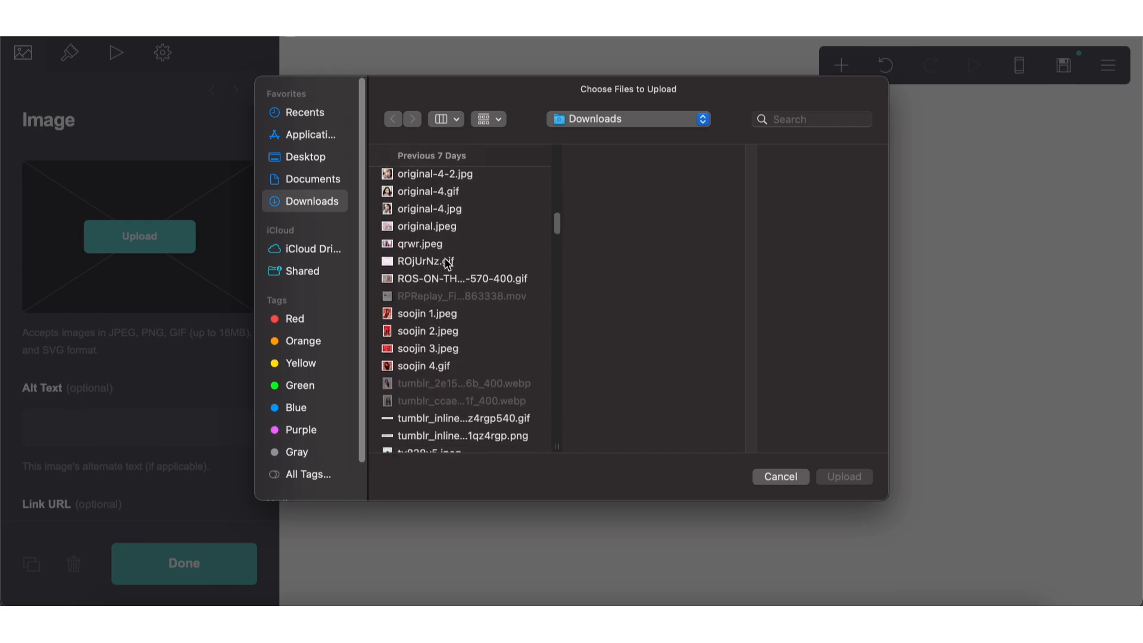
{"action": "left_click", "coordinate": [446, 262]}
{"action": "scroll", "coordinate": [473, 291], "scroll_direction": "down", "scroll_amount": 5}
{"action": "scroll", "coordinate": [478, 270], "scroll_direction": "down", "scroll_amount": 3}
{"action": "scroll", "coordinate": [477, 313], "scroll_direction": "up", "scroll_amount": 4}
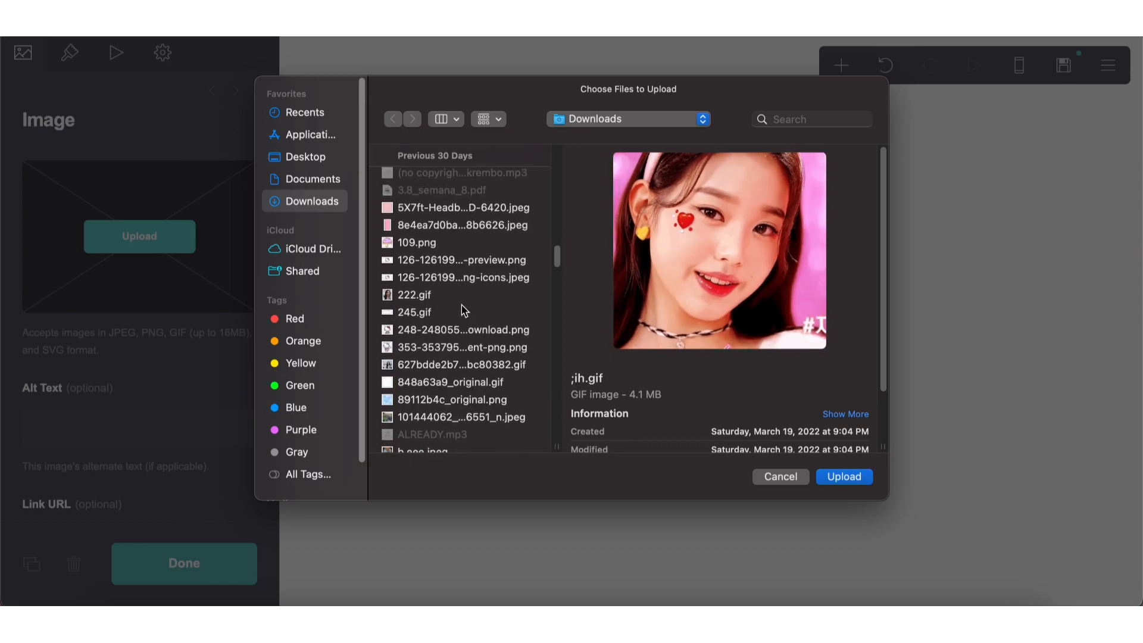
{"action": "scroll", "coordinate": [460, 305], "scroll_direction": "up", "scroll_amount": 4}
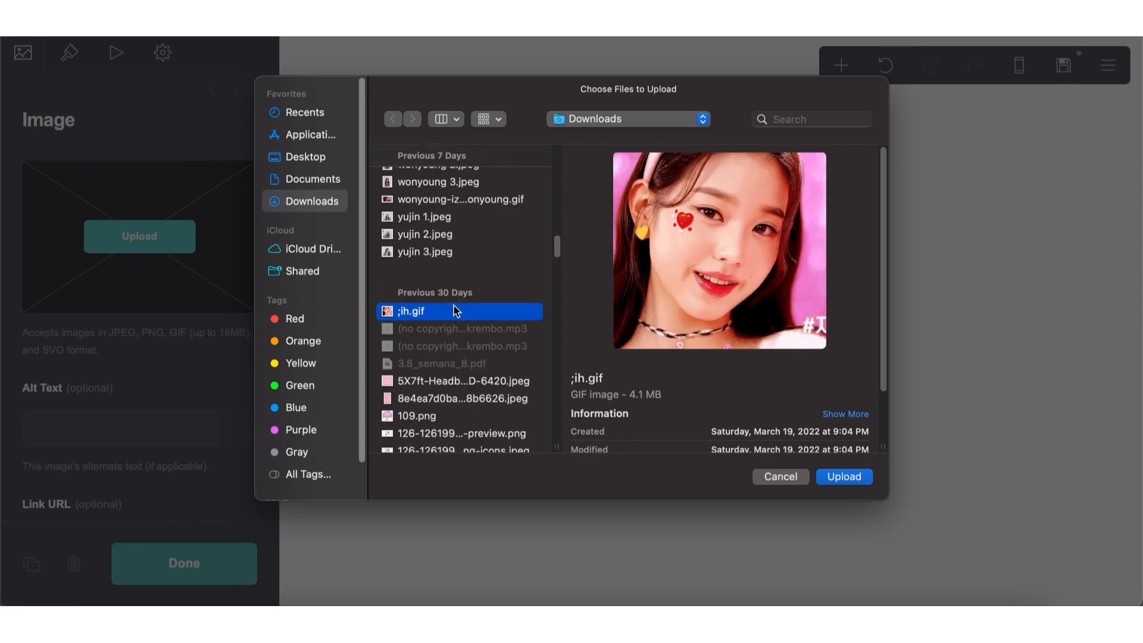
{"action": "scroll", "coordinate": [455, 311], "scroll_direction": "up", "scroll_amount": 1}
{"action": "left_click", "coordinate": [452, 218]}
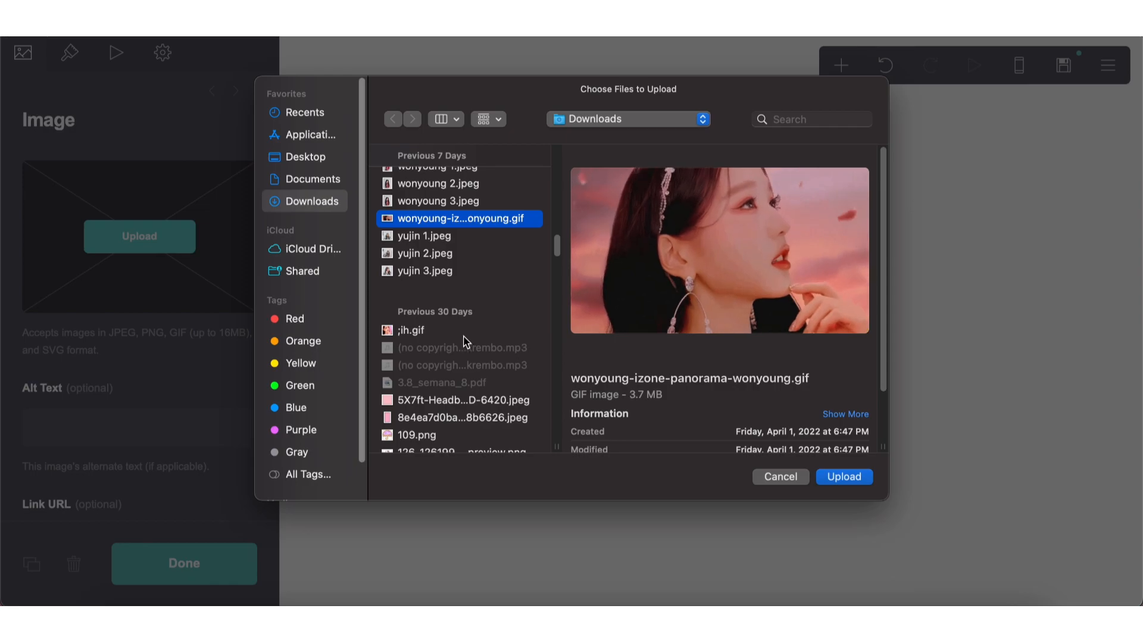
{"action": "left_click", "coordinate": [462, 334]}
{"action": "scroll", "coordinate": [458, 336], "scroll_direction": "down", "scroll_amount": 10}
{"action": "scroll", "coordinate": [446, 327], "scroll_direction": "down", "scroll_amount": 8}
{"action": "scroll", "coordinate": [443, 325], "scroll_direction": "down", "scroll_amount": 12}
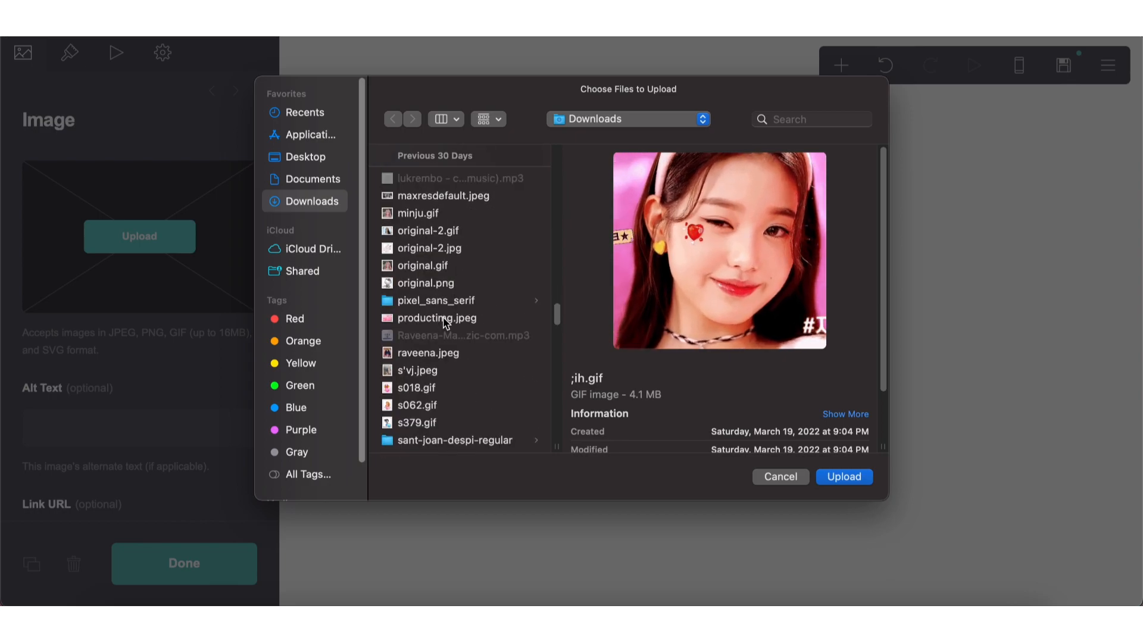
{"action": "scroll", "coordinate": [445, 322], "scroll_direction": "down", "scroll_amount": 6}
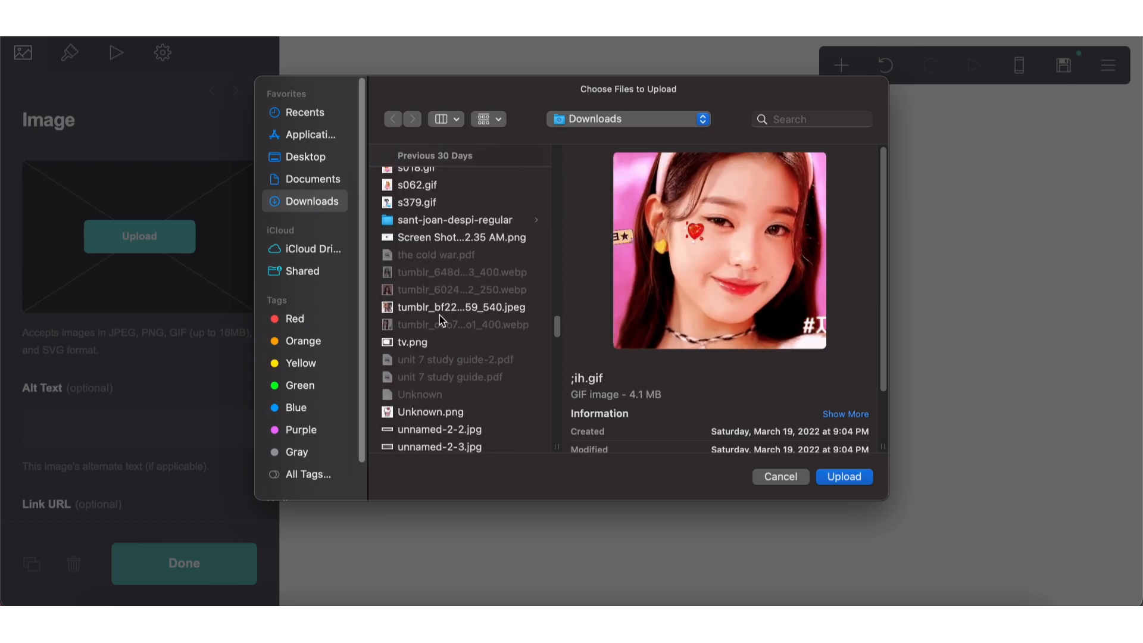
{"action": "scroll", "coordinate": [439, 315], "scroll_direction": "down", "scroll_amount": 8}
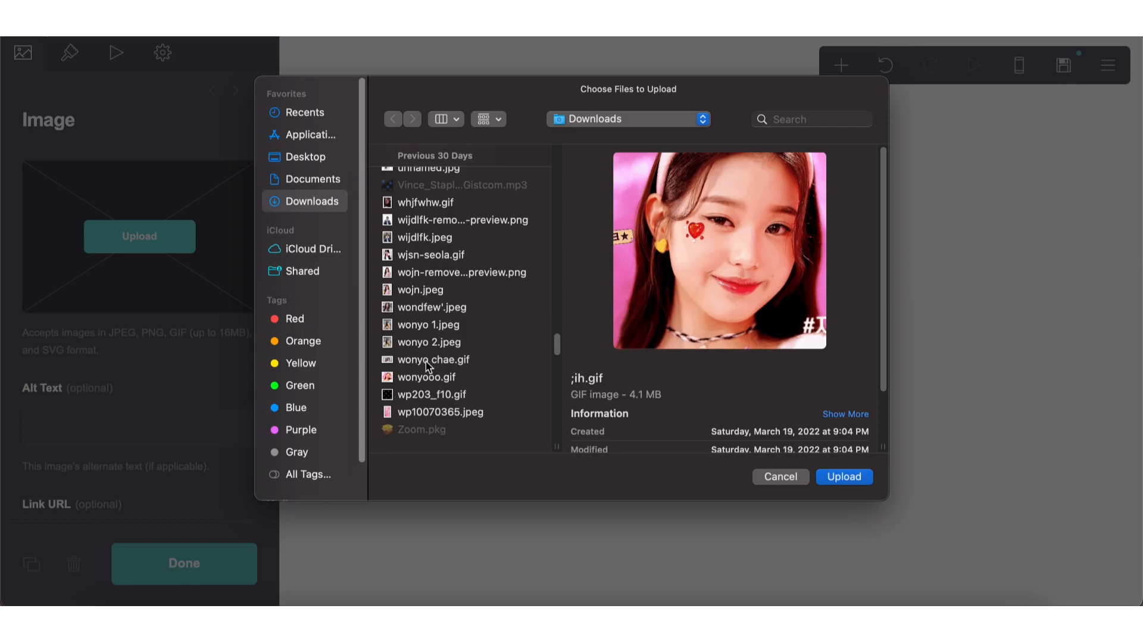
Step: Upload wonyooo.gif as the left column's image and deselect it
{"action": "left_click", "coordinate": [420, 378]}
{"action": "left_click", "coordinate": [859, 483]}
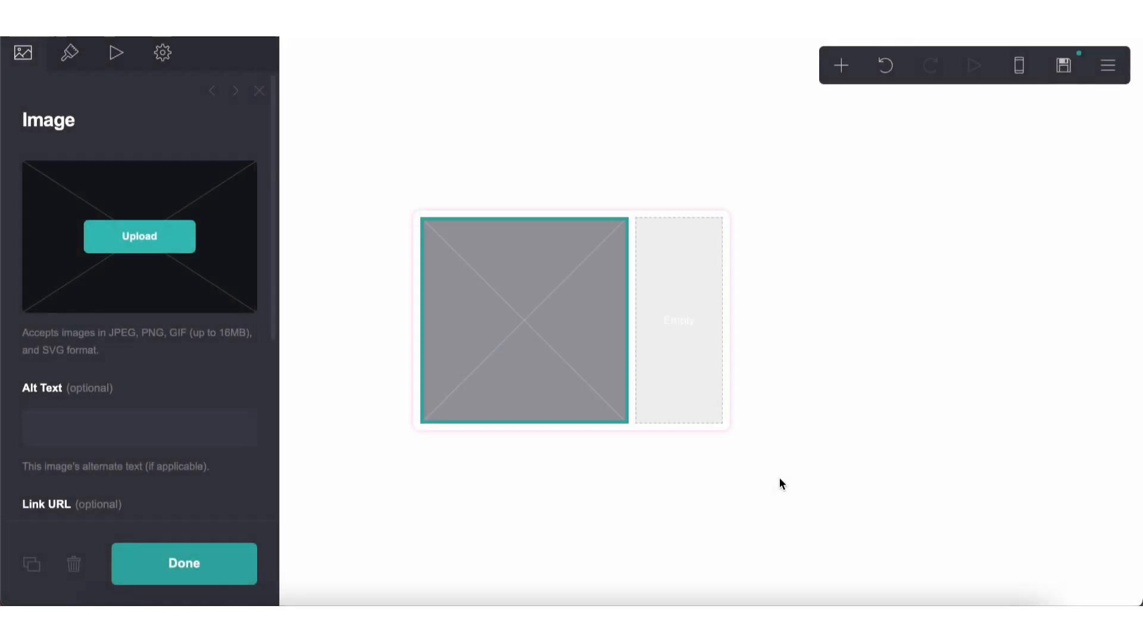
{"action": "left_click", "coordinate": [511, 490]}
{"action": "left_click", "coordinate": [511, 489]}
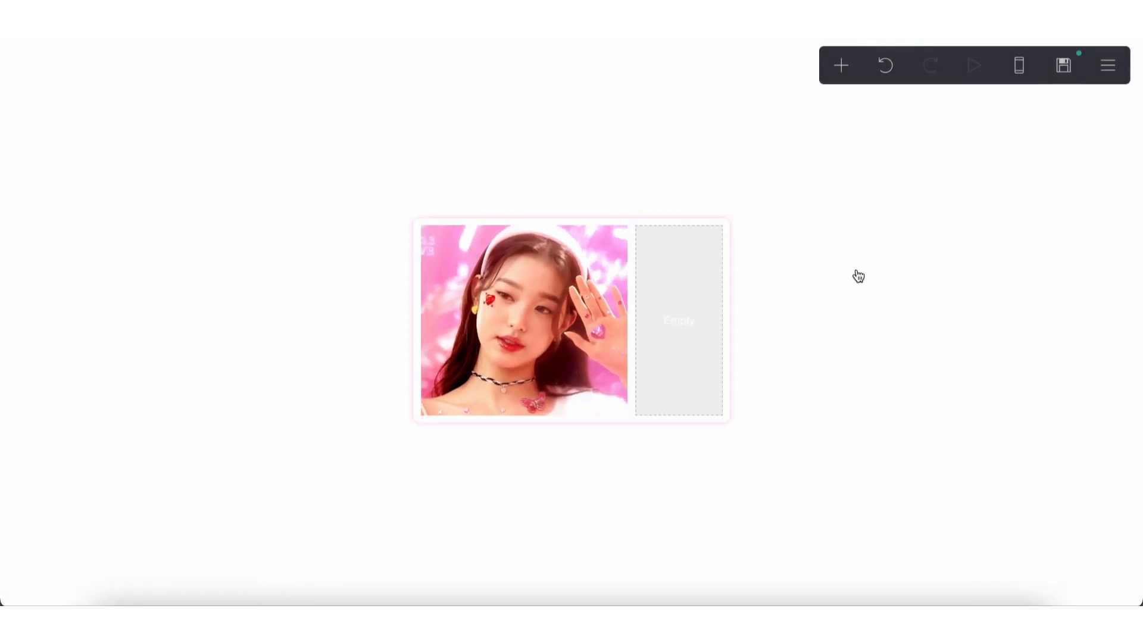
Step: Add a gallery element and place it in the container's right column
{"action": "left_click", "coordinate": [841, 65]}
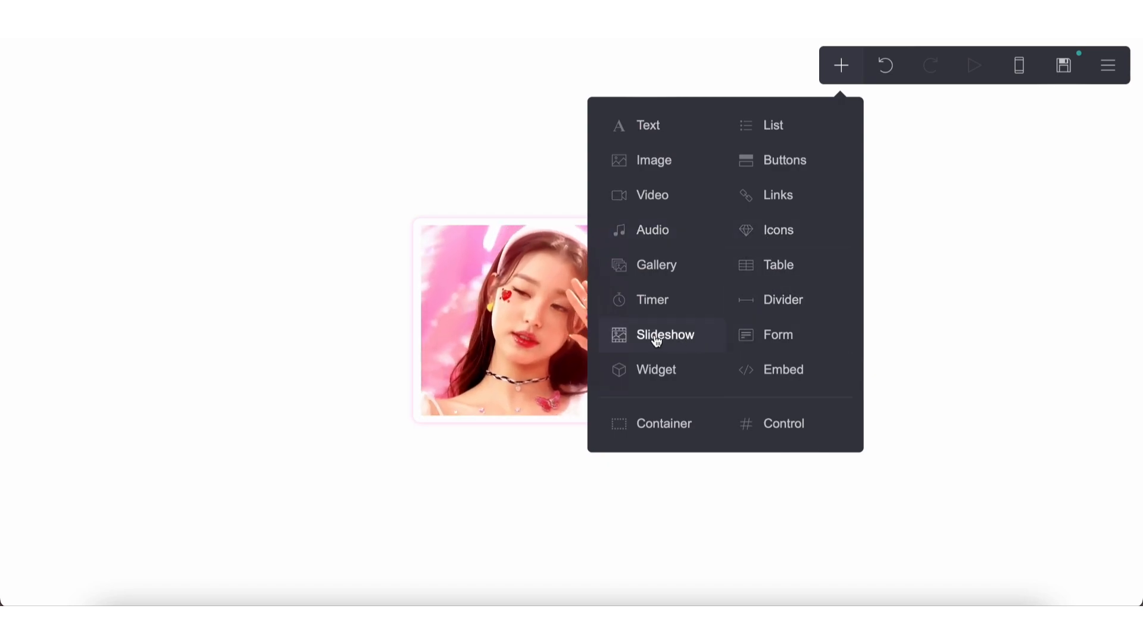
{"action": "left_click", "coordinate": [649, 271]}
{"action": "left_click_drag", "start_coordinate": [582, 423], "coordinate": [709, 262]}
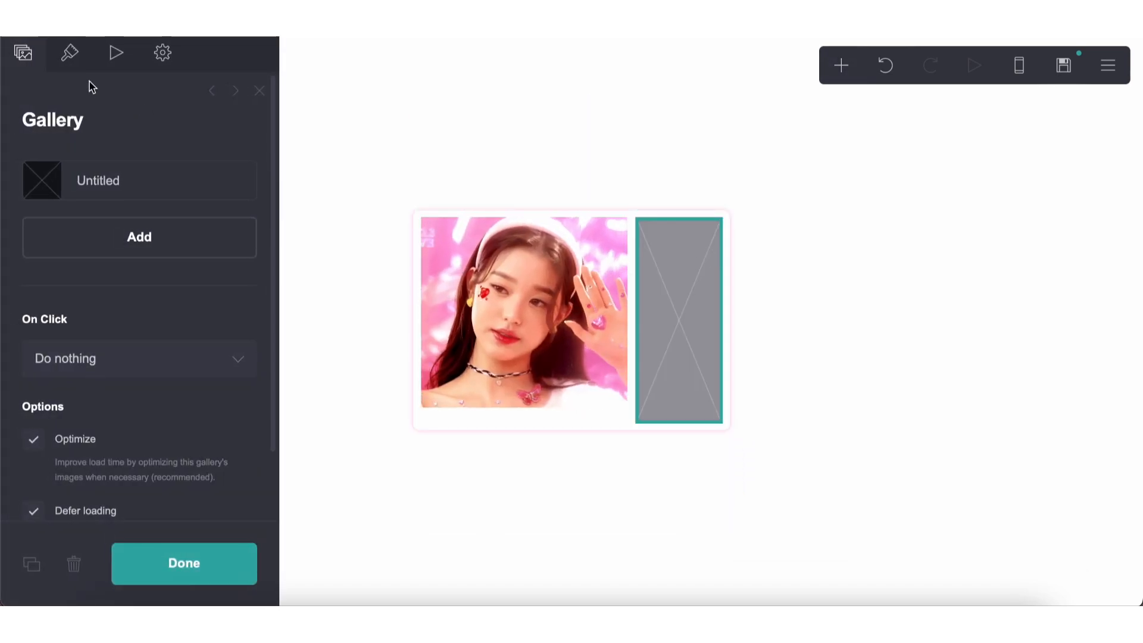
Step: Check the reference template's gallery image settings and set the new gallery's image size to 4.5
{"action": "left_click", "coordinate": [70, 53]}
{"action": "left_click", "coordinate": [119, 181]}
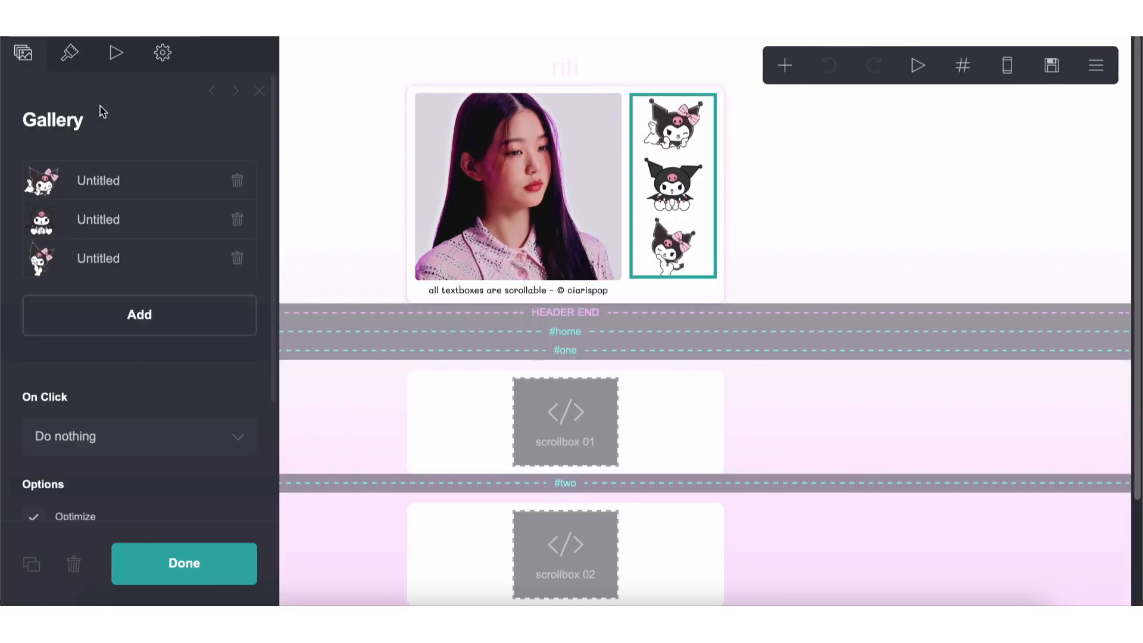
{"action": "left_click", "coordinate": [69, 52]}
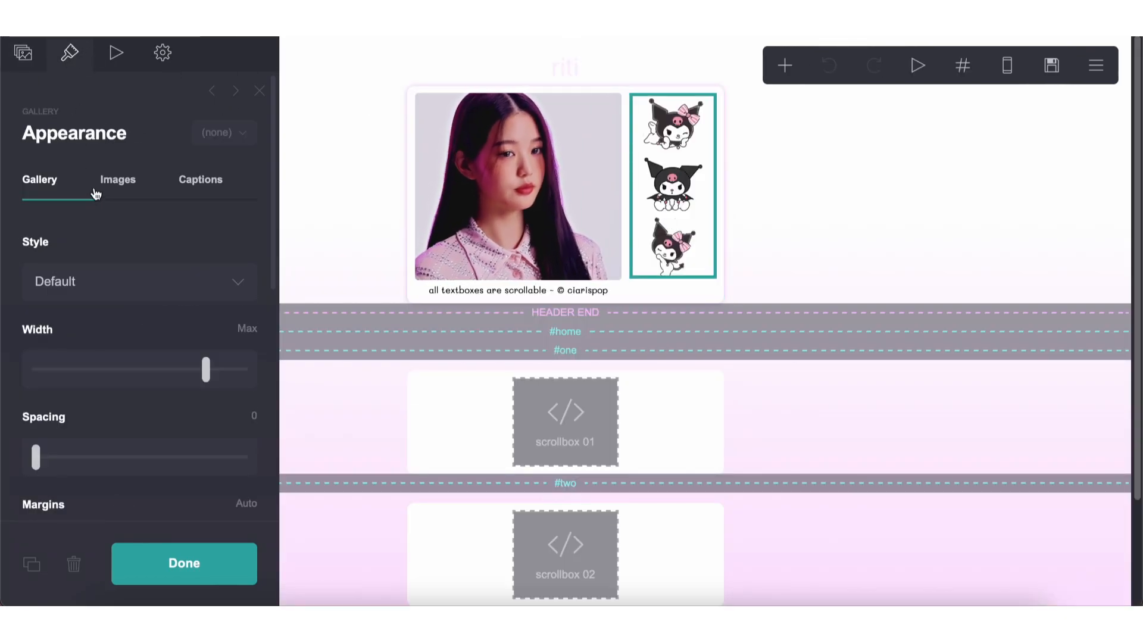
{"action": "left_click", "coordinate": [118, 179]}
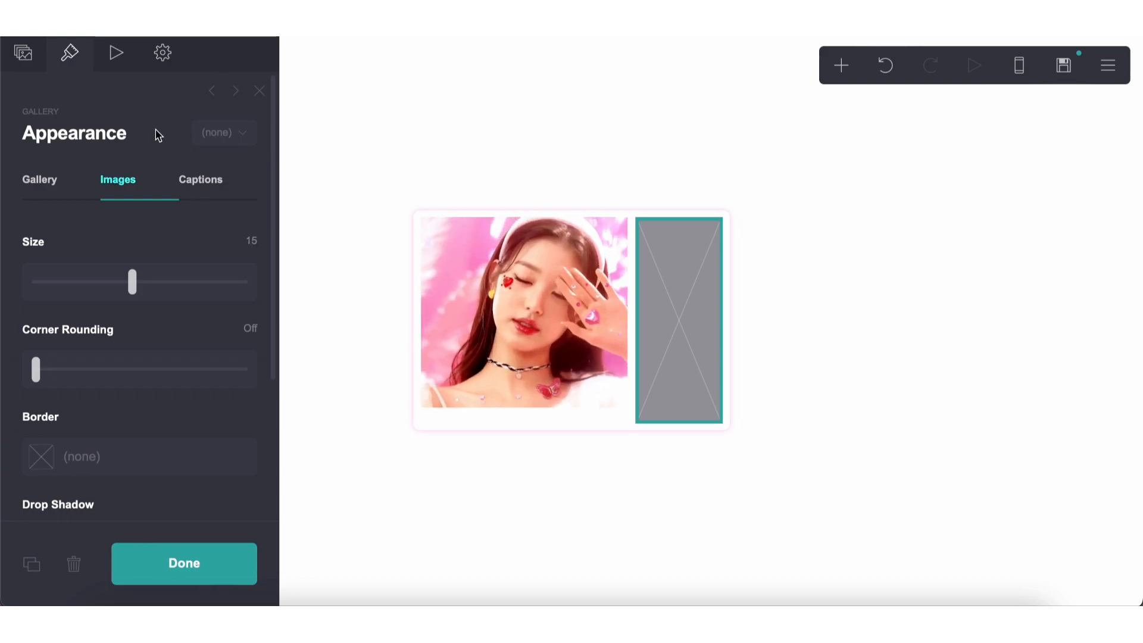
{"action": "left_click_drag", "start_coordinate": [254, 243], "coordinate": [196, 245]}
{"action": "type", "text": "4.5"}
{"action": "key", "text": "Return"}
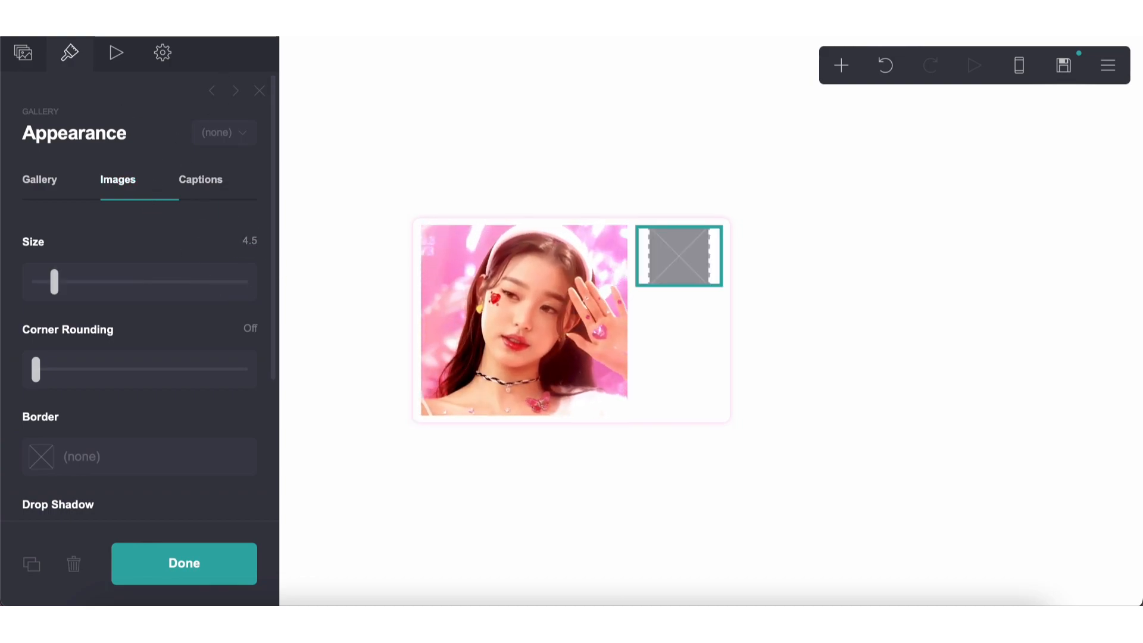
Step: Add two more image slots to the gallery for a total of three
{"action": "left_click", "coordinate": [22, 52]}
{"action": "left_click", "coordinate": [145, 255]}
{"action": "left_click", "coordinate": [143, 230]}
{"action": "left_click", "coordinate": [138, 291]}
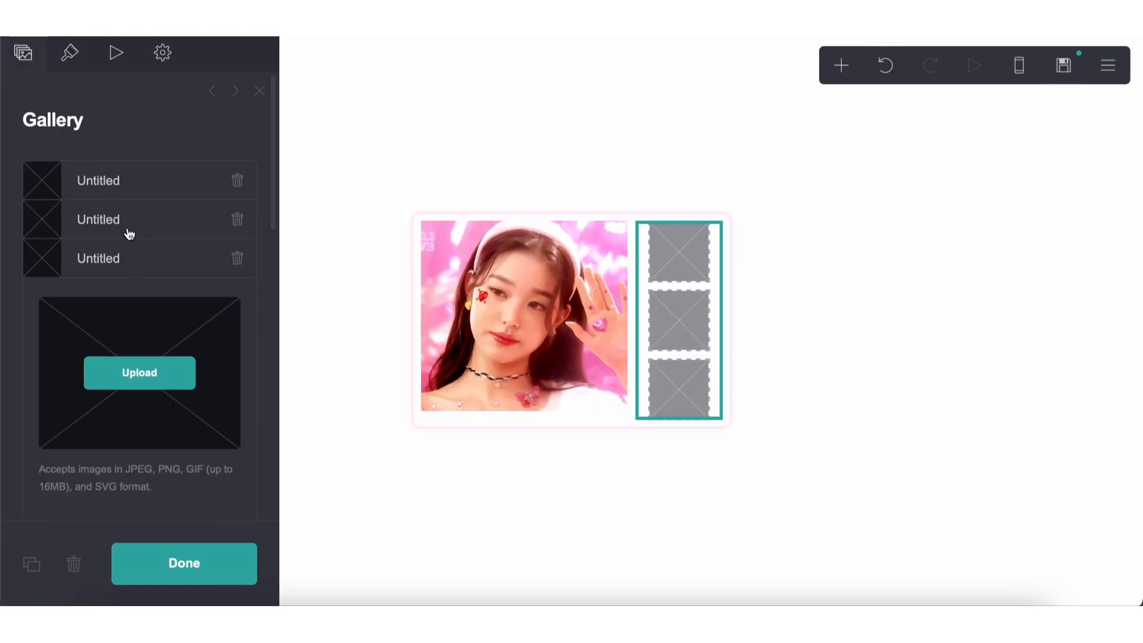
Step: Set the gallery's image spacing to 0.375
{"action": "left_click", "coordinate": [69, 52]}
{"action": "scroll", "coordinate": [64, 173], "scroll_direction": "down", "scroll_amount": 1}
{"action": "left_click", "coordinate": [39, 133]}
{"action": "scroll", "coordinate": [62, 412], "scroll_direction": "down", "scroll_amount": 1}
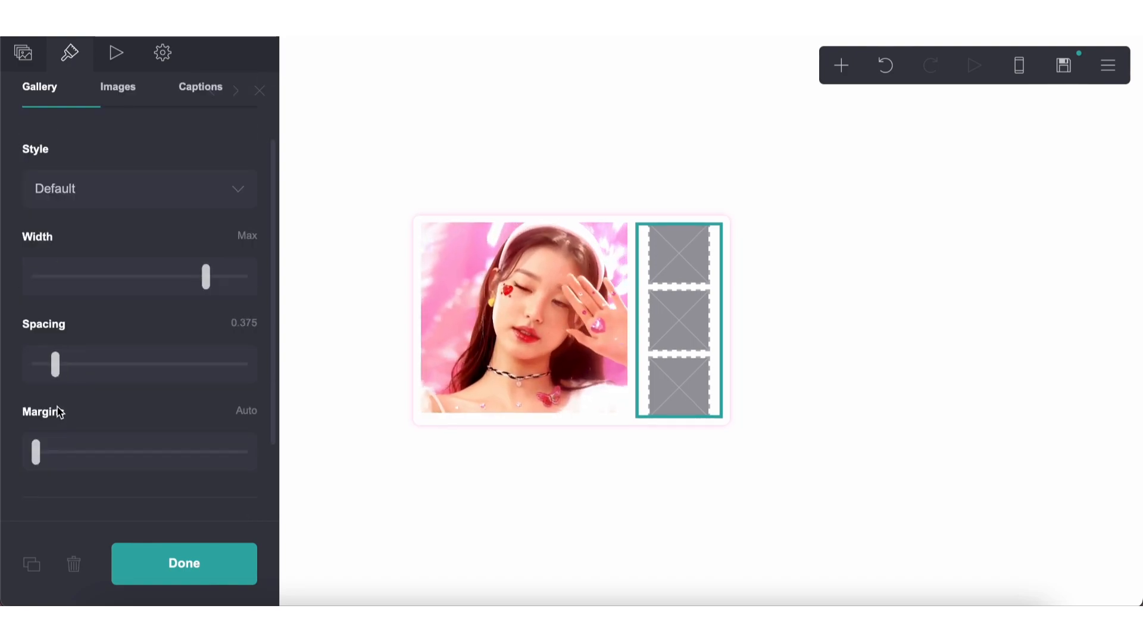
Step: Upload hk 1.jpeg from Downloads to the gallery's first image slot
{"action": "left_click", "coordinate": [23, 52]}
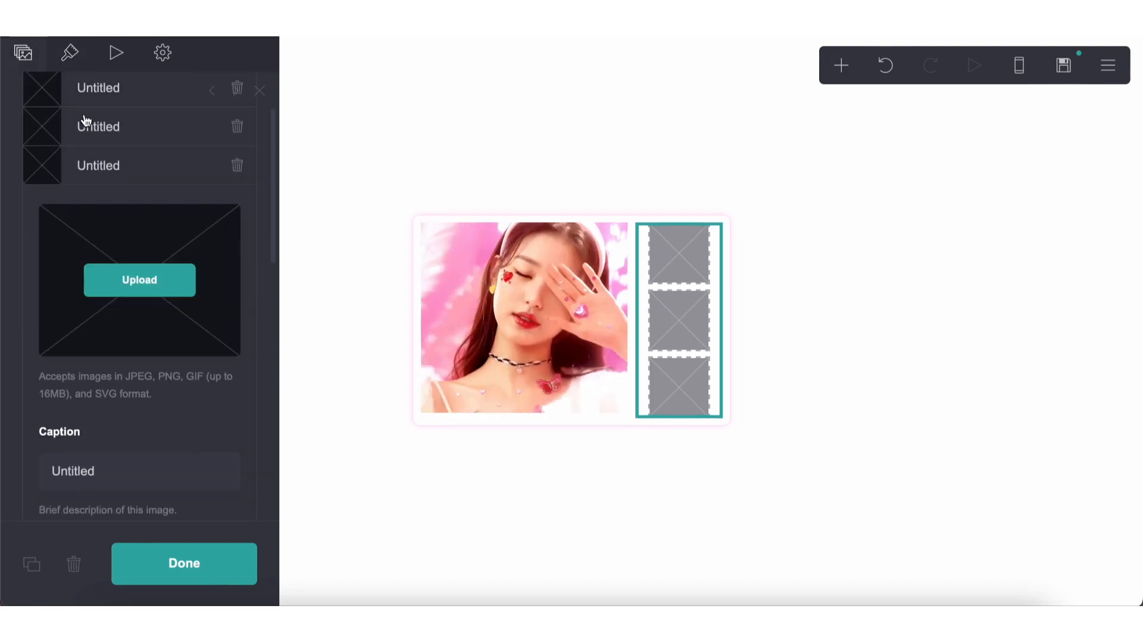
{"action": "left_click", "coordinate": [103, 91]}
{"action": "left_click", "coordinate": [154, 199]}
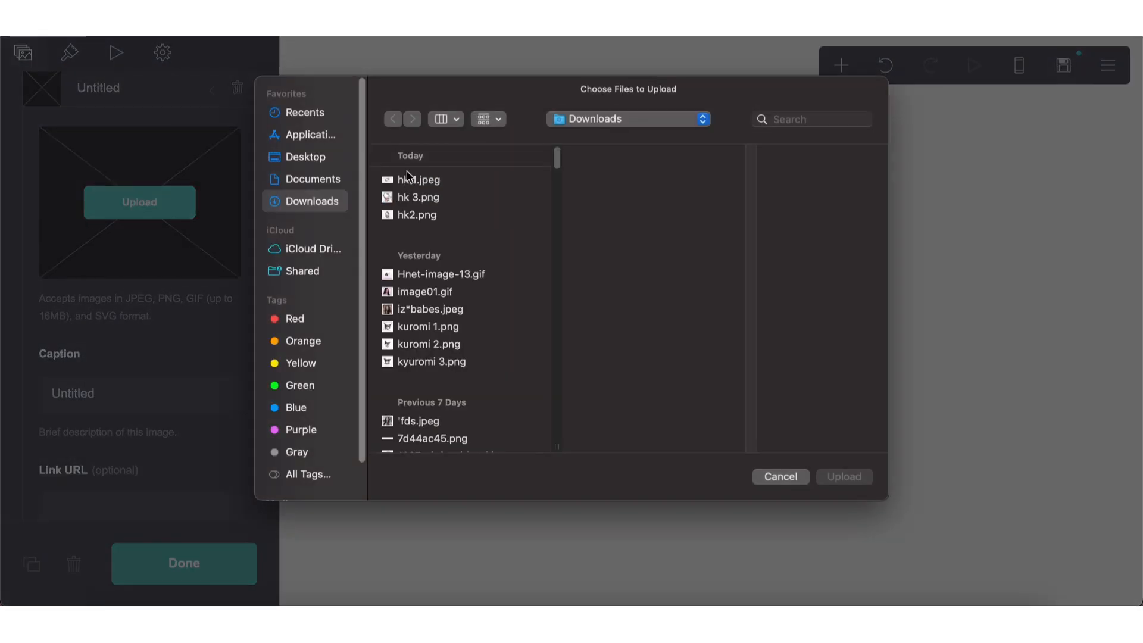
{"action": "left_click", "coordinate": [419, 181]}
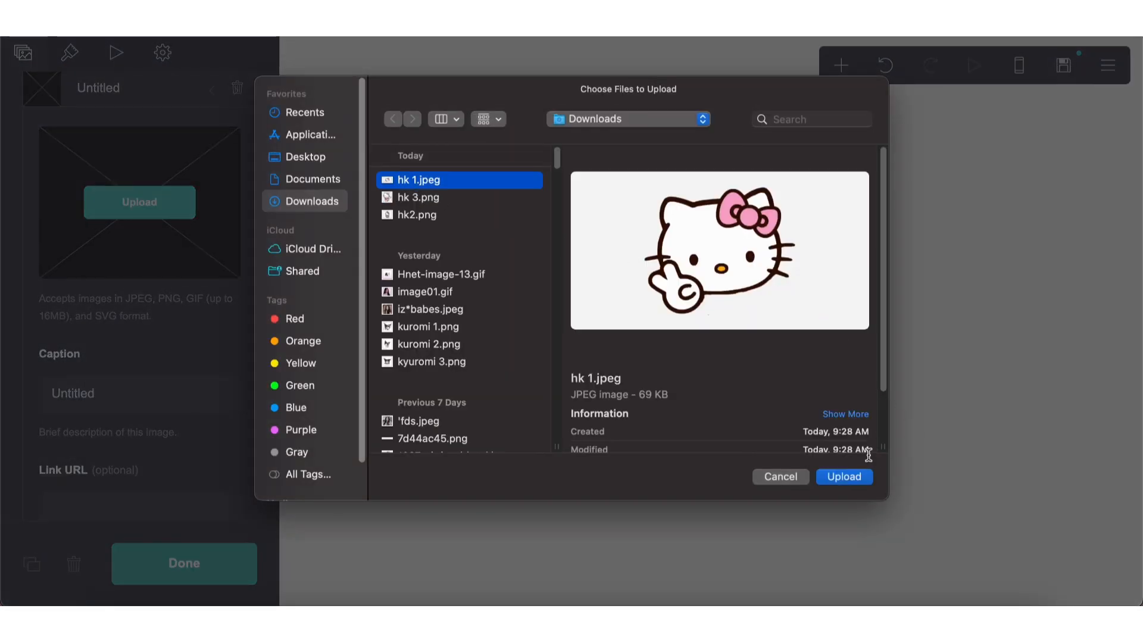
{"action": "left_click", "coordinate": [844, 477]}
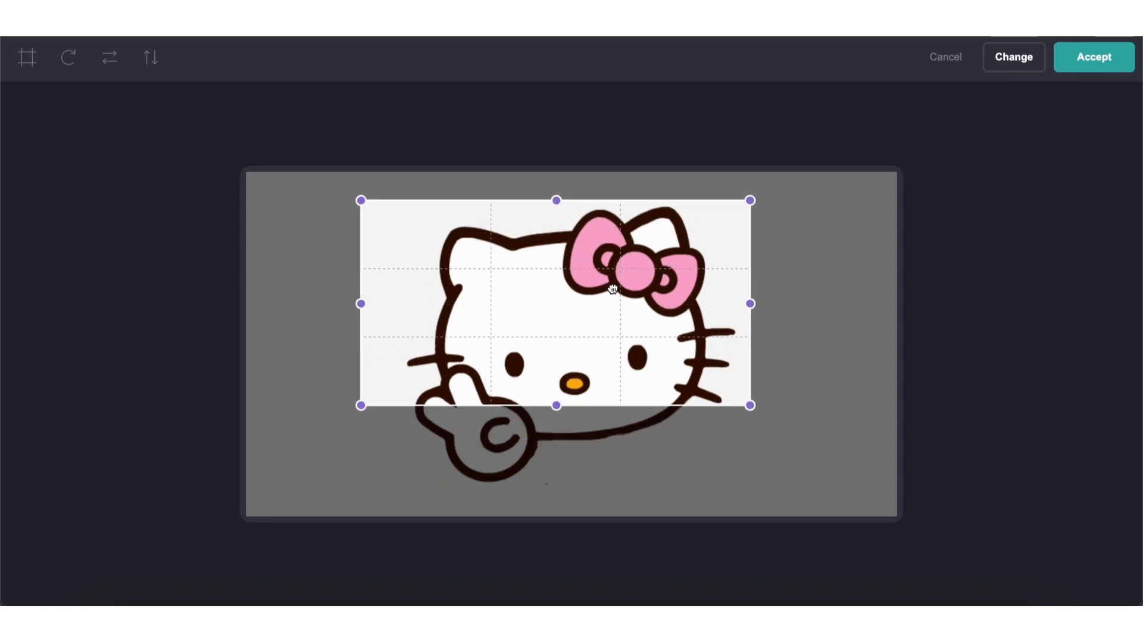
Step: Crop the first gallery image to a square around the whole Hello Kitty drawing and accept the crop
{"action": "left_click", "coordinate": [48, 60]}
{"action": "left_click_drag", "start_coordinate": [593, 390], "coordinate": [730, 480]}
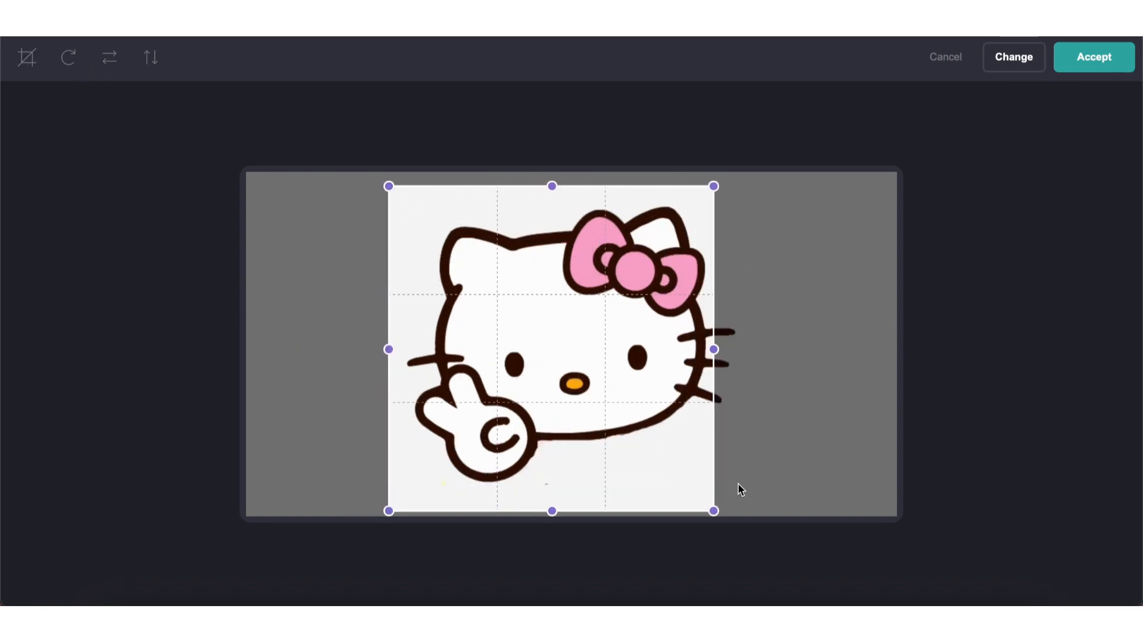
{"action": "left_click_drag", "start_coordinate": [612, 418], "coordinate": [622, 407]}
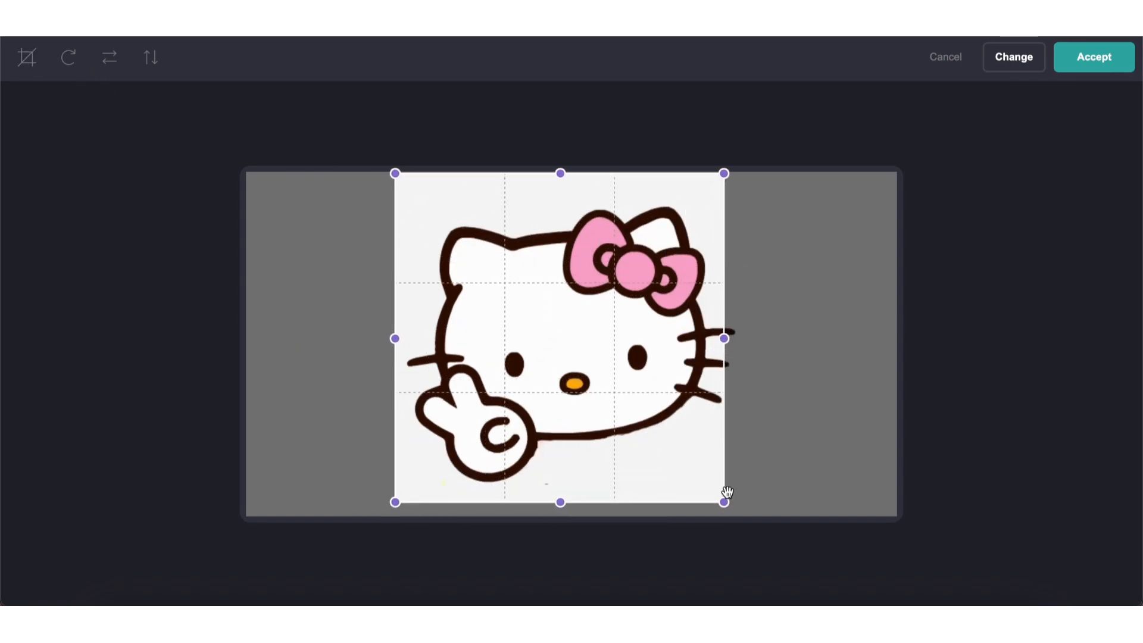
{"action": "left_click_drag", "start_coordinate": [725, 503], "coordinate": [765, 526]}
{"action": "left_click_drag", "start_coordinate": [656, 437], "coordinate": [664, 447]}
{"action": "left_click", "coordinate": [1094, 57]}
{"action": "left_click", "coordinate": [797, 247]}
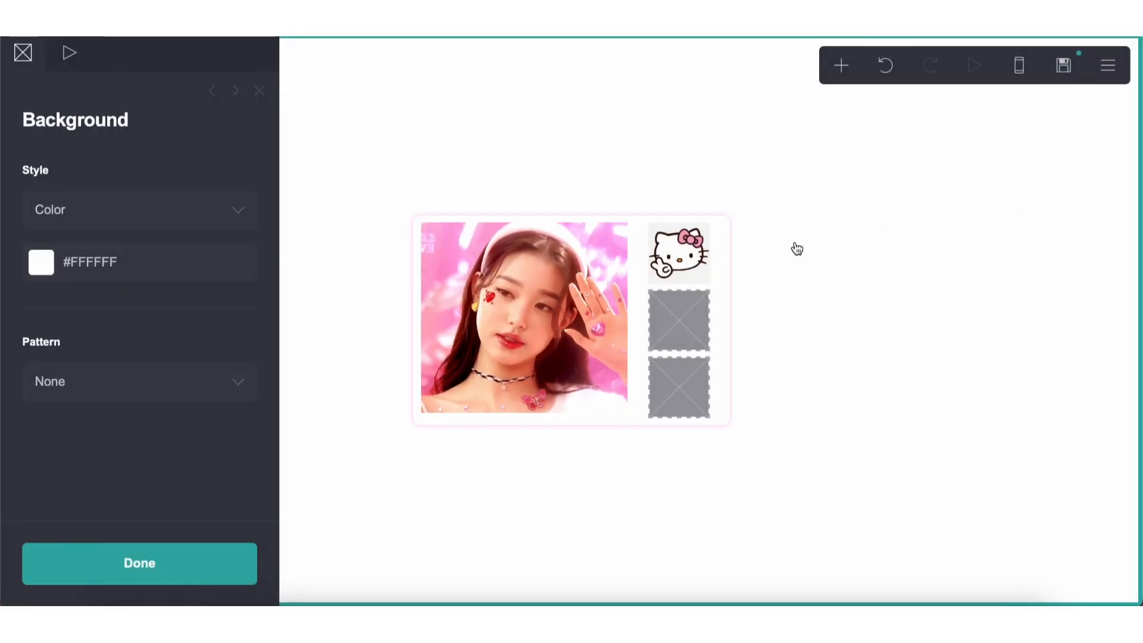
Step: Replace the gallery's first image with hk_1-removebg-preview.png, accept its square crop and deselect the gallery
{"action": "left_click", "coordinate": [690, 257]}
{"action": "left_click", "coordinate": [139, 294]}
{"action": "left_click", "coordinate": [452, 180]}
{"action": "left_click", "coordinate": [424, 218]}
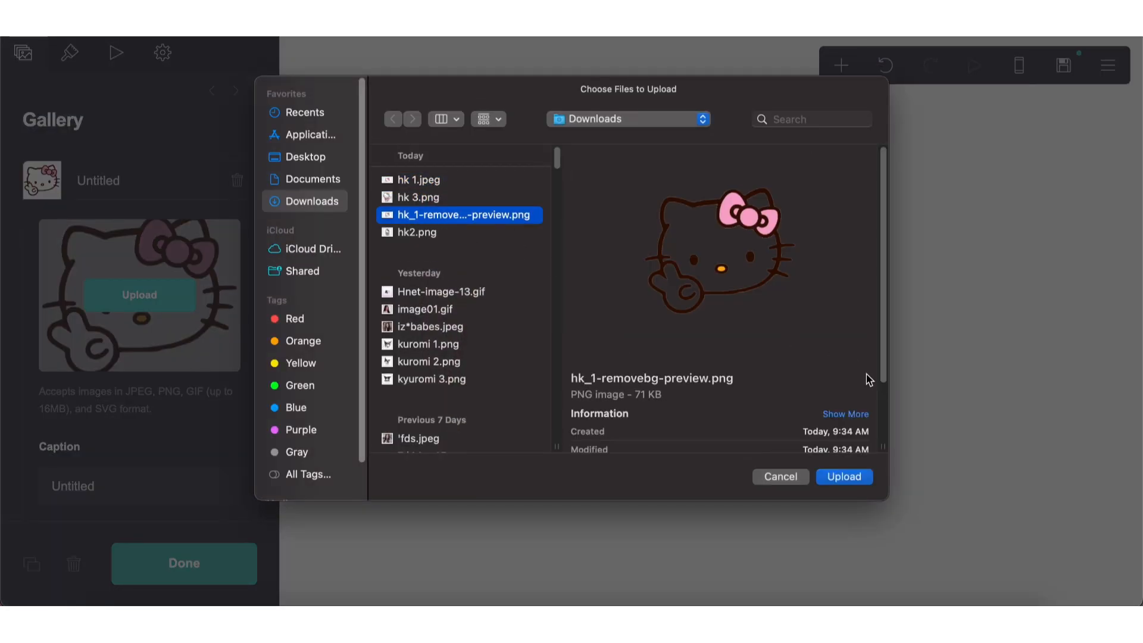
{"action": "left_click", "coordinate": [844, 476]}
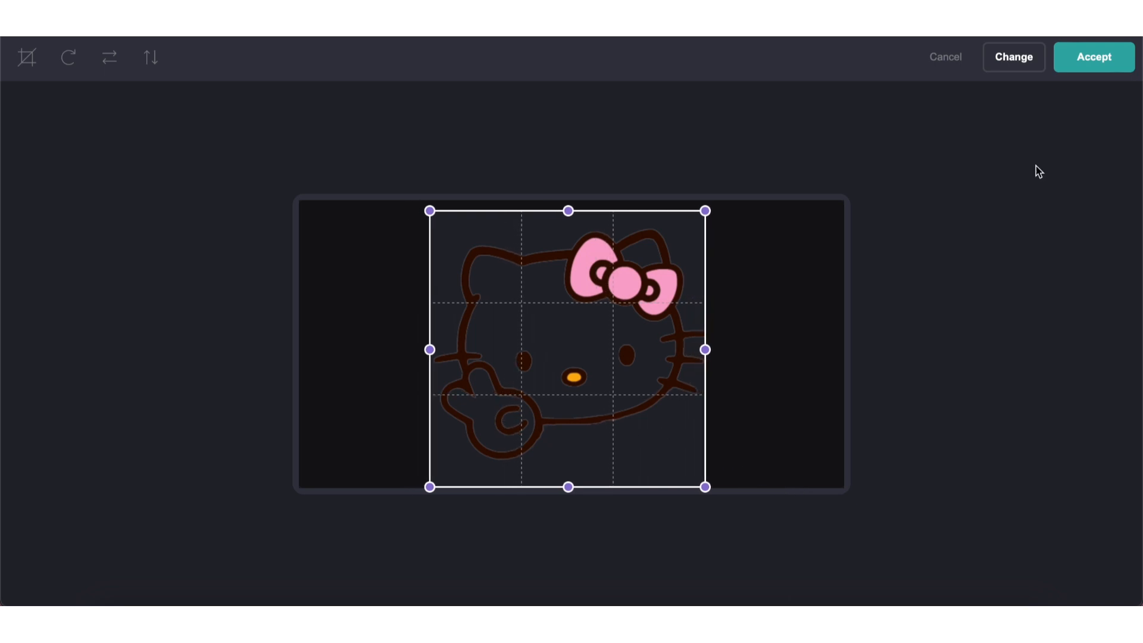
{"action": "left_click", "coordinate": [1116, 66]}
{"action": "left_click", "coordinate": [931, 334]}
Step: Reduce the gallery's image spacing to 0.125
{"action": "left_click", "coordinate": [684, 332]}
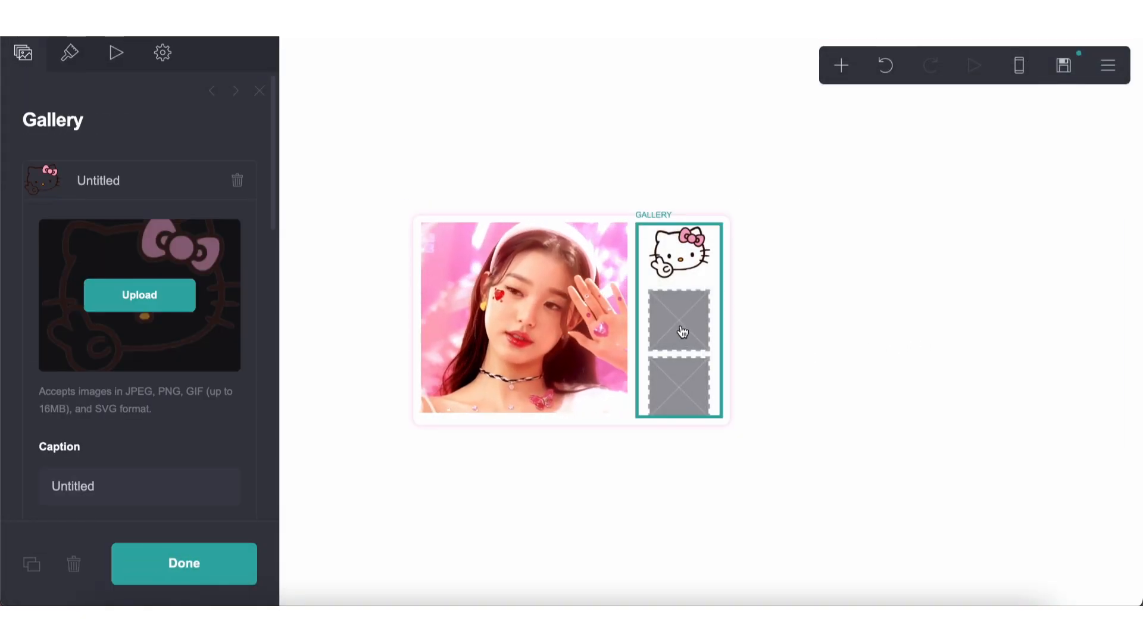
{"action": "left_click", "coordinate": [69, 52]}
{"action": "scroll", "coordinate": [141, 319], "scroll_direction": "down", "scroll_amount": 1}
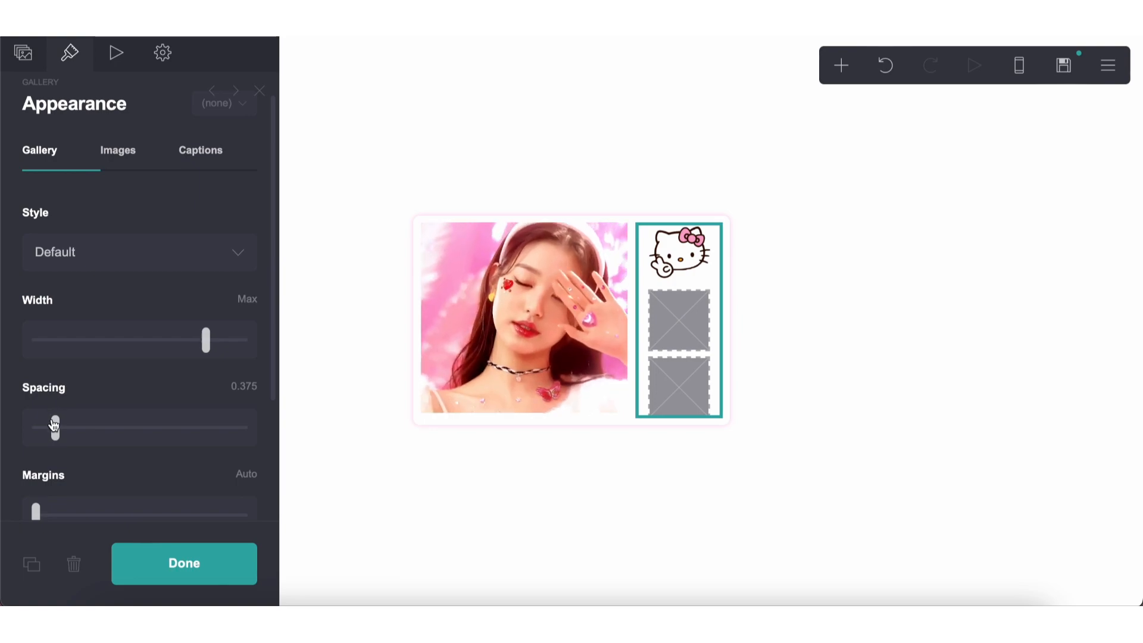
{"action": "left_click_drag", "start_coordinate": [53, 424], "coordinate": [44, 424]}
{"action": "scroll", "coordinate": [44, 423], "scroll_direction": "down", "scroll_amount": 1}
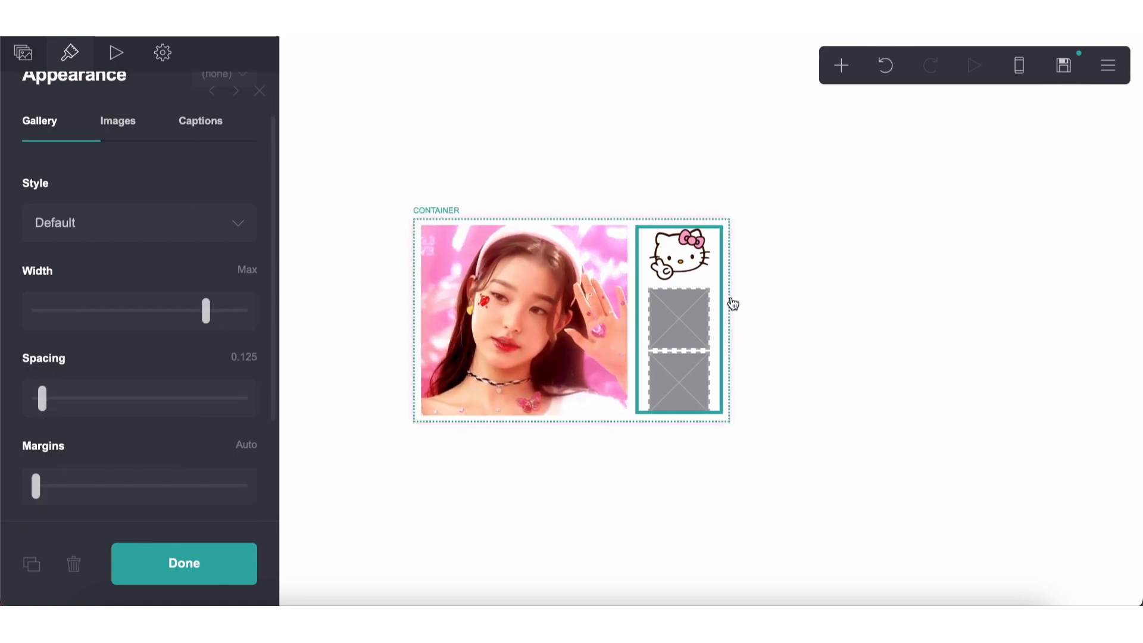
Step: Upload hk2-removebg-preview.png from Downloads to the gallery's second image slot
{"action": "left_click", "coordinate": [707, 307]}
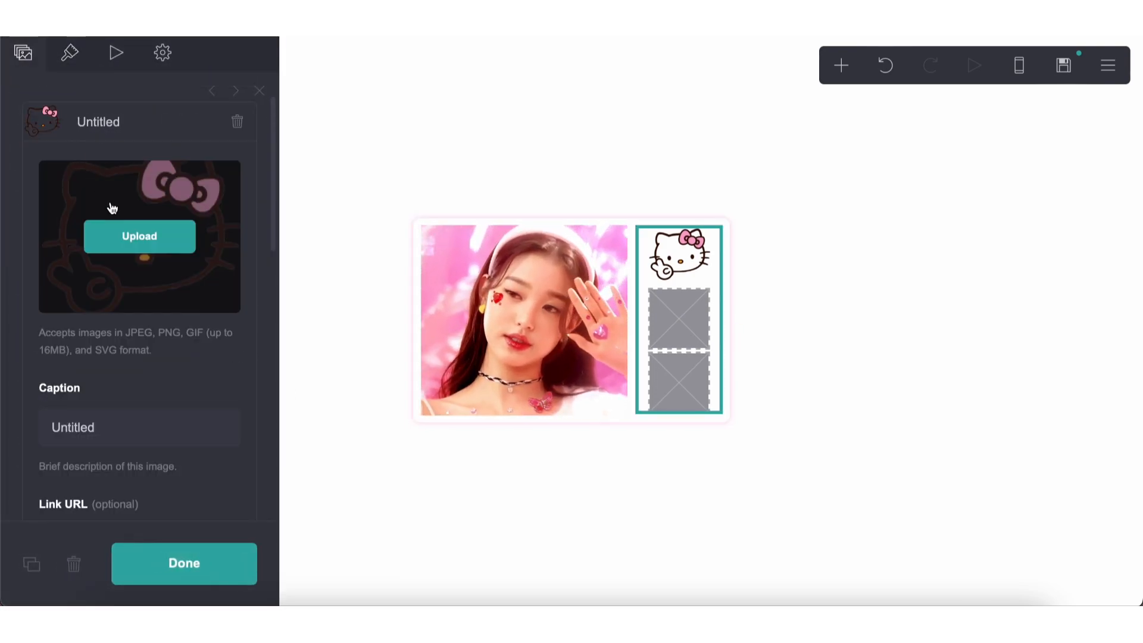
{"action": "left_click", "coordinate": [116, 124]}
{"action": "left_click", "coordinate": [133, 164]}
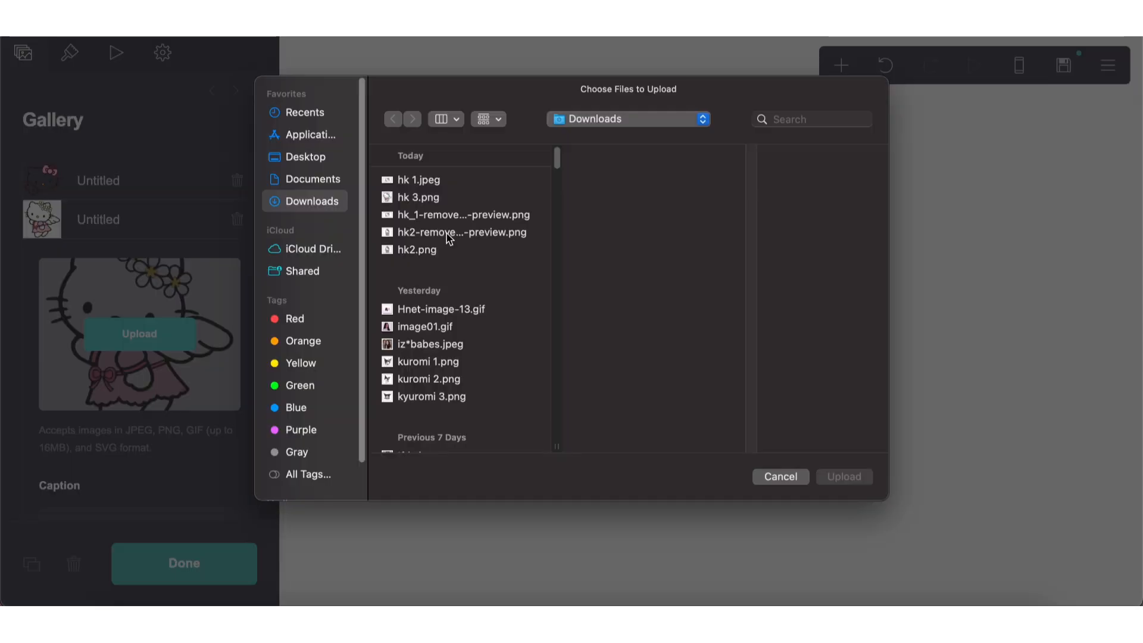
{"action": "left_click", "coordinate": [451, 234]}
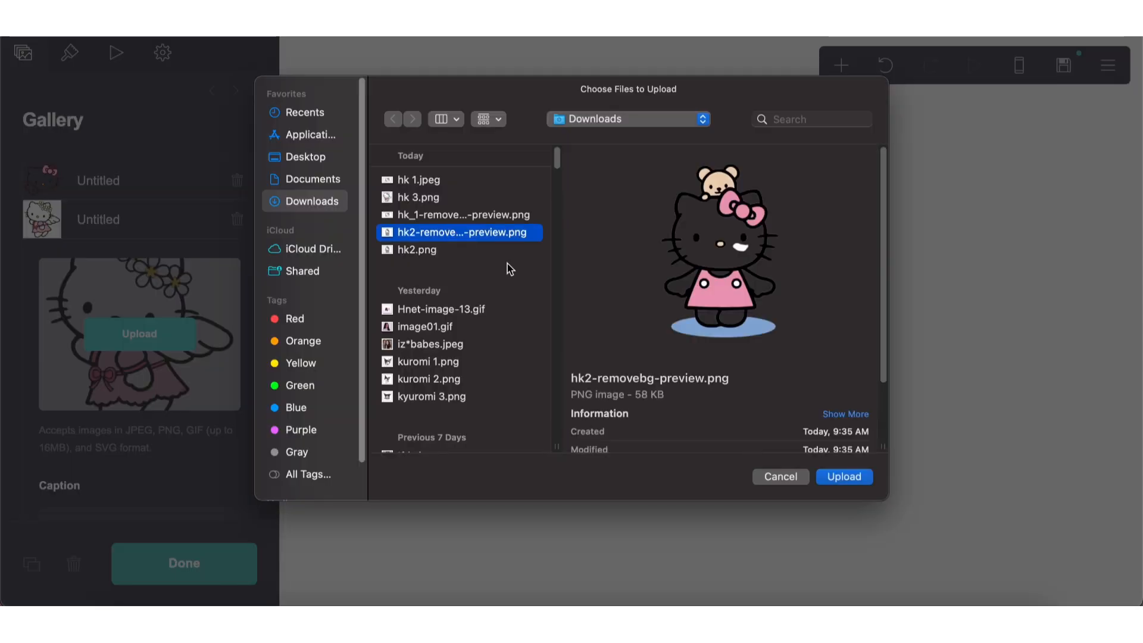
{"action": "left_click", "coordinate": [845, 479]}
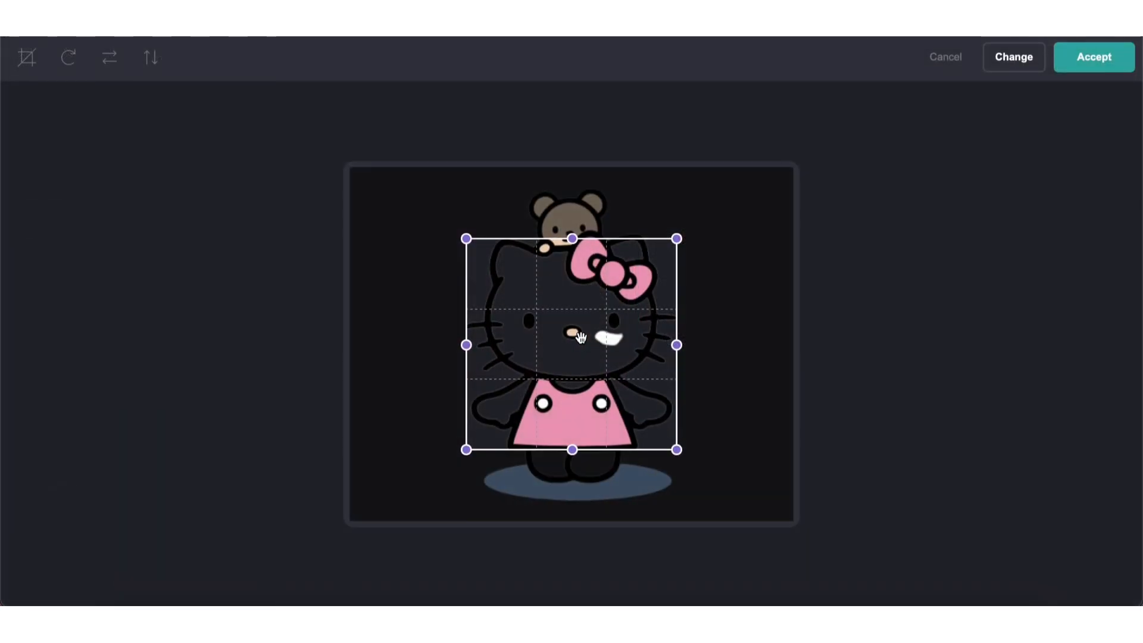
Step: Crop the second gallery image to a square around the whole Hello Kitty and bear drawing, accept the crop and deselect the gallery
{"action": "left_click_drag", "start_coordinate": [616, 384], "coordinate": [727, 503]}
{"action": "left_click_drag", "start_coordinate": [653, 474], "coordinate": [660, 491]}
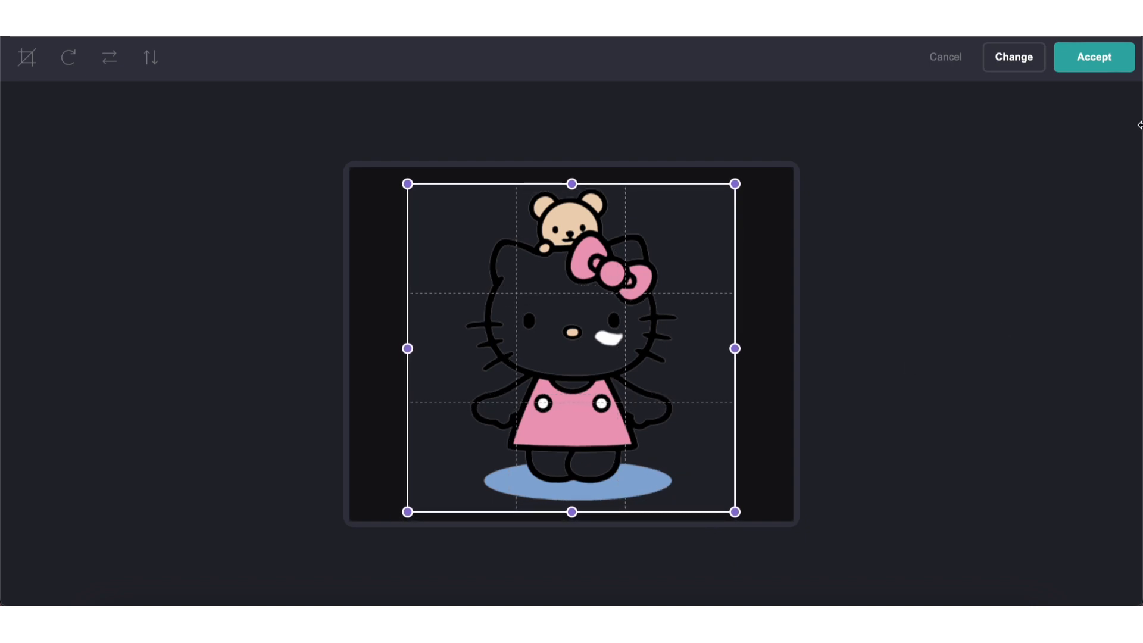
{"action": "left_click", "coordinate": [1125, 67]}
{"action": "left_click", "coordinate": [685, 437]}
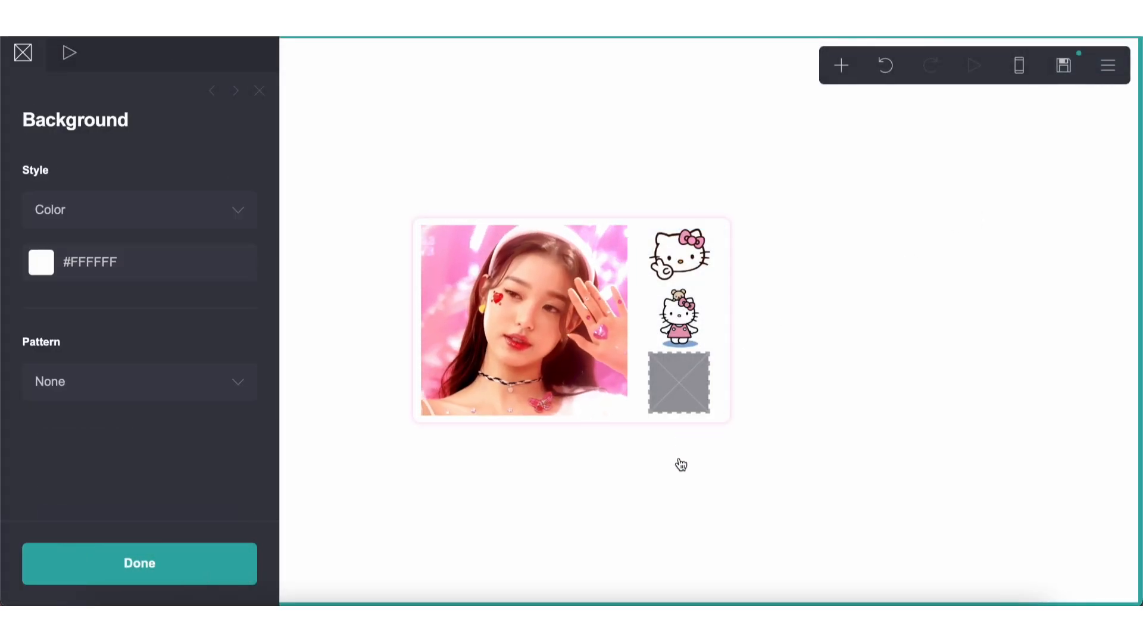
Step: Download the background-free angel Hello Kitty preview from remove.bg and upload hk_3-removebg-preview.png to the gallery's third image slot
{"action": "left_click", "coordinate": [703, 402]}
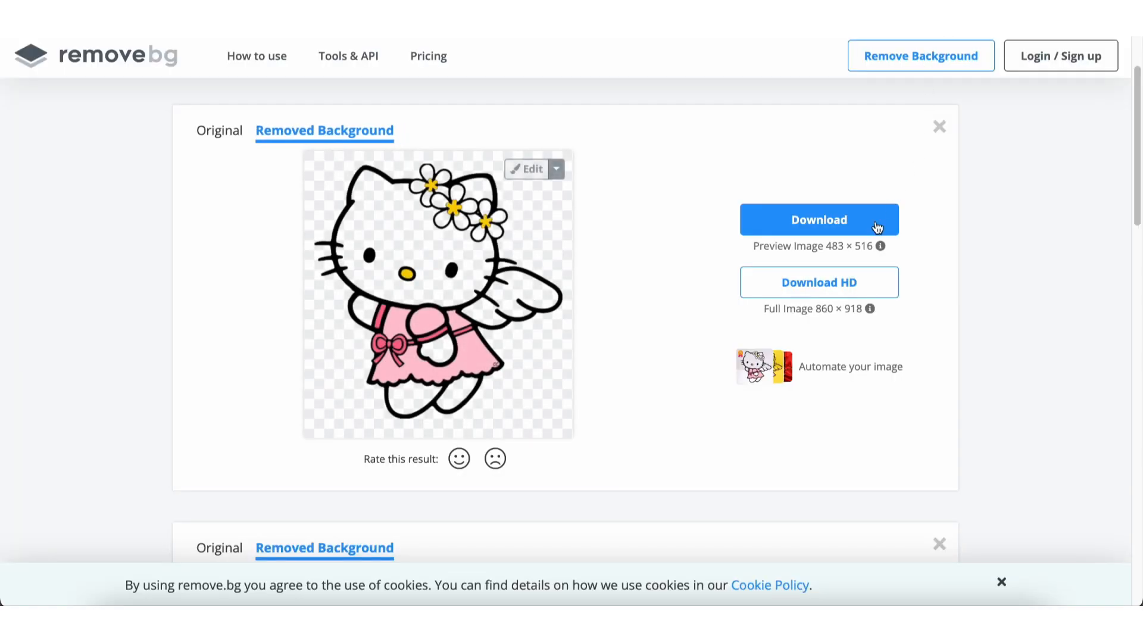
{"action": "left_click", "coordinate": [877, 227]}
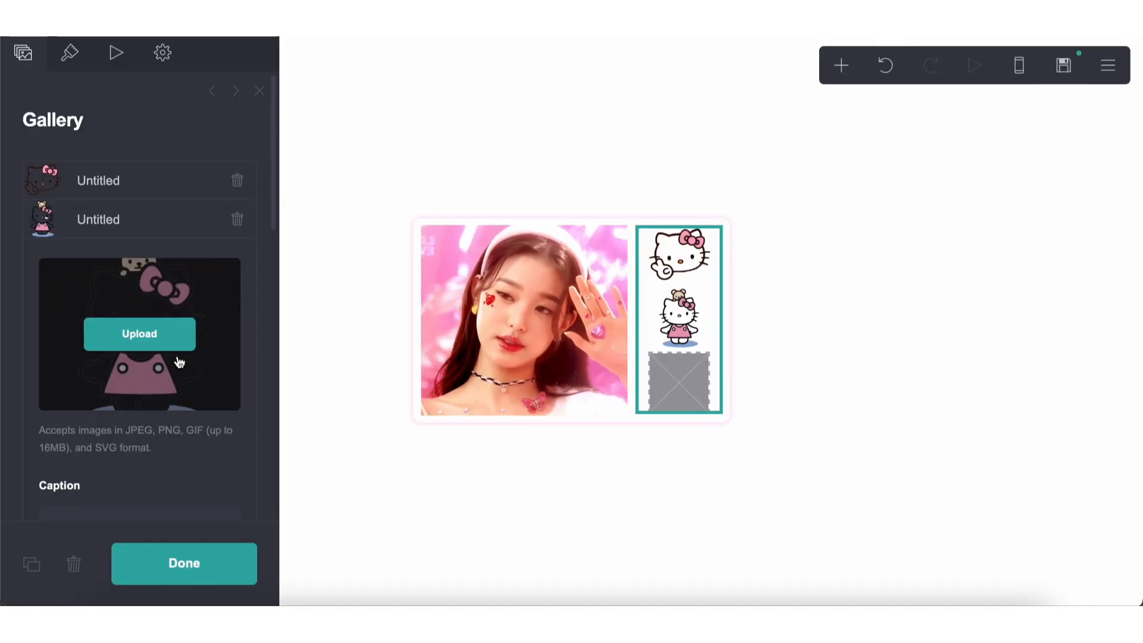
{"action": "left_click", "coordinate": [153, 221]}
{"action": "left_click", "coordinate": [143, 269]}
{"action": "left_click", "coordinate": [179, 368]}
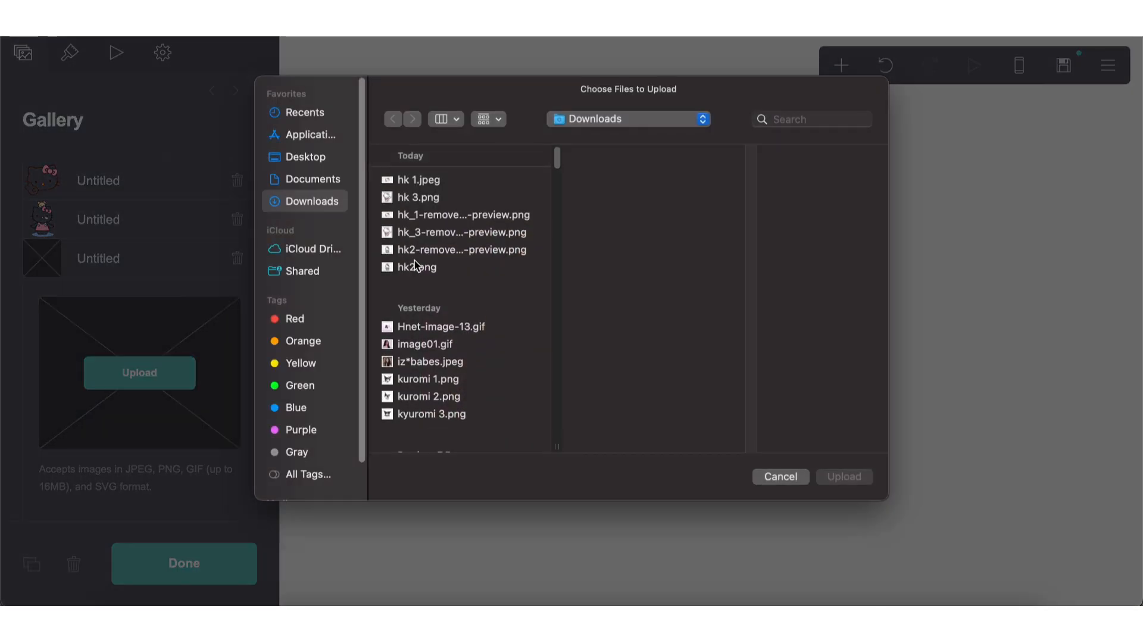
{"action": "left_click", "coordinate": [435, 235]}
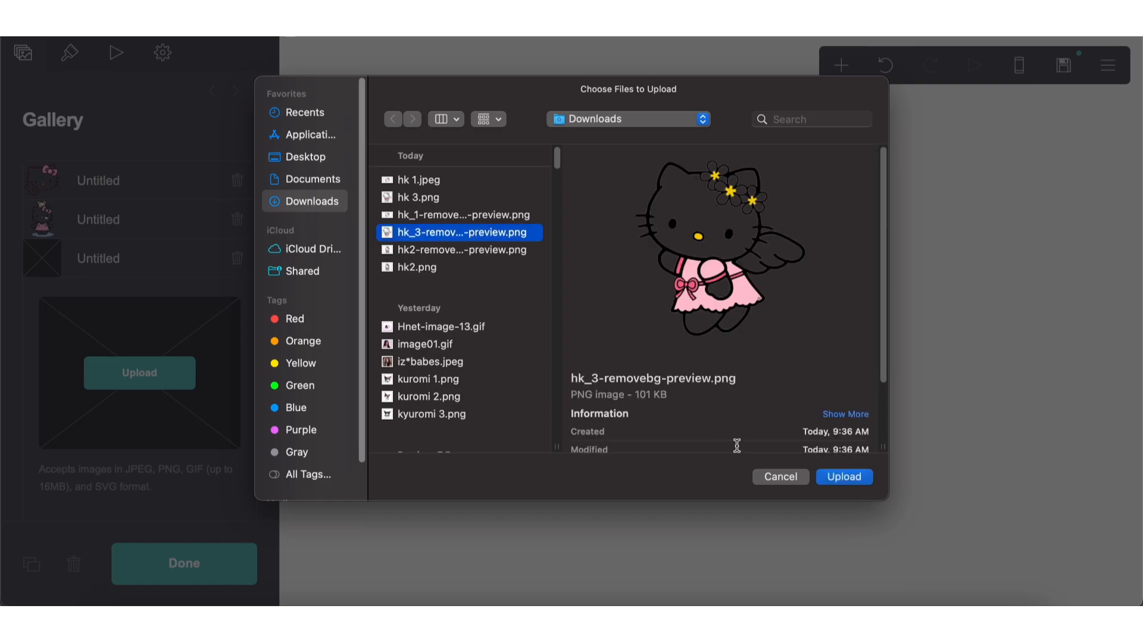
{"action": "left_click", "coordinate": [844, 477]}
Step: Crop the third gallery image to a square around the whole winged Hello Kitty, accept the crop and deselect the gallery
{"action": "left_click_drag", "start_coordinate": [511, 306], "coordinate": [438, 216]}
{"action": "left_click_drag", "start_coordinate": [609, 368], "coordinate": [761, 598]}
{"action": "left_click_drag", "start_coordinate": [690, 441], "coordinate": [695, 447]}
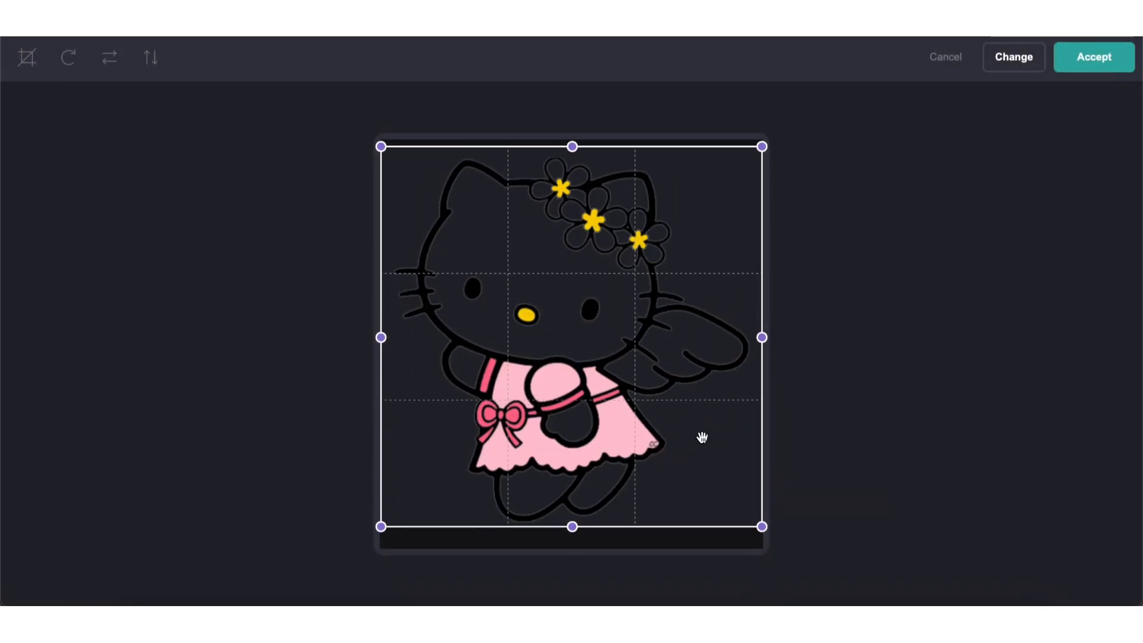
{"action": "left_click", "coordinate": [1108, 51]}
{"action": "left_click", "coordinate": [947, 187]}
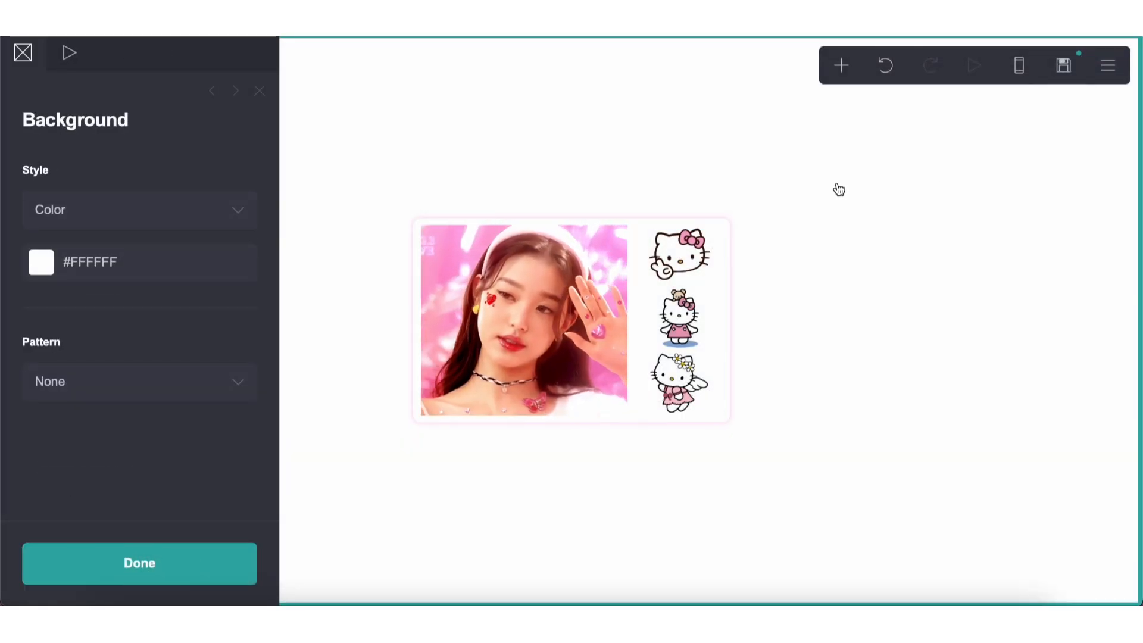
Step: Set the link URL of the gallery's first image to #ome
{"action": "left_click", "coordinate": [695, 243]}
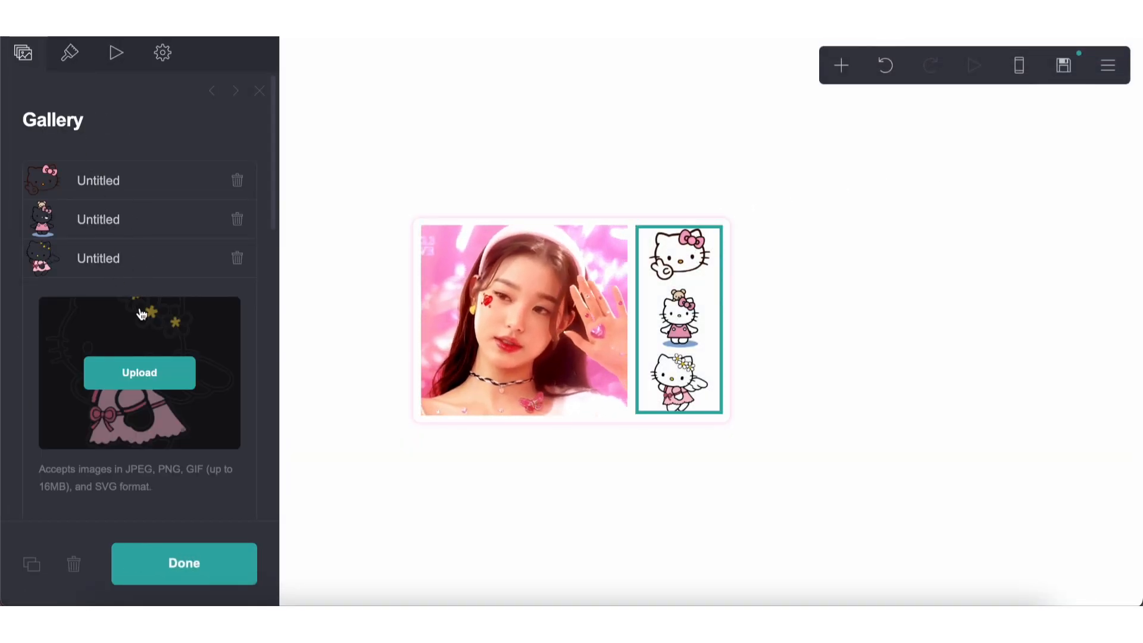
{"action": "scroll", "coordinate": [139, 228], "scroll_direction": "down", "scroll_amount": 8}
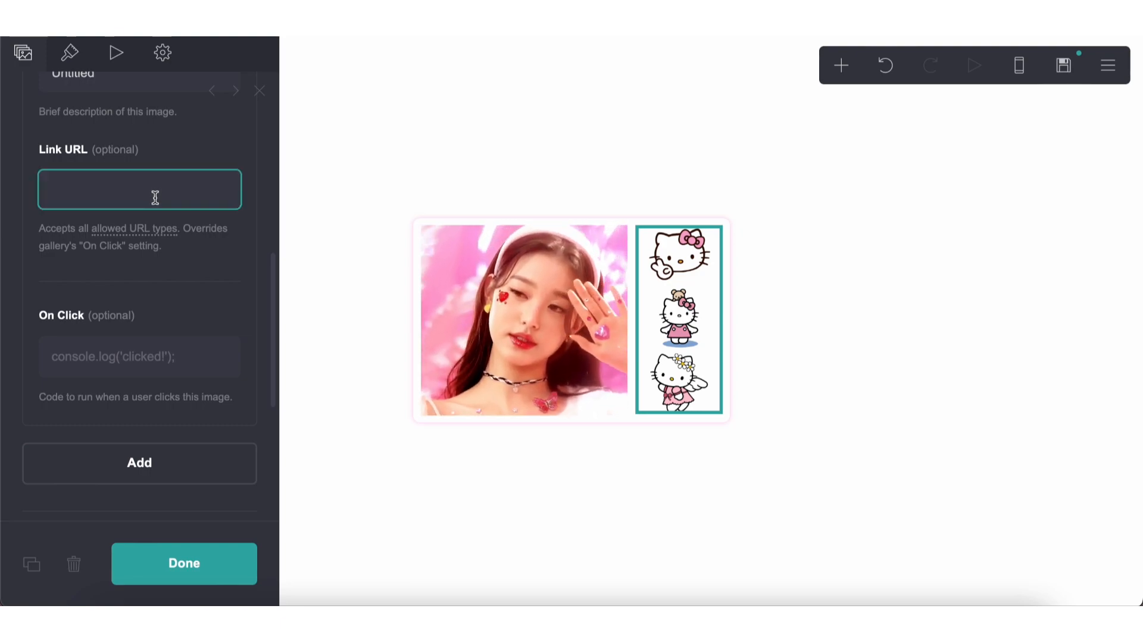
{"action": "scroll", "coordinate": [129, 173], "scroll_direction": "up", "scroll_amount": 8}
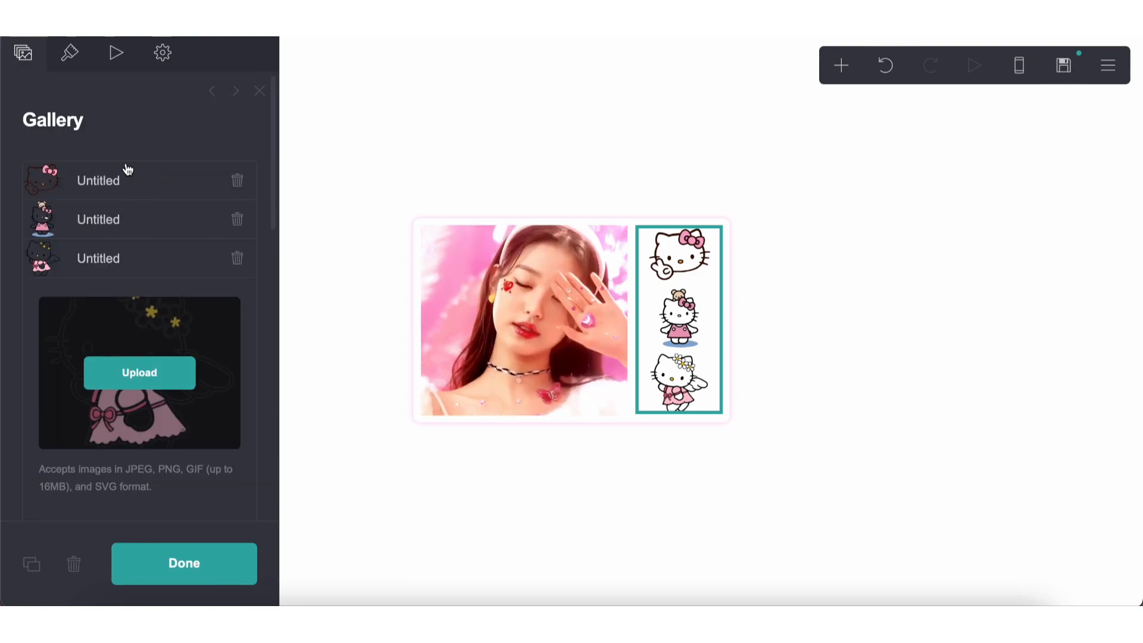
{"action": "left_click", "coordinate": [126, 173]}
{"action": "scroll", "coordinate": [97, 267], "scroll_direction": "down", "scroll_amount": 5}
{"action": "scroll", "coordinate": [119, 183], "scroll_direction": "up", "scroll_amount": 3}
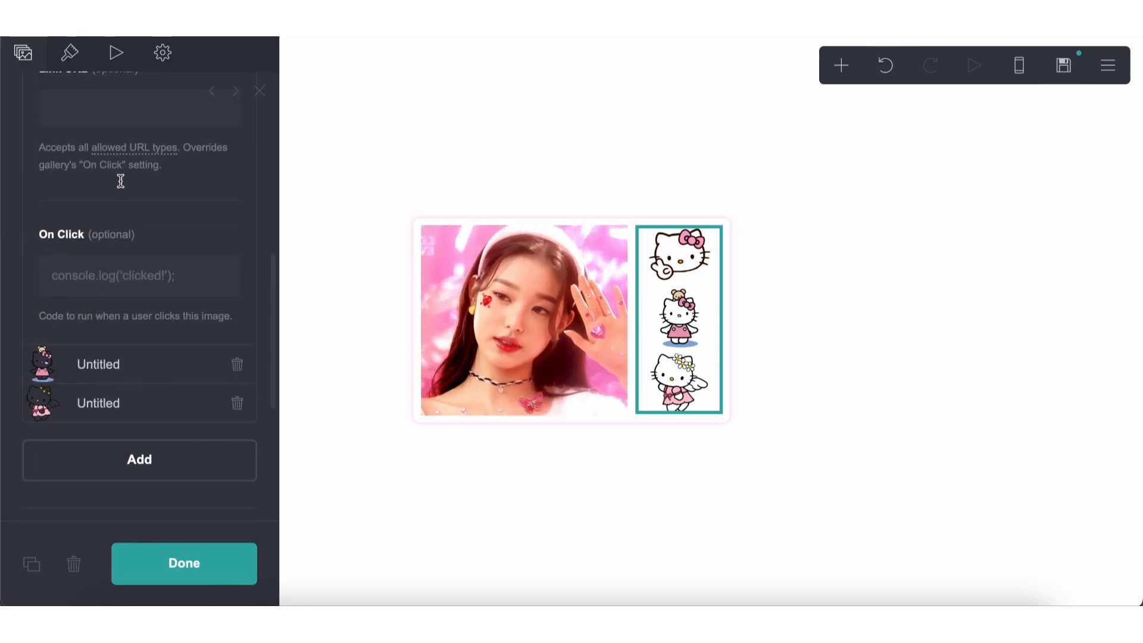
{"action": "left_click", "coordinate": [76, 270]}
{"action": "type", "text": "#ome"}
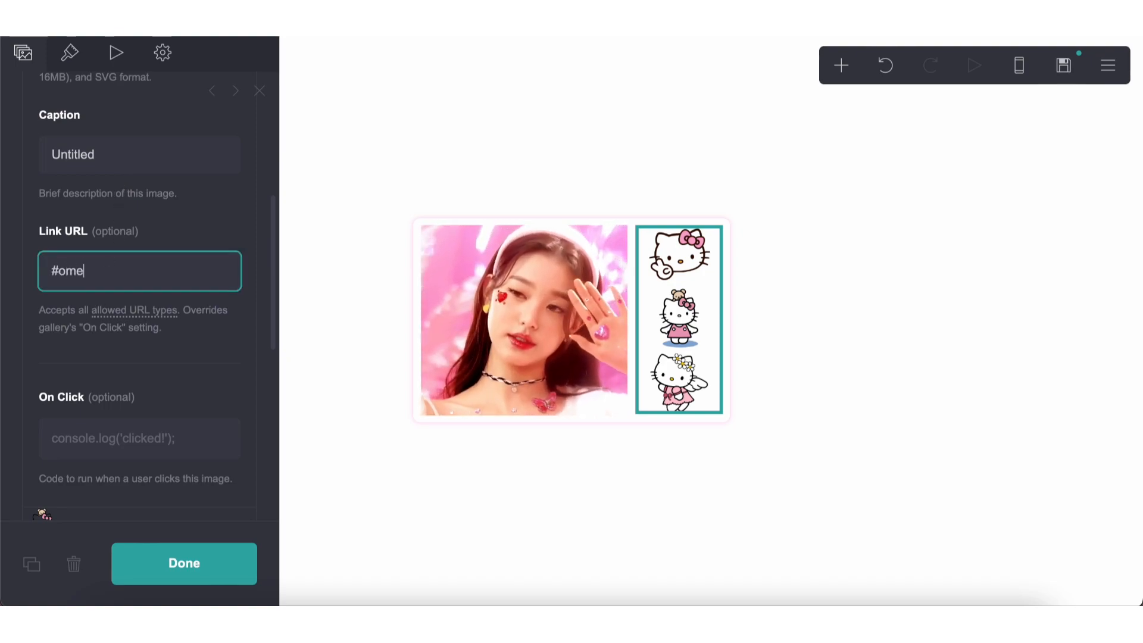
Step: Set the link URL of the gallery's second image to #two and close the gallery settings
{"action": "scroll", "coordinate": [115, 211], "scroll_direction": "up", "scroll_amount": 6}
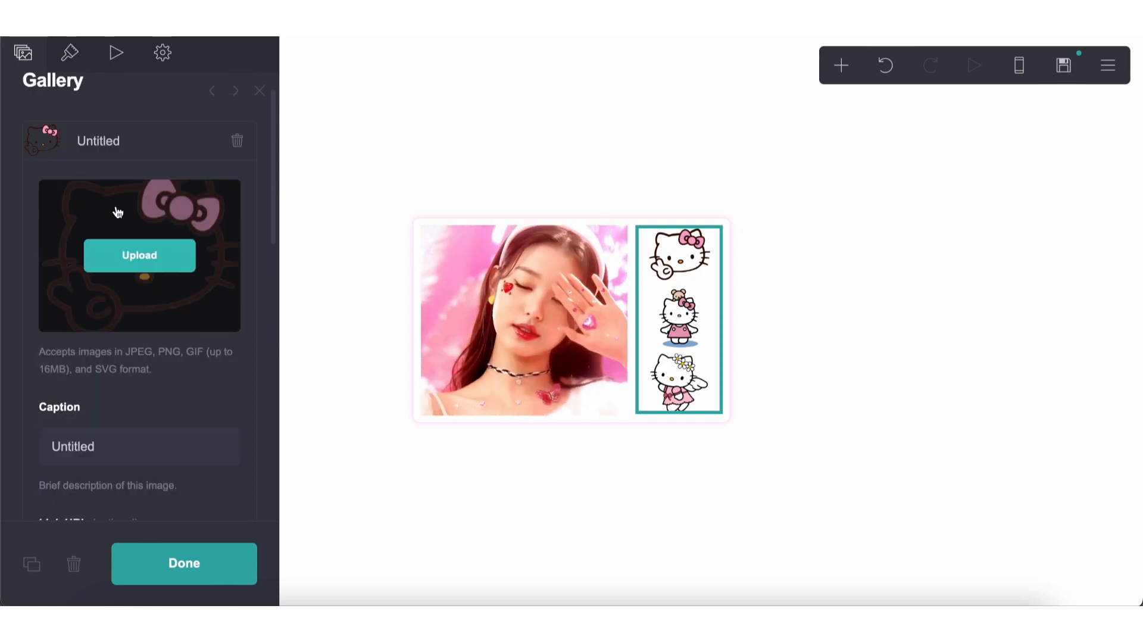
{"action": "left_click", "coordinate": [113, 144]}
{"action": "left_click", "coordinate": [107, 198]}
{"action": "scroll", "coordinate": [113, 315], "scroll_direction": "down", "scroll_amount": 5}
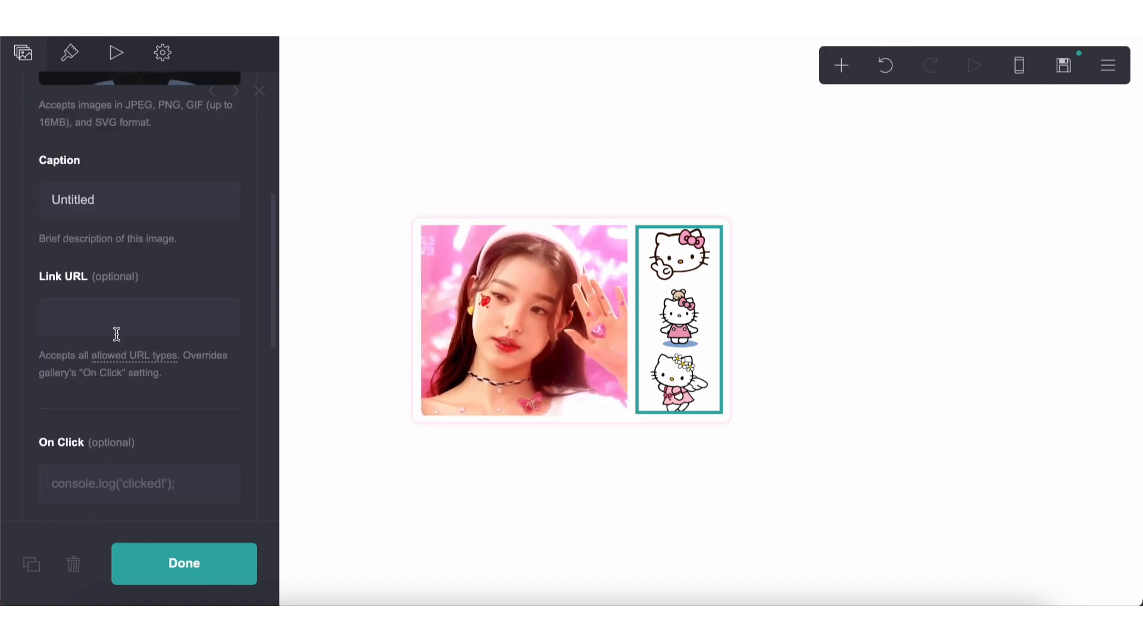
{"action": "left_click", "coordinate": [118, 309]}
{"action": "type", "text": "#two"}
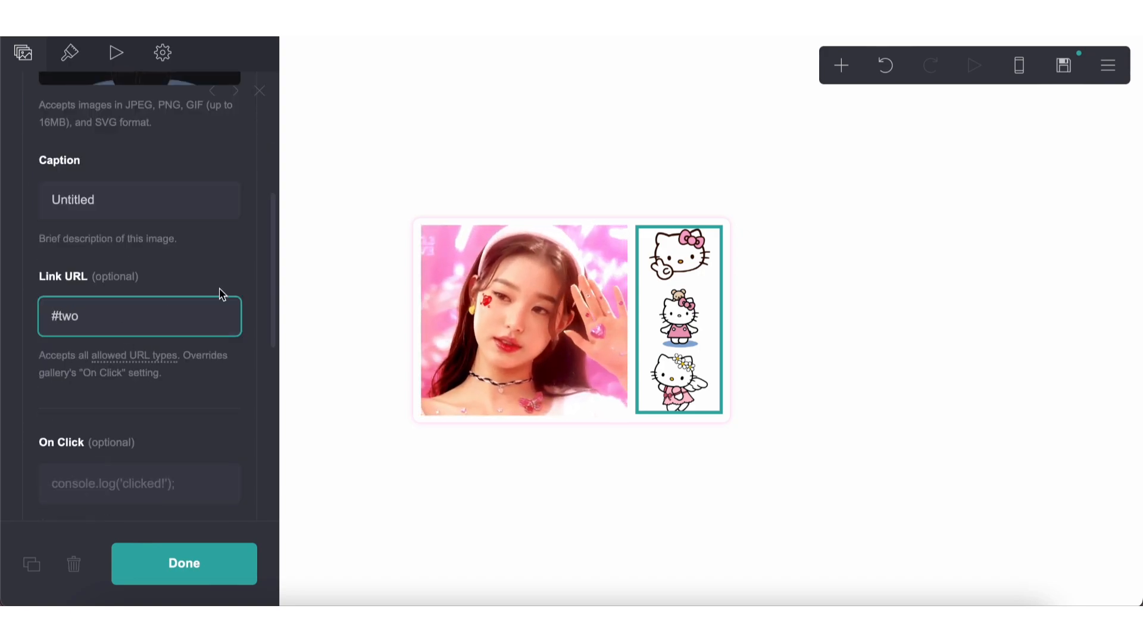
{"action": "left_click", "coordinate": [506, 472]}
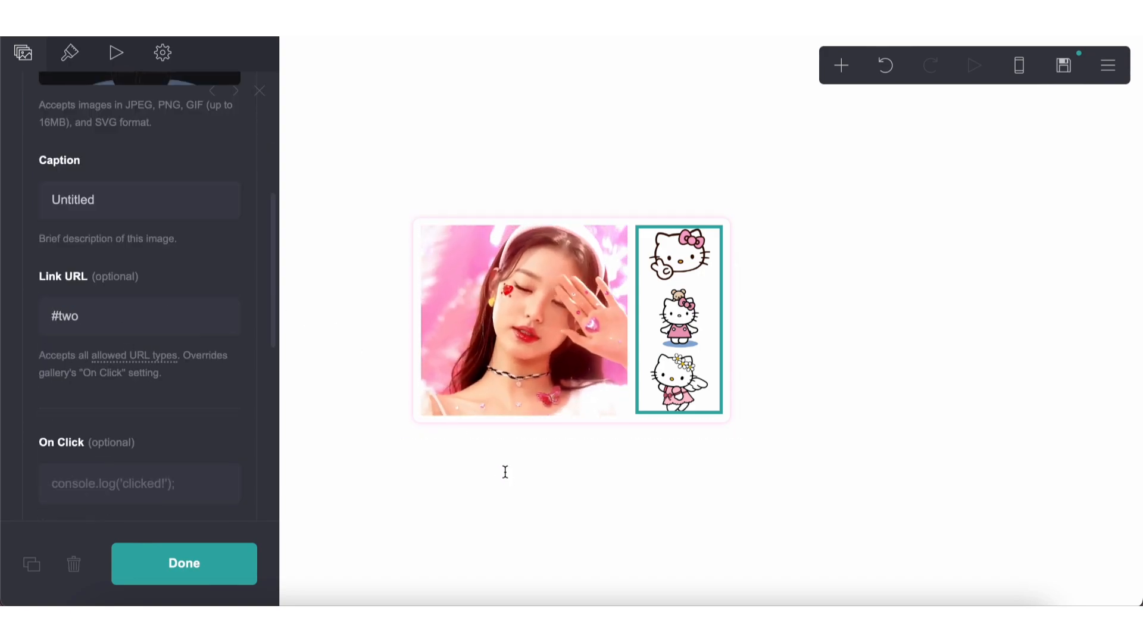
{"action": "left_click", "coordinate": [488, 499]}
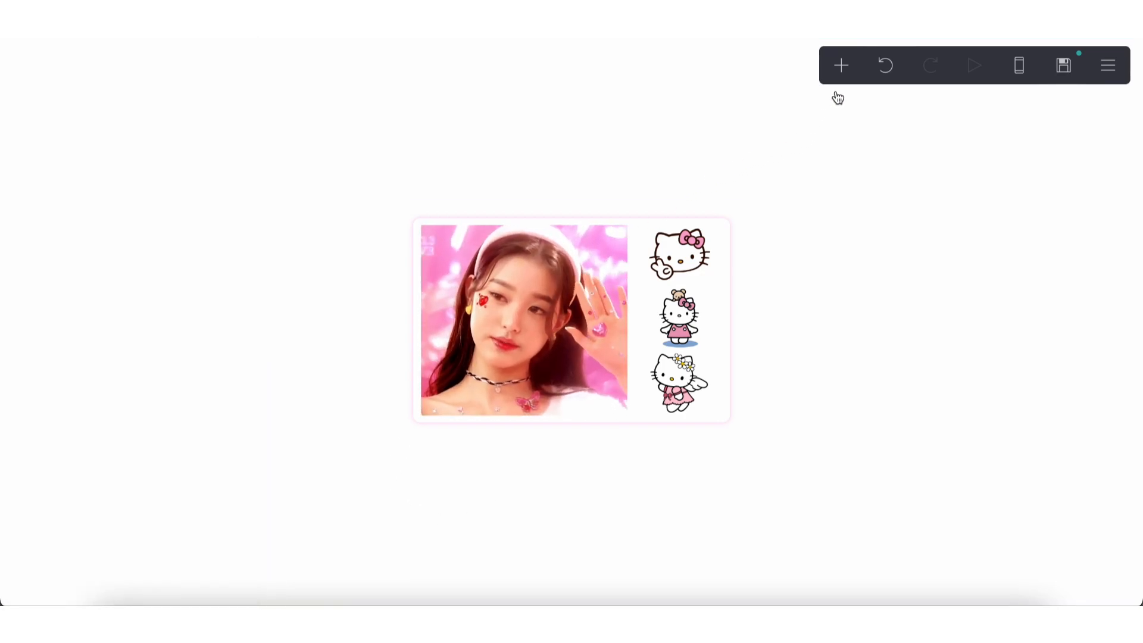
Step: Add a control below the header container and set its type to Header Marker
{"action": "left_click", "coordinate": [840, 65]}
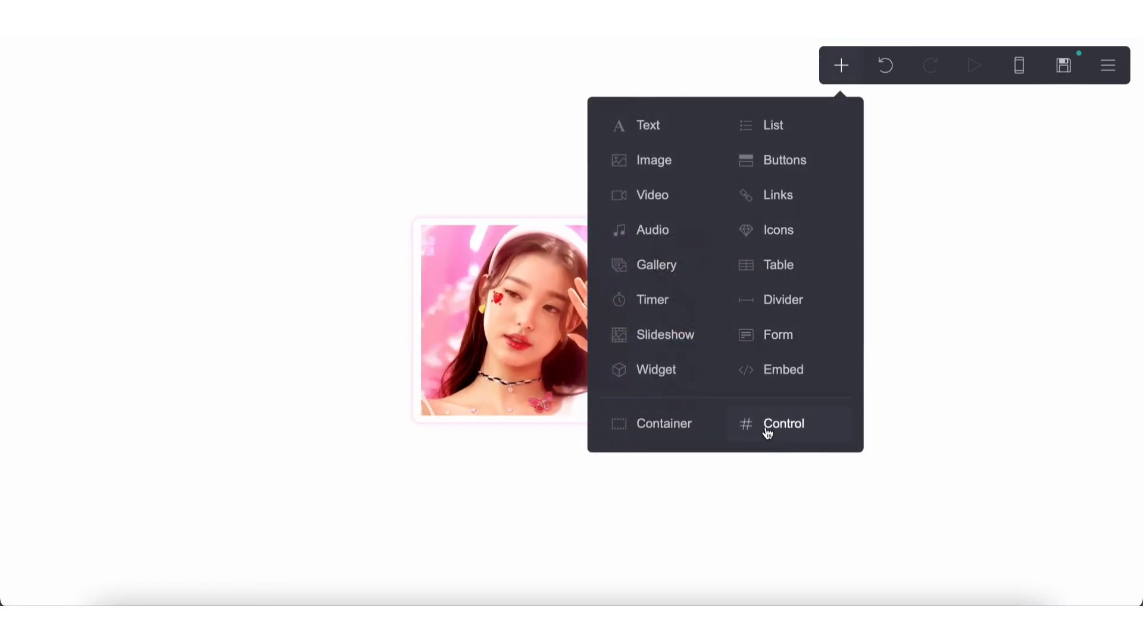
{"action": "left_click", "coordinate": [767, 424]}
{"action": "left_click", "coordinate": [126, 205]}
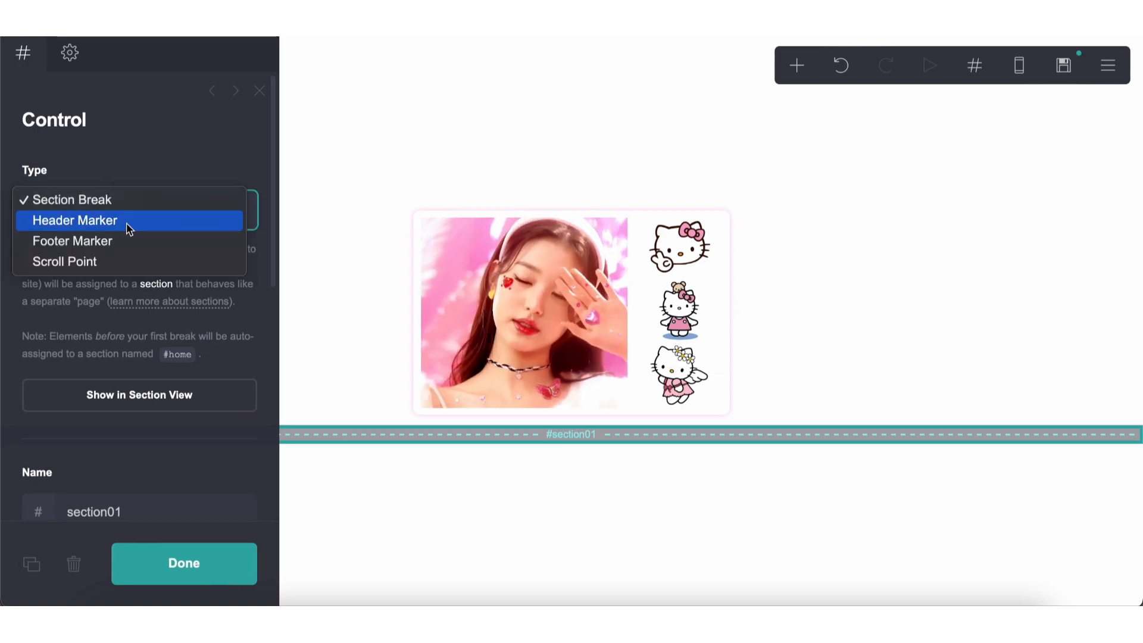
{"action": "left_click", "coordinate": [124, 232]}
Step: Reduce the spacing of the page's contents and close the page settings
{"action": "left_click", "coordinate": [1106, 67]}
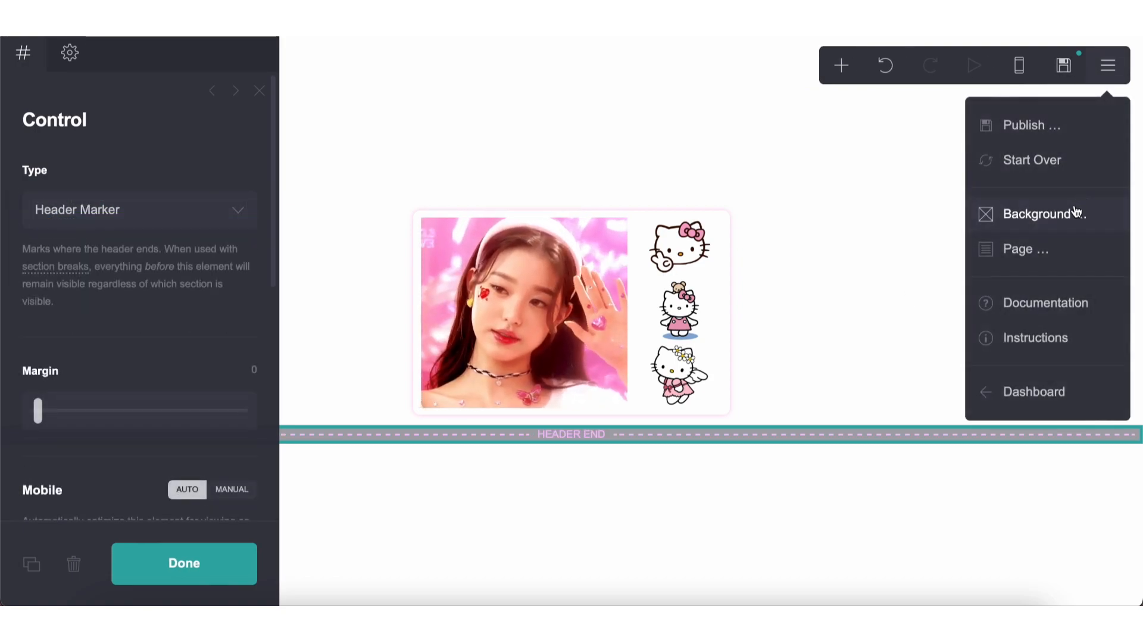
{"action": "left_click", "coordinate": [1049, 257]}
{"action": "scroll", "coordinate": [173, 304], "scroll_direction": "down", "scroll_amount": 5}
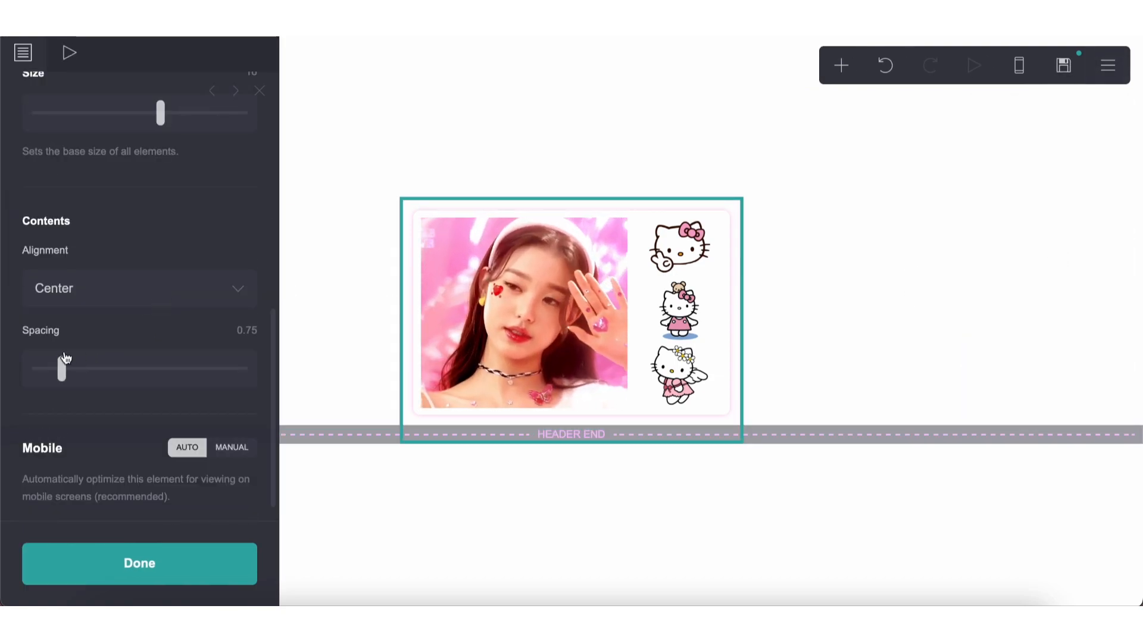
{"action": "left_click", "coordinate": [613, 539]}
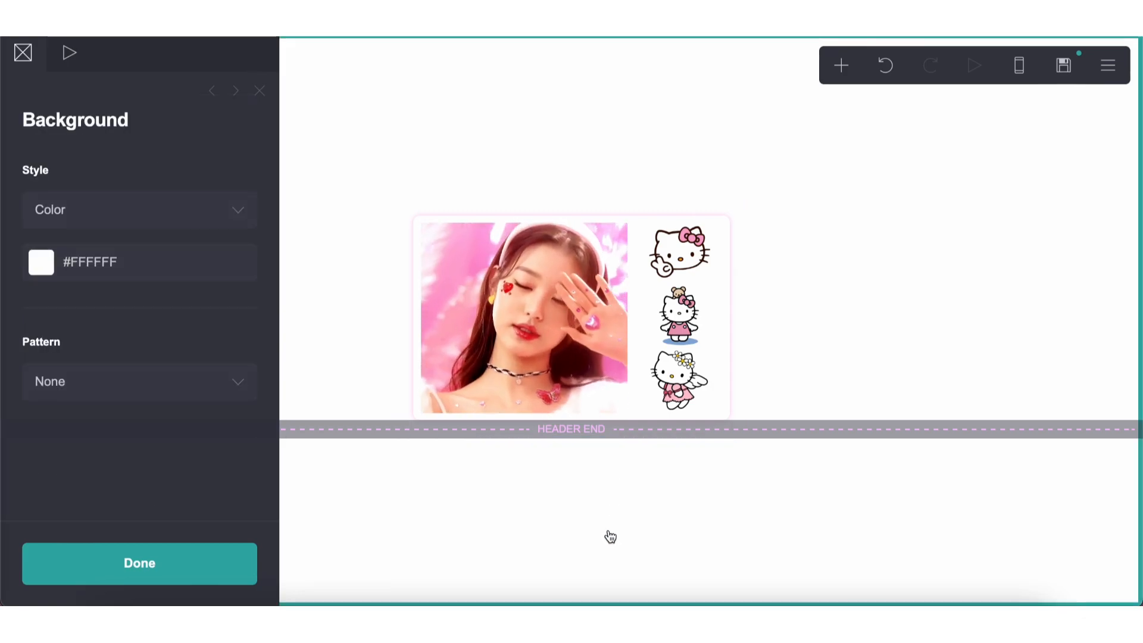
{"action": "left_click", "coordinate": [609, 536]}
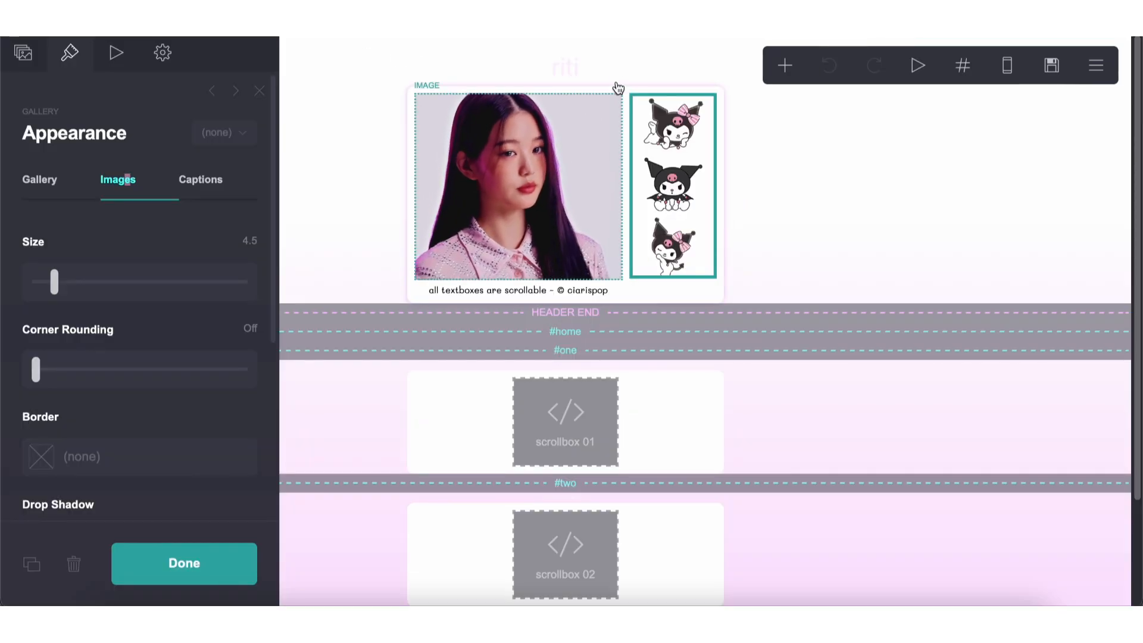
Step: Check the title text's appearance in the template page, and add a text element above the header container on the new page
{"action": "left_click", "coordinate": [612, 71]}
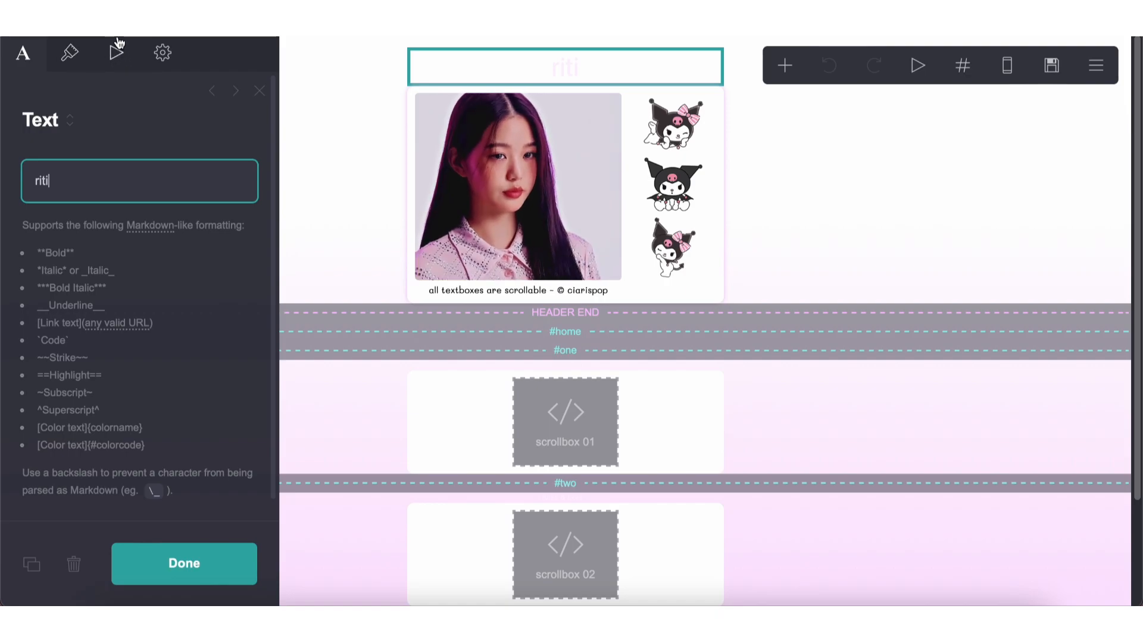
{"action": "left_click", "coordinate": [69, 53]}
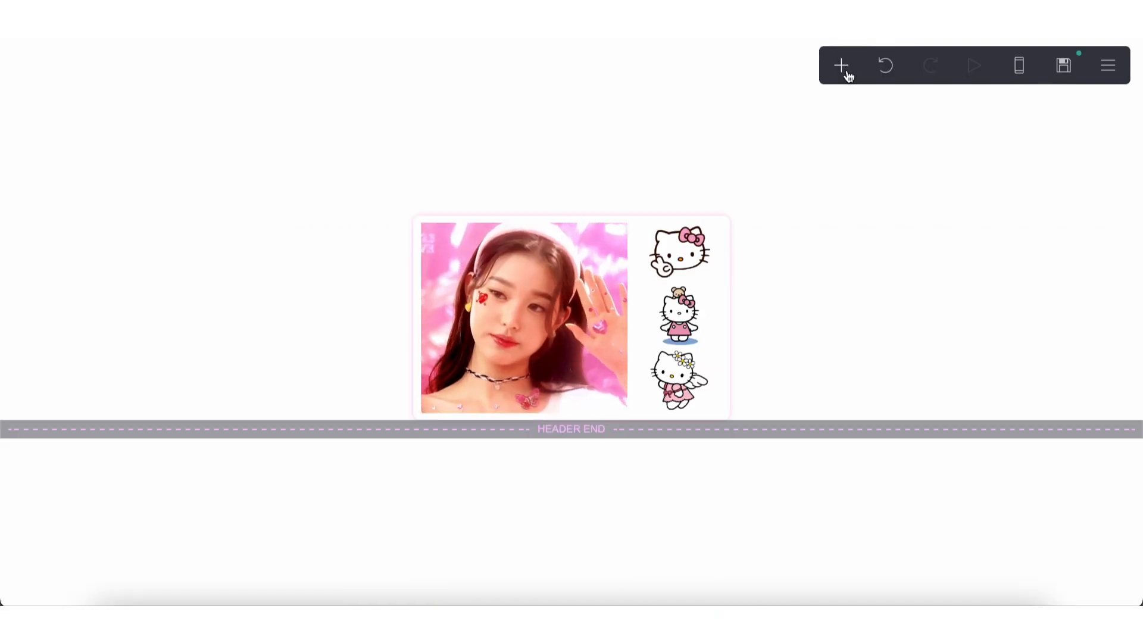
{"action": "left_click", "coordinate": [842, 67]}
{"action": "left_click", "coordinate": [666, 133]}
{"action": "left_click_drag", "start_coordinate": [578, 440], "coordinate": [602, 187]}
Step: Set the new text element's size to 1.875
{"action": "left_click", "coordinate": [82, 59]}
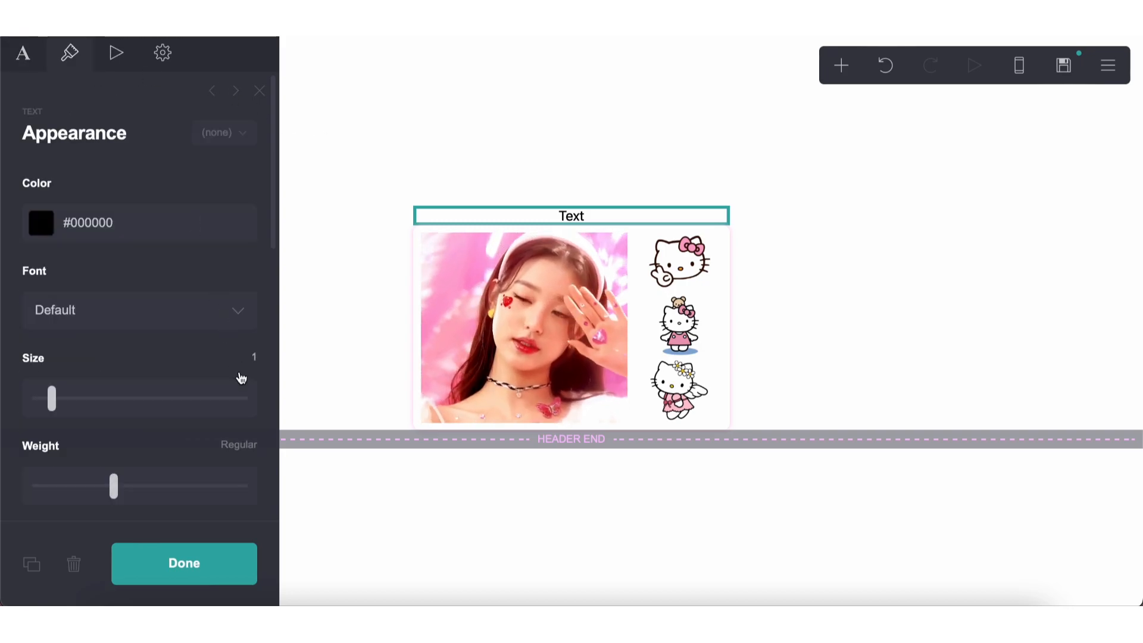
{"action": "left_click", "coordinate": [249, 390]}
{"action": "left_click", "coordinate": [256, 363]}
{"action": "type", "text": "1.87"}
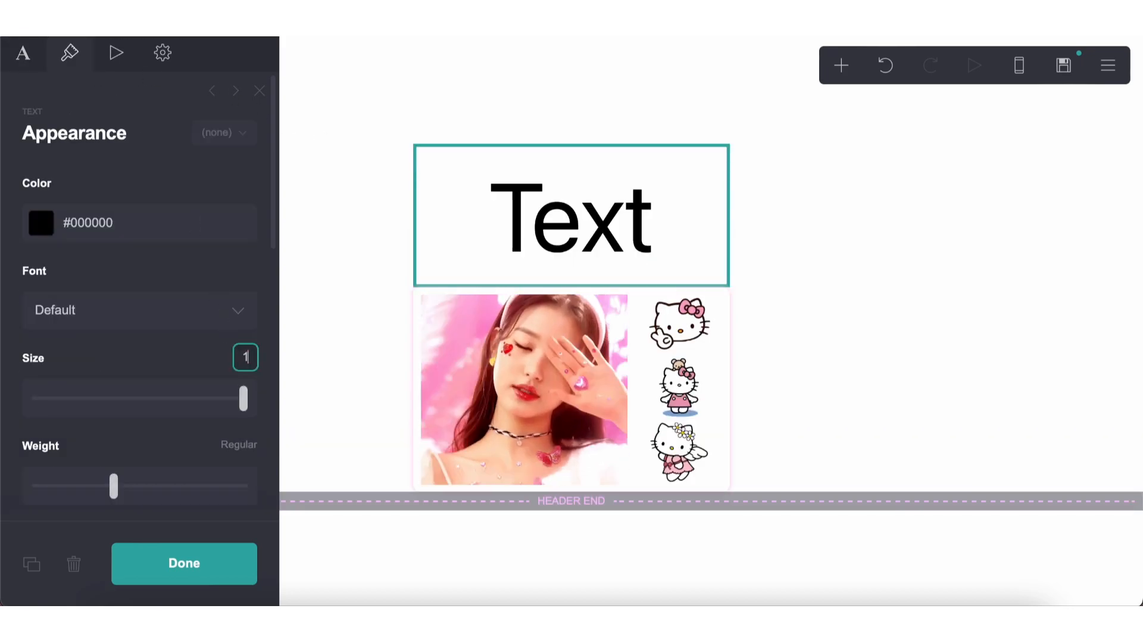
{"action": "type", "text": "5"}
{"action": "key", "text": "Return"}
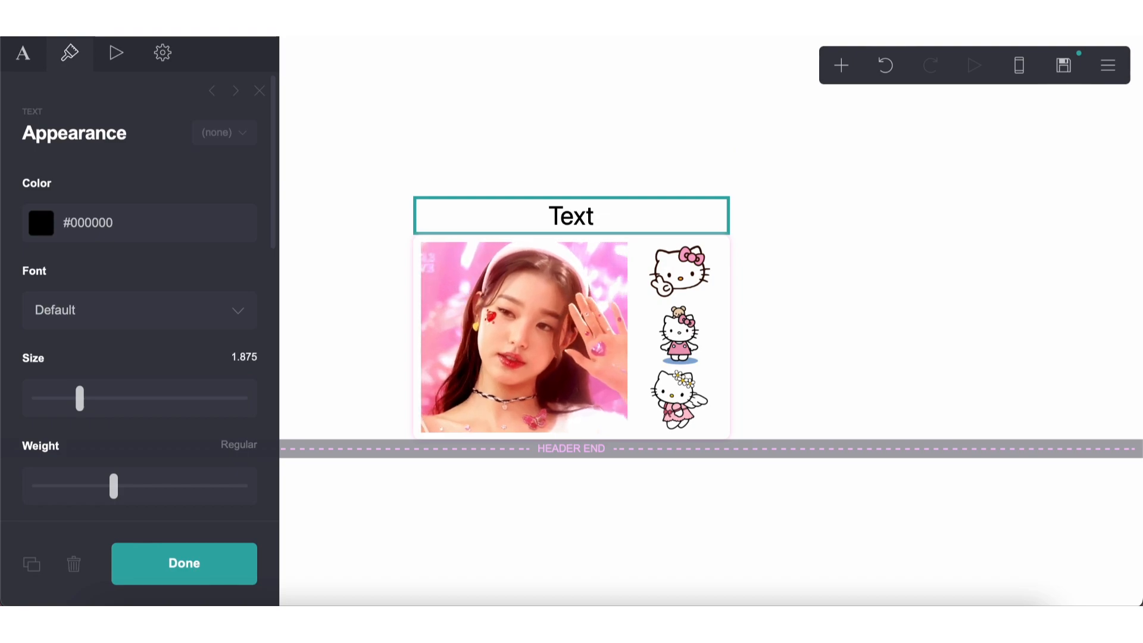
Step: Set the title text's color to the pale pink #FFEDF7 and close its settings
{"action": "left_click", "coordinate": [87, 215]}
{"action": "left_click_drag", "start_coordinate": [56, 407], "coordinate": [56, 424]}
{"action": "left_click_drag", "start_coordinate": [99, 344], "coordinate": [72, 199]}
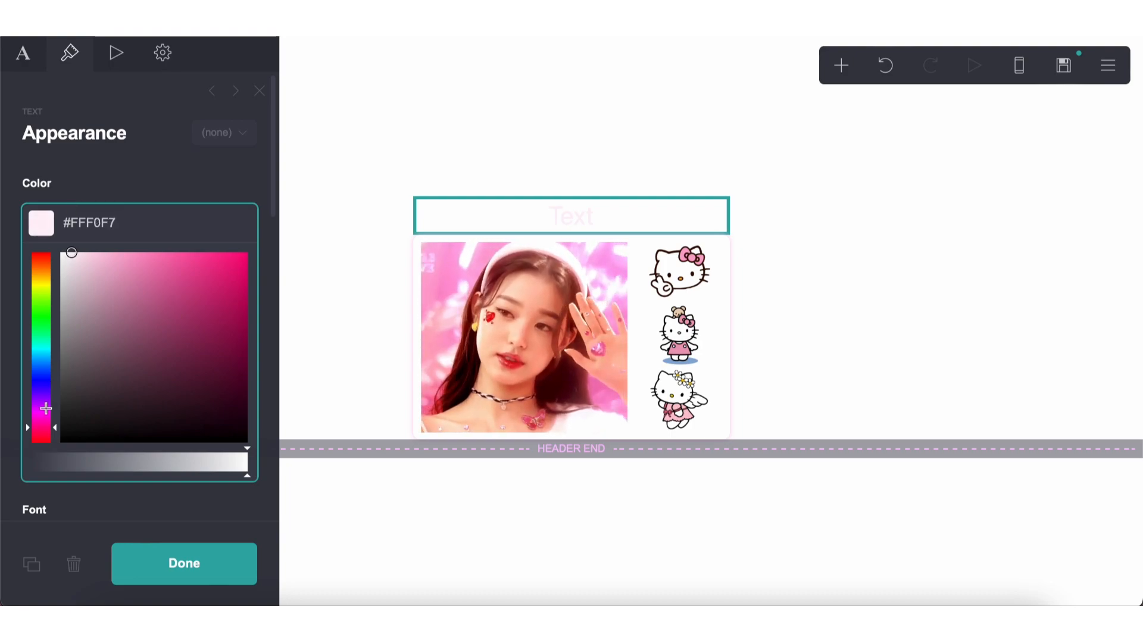
{"action": "left_click_drag", "start_coordinate": [43, 429], "coordinate": [43, 425]}
{"action": "mouse_move", "coordinate": [105, 301]}
{"action": "left_mouse_down"}
{"action": "mouse_move", "coordinate": [144, 201]}
{"action": "mouse_move", "coordinate": [127, 200]}
{"action": "left_mouse_up"}
{"action": "double_click", "coordinate": [99, 222]}
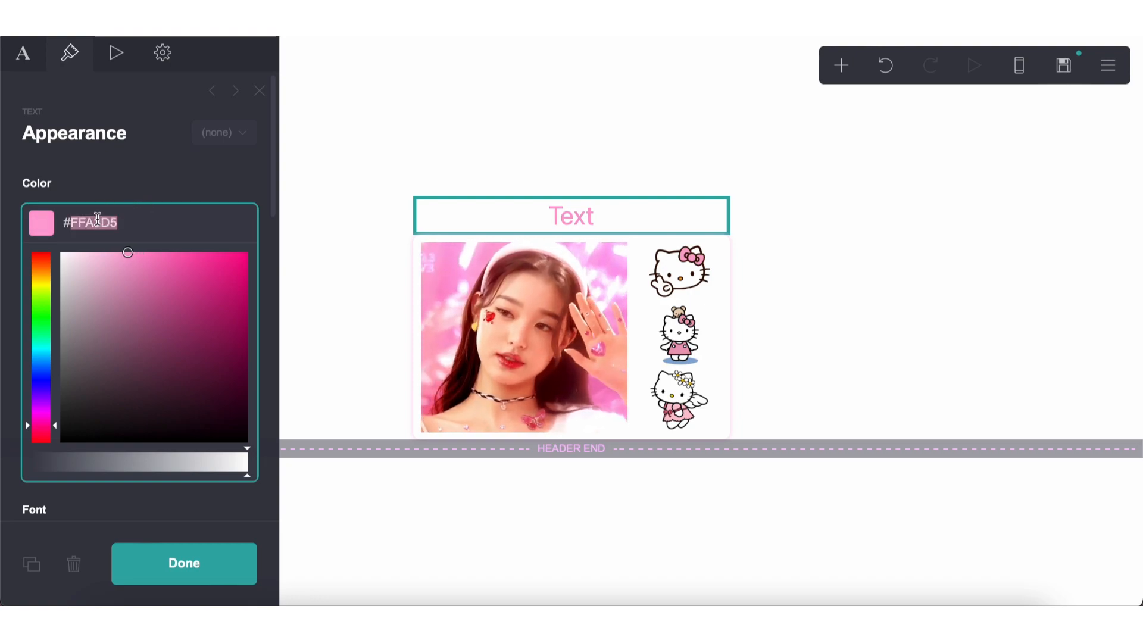
{"action": "type", "text": "FFF0F8"}
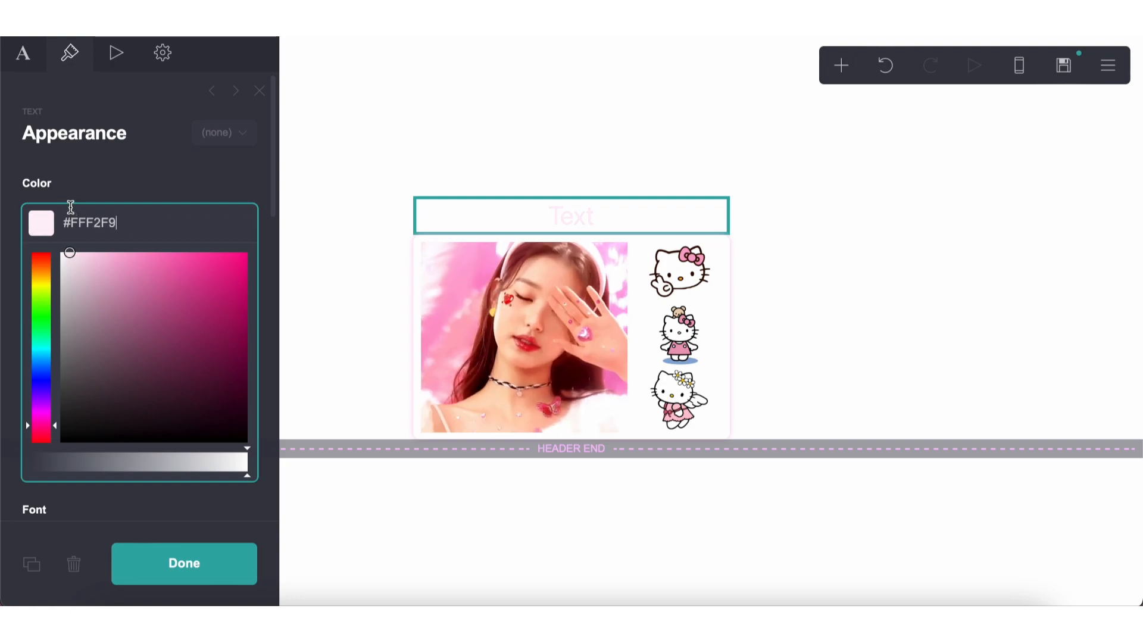
{"action": "left_click_drag", "start_coordinate": [71, 207], "coordinate": [74, 209]}
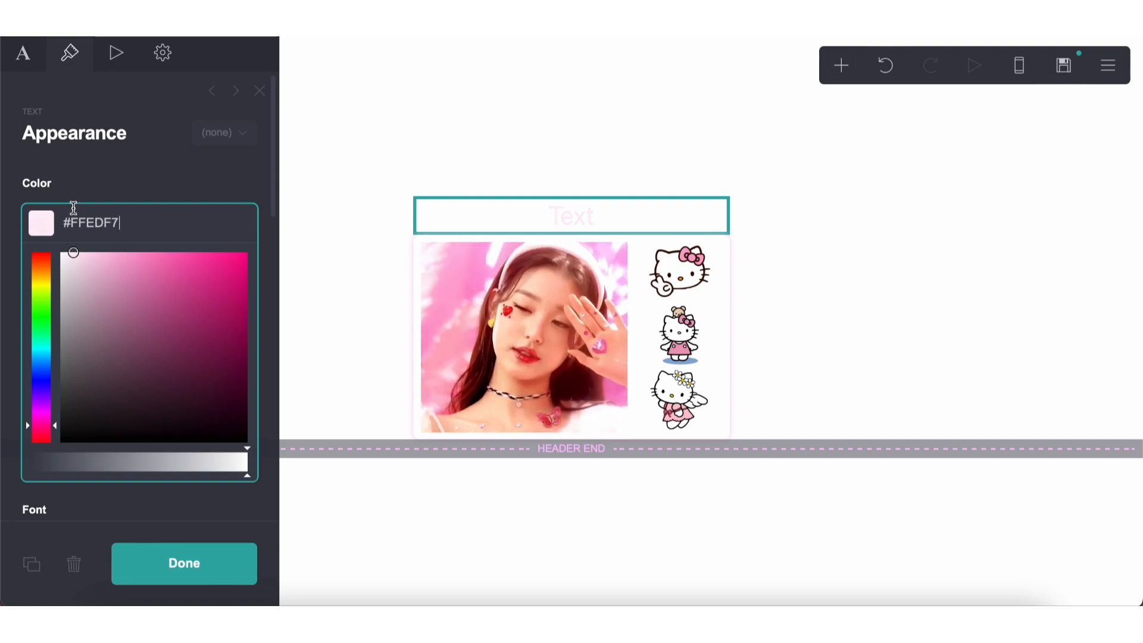
{"action": "left_click", "coordinate": [259, 90]}
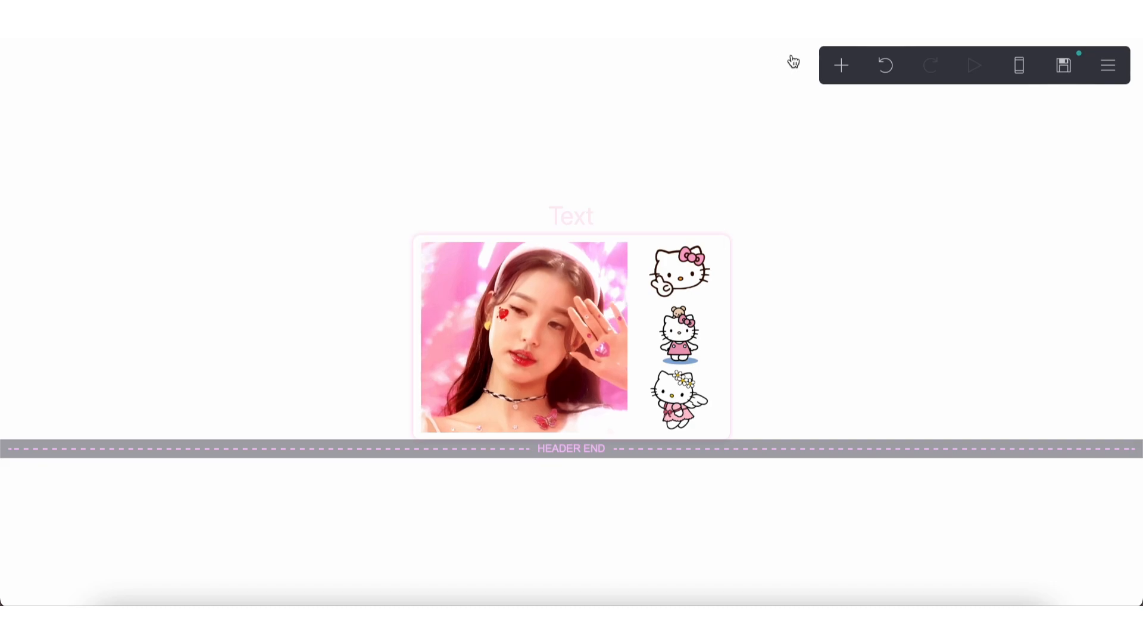
Step: Add a section break control below the header marker and name it home
{"action": "left_click", "coordinate": [842, 66]}
{"action": "left_click", "coordinate": [789, 422]}
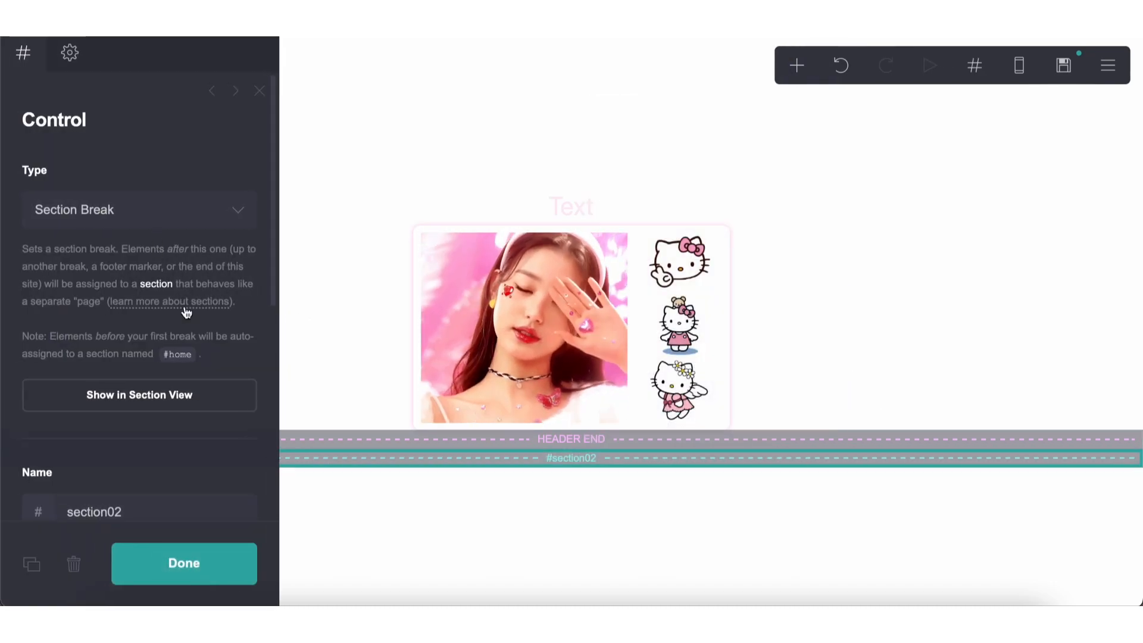
{"action": "scroll", "coordinate": [152, 238], "scroll_direction": "down", "scroll_amount": 7}
{"action": "left_click", "coordinate": [135, 115]}
{"action": "type", "text": "home"}
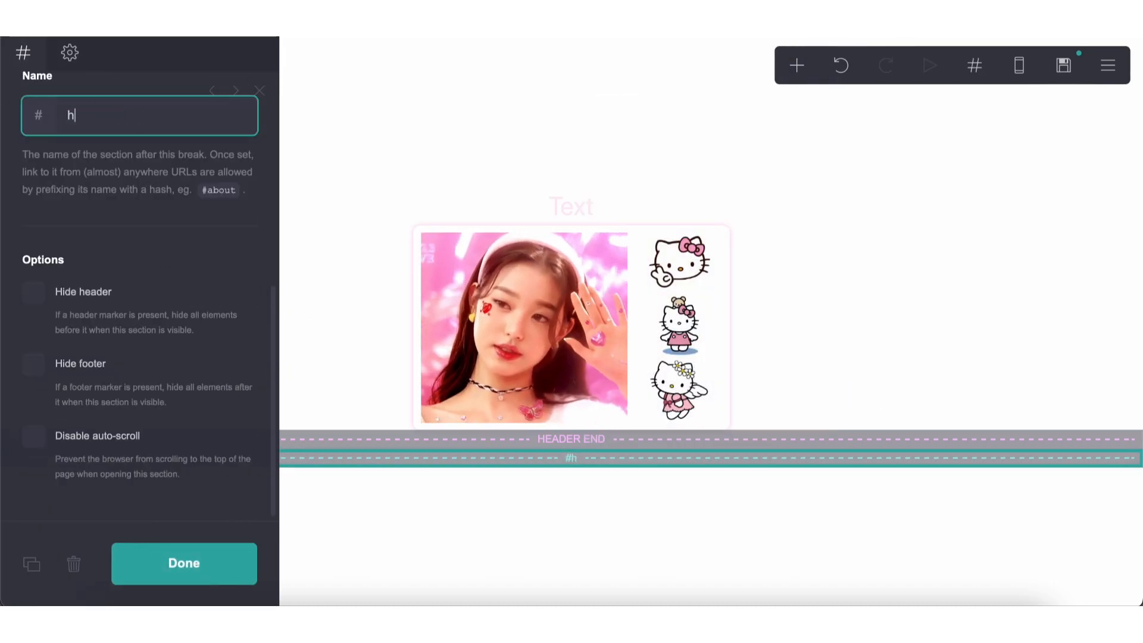
{"action": "left_click", "coordinate": [634, 475]}
Step: Add another control below the home section break and set its type to Footer Marker
{"action": "left_click", "coordinate": [782, 70]}
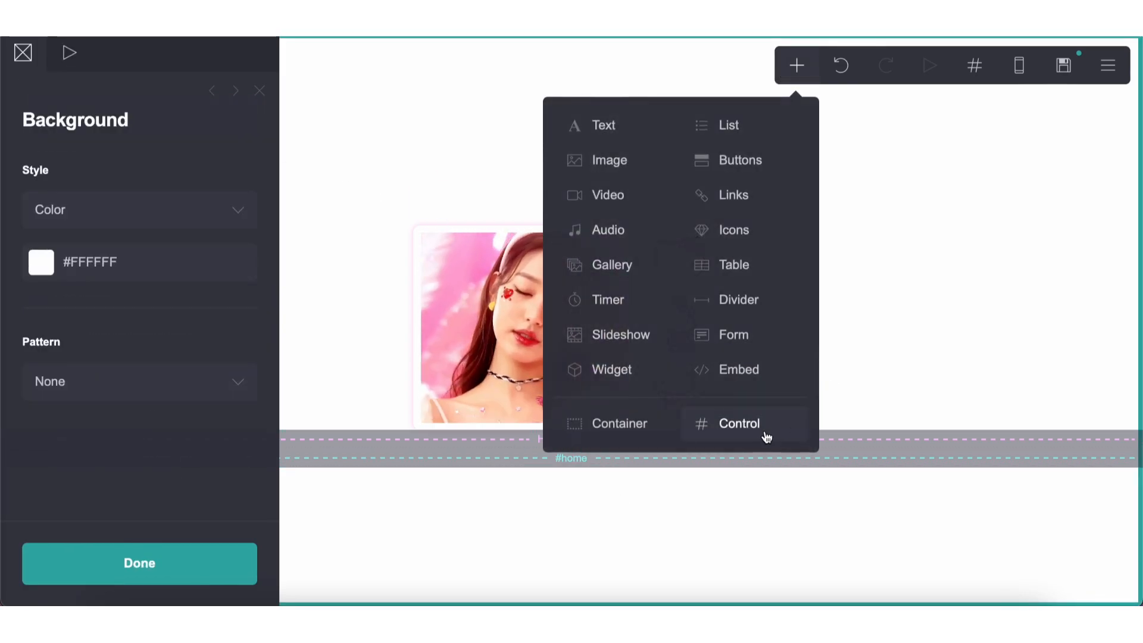
{"action": "left_click", "coordinate": [761, 428]}
{"action": "left_click", "coordinate": [152, 212]}
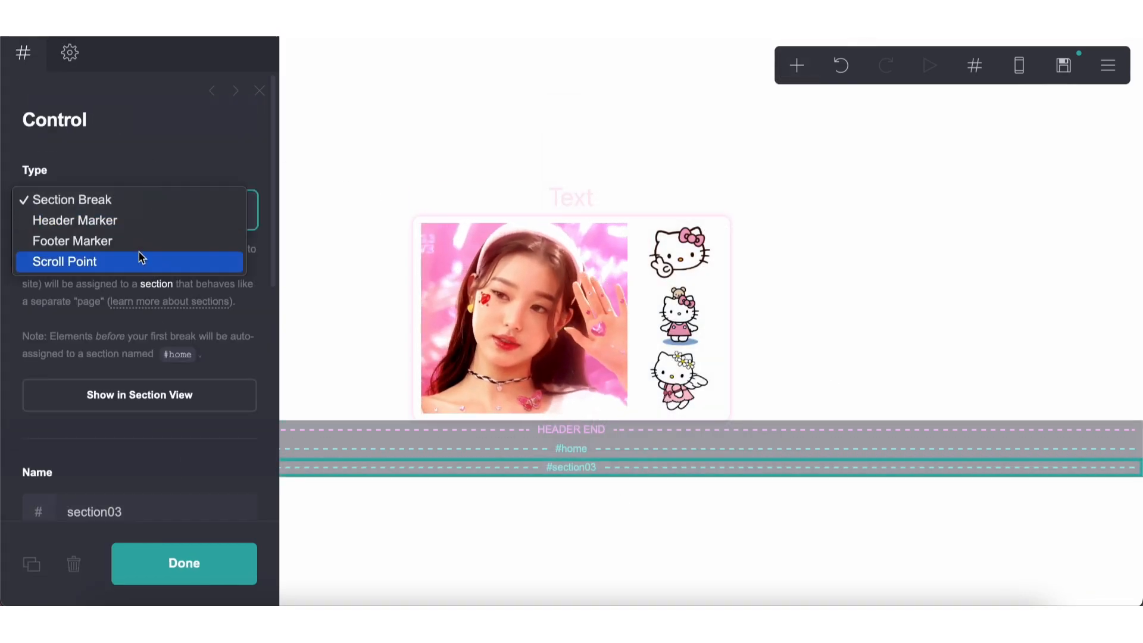
{"action": "left_click", "coordinate": [139, 247]}
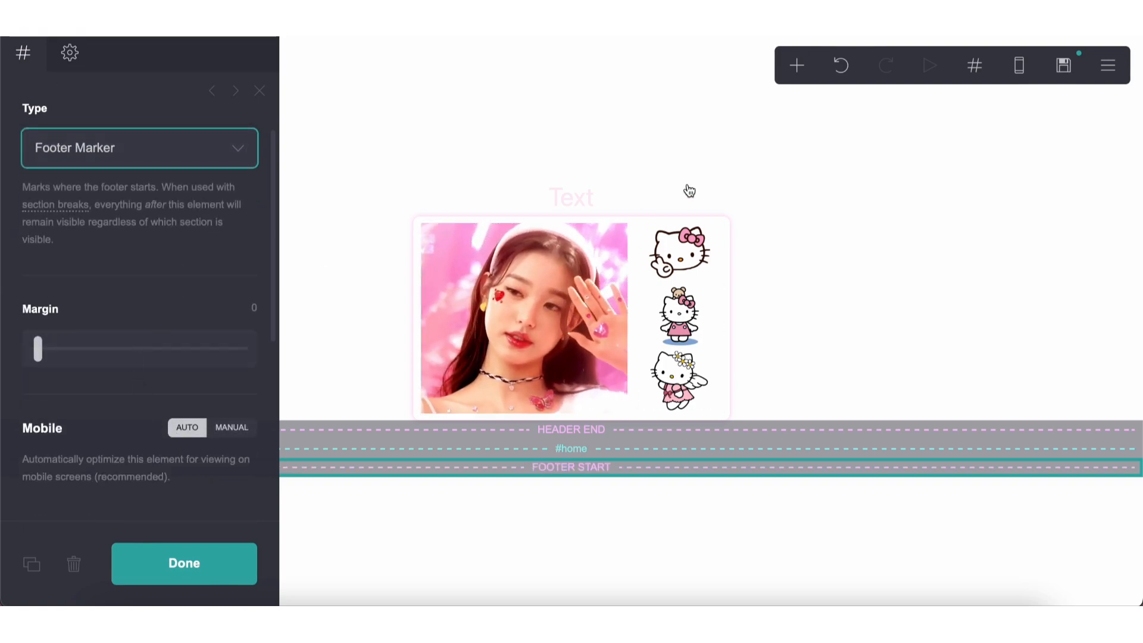
Step: Duplicate the home section break twice, keeping the copies above the footer marker
{"action": "left_click", "coordinate": [613, 456]}
{"action": "left_click", "coordinate": [28, 564]}
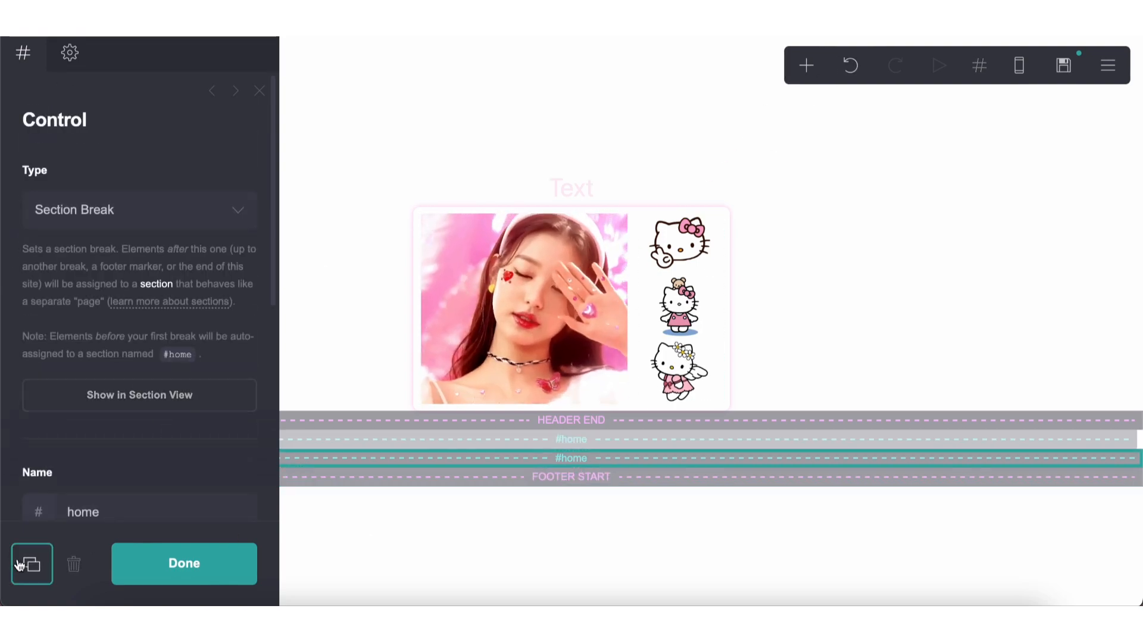
{"action": "left_click", "coordinate": [19, 564]}
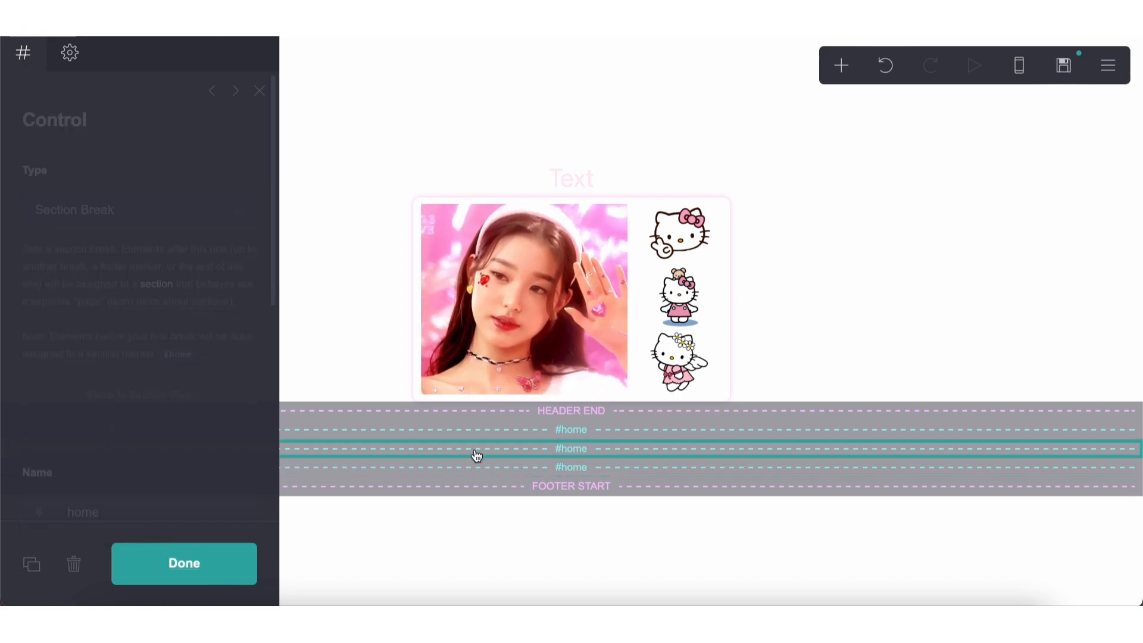
Step: Rename the middle of the three home section breaks as one
{"action": "scroll", "coordinate": [137, 387], "scroll_direction": "down", "scroll_amount": 2}
{"action": "left_click", "coordinate": [118, 395]}
{"action": "type", "text": "oe"}
{"action": "key", "text": "BackSpace"}
{"action": "type", "text": "ne"}
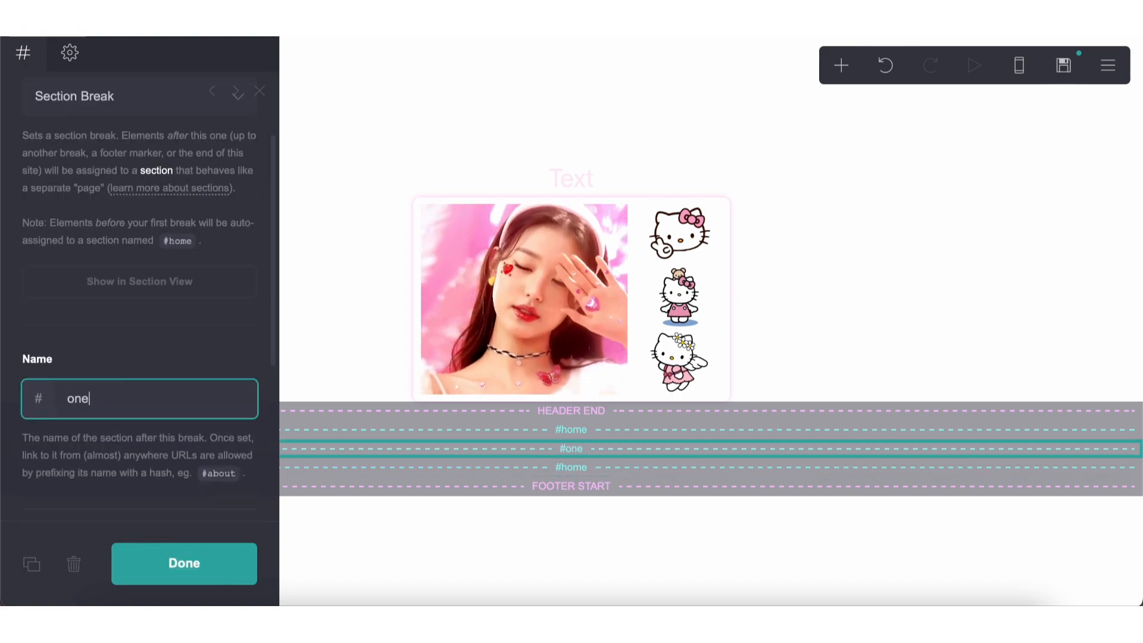
{"action": "key", "text": "Return"}
Step: Rename the last home section break, just above the footer marker, as two
{"action": "left_click", "coordinate": [684, 476]}
{"action": "scroll", "coordinate": [179, 369], "scroll_direction": "down", "scroll_amount": 5}
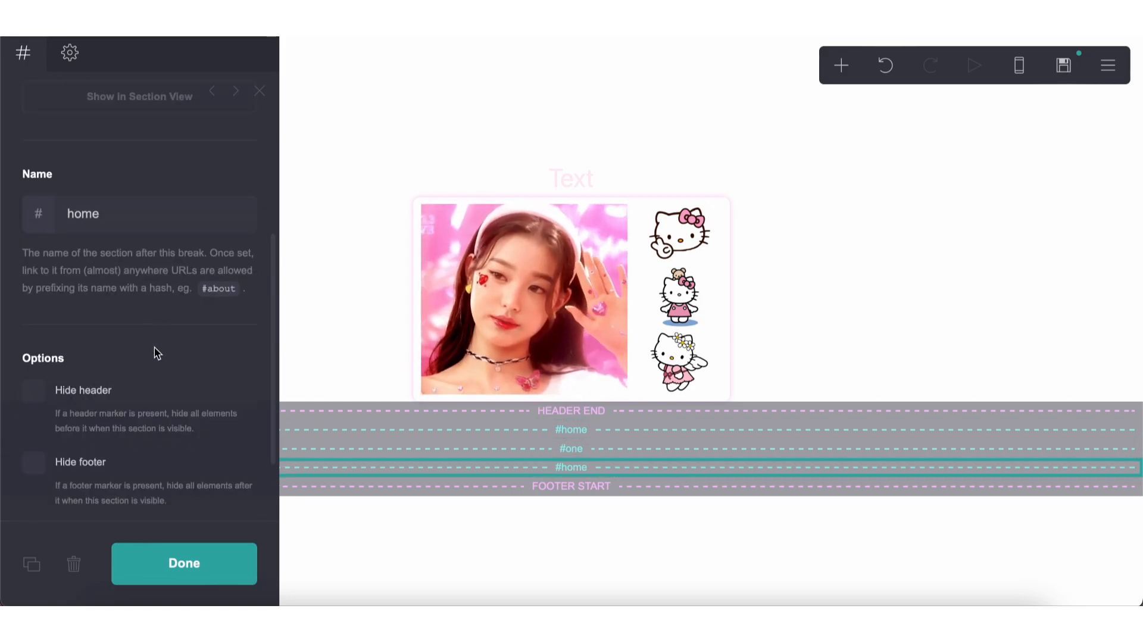
{"action": "left_click", "coordinate": [139, 215]}
{"action": "type", "text": "two"}
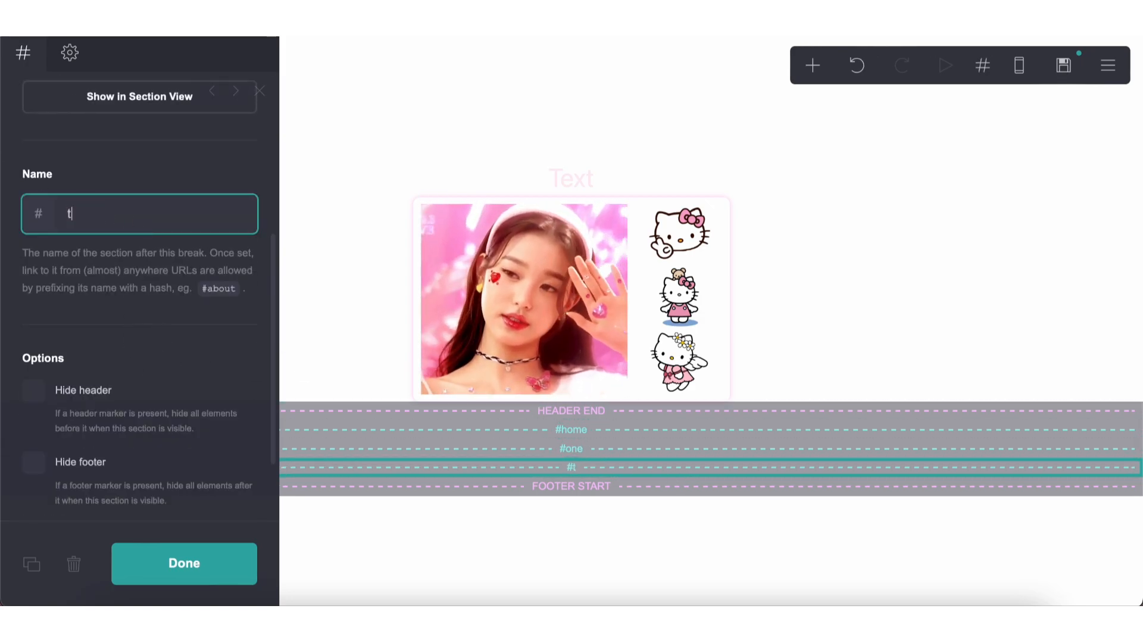
{"action": "left_click", "coordinate": [607, 551]}
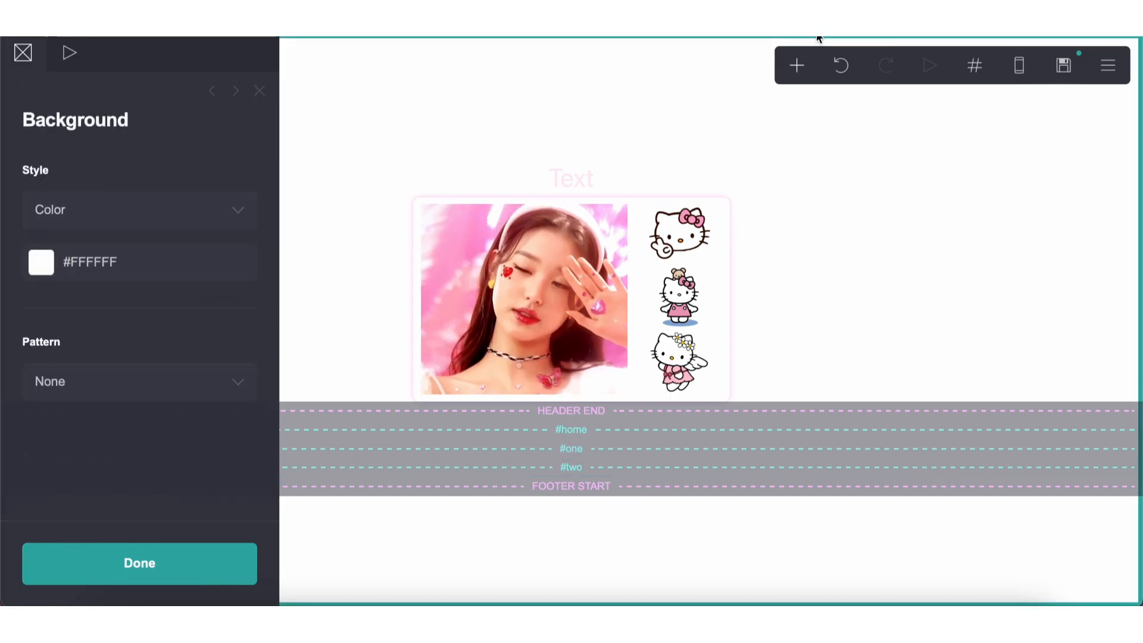
Step: Add an embed element below the footer marker and label it codes
{"action": "left_click", "coordinate": [797, 65]}
{"action": "left_click", "coordinate": [775, 376]}
{"action": "scroll", "coordinate": [91, 357], "scroll_direction": "down", "scroll_amount": 3}
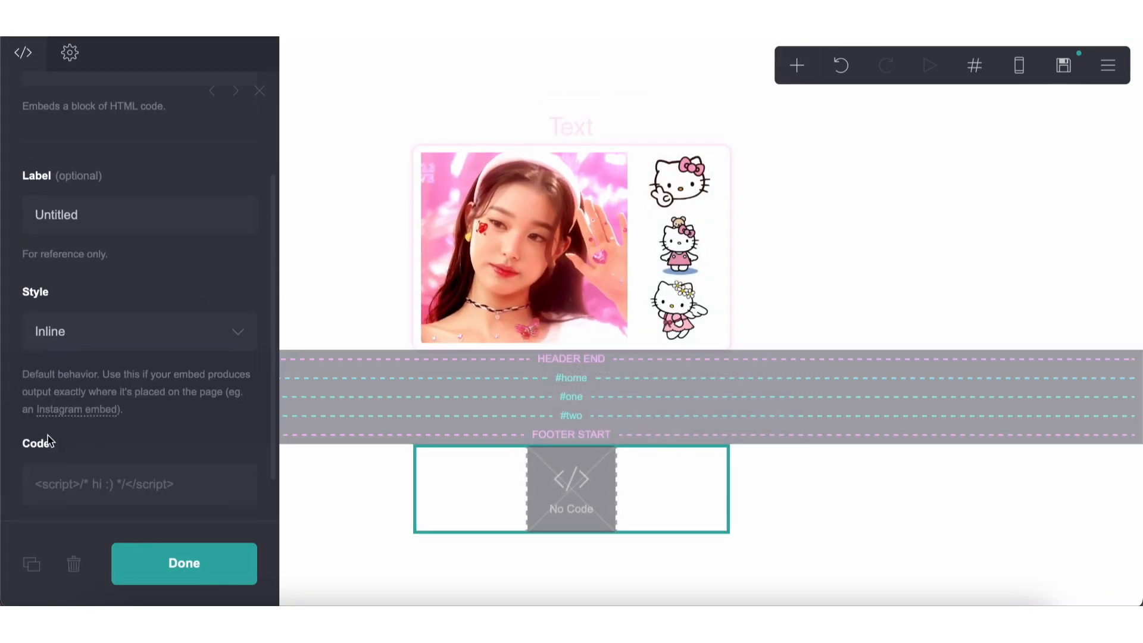
{"action": "left_click", "coordinate": [89, 222]}
{"action": "type", "text": "codes"}
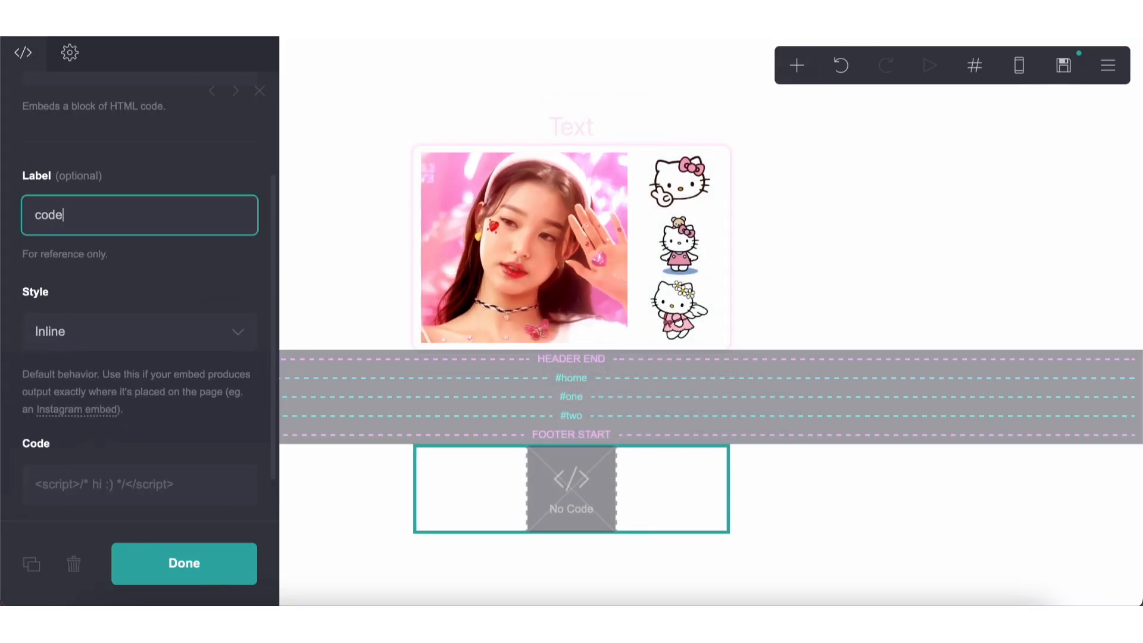
Step: Enter opening and closing <style> tags in the embed's code, with blank lines between them
{"action": "left_click", "coordinate": [48, 490]}
{"action": "type", "text": "<s"}
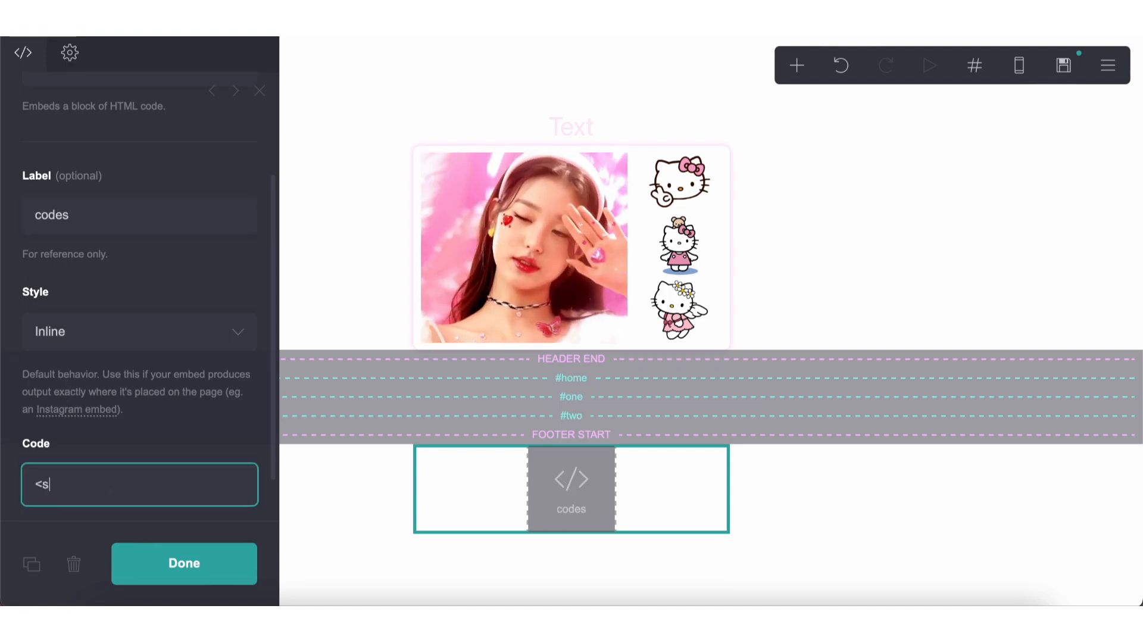
{"action": "type", "text": "tyle>"}
{"action": "key", "text": "Return"}
{"action": "type", "text": "</styel"}
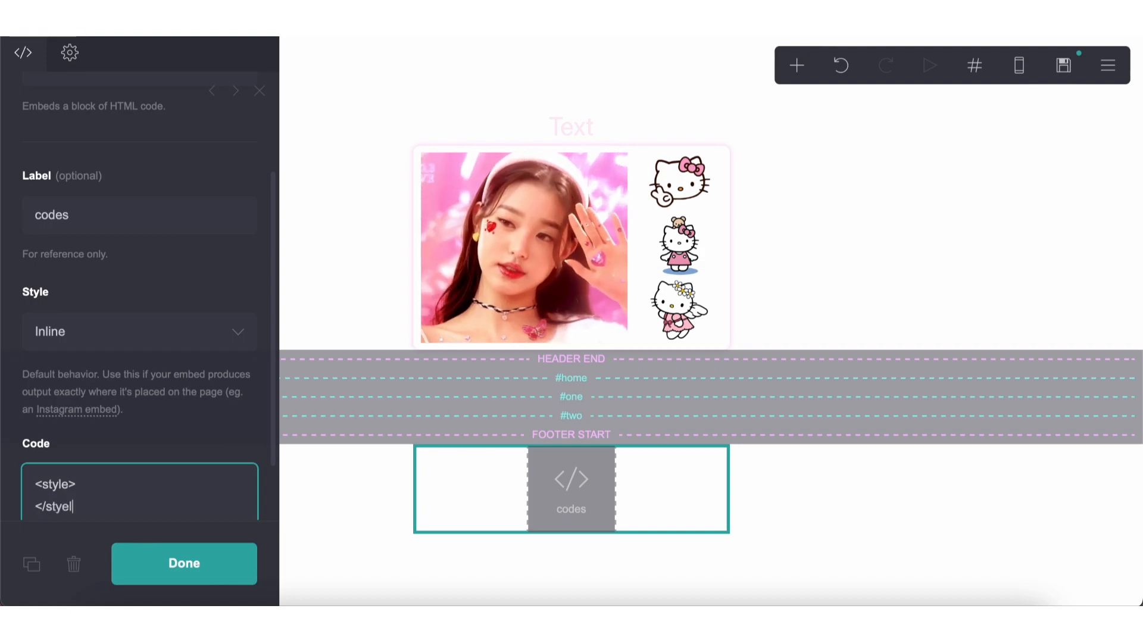
{"action": "key", "text": "BackSpace"}
{"action": "key", "text": "BackSpace"}
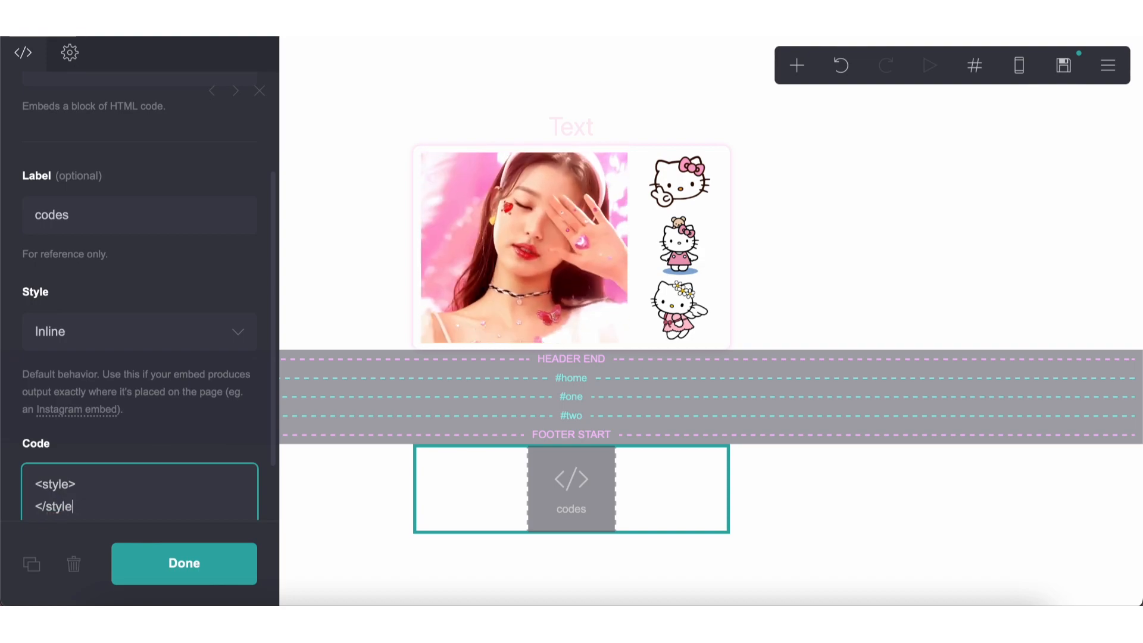
{"action": "key", "text": "Return"}
{"action": "key", "text": "Return"}
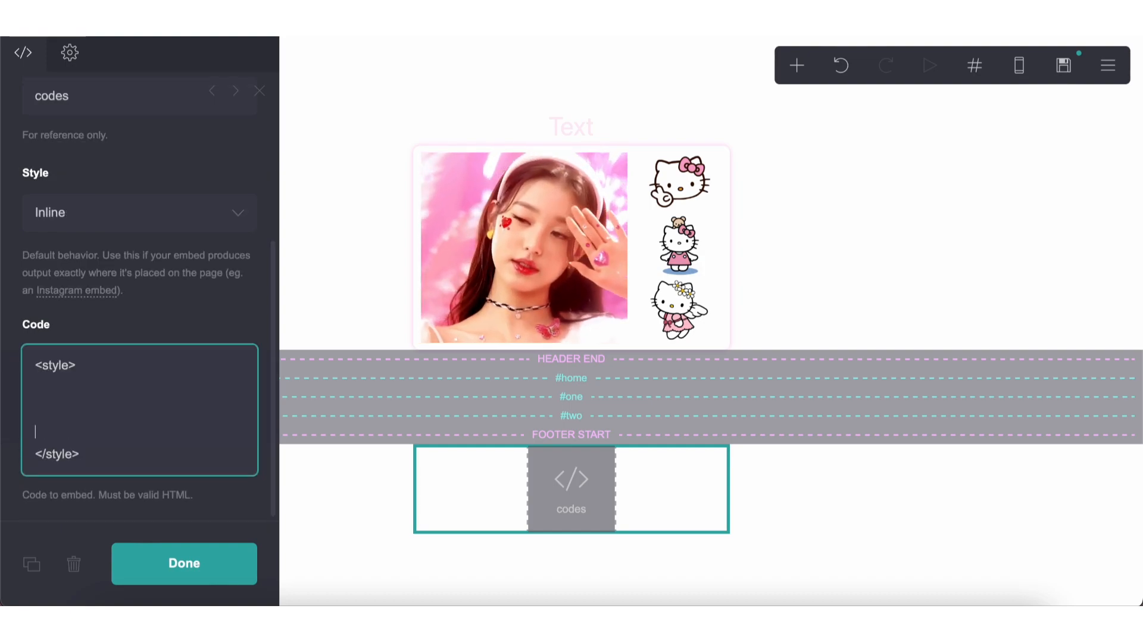
Step: Add an empty #container01 { } rule between the style tags
{"action": "key", "text": "BackSpace"}
{"action": "type", "text": "#container01 {"}
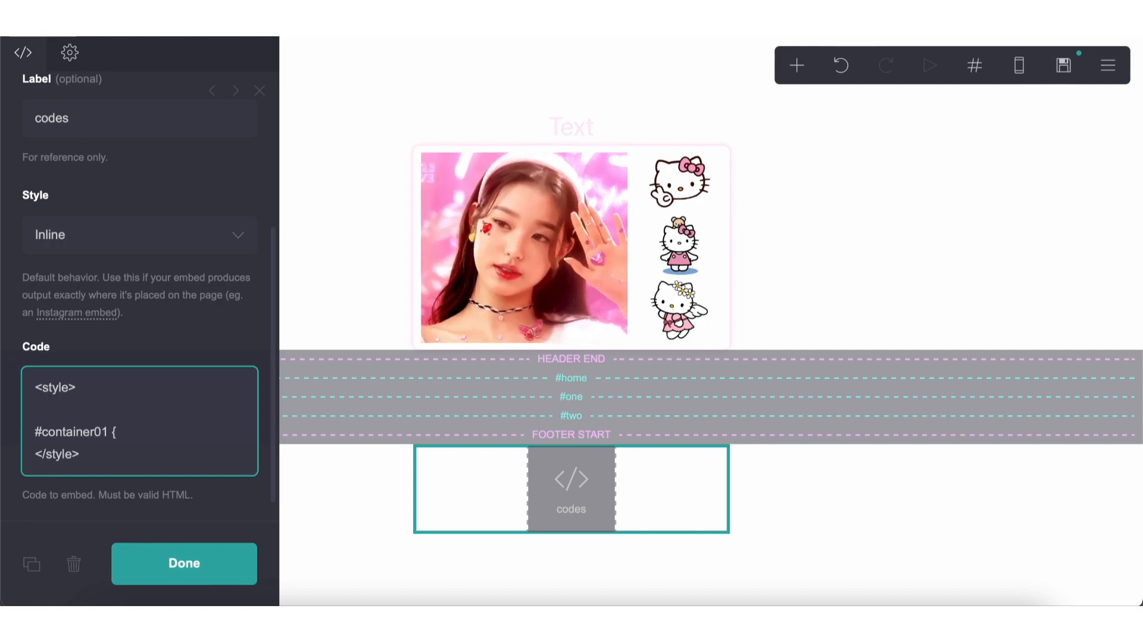
{"action": "key", "text": "Return"}
{"action": "type", "text": "}"}
{"action": "key", "text": "Return"}
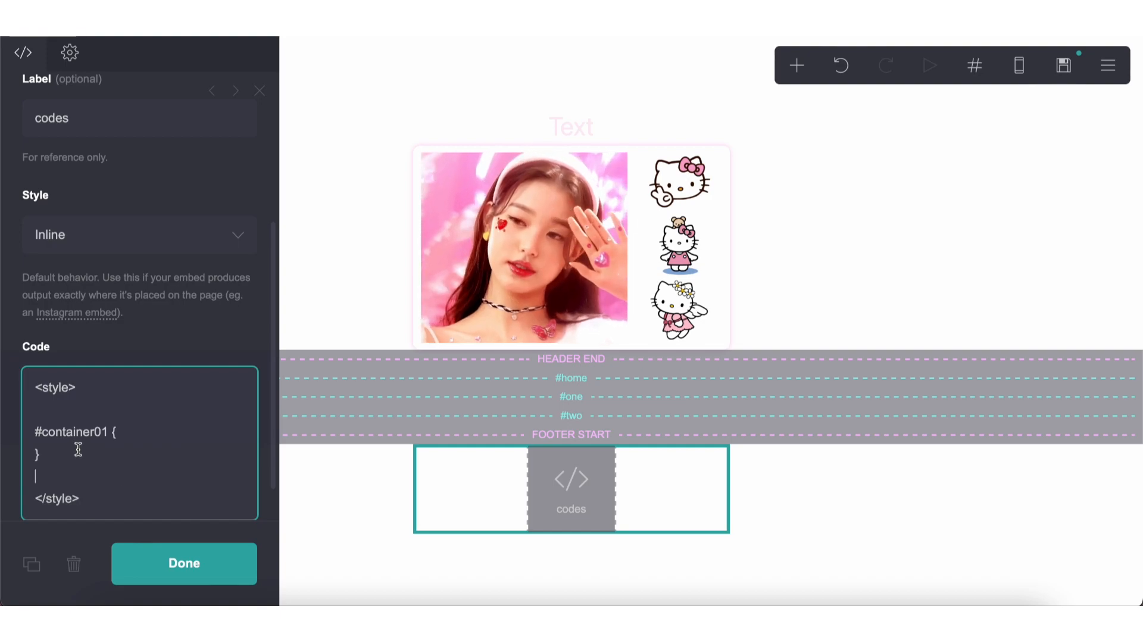
Step: Enter the declaration "border: 5px solid" inside the #container01 rule, leaving out the color
{"action": "left_click", "coordinate": [120, 433]}
{"action": "key", "text": "Return"}
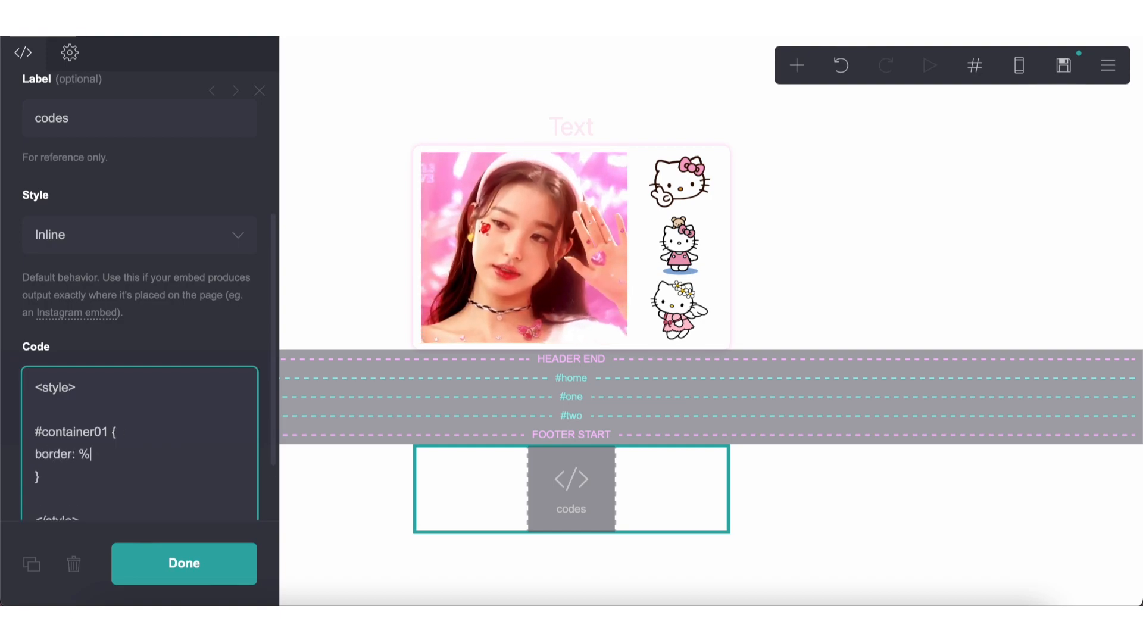
{"action": "key", "text": "BackSpace"}
{"action": "key", "text": "BackSpace"}
{"action": "key", "text": "BackSpace"}
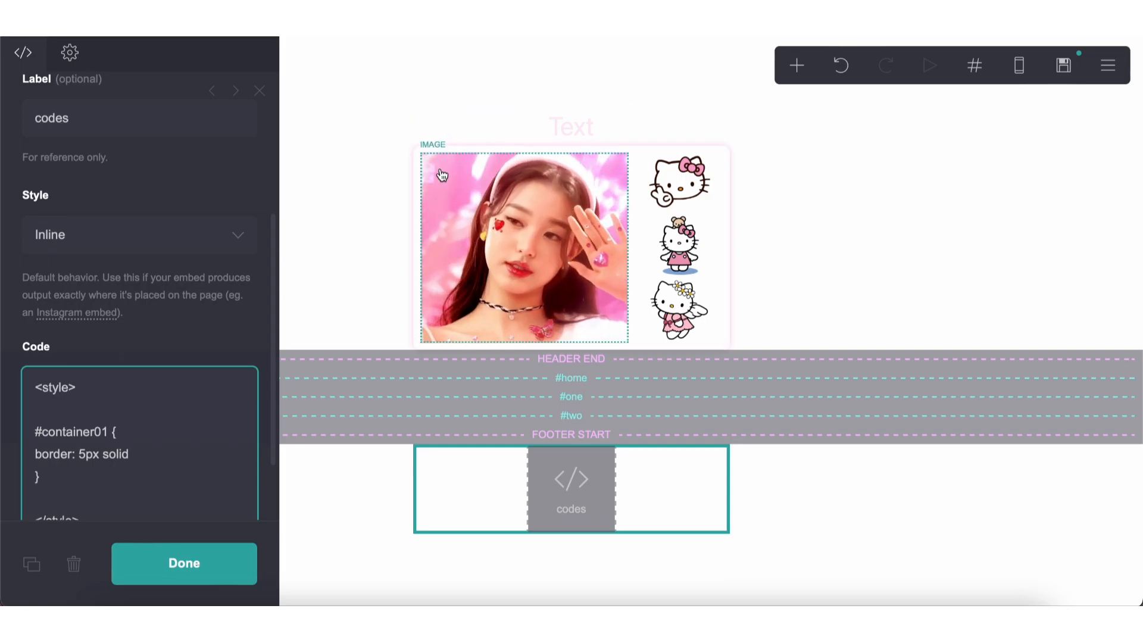
Step: Check the border rule in the template page's codes embed, and change the new page's rule selector to #image01
{"action": "double_click", "coordinate": [75, 430]}
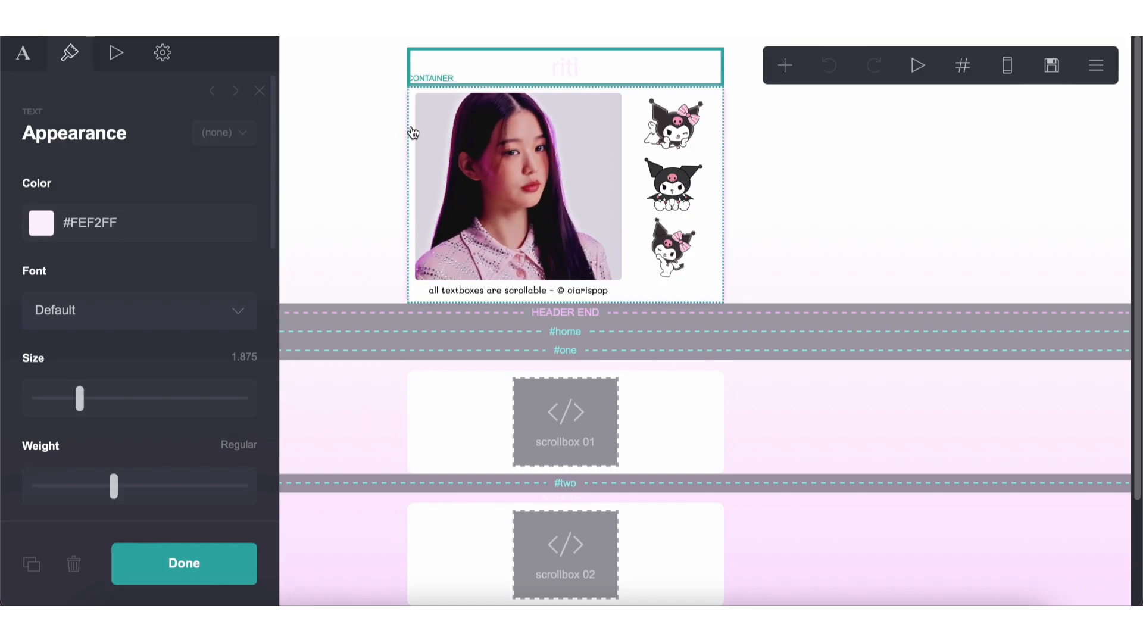
{"action": "left_click", "coordinate": [411, 133]}
{"action": "scroll", "coordinate": [602, 552], "scroll_direction": "down", "scroll_amount": 2}
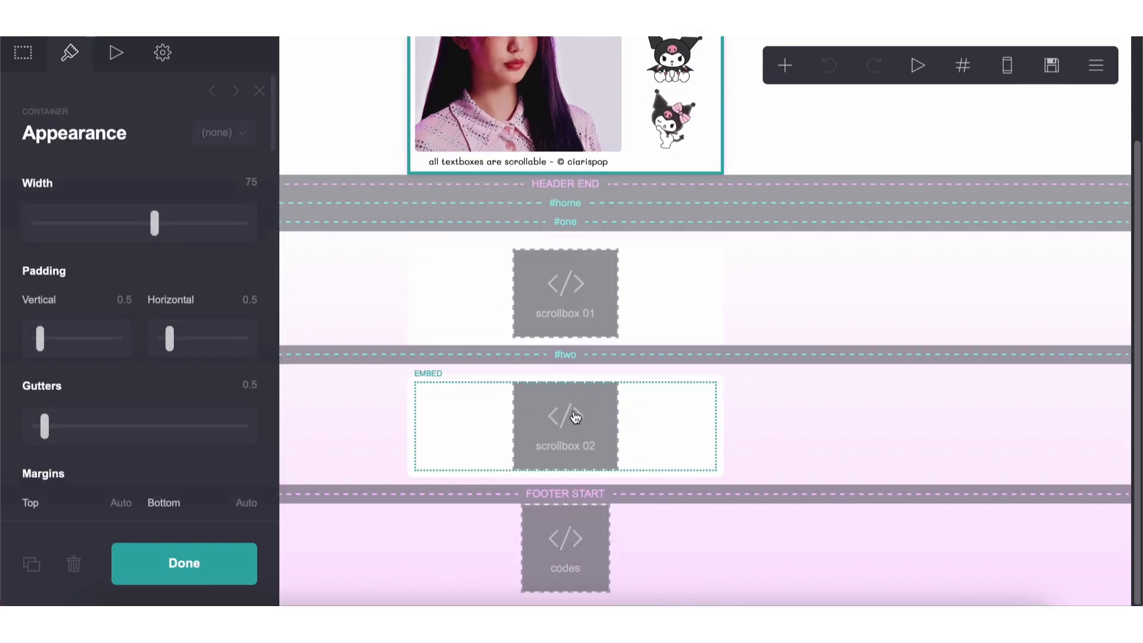
{"action": "left_click", "coordinate": [576, 536]}
{"action": "scroll", "coordinate": [252, 409], "scroll_direction": "down", "scroll_amount": 3}
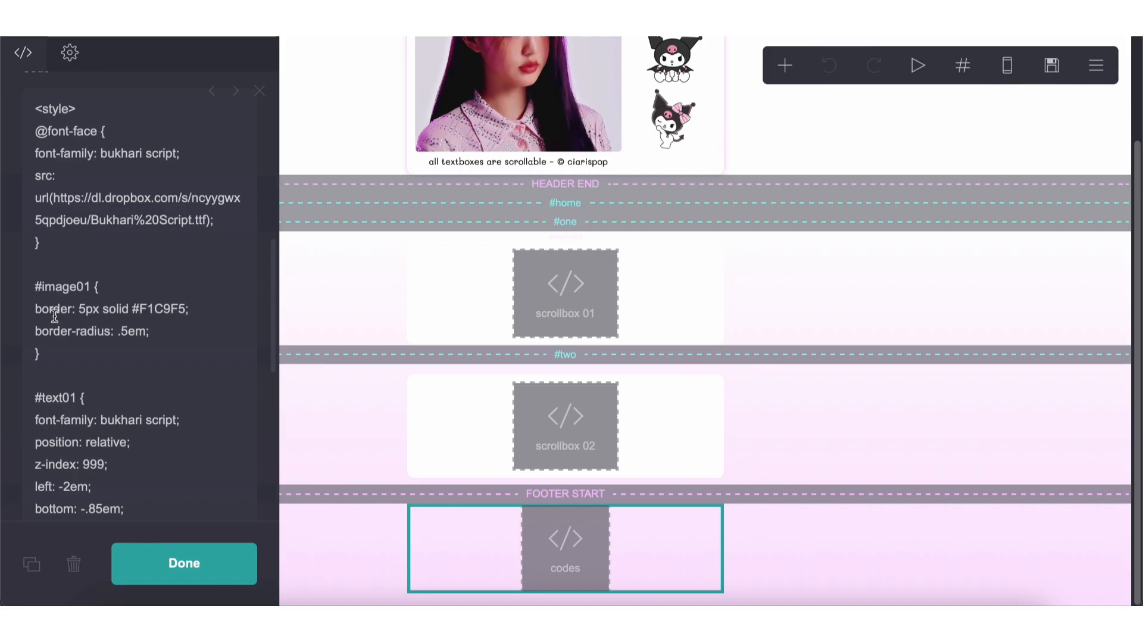
{"action": "scroll", "coordinate": [180, 184], "scroll_direction": "down", "scroll_amount": 3}
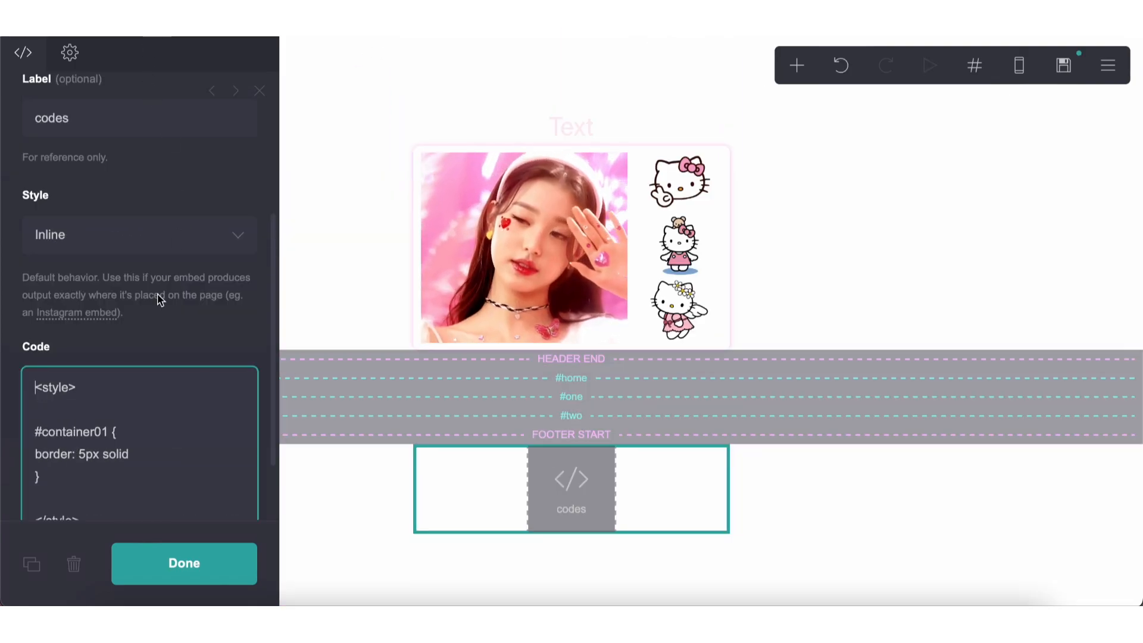
{"action": "double_click", "coordinate": [69, 430]}
{"action": "type", "text": "image01{"}
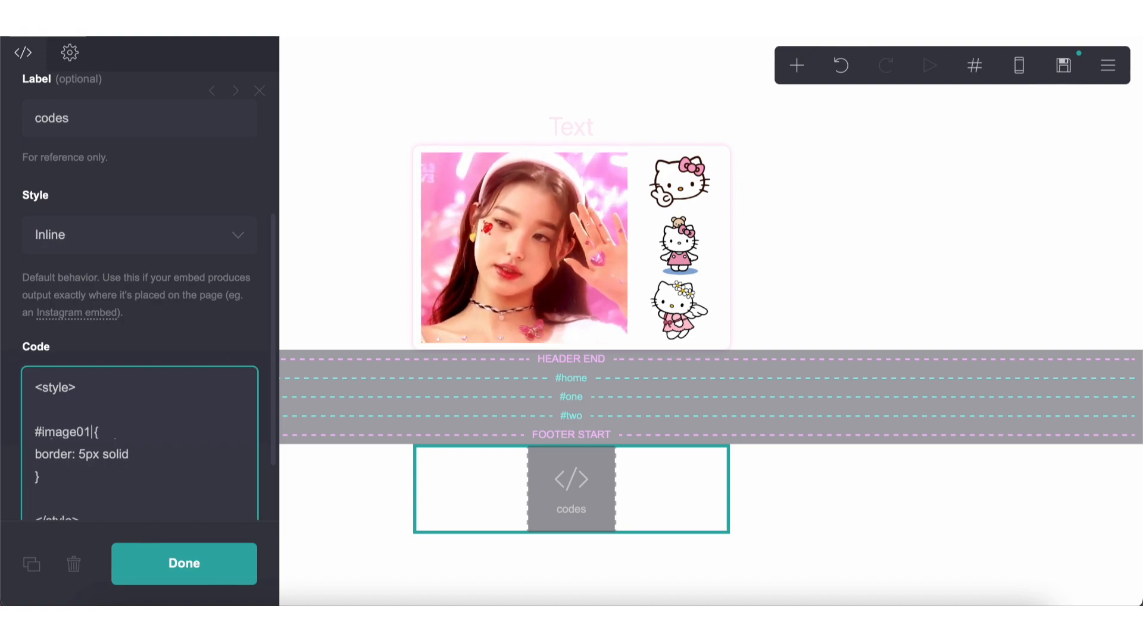
Step: Mix a light pink with the page background's color picker, copy its hex code, and restore the background to #FFFFFF
{"action": "left_click", "coordinate": [337, 329]}
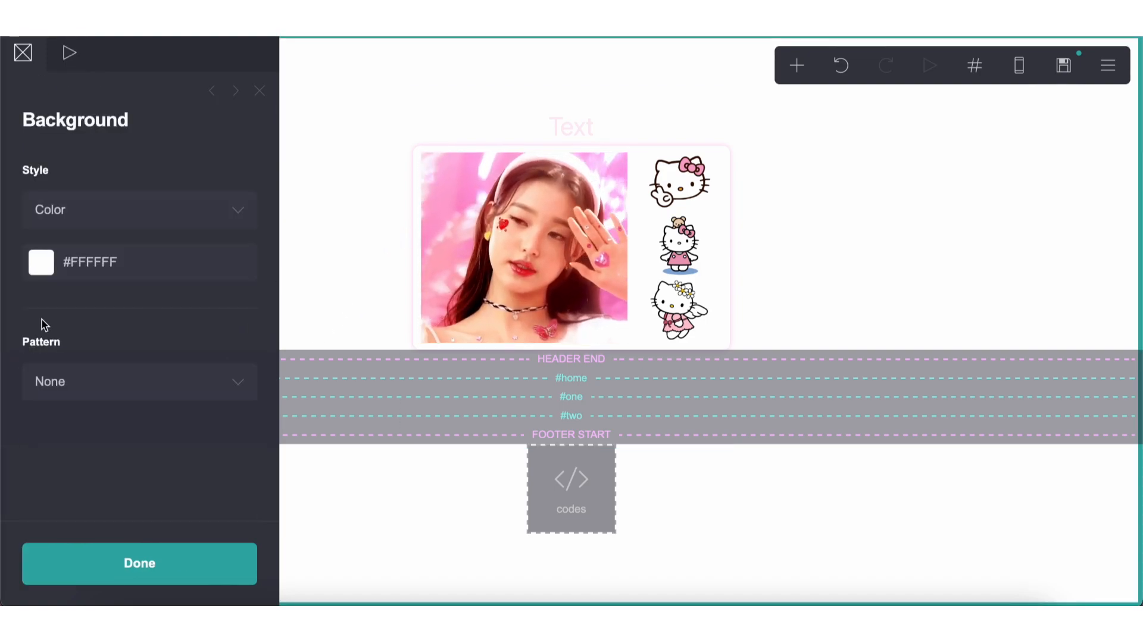
{"action": "left_click", "coordinate": [89, 260]}
{"action": "double_click", "coordinate": [89, 260]}
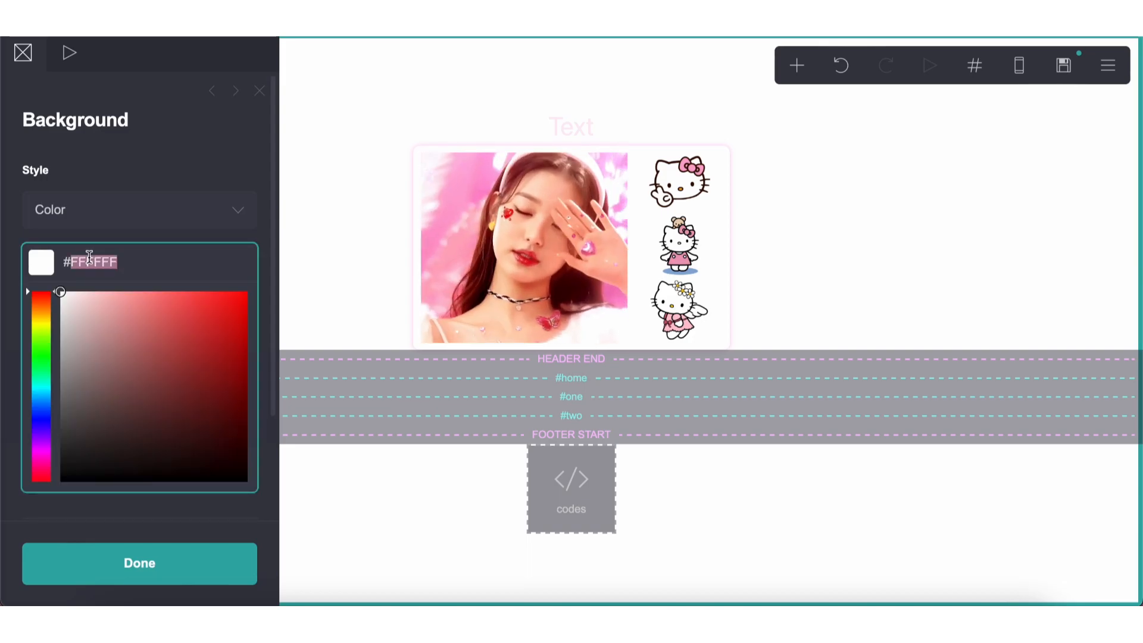
{"action": "type", "text": "FFA3D5"}
{"action": "left_click_drag", "start_coordinate": [119, 303], "coordinate": [113, 283]}
{"action": "double_click", "coordinate": [93, 266]}
{"action": "key", "text": "ctrl+c"}
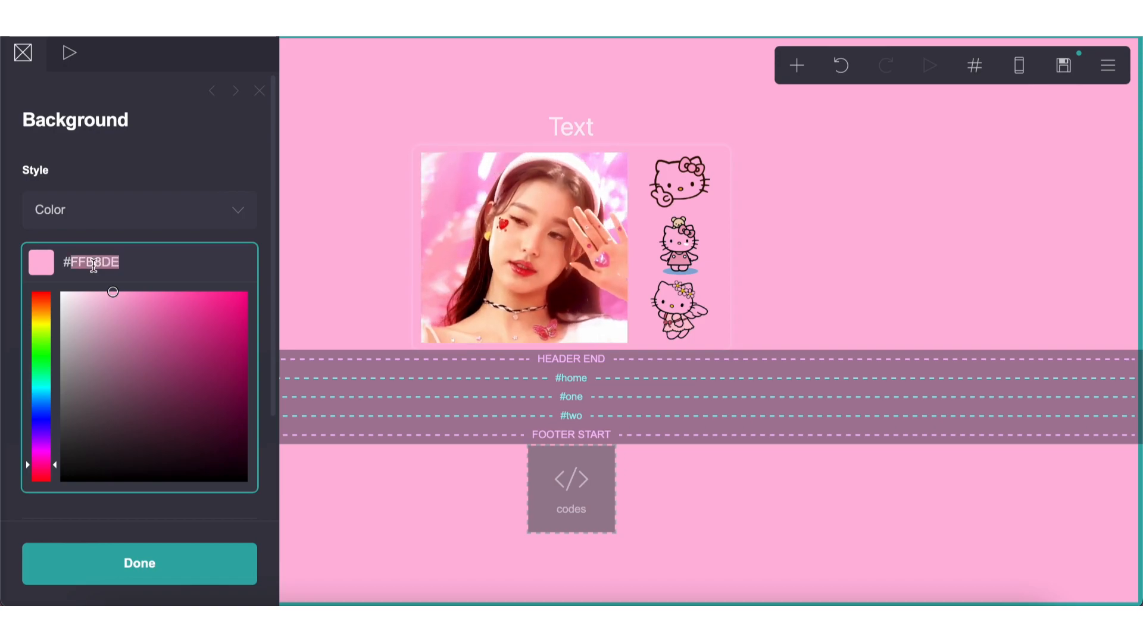
{"action": "type", "text": "FFFFFF"}
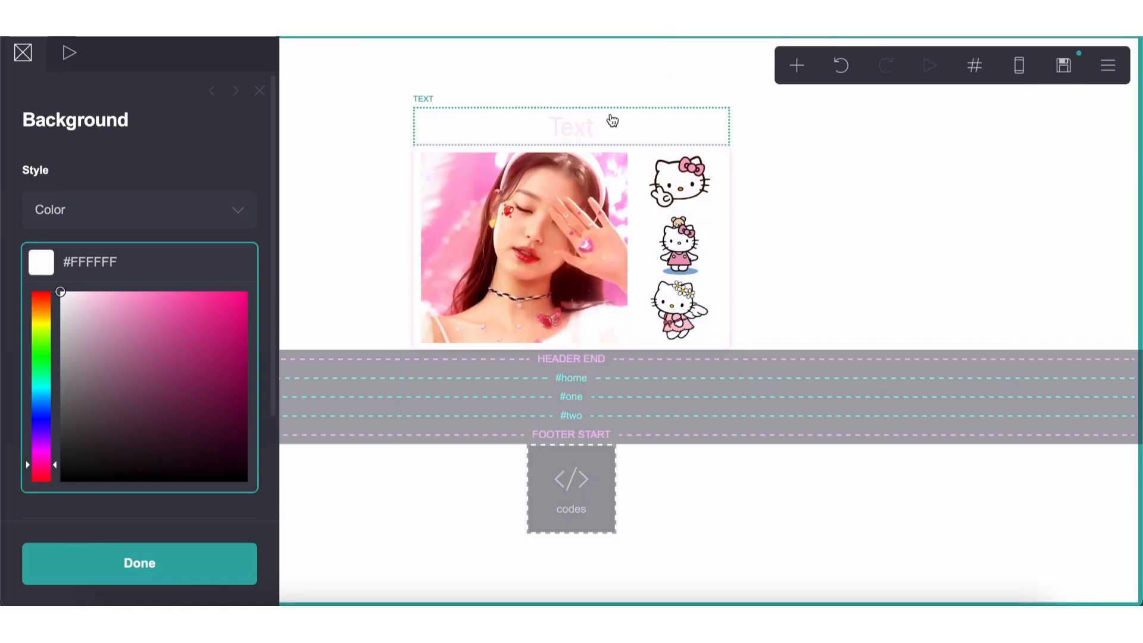
Step: Examine the header container's background, border and drop shadow settings
{"action": "left_click", "coordinate": [593, 147]}
{"action": "scroll", "coordinate": [160, 311], "scroll_direction": "down", "scroll_amount": 3}
{"action": "left_click", "coordinate": [87, 63]}
{"action": "scroll", "coordinate": [105, 351], "scroll_direction": "down", "scroll_amount": 20}
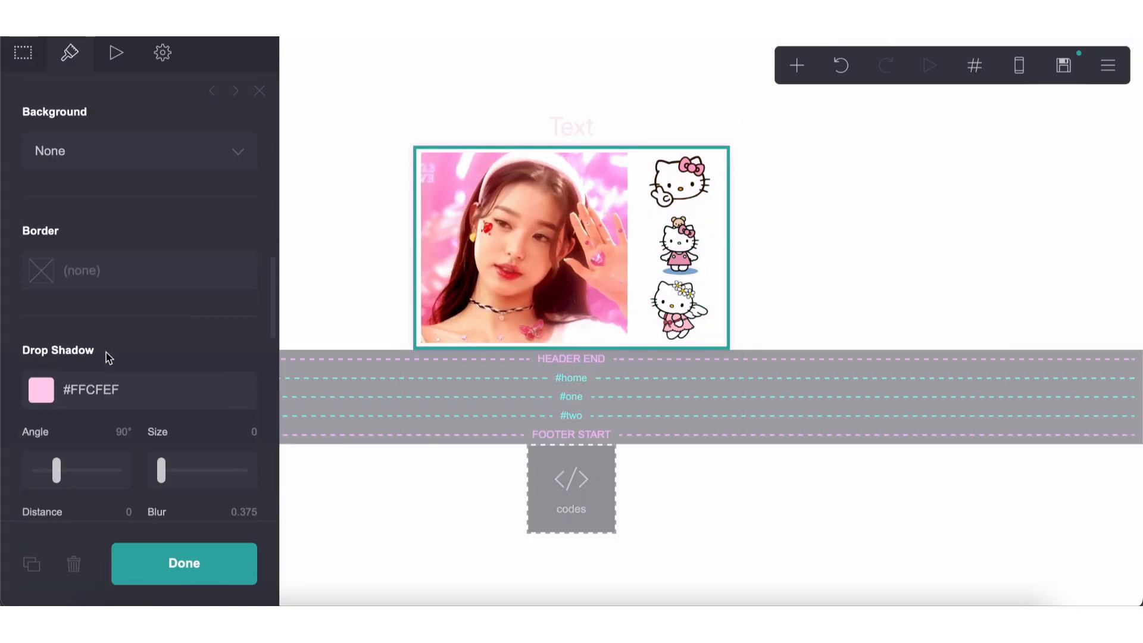
{"action": "scroll", "coordinate": [103, 338], "scroll_direction": "up", "scroll_amount": 15}
{"action": "scroll", "coordinate": [105, 333], "scroll_direction": "down", "scroll_amount": 5}
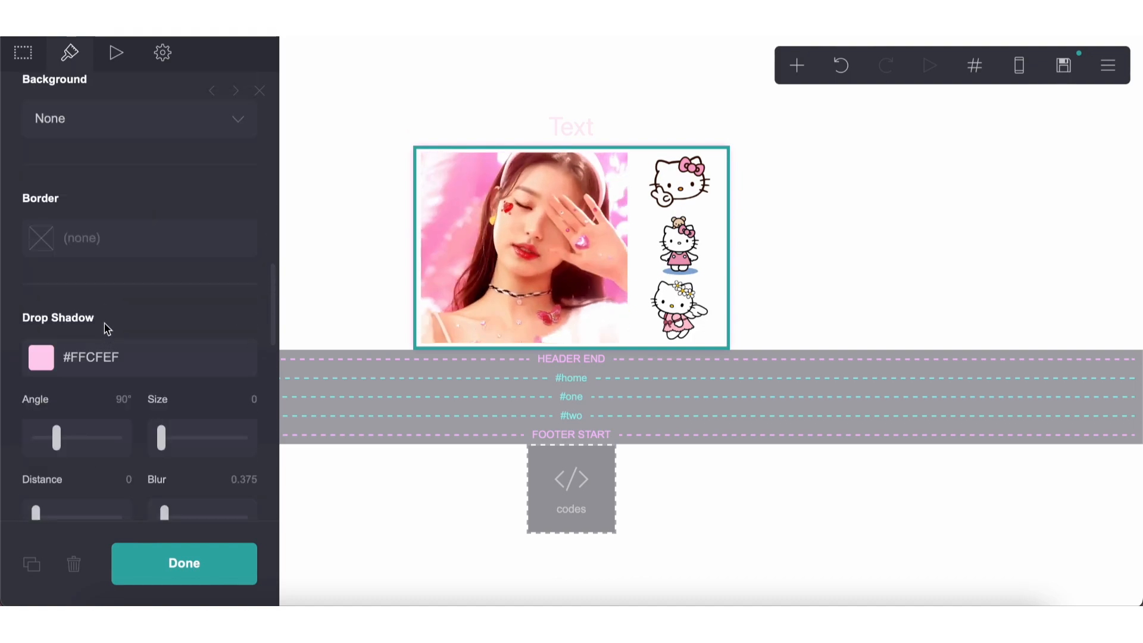
{"action": "left_click", "coordinate": [89, 136]}
{"action": "left_click", "coordinate": [60, 130]}
Step: Complete the #image01 rule in the codes embed with border color #FFB8DE and the declaration border-radius: 0.5em;
{"action": "left_click", "coordinate": [581, 479]}
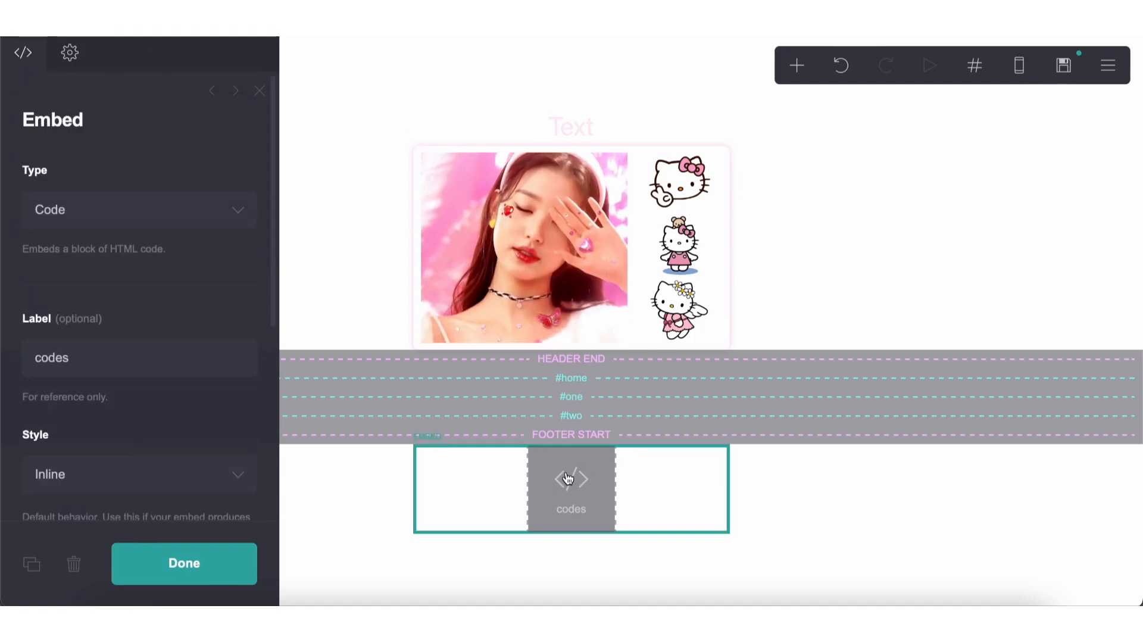
{"action": "scroll", "coordinate": [23, 385], "scroll_direction": "down", "scroll_amount": 5}
{"action": "left_click", "coordinate": [138, 380]}
{"action": "type", "text": "mage01 {"}
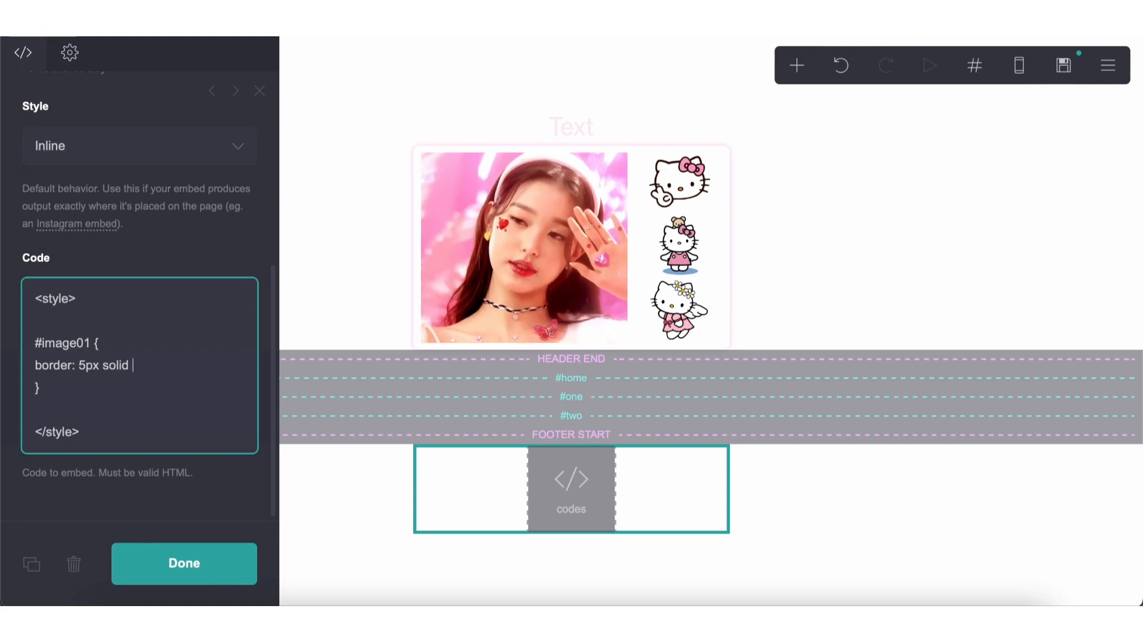
{"action": "key", "text": "ctrl+v"}
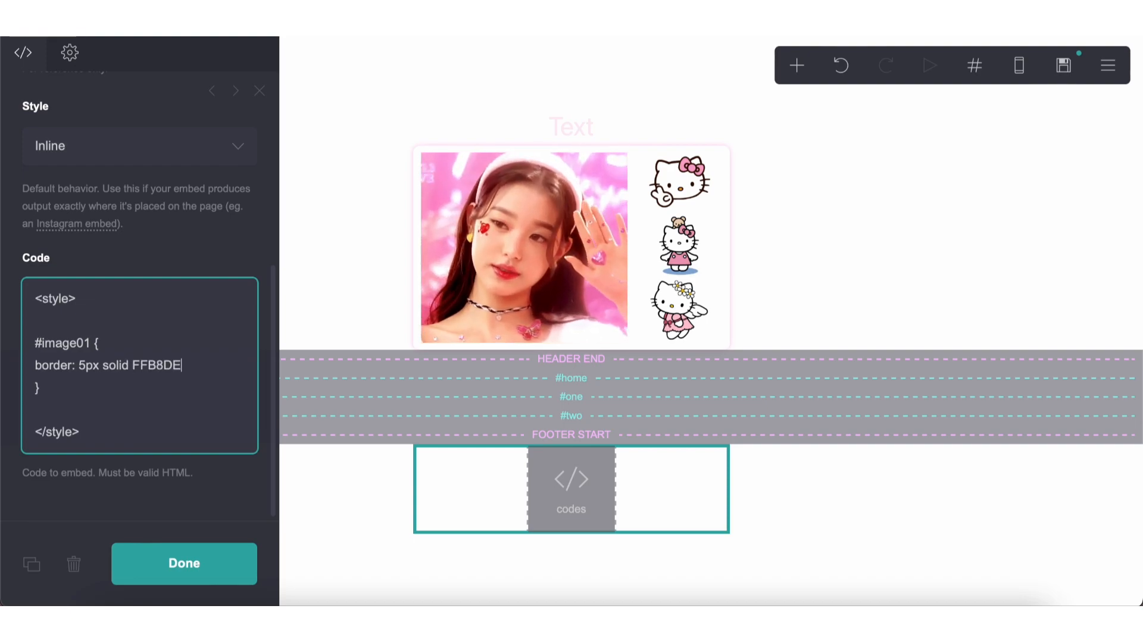
{"action": "left_click", "coordinate": [133, 363]}
{"action": "type", "text": "#"}
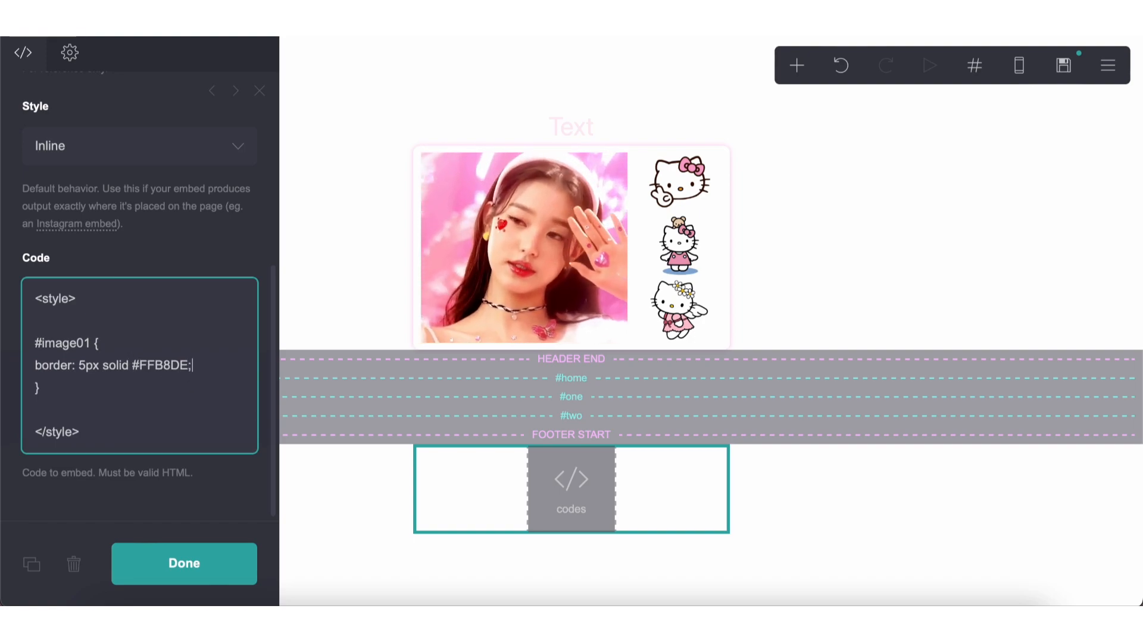
{"action": "key", "text": "Return"}
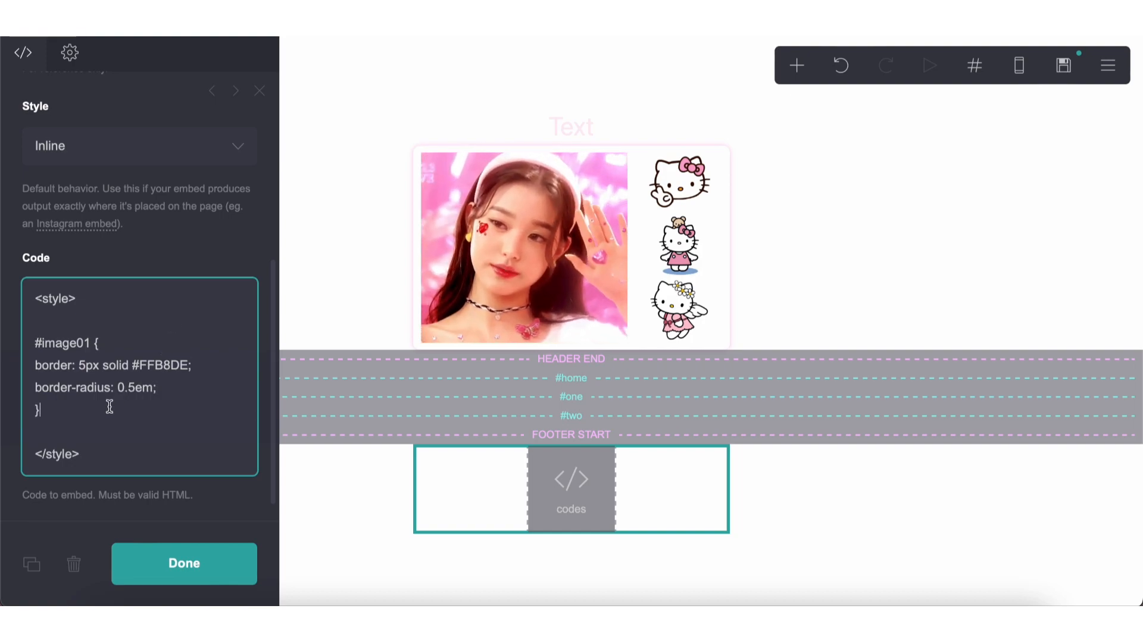
Step: Add an empty #text01 { } rule below the #image01 rule
{"action": "key", "text": "Return"}
{"action": "key", "text": "Return"}
{"action": "type", "text": "#tex"}
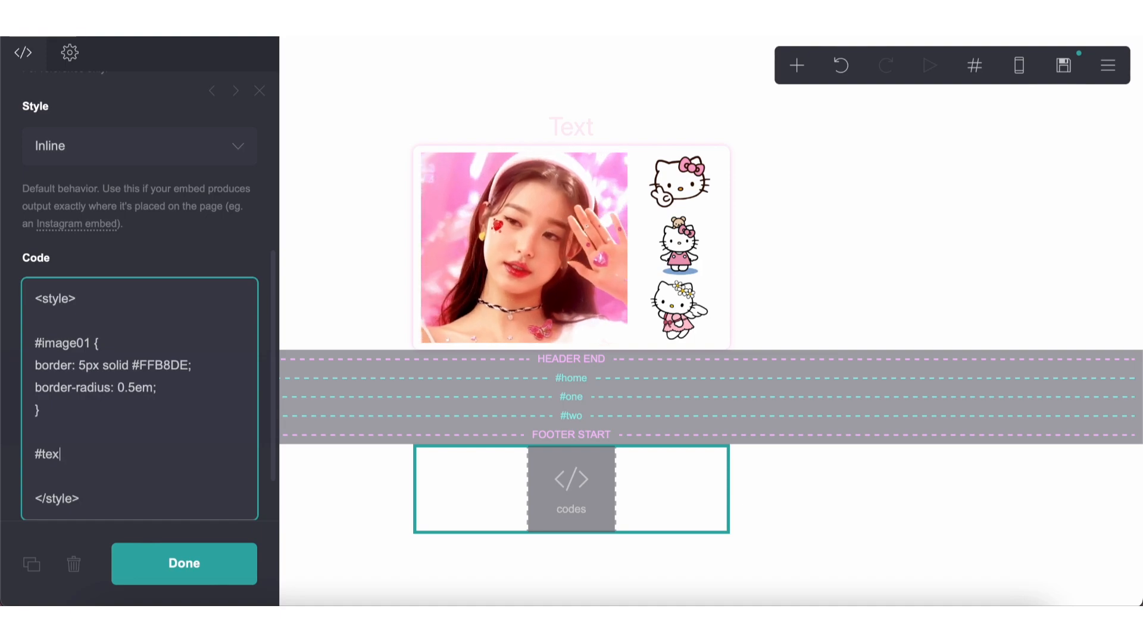
{"action": "type", "text": "t01 {"}
{"action": "key", "text": "Return"}
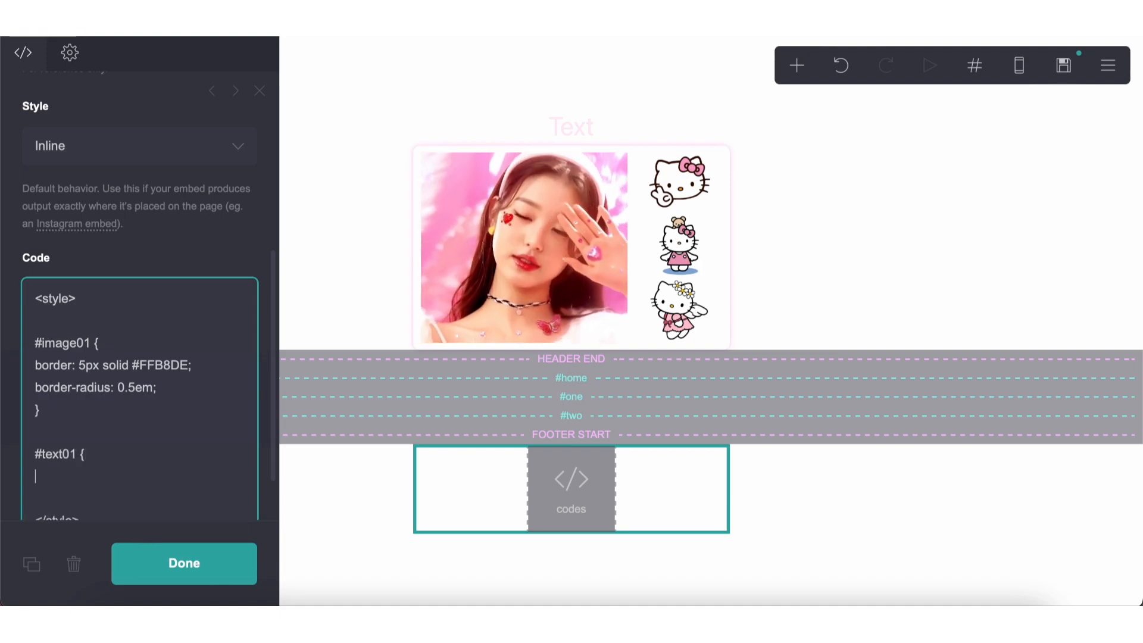
{"action": "left_click", "coordinate": [114, 452]}
{"action": "key", "text": "Return"}
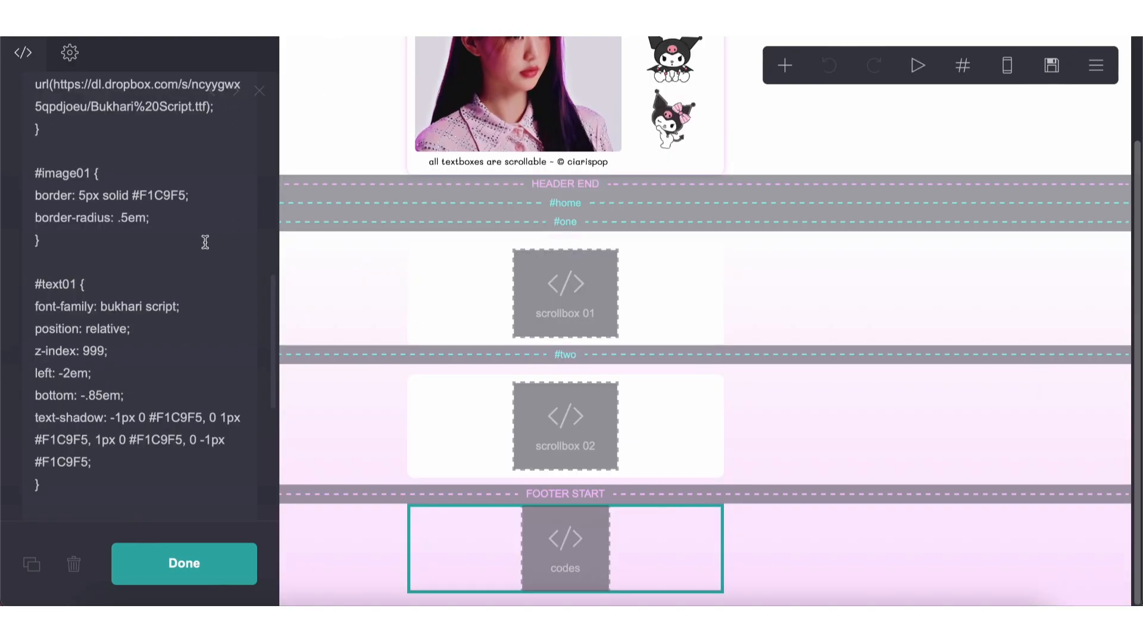
{"action": "scroll", "coordinate": [150, 240], "scroll_direction": "down", "scroll_amount": 2}
{"action": "scroll", "coordinate": [150, 240], "scroll_direction": "up", "scroll_amount": 4}
{"action": "left_click_drag", "start_coordinate": [35, 190], "coordinate": [186, 301]}
{"action": "left_click", "coordinate": [186, 324]}
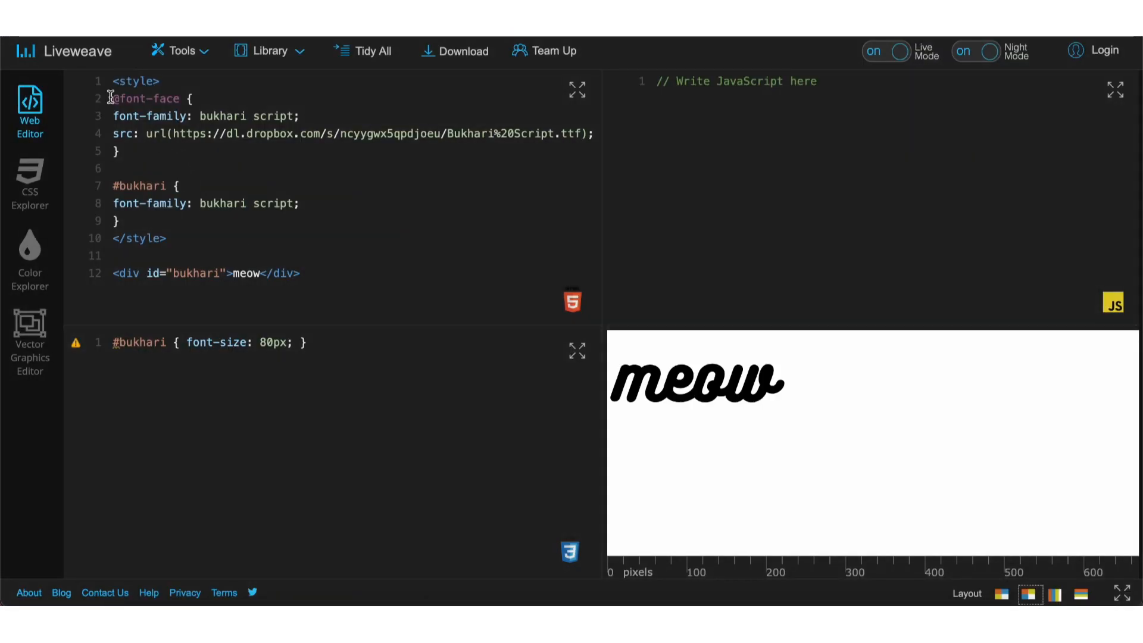
{"action": "left_click_drag", "start_coordinate": [114, 97], "coordinate": [160, 151]}
{"action": "key", "text": "super+c"}
{"action": "right_click", "coordinate": [157, 117]}
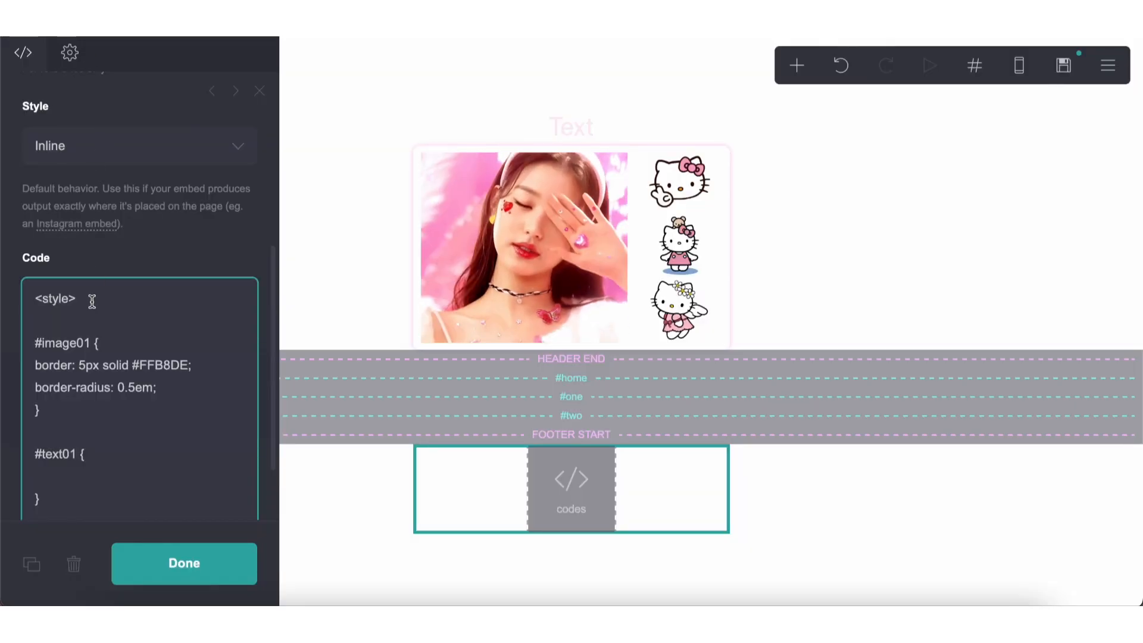
{"action": "left_click_drag", "start_coordinate": [52, 358], "coordinate": [51, 341]}
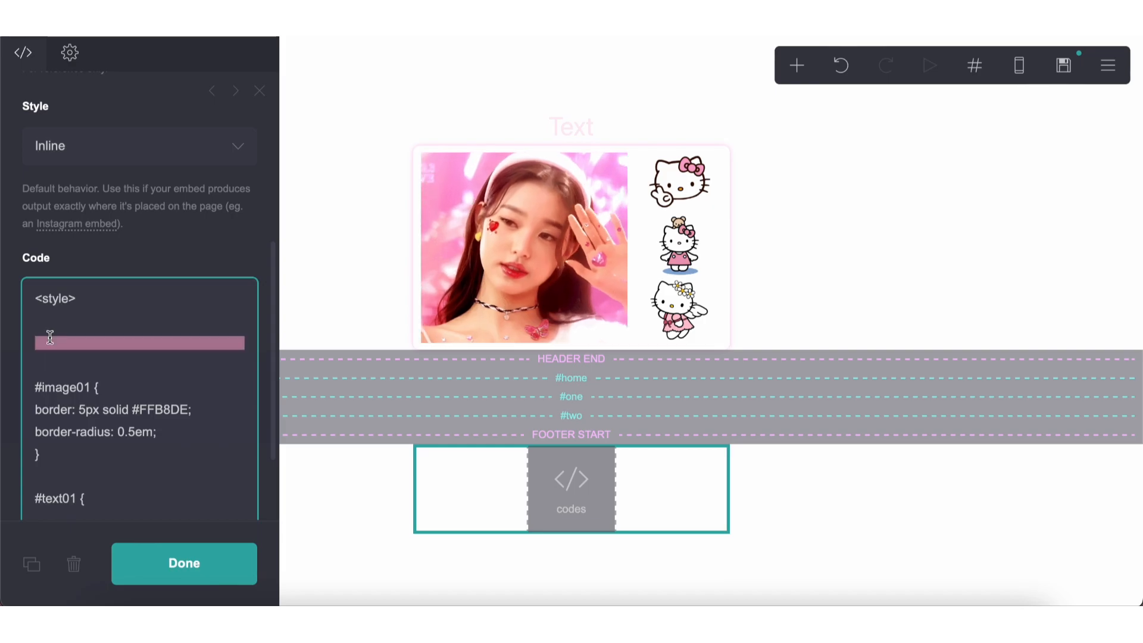
{"action": "right_click", "coordinate": [50, 340]}
{"action": "left_click", "coordinate": [76, 369]}
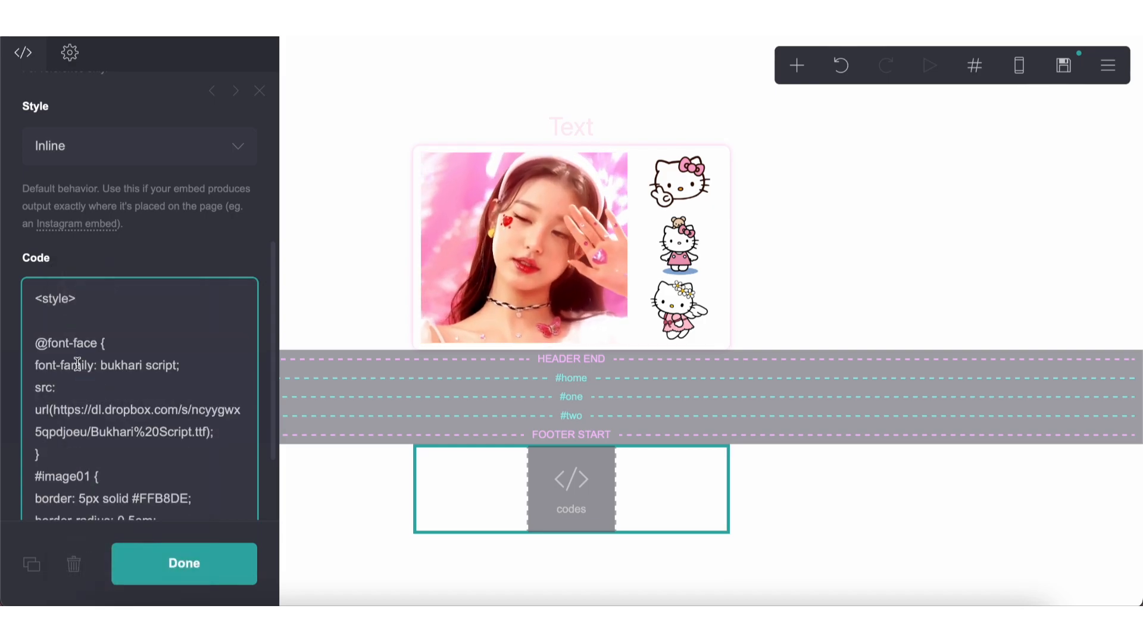
{"action": "key", "text": "Return"}
Step: Enter font-family: bukhari script; inside the #text01 rule, followed by a new line
{"action": "scroll", "coordinate": [52, 343], "scroll_direction": "down", "scroll_amount": 5}
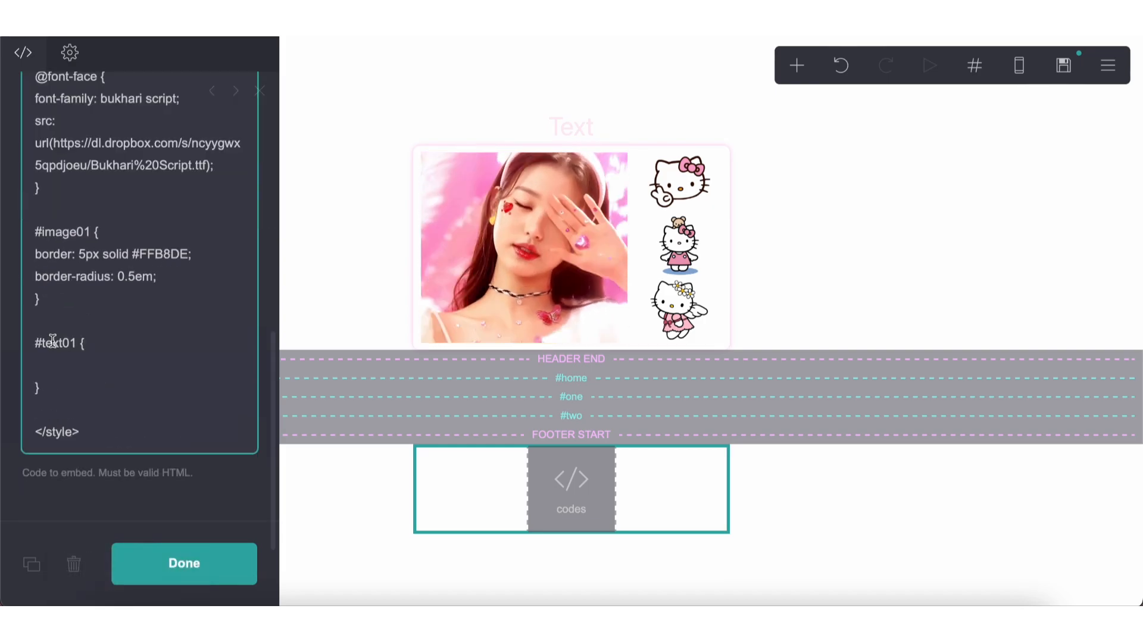
{"action": "left_click", "coordinate": [41, 364]}
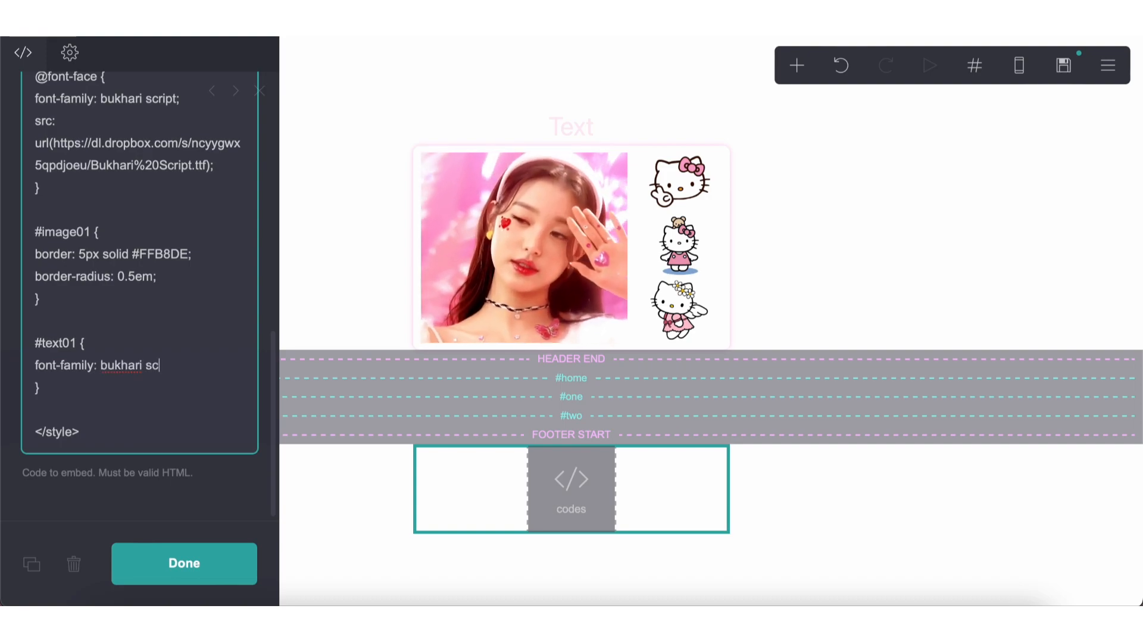
{"action": "key", "text": "Return"}
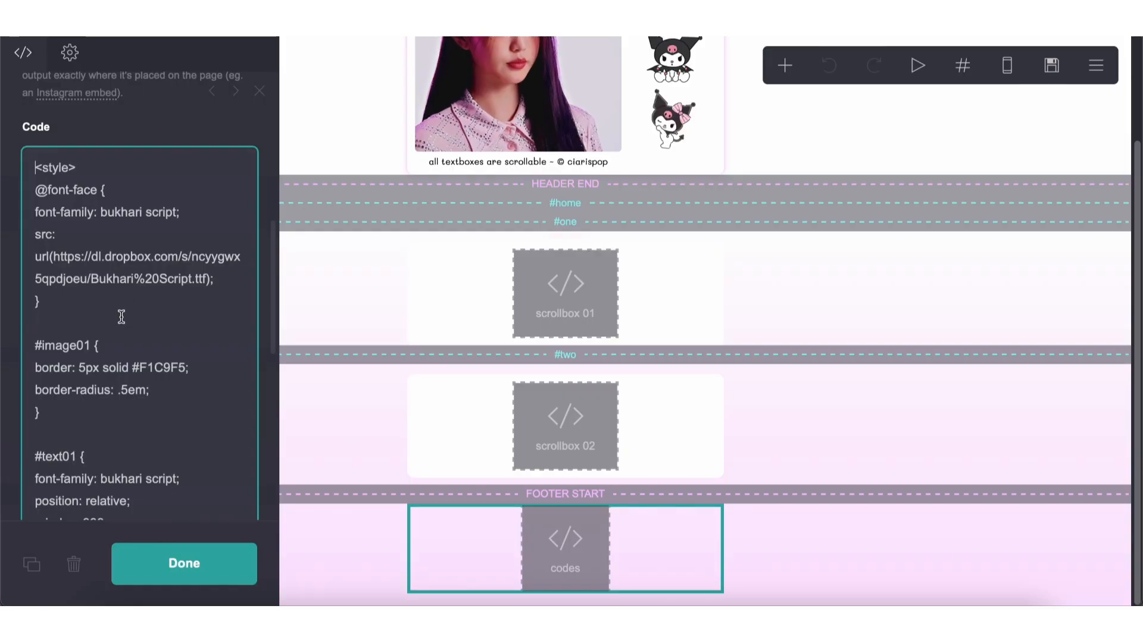
Step: Copy the declarations from position: relative through text-shadow in the #text01 rule of the template page's codes embed
{"action": "scroll", "coordinate": [42, 237], "scroll_direction": "down", "scroll_amount": 5}
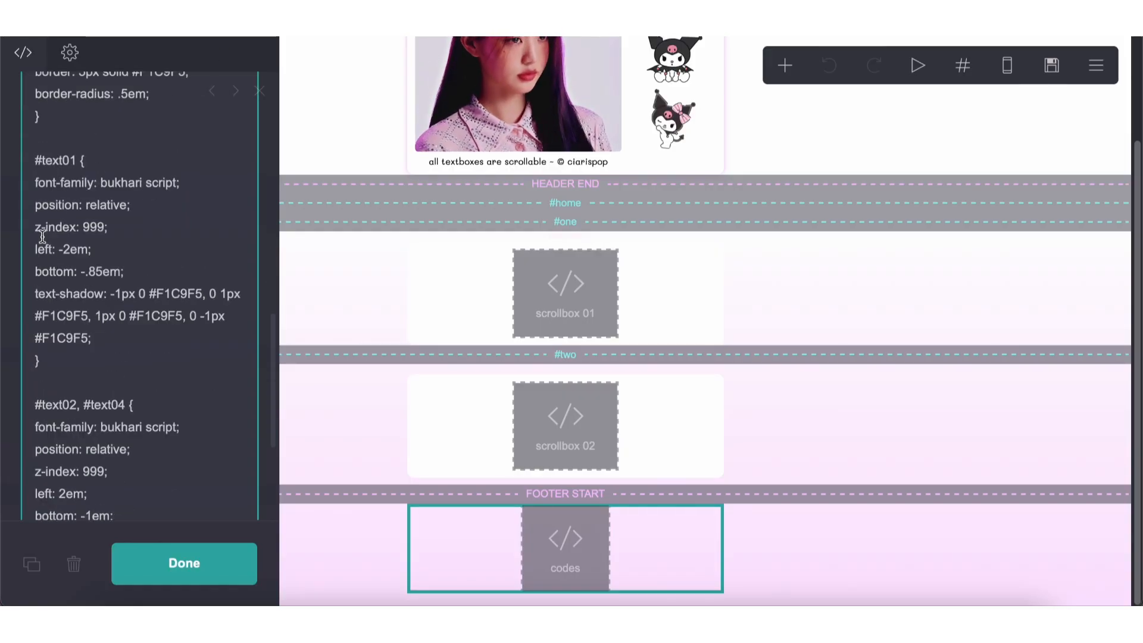
{"action": "left_click_drag", "start_coordinate": [34, 205], "coordinate": [91, 337]}
{"action": "key", "text": "super+c"}
{"action": "right_click", "coordinate": [102, 335]}
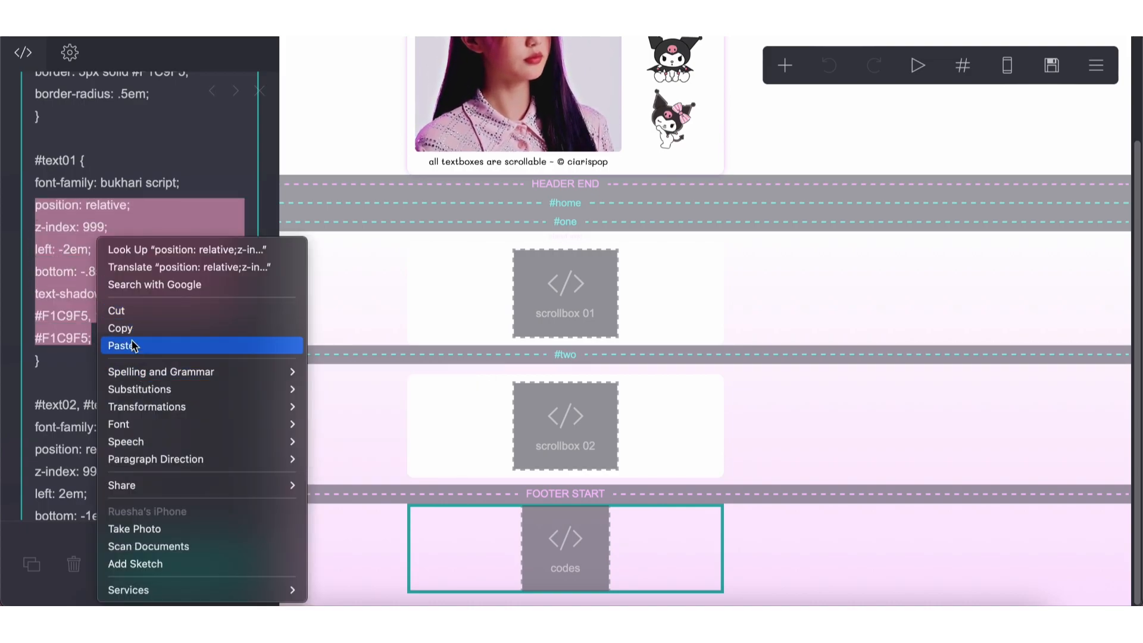
{"action": "left_click", "coordinate": [122, 328]}
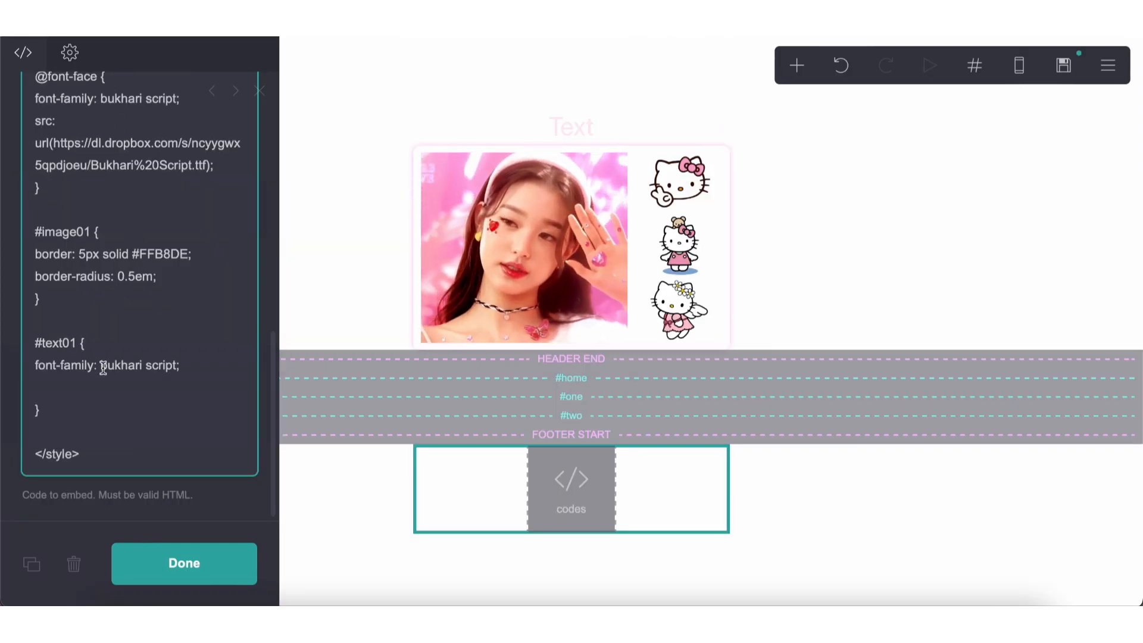
Step: Paste the position, z-index, left, bottom and text-shadow declarations into the new page's #text01 rule, with the closing brace on its own line
{"action": "right_click", "coordinate": [127, 382]}
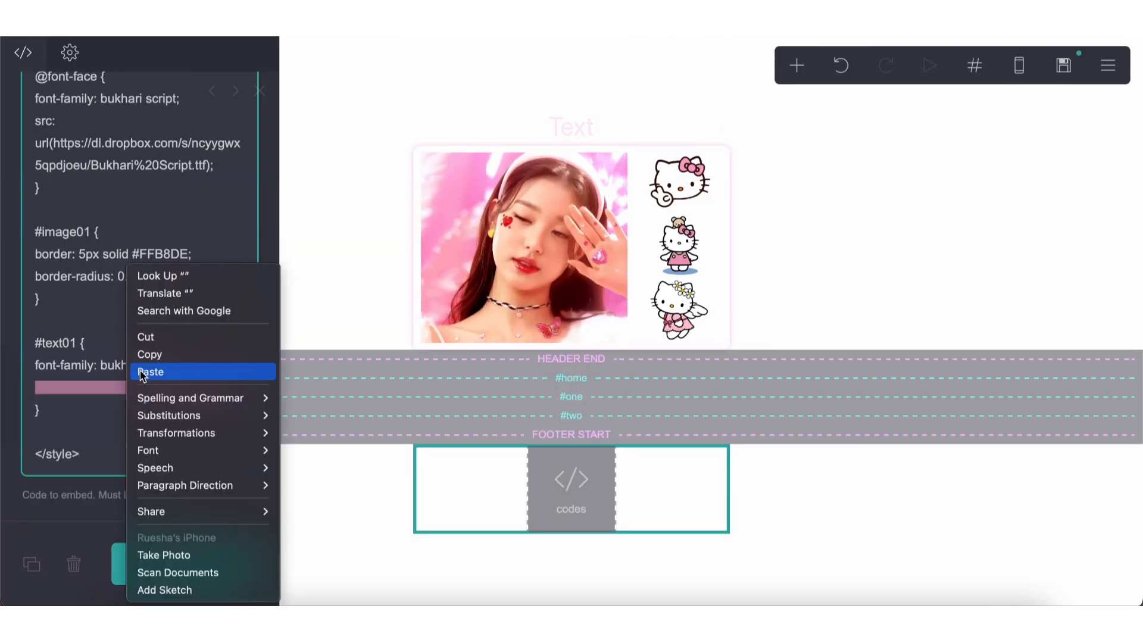
{"action": "left_click", "coordinate": [149, 375]}
{"action": "scroll", "coordinate": [133, 301], "scroll_direction": "down", "scroll_amount": 3}
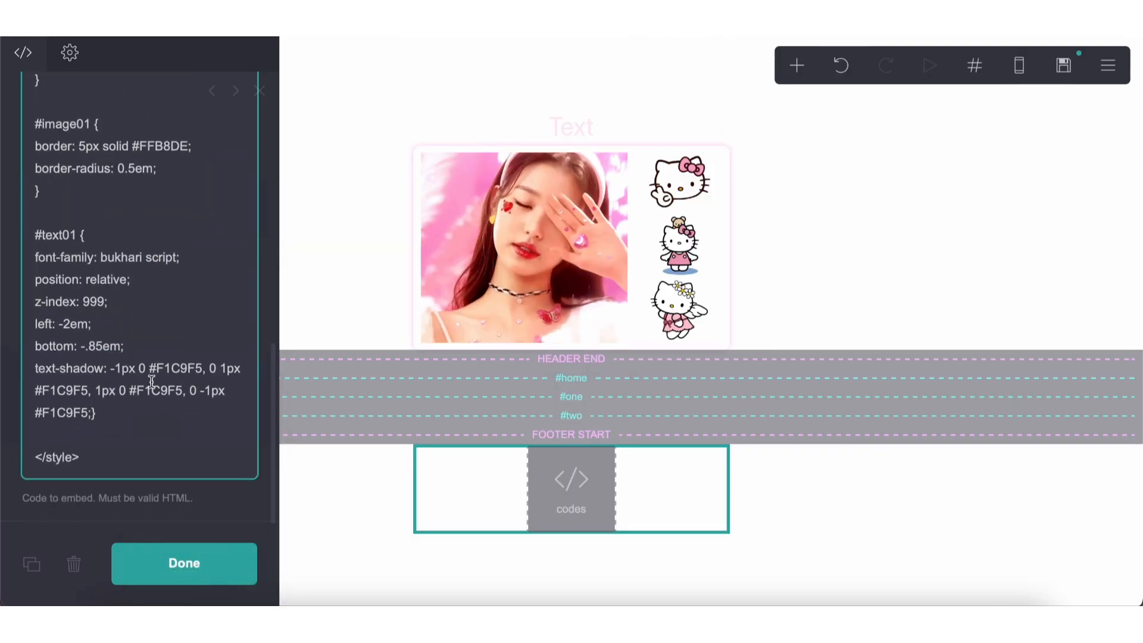
{"action": "key", "text": "Return"}
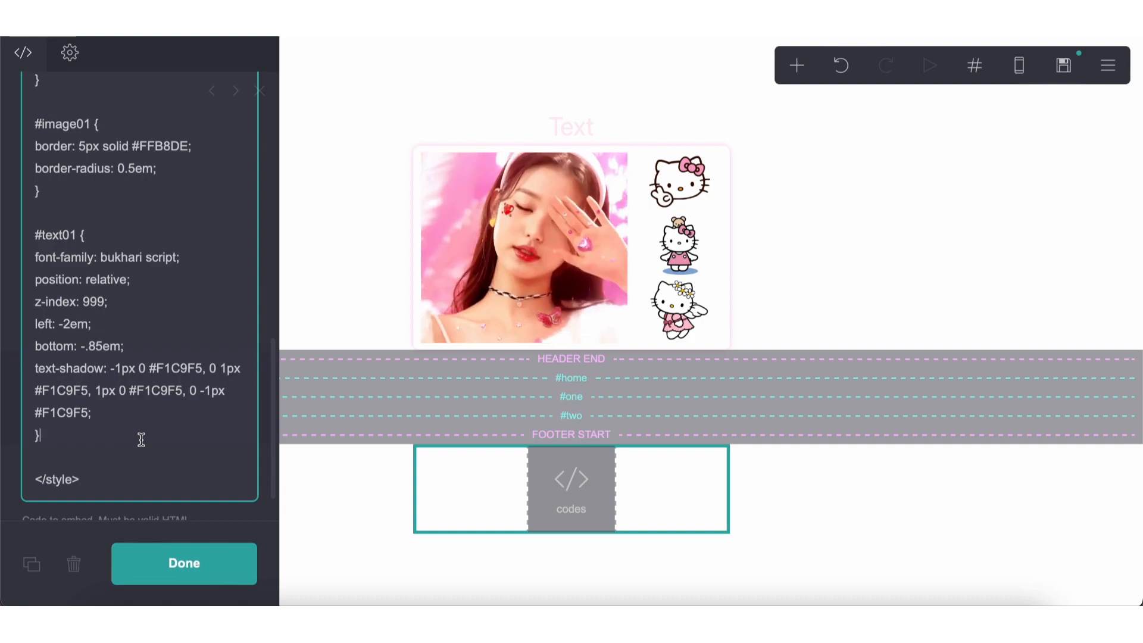
{"action": "key", "text": "Return"}
{"action": "key", "text": "Return"}
{"action": "left_click", "coordinate": [359, 515]}
Step: Duplicate the title text above the header container and move the copy between the #one and #two section markers
{"action": "left_click", "coordinate": [609, 122]}
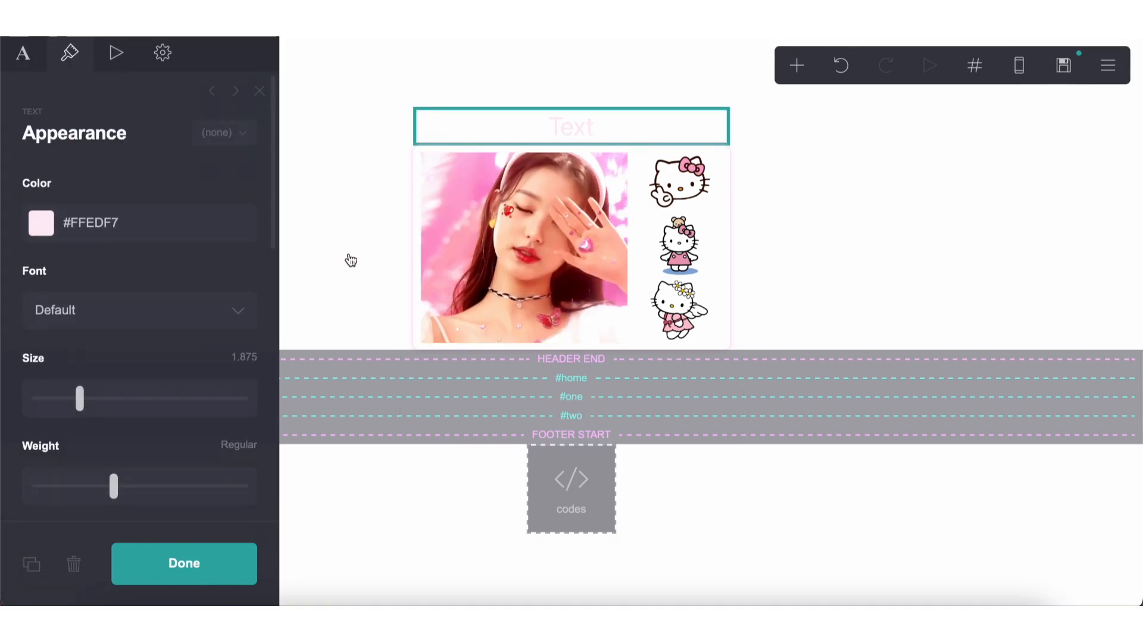
{"action": "left_click", "coordinate": [32, 563]}
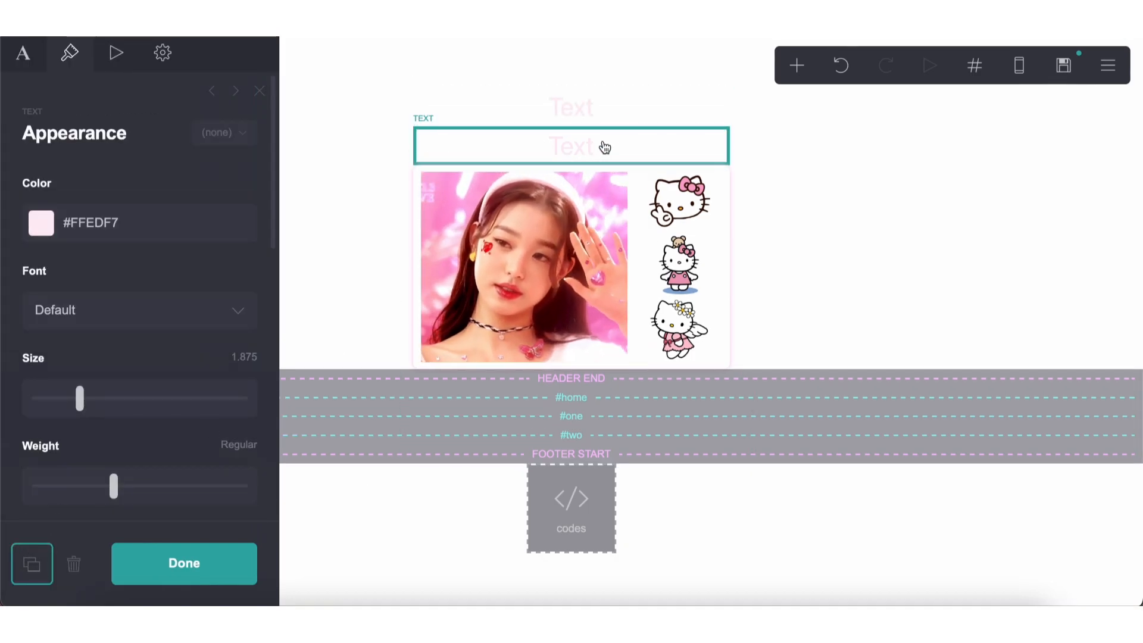
{"action": "left_click_drag", "start_coordinate": [588, 154], "coordinate": [587, 411]}
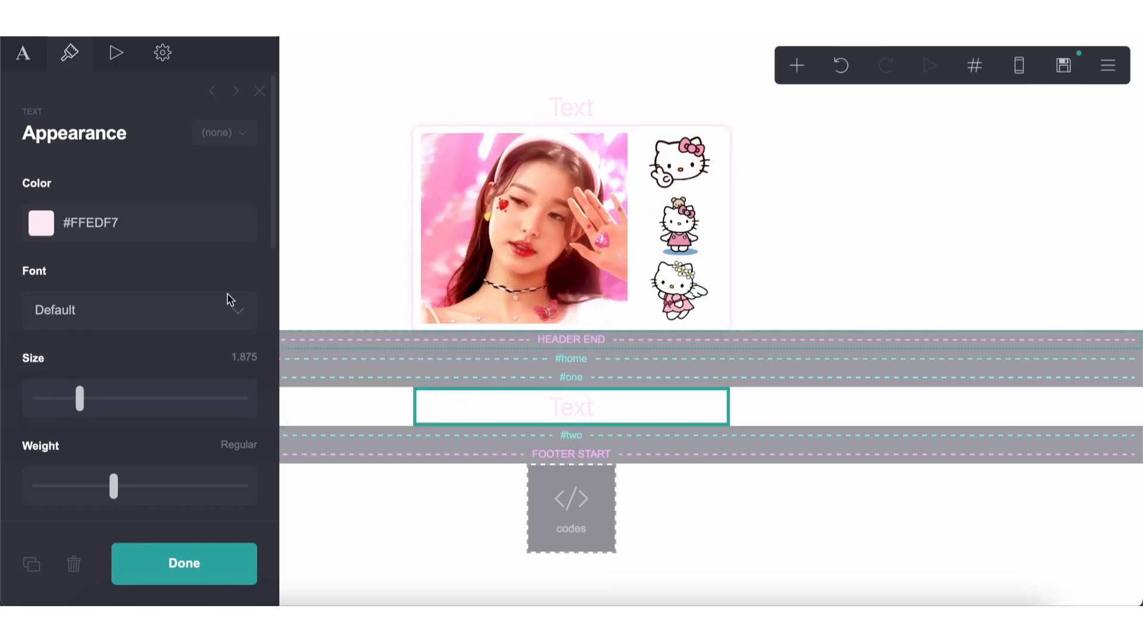
Step: Set the copied text's size to 0.5 and its wording to "about me ~"
{"action": "left_click_drag", "start_coordinate": [81, 406], "coordinate": [18, 408]}
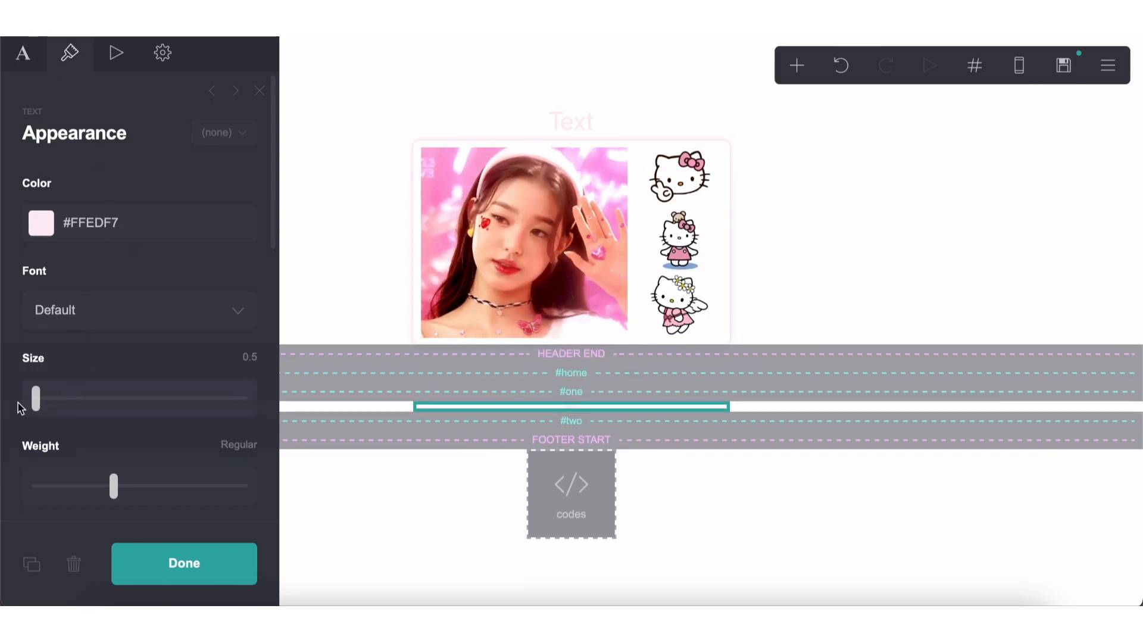
{"action": "left_click", "coordinate": [7, 60]}
{"action": "left_click_drag", "start_coordinate": [120, 185], "coordinate": [2, 173]}
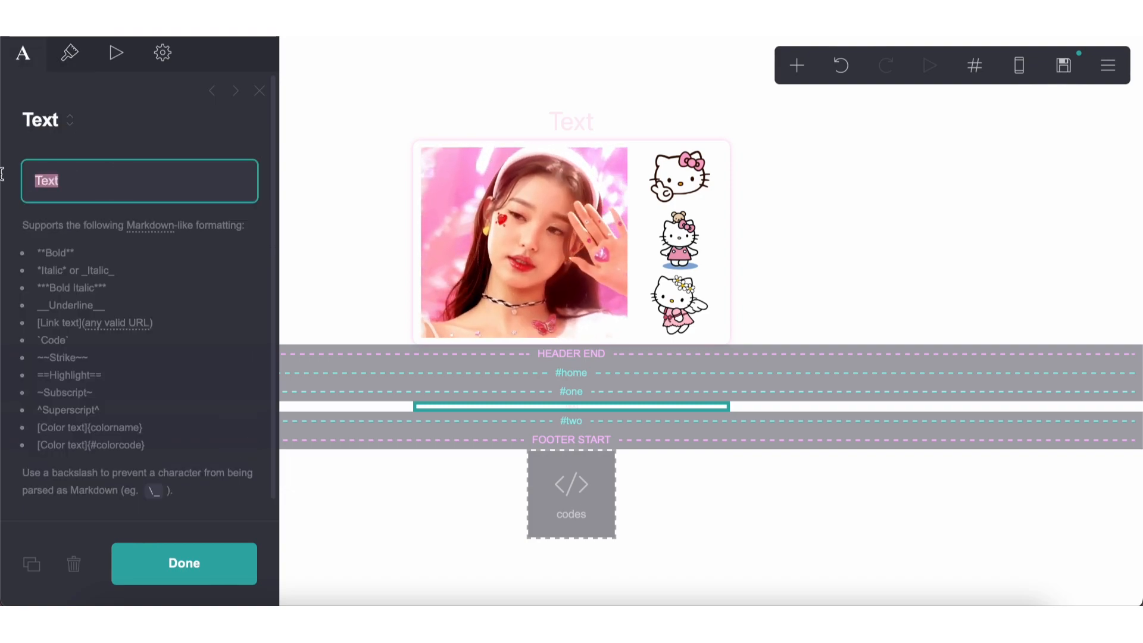
{"action": "type", "text": "about me ~"}
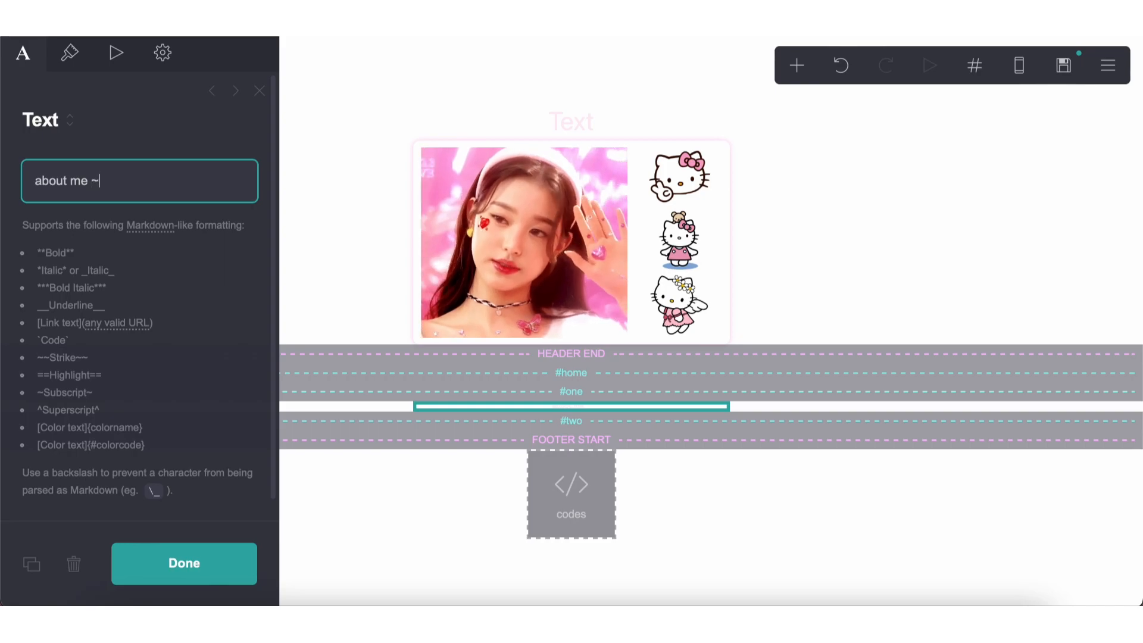
{"action": "left_click", "coordinate": [400, 527]}
{"action": "left_click", "coordinate": [382, 420]}
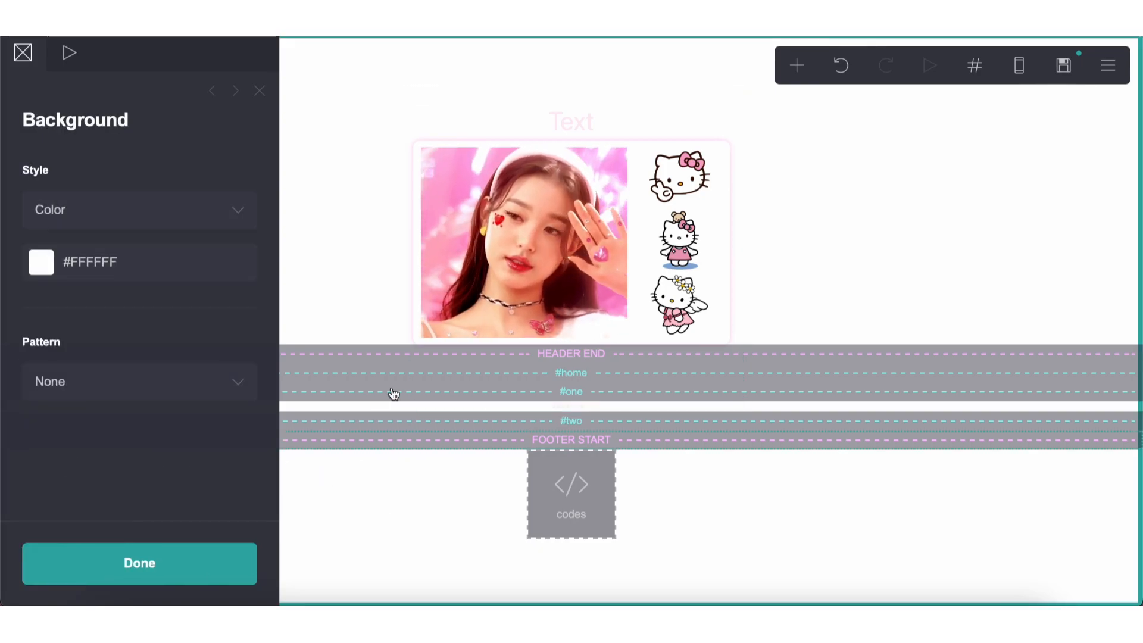
Step: Add a container below the "about me ~" text in section #one and remove its drop shadow color
{"action": "left_click", "coordinate": [797, 65]}
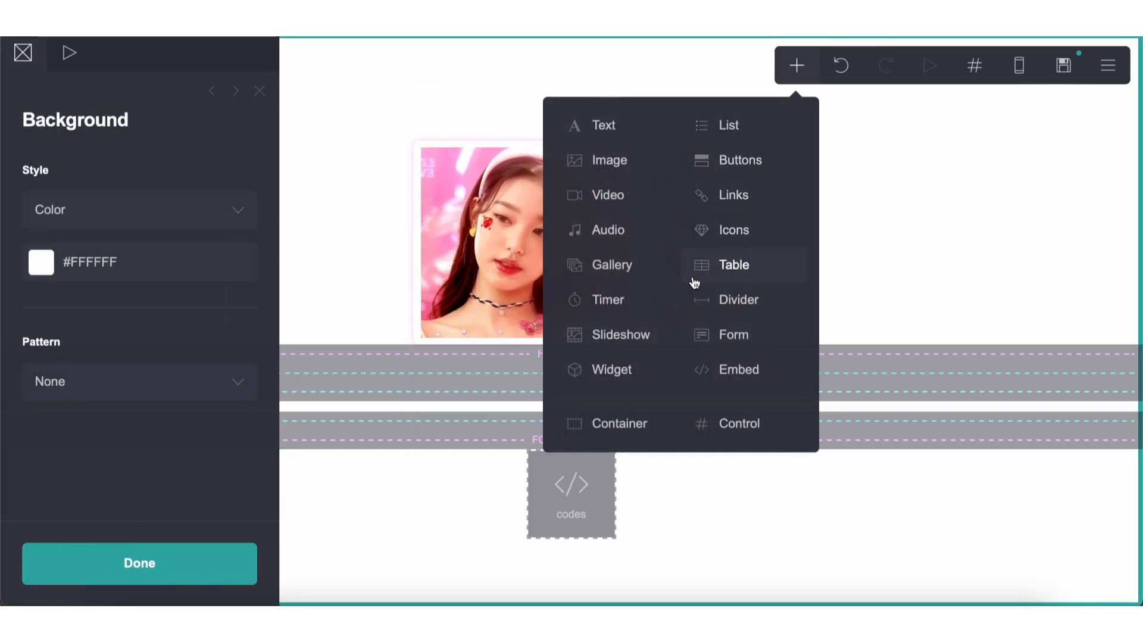
{"action": "left_click", "coordinate": [615, 425]}
{"action": "left_click_drag", "start_coordinate": [475, 528], "coordinate": [508, 381]}
{"action": "scroll", "coordinate": [106, 262], "scroll_direction": "down", "scroll_amount": 5}
{"action": "scroll", "coordinate": [109, 265], "scroll_direction": "down", "scroll_amount": 5}
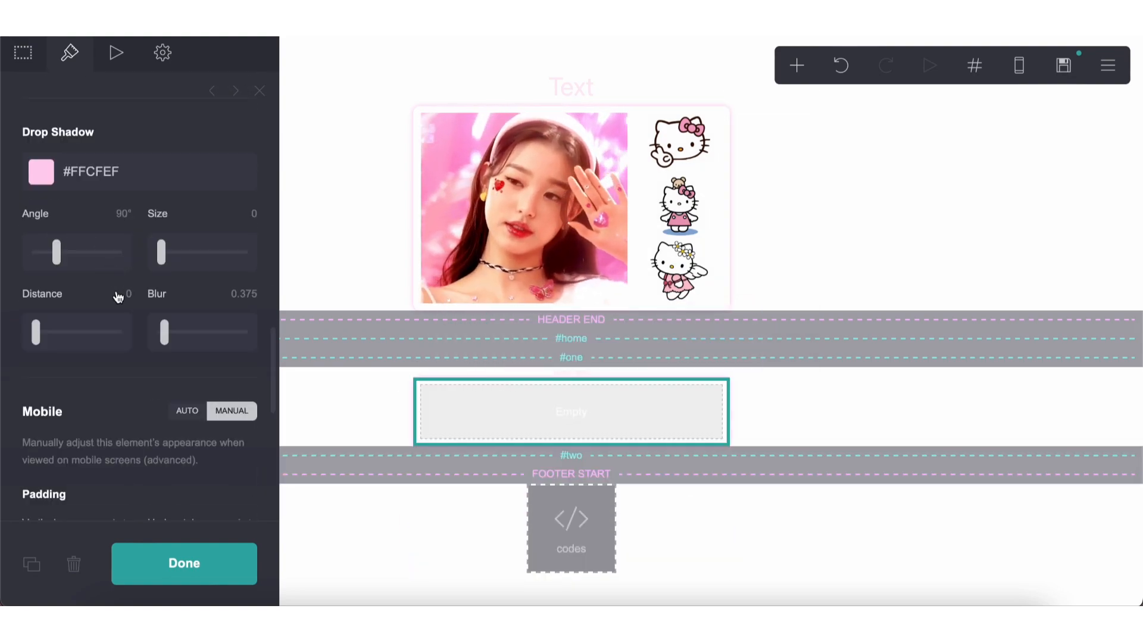
{"action": "left_click", "coordinate": [155, 171]}
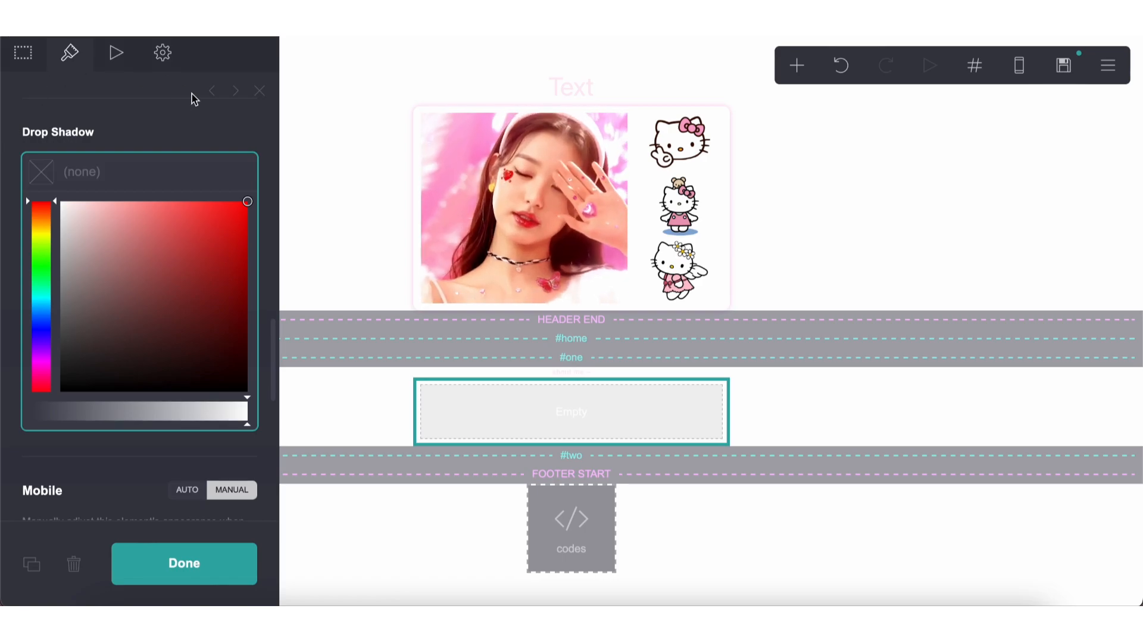
{"action": "left_click", "coordinate": [259, 90]}
Step: Add an embed inside the container in section #one and label it "scrollbox 01"
{"action": "left_click", "coordinate": [795, 66]}
{"action": "left_click", "coordinate": [729, 369]}
{"action": "left_click_drag", "start_coordinate": [566, 551], "coordinate": [581, 365]}
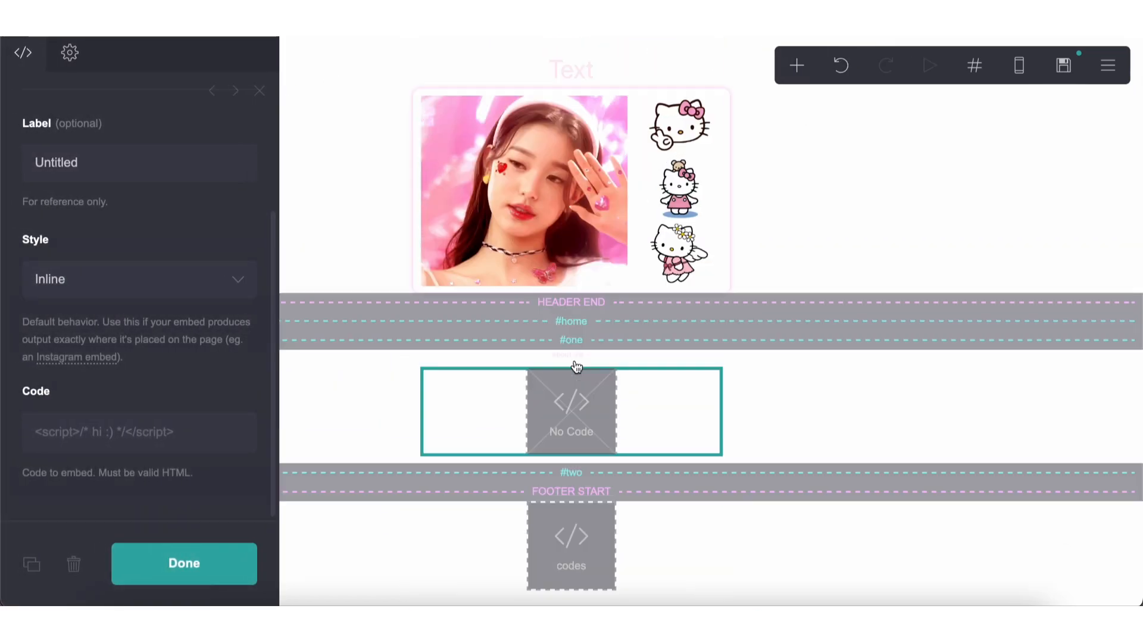
{"action": "left_click_drag", "start_coordinate": [144, 156], "coordinate": [3, 148]}
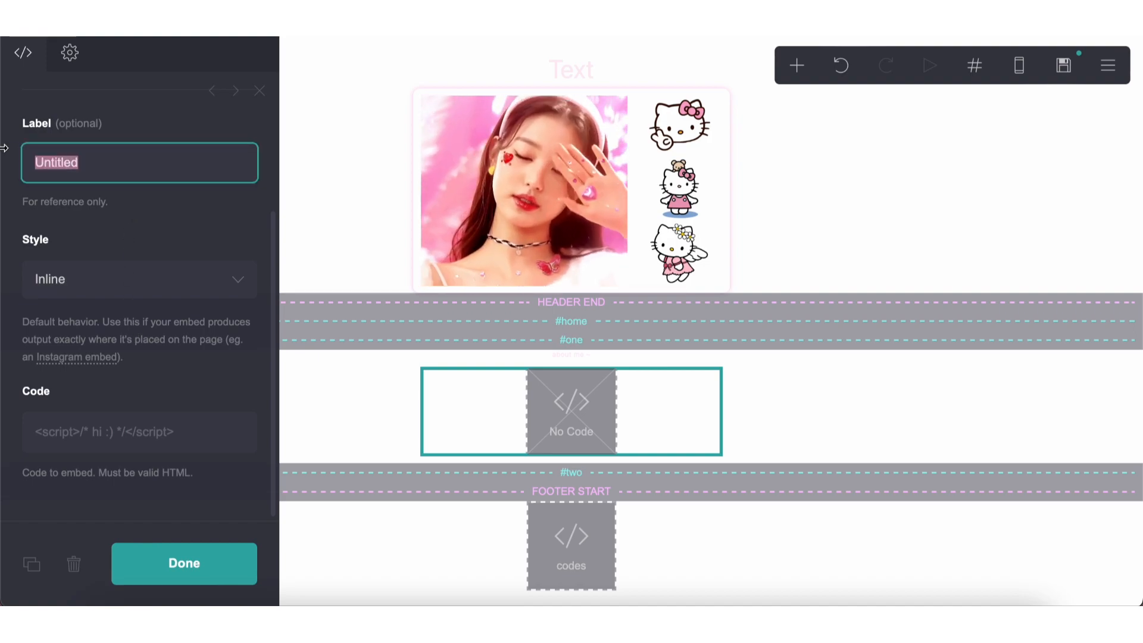
{"action": "type", "text": "sc"}
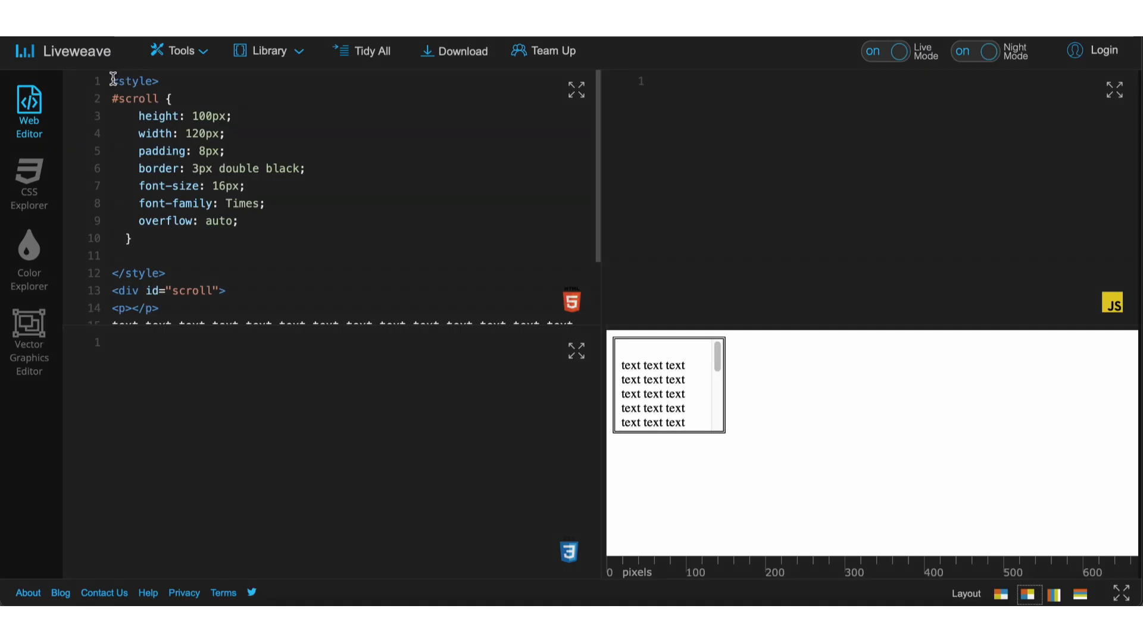
Step: Copy the full #scroll scrollbox code from Liveweave and paste it as the code of the scrollbox 01 embed
{"action": "left_click_drag", "start_coordinate": [112, 79], "coordinate": [252, 307]}
{"action": "right_click", "coordinate": [252, 296]}
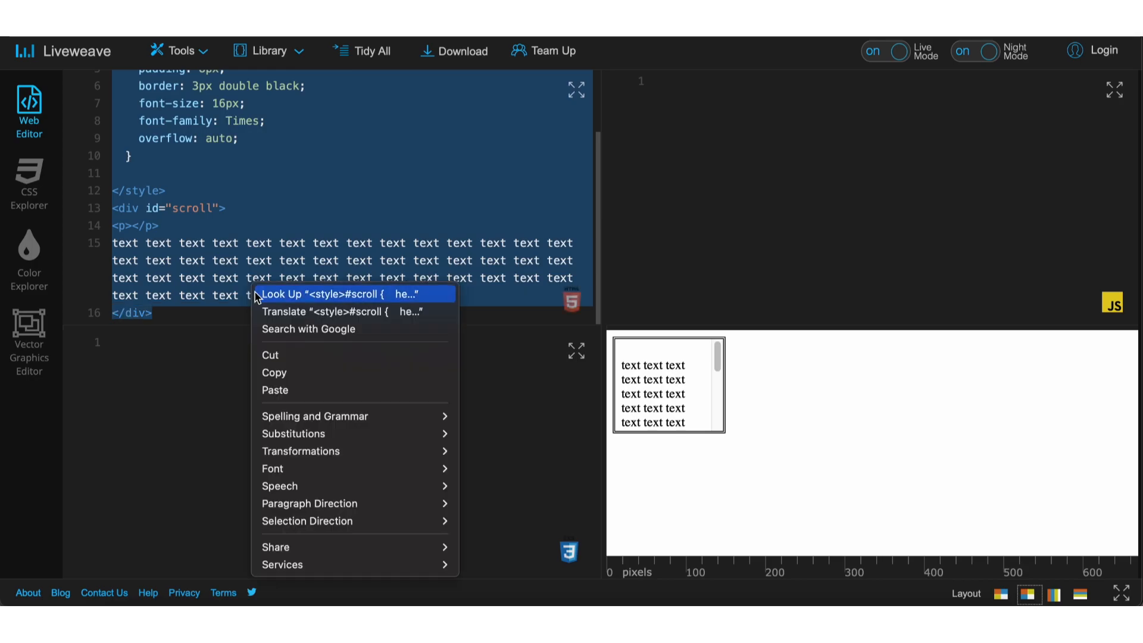
{"action": "left_click", "coordinate": [318, 374]}
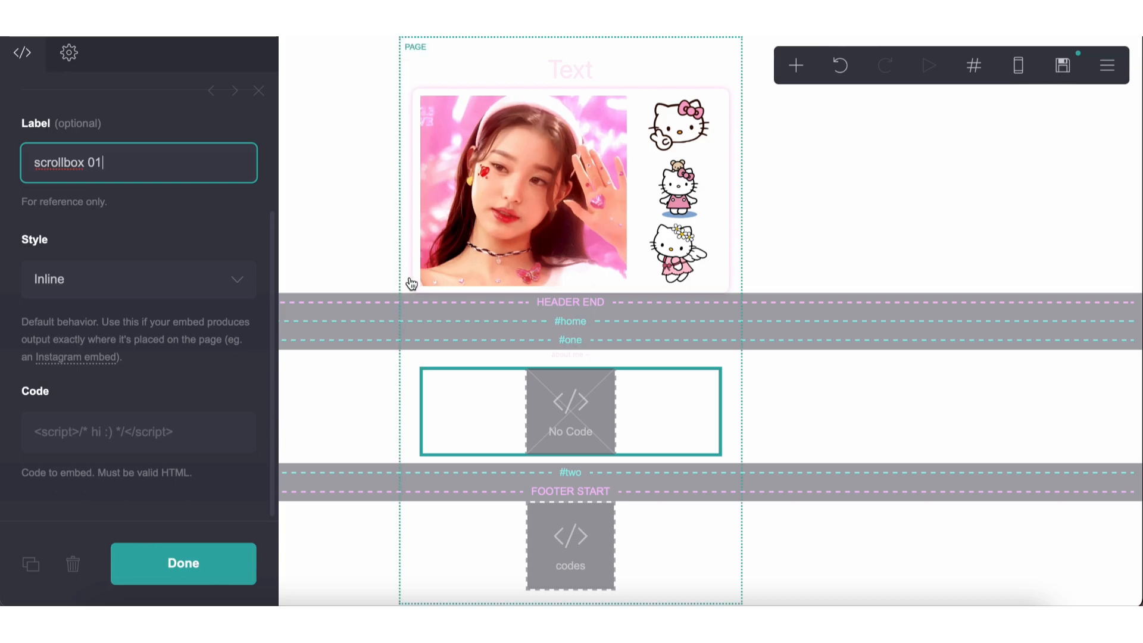
{"action": "left_click", "coordinate": [128, 433]}
{"action": "right_click", "coordinate": [128, 434]}
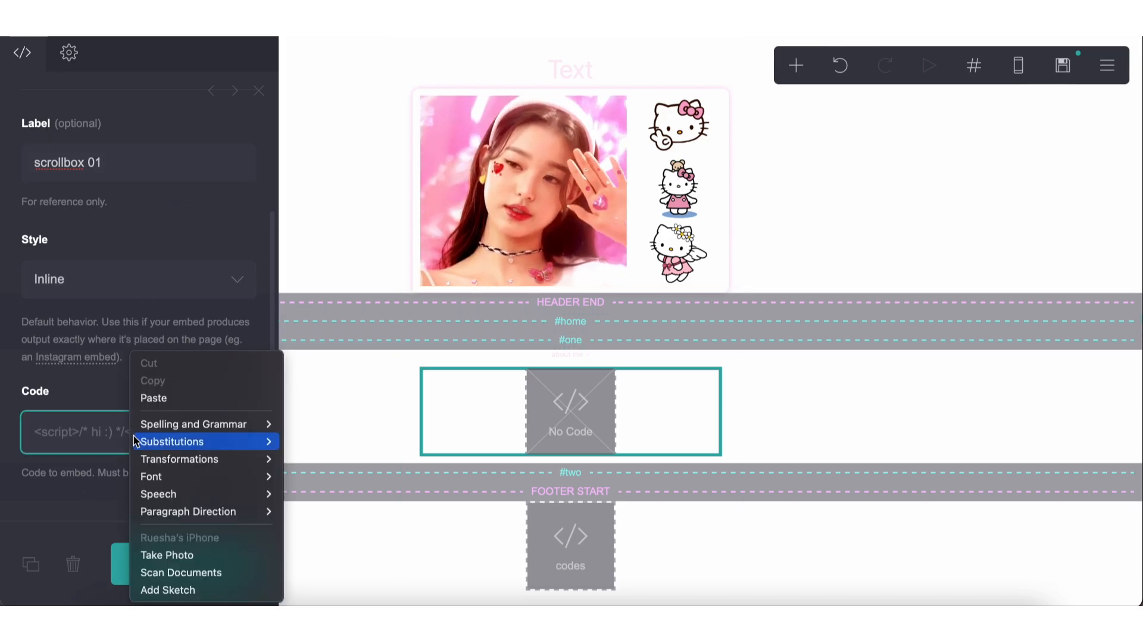
{"action": "left_click", "coordinate": [172, 398]}
{"action": "scroll", "coordinate": [109, 280], "scroll_direction": "down", "scroll_amount": 5}
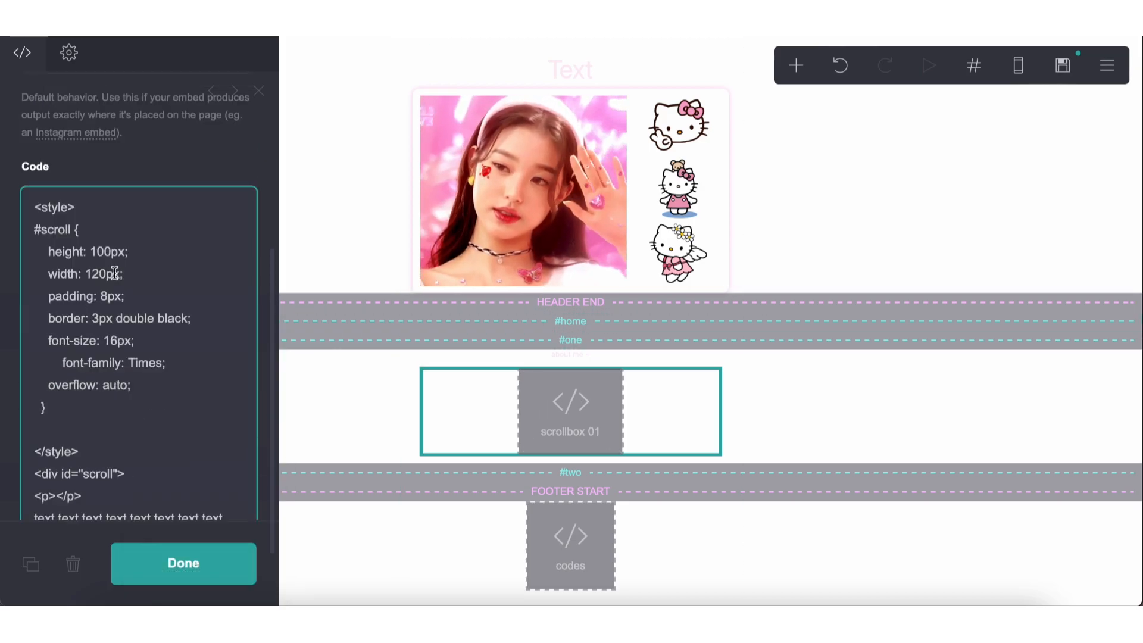
{"action": "left_click", "coordinate": [408, 564]}
{"action": "left_click", "coordinate": [596, 390]}
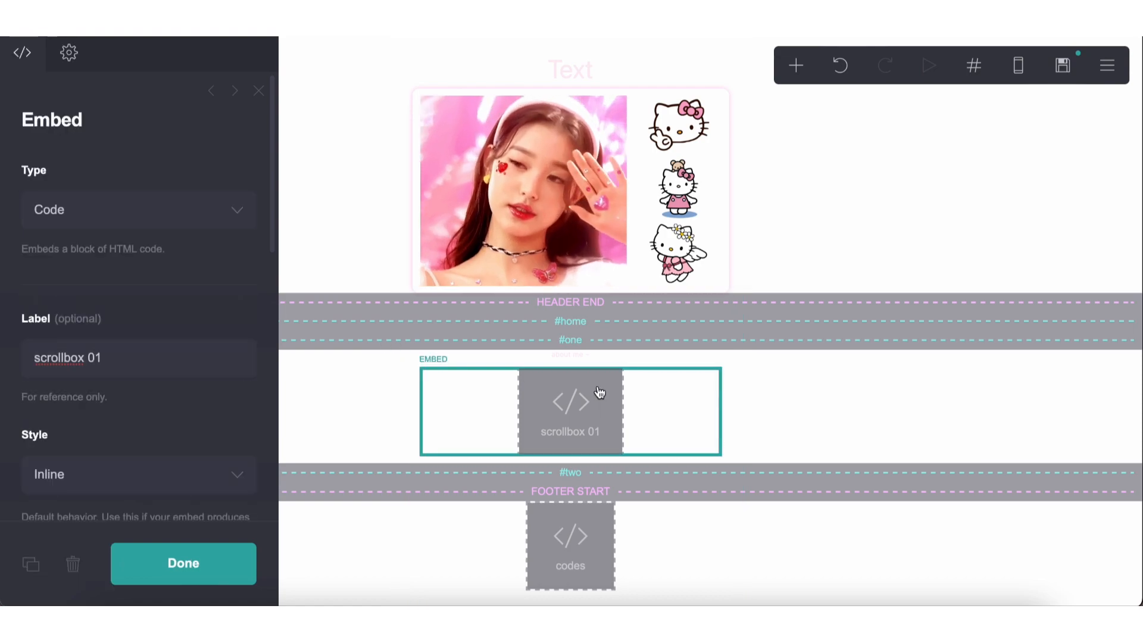
{"action": "scroll", "coordinate": [162, 312], "scroll_direction": "down", "scroll_amount": 5}
{"action": "double_click", "coordinate": [159, 299]}
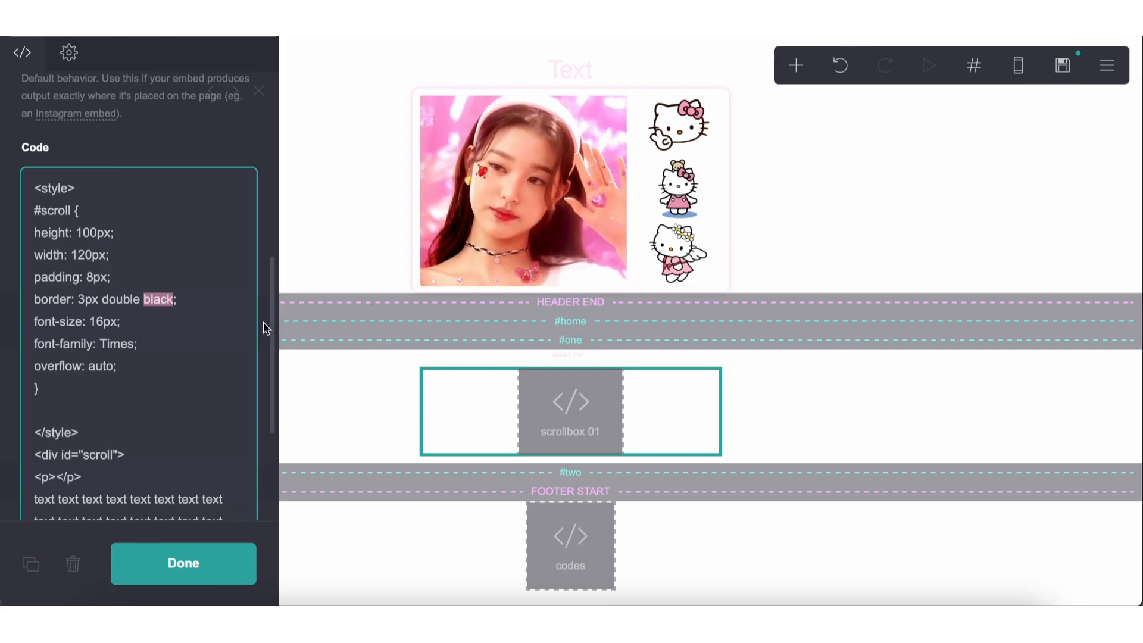
Step: Copy the hex value FFB8DE from the #image01 border declaration in the codes embed
{"action": "left_click", "coordinate": [617, 541]}
{"action": "scroll", "coordinate": [133, 321], "scroll_direction": "down", "scroll_amount": 10}
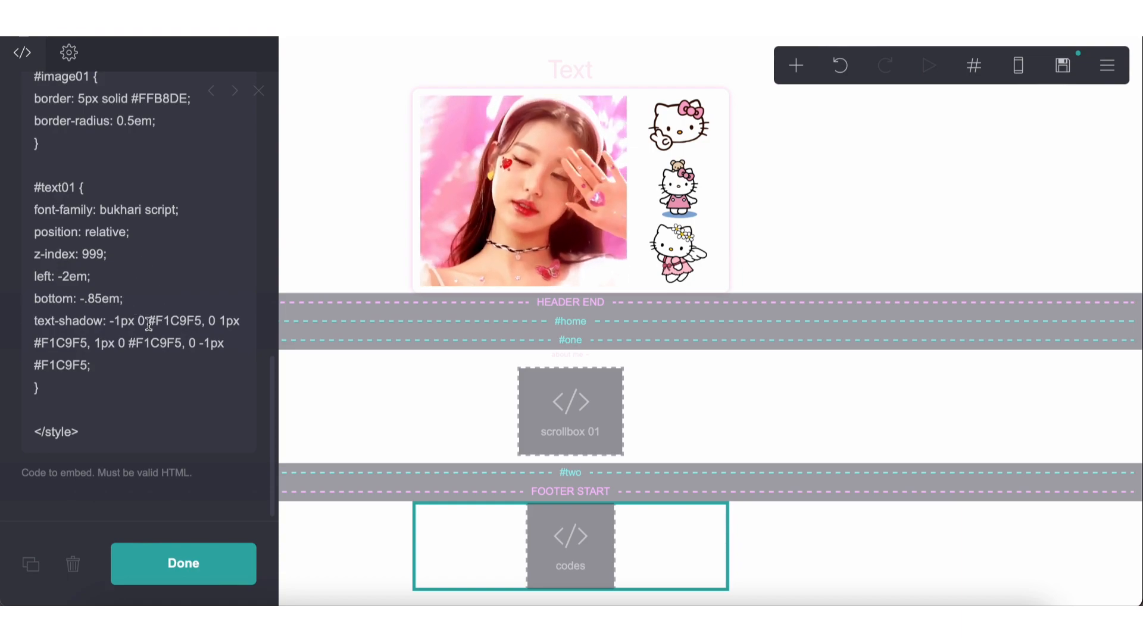
{"action": "left_click_drag", "start_coordinate": [150, 321], "coordinate": [167, 321]}
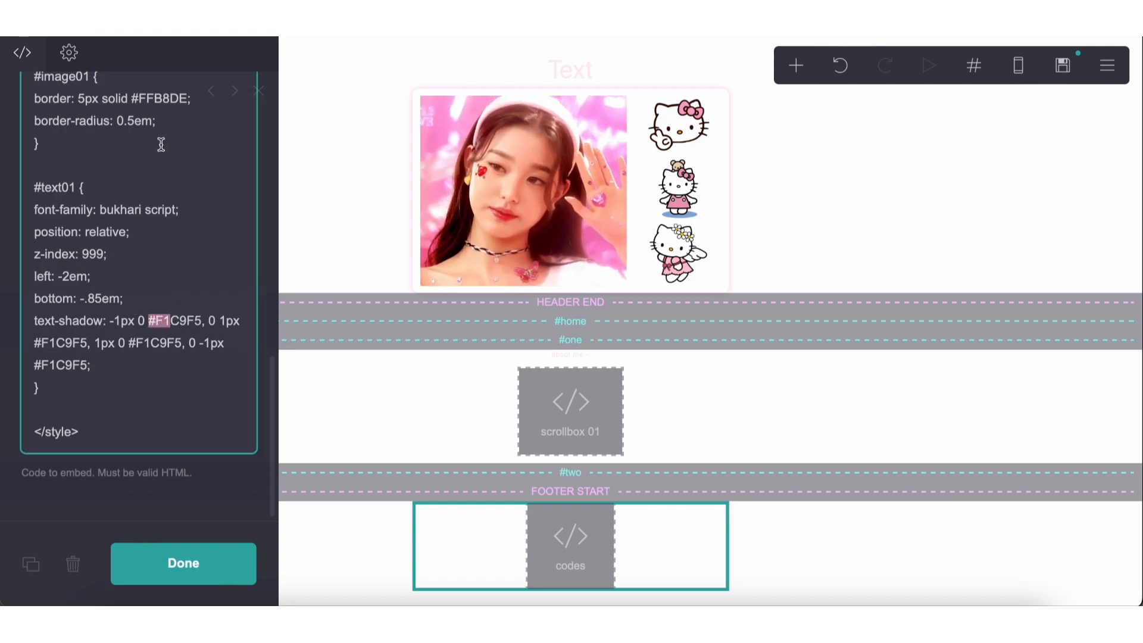
{"action": "double_click", "coordinate": [153, 97]}
{"action": "key", "text": "ctrl+c"}
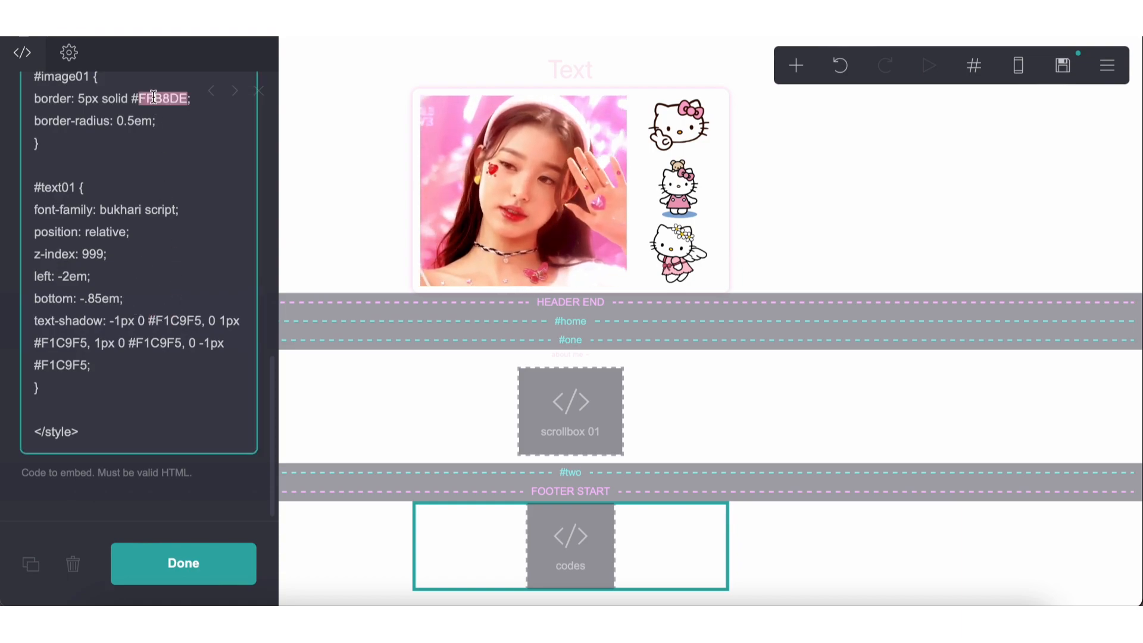
Step: Replace all four text-shadow colors in the #text01 rule with #FFB8DE
{"action": "double_click", "coordinate": [179, 322]}
{"action": "key", "text": "ctrl+v"}
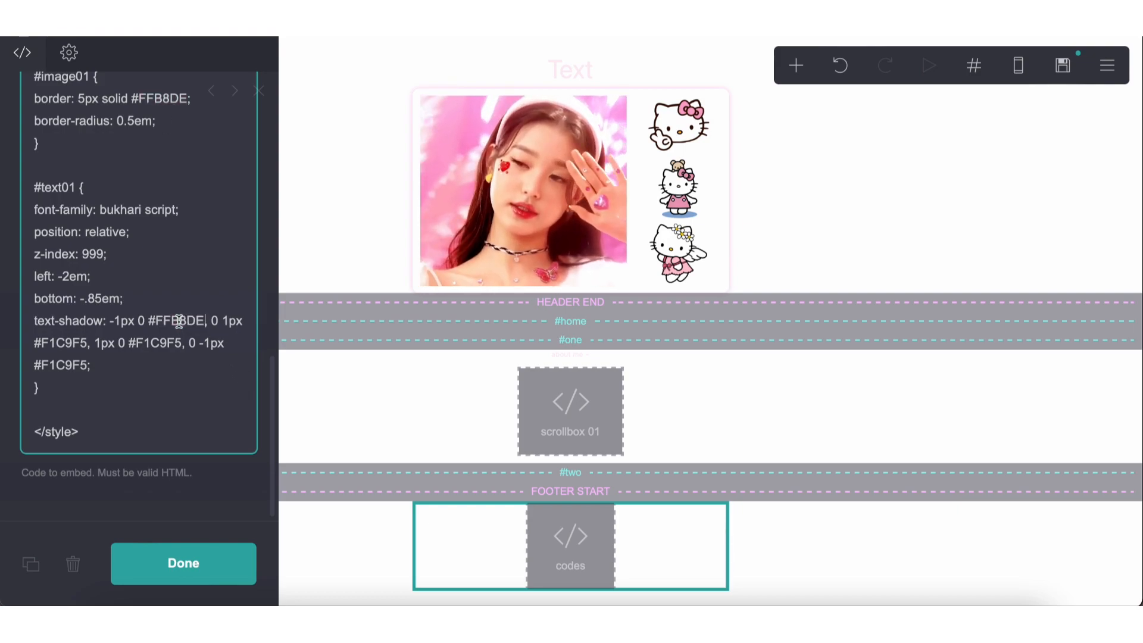
{"action": "double_click", "coordinate": [53, 335]}
{"action": "key", "text": "ctrl+v"}
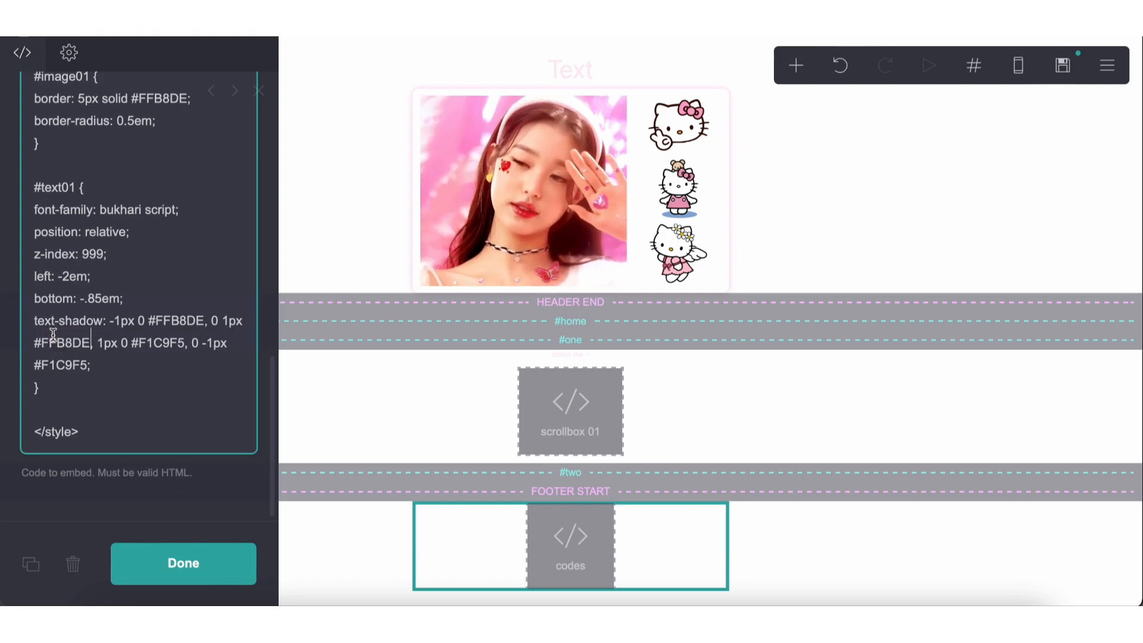
{"action": "double_click", "coordinate": [150, 342]}
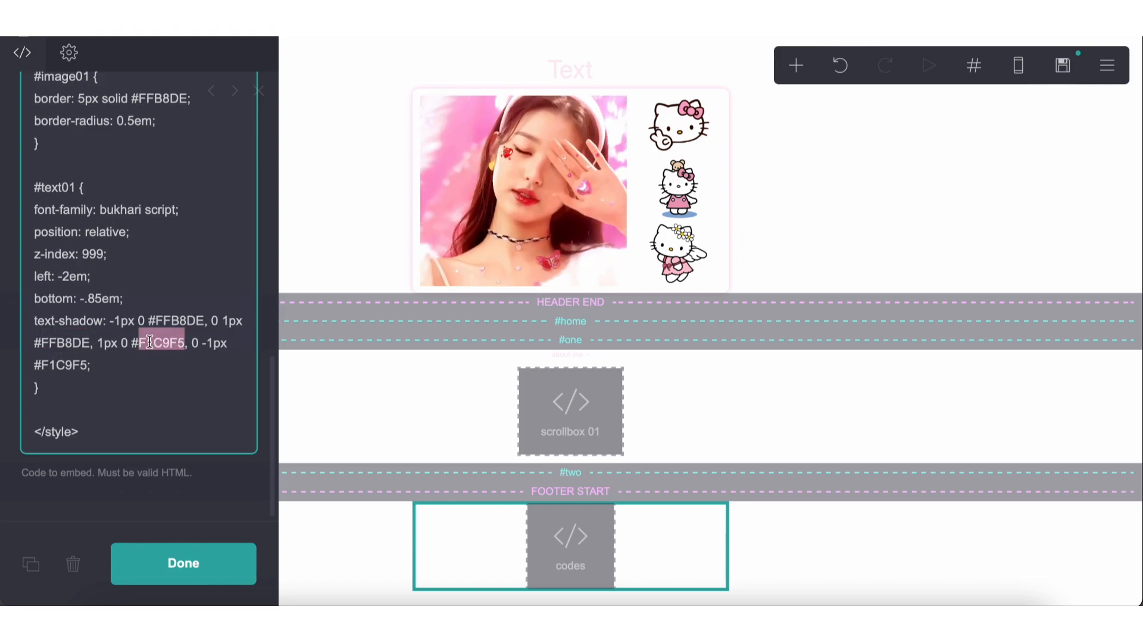
{"action": "key", "text": "ctrl+v"}
{"action": "double_click", "coordinate": [64, 365]}
{"action": "key", "text": "ctrl+v"}
Step: Set the #scroll border color in the scrollbox 01 embed to #FFB8DE
{"action": "left_click", "coordinate": [477, 396]}
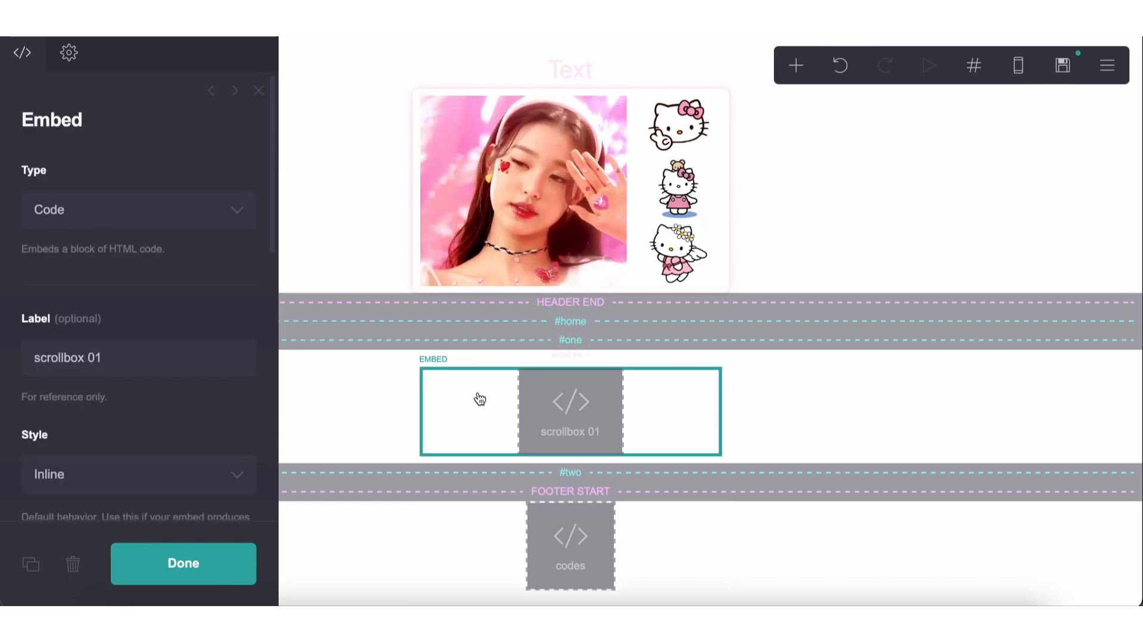
{"action": "double_click", "coordinate": [153, 226]}
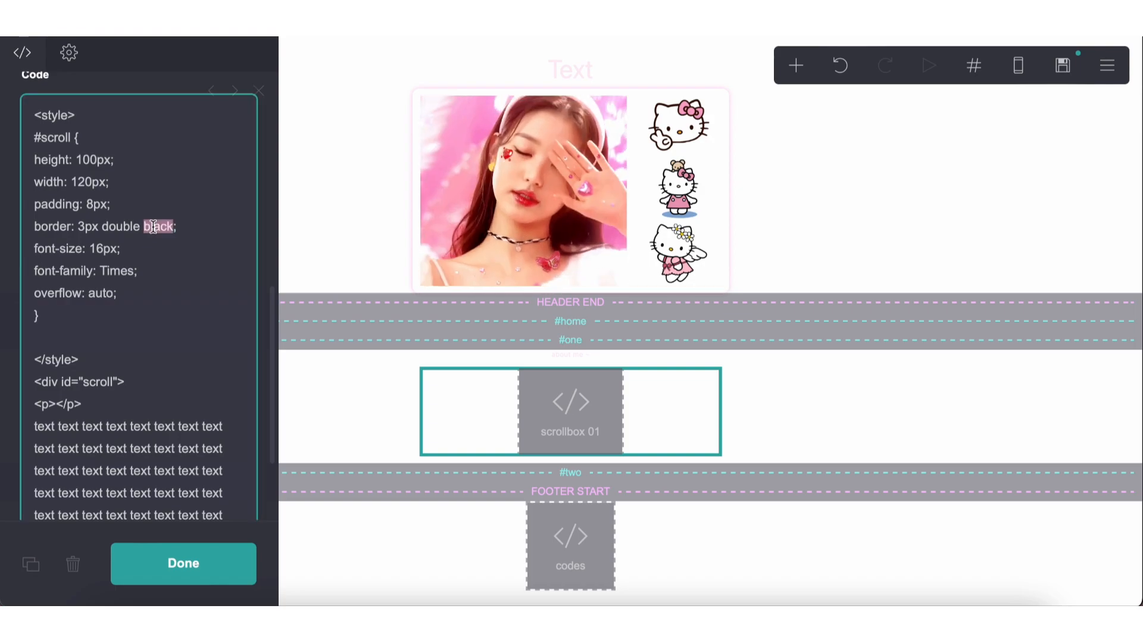
{"action": "key", "text": "ctrl+v"}
{"action": "left_click", "coordinate": [147, 226]}
{"action": "type", "text": "#"}
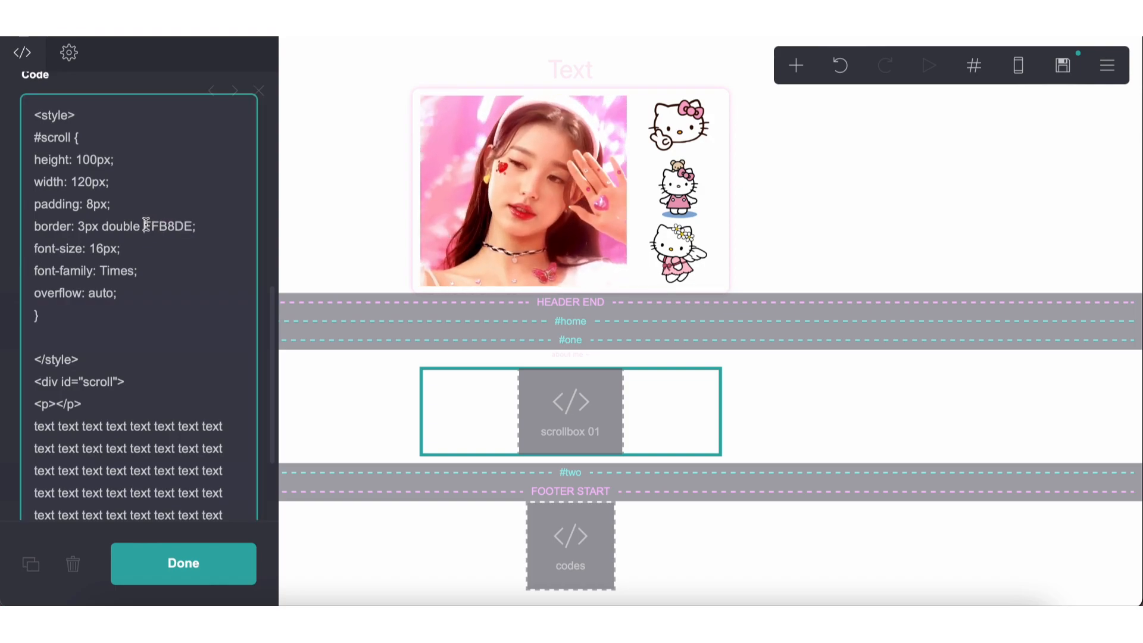
{"action": "type", "text": "#"}
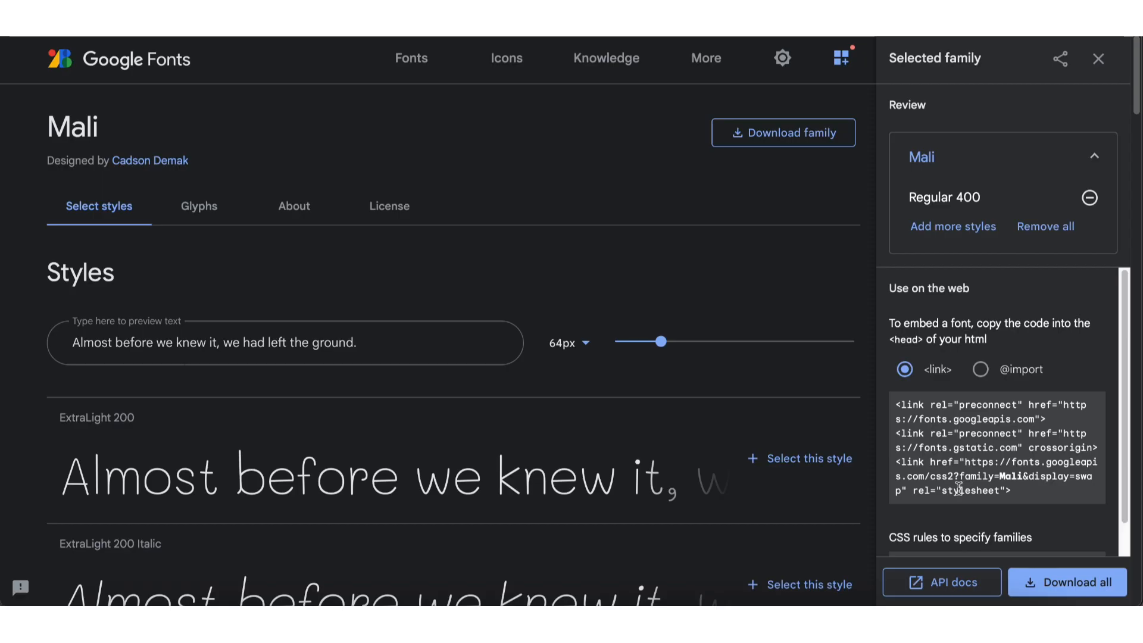
Step: Switch to Google Fonts and copy the complete <link> embed code for the Mali Regular 400 font
{"action": "scroll", "coordinate": [997, 411], "scroll_direction": "down", "scroll_amount": 1}
{"action": "left_click_drag", "start_coordinate": [1011, 455], "coordinate": [893, 369]}
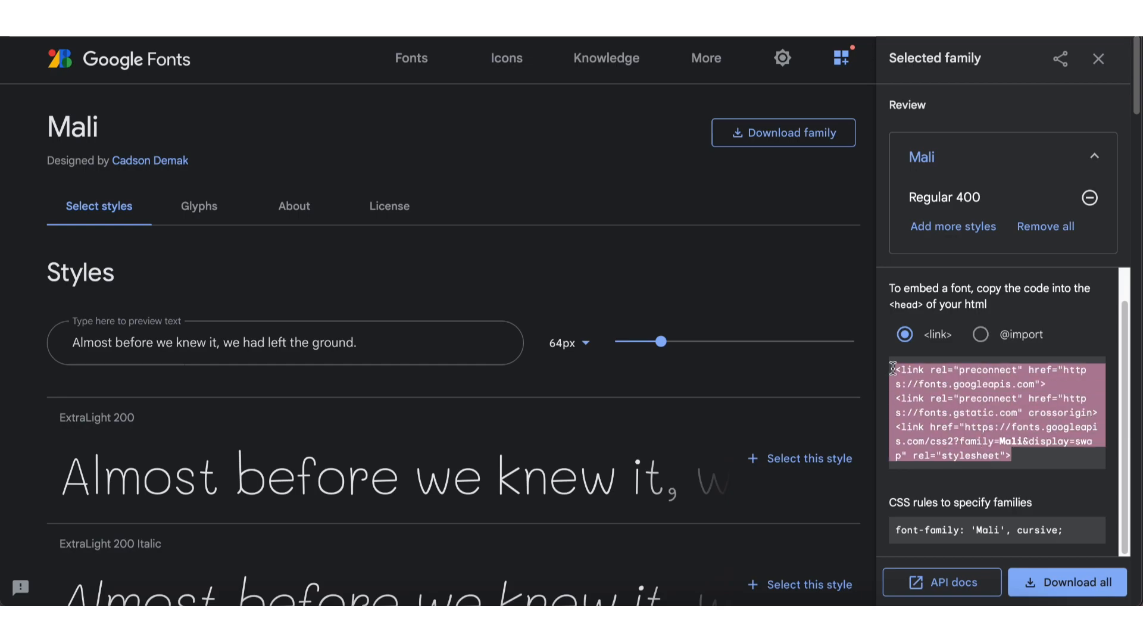
{"action": "right_click", "coordinate": [964, 409]}
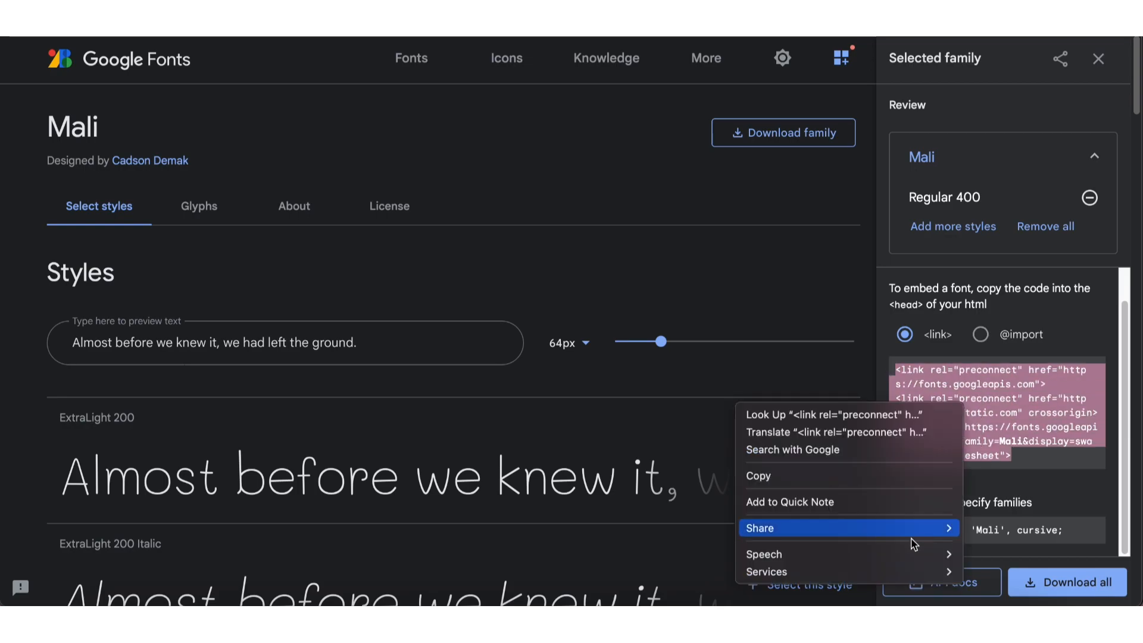
{"action": "left_click", "coordinate": [867, 476]}
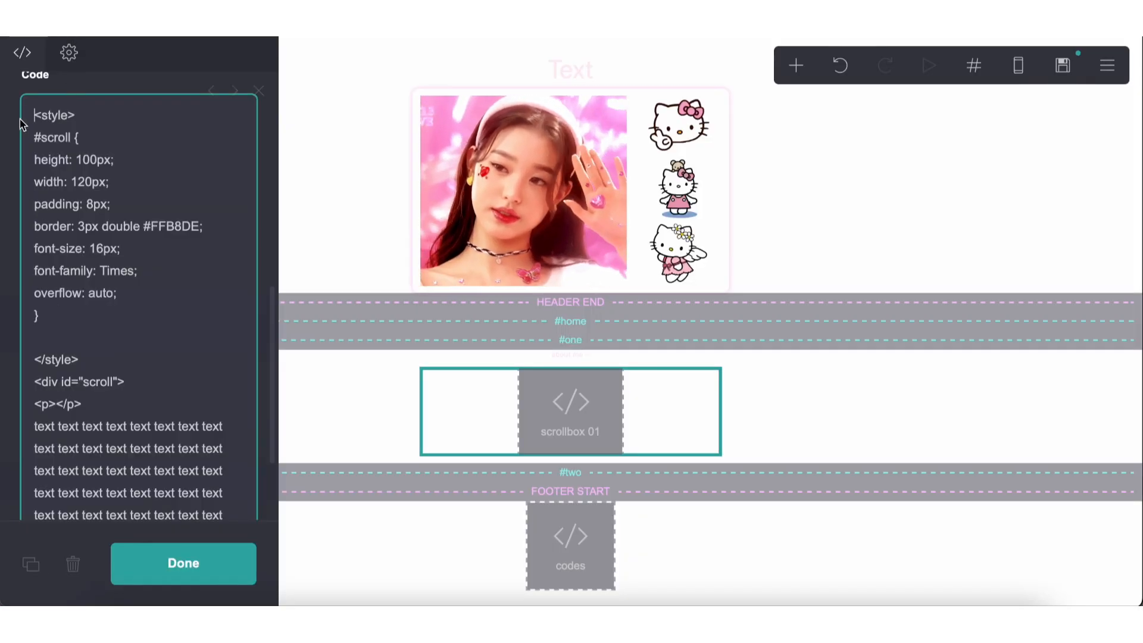
Step: Paste the Mali font link code on new lines above the opening <style> tag in the scrollbox 01 embed
{"action": "key", "text": "Return"}
{"action": "key", "text": "Return"}
{"action": "key", "text": "Return"}
{"action": "right_click", "coordinate": [37, 119]}
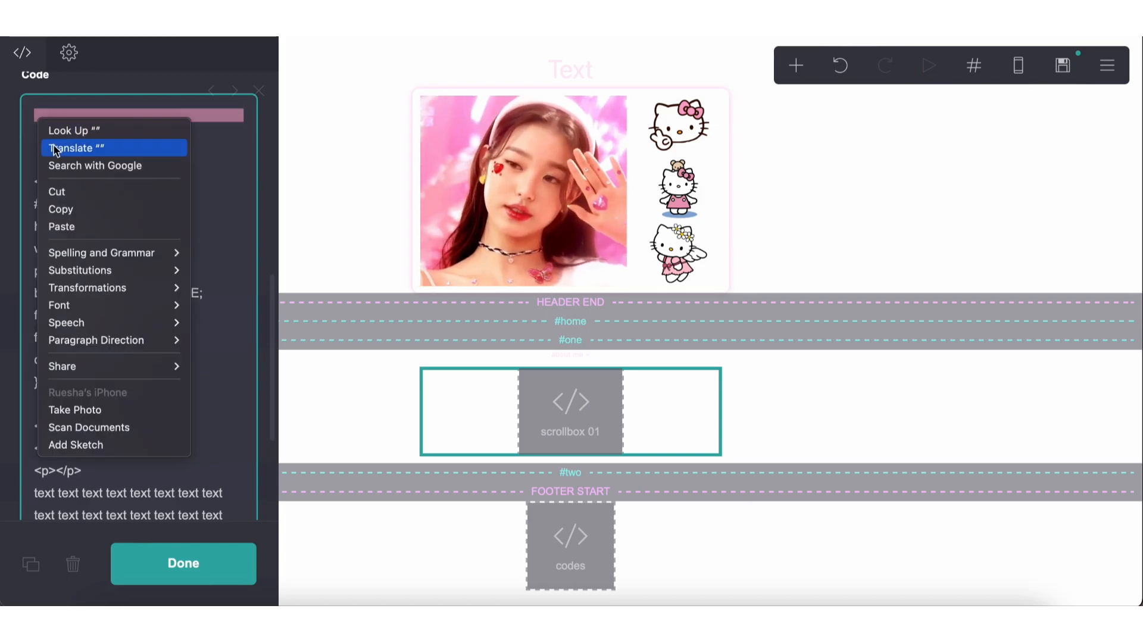
{"action": "left_click", "coordinate": [61, 226]}
Step: Copy the font-family: 'Mali', cursive; rule from Google Fonts and paste it over the font-family declaration in the #scroll rule
{"action": "scroll", "coordinate": [97, 275], "scroll_direction": "down", "scroll_amount": 7}
{"action": "scroll", "coordinate": [119, 256], "scroll_direction": "up", "scroll_amount": 3}
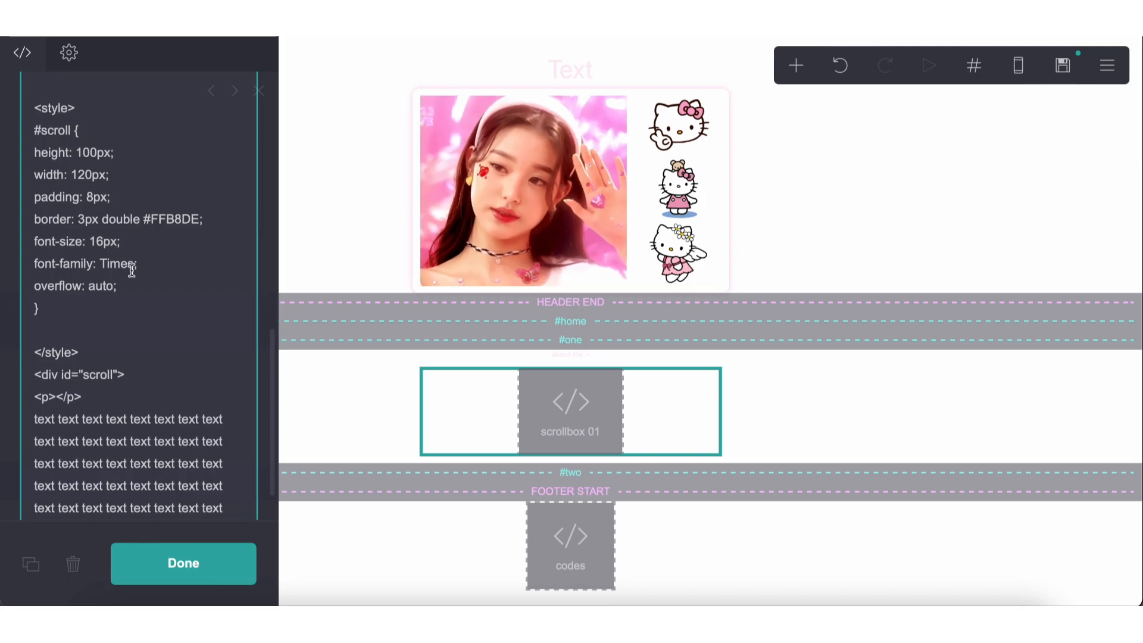
{"action": "left_click", "coordinate": [998, 36]}
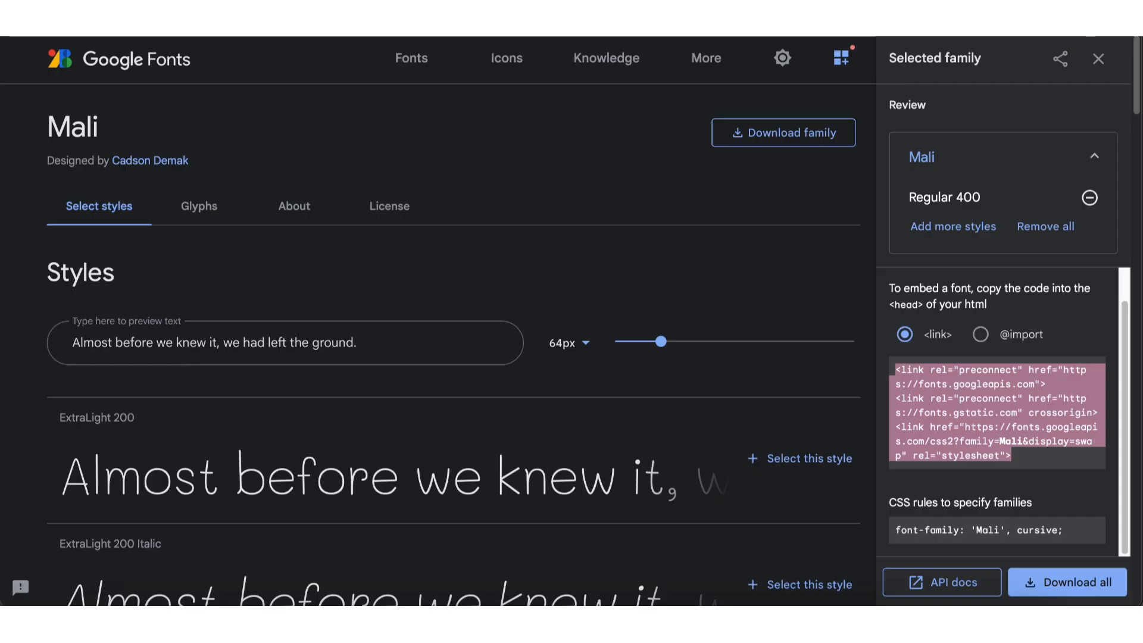
{"action": "left_click_drag", "start_coordinate": [1077, 530], "coordinate": [897, 533]}
{"action": "right_click", "coordinate": [960, 525]}
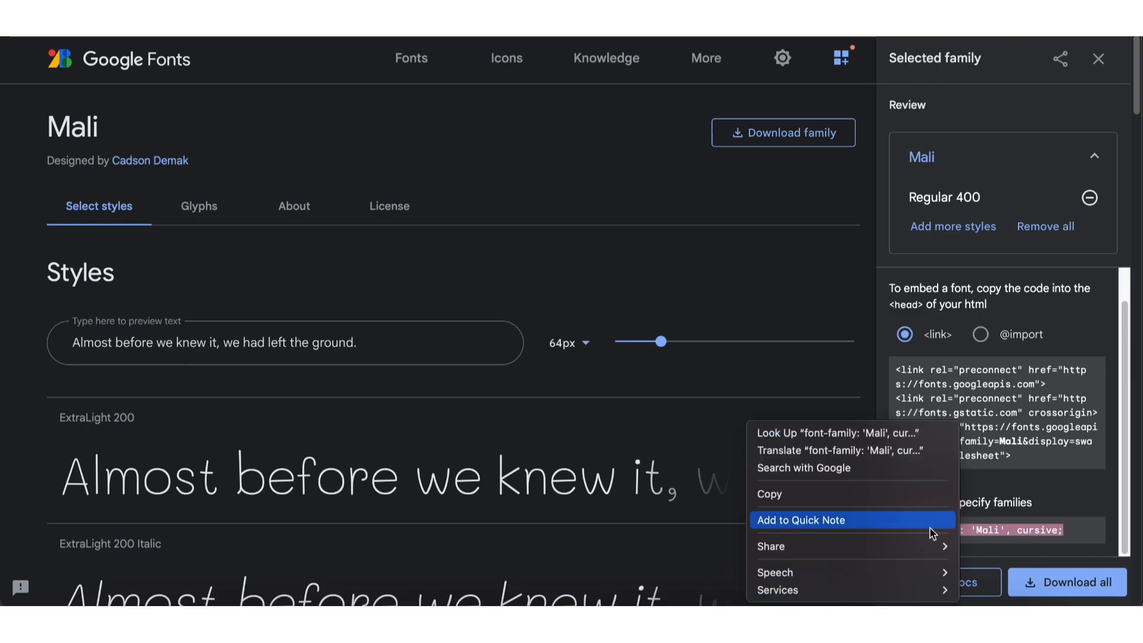
{"action": "left_click", "coordinate": [765, 498]}
{"action": "left_click", "coordinate": [67, 35]}
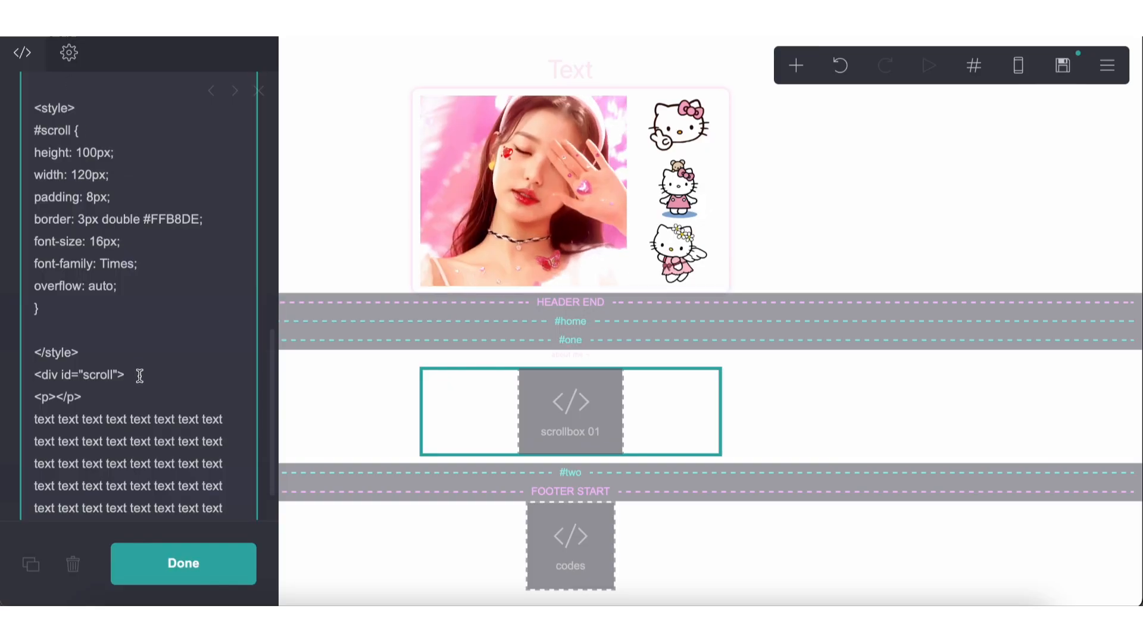
{"action": "left_click_drag", "start_coordinate": [147, 262], "coordinate": [8, 273]}
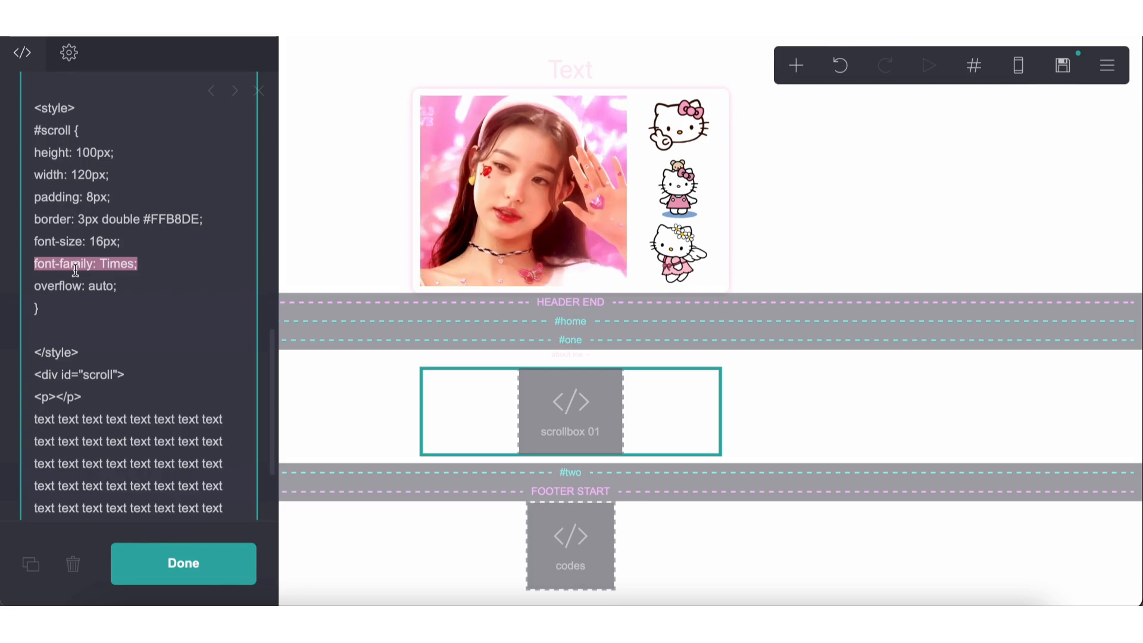
{"action": "right_click", "coordinate": [74, 269]}
{"action": "left_click", "coordinate": [187, 345]}
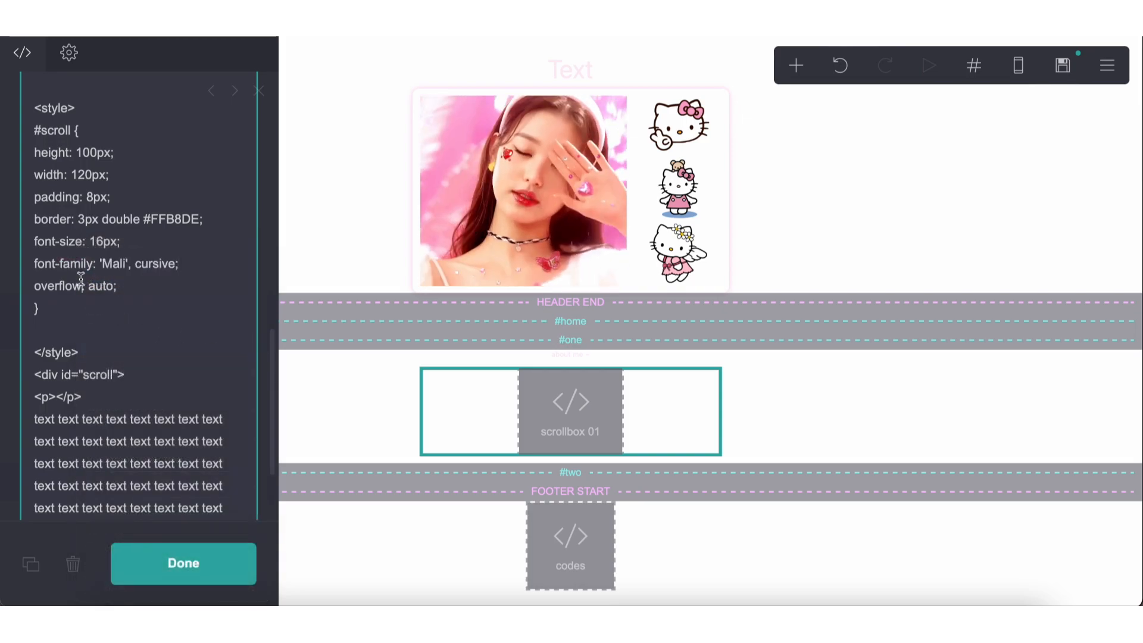
Step: Change the overflow declaration in the #scroll rule to overflow-y: scroll
{"action": "type", "text": "-y"}
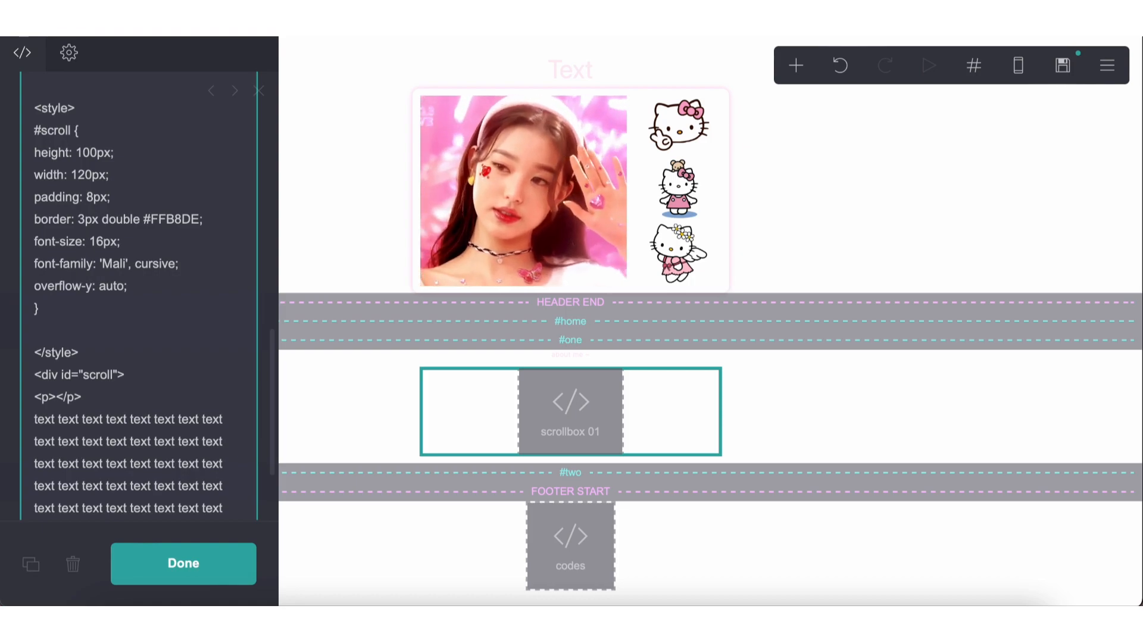
{"action": "double_click", "coordinate": [106, 283]}
{"action": "type", "text": "sc"}
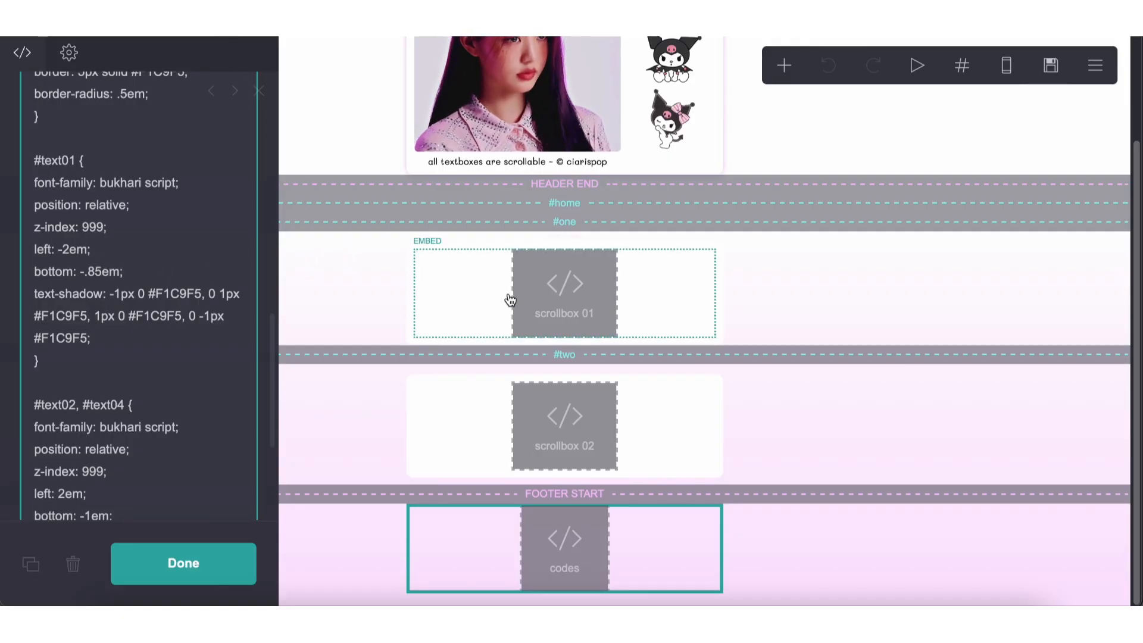
Step: Check the reference page's scrollbox 01 code and set the new #scroll rule's height to 7em and width to 100%
{"action": "left_click", "coordinate": [511, 299]}
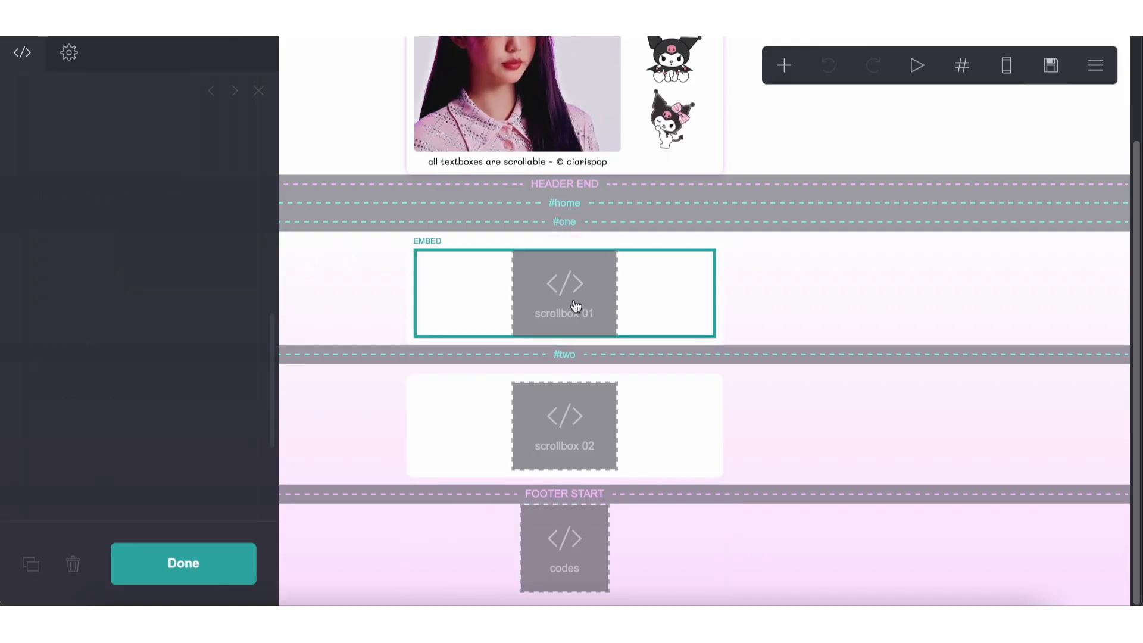
{"action": "scroll", "coordinate": [40, 232], "scroll_direction": "down", "scroll_amount": 5}
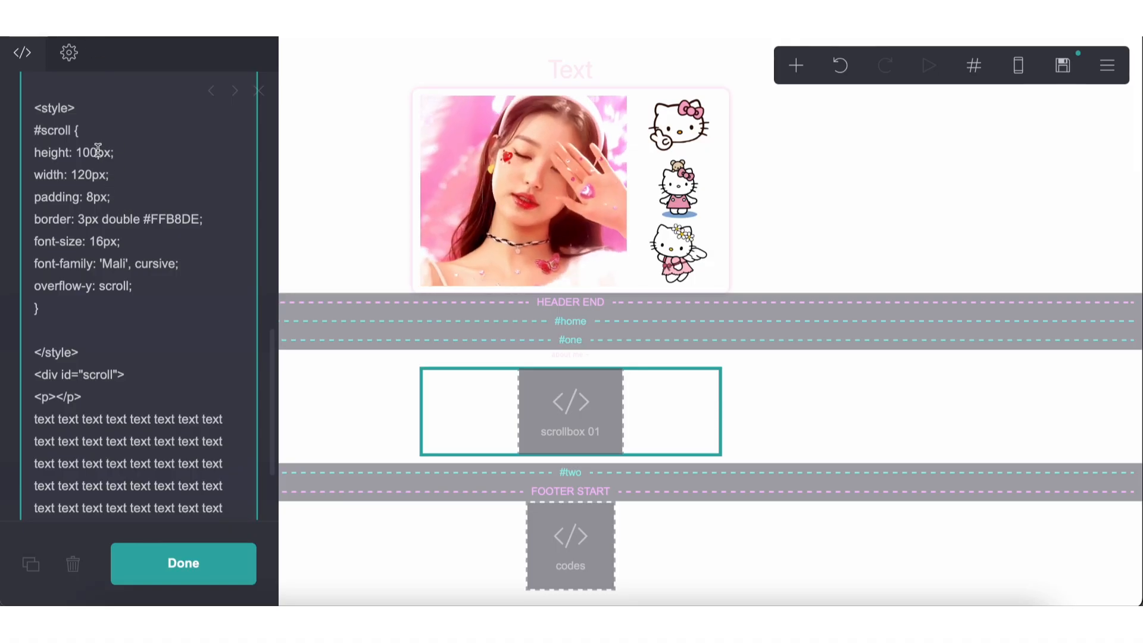
{"action": "double_click", "coordinate": [97, 149]}
{"action": "type", "text": "7em"}
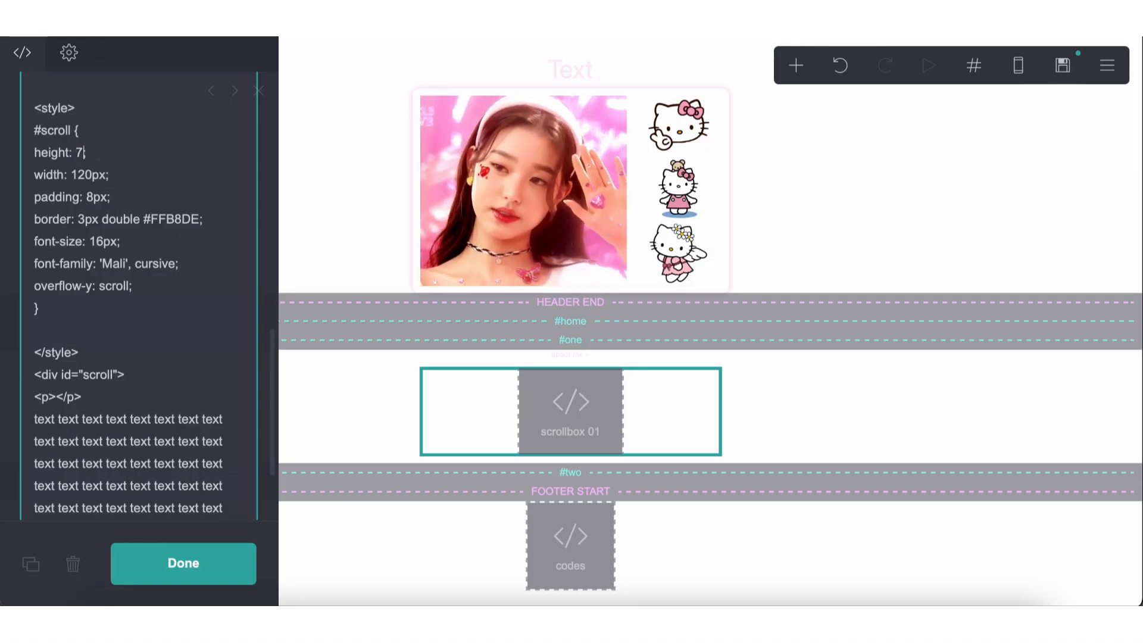
{"action": "double_click", "coordinate": [94, 175]}
{"action": "type", "text": "1"}
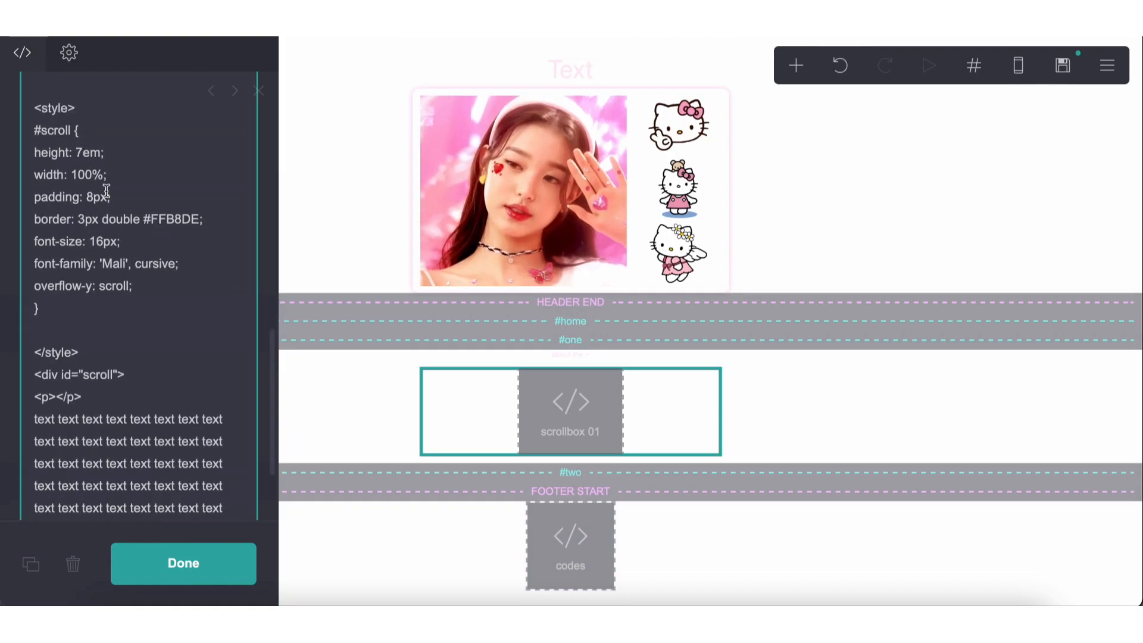
Step: Replace the padding declaration in the #scroll rule with padding-top: 12px; and padding-bottom: 12px; on separate lines
{"action": "left_click_drag", "start_coordinate": [83, 198], "coordinate": [33, 198]}
{"action": "left_click", "coordinate": [121, 197]}
{"action": "type", "text": "padding-to"}
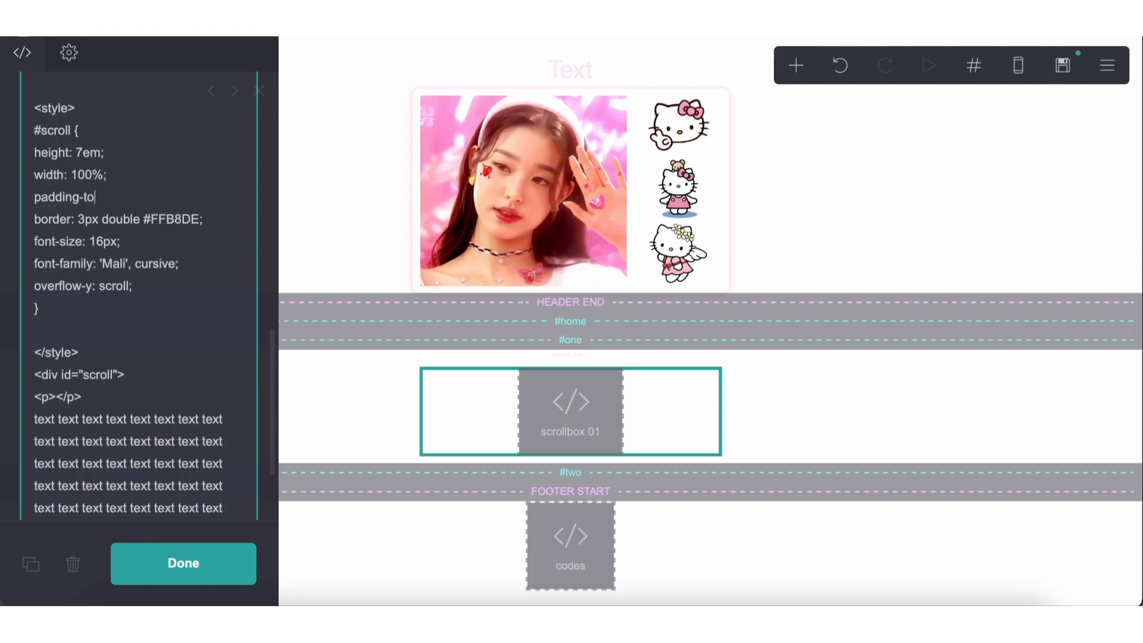
{"action": "type", "text": "p: 12px;"}
{"action": "key", "text": "Return"}
{"action": "type", "text": "padding-bottom: 12px;"}
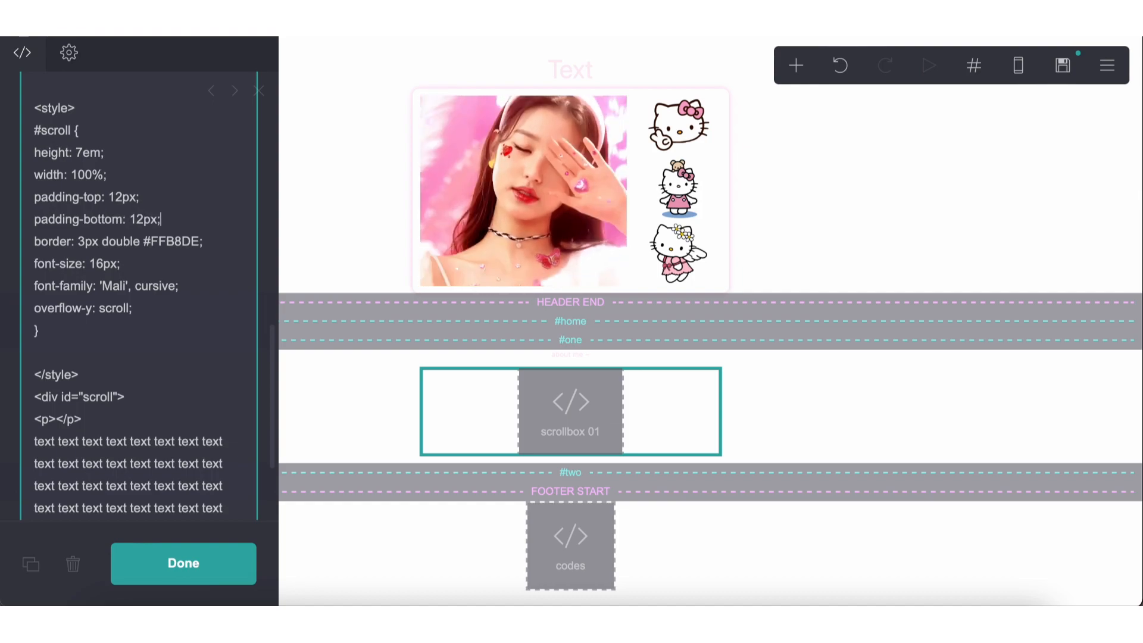
Step: Add padding-left: 5px; and padding-right: 5px; below the padding-bottom declaration in the #scroll rule
{"action": "key", "text": "Return"}
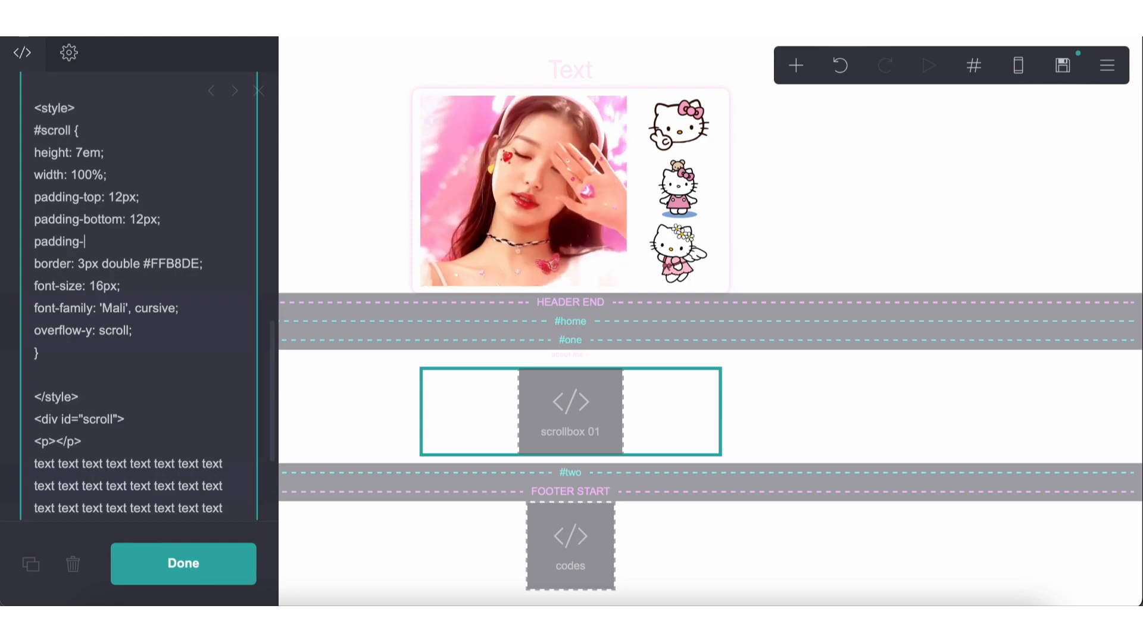
{"action": "type", "text": "padding-left: 5px"}
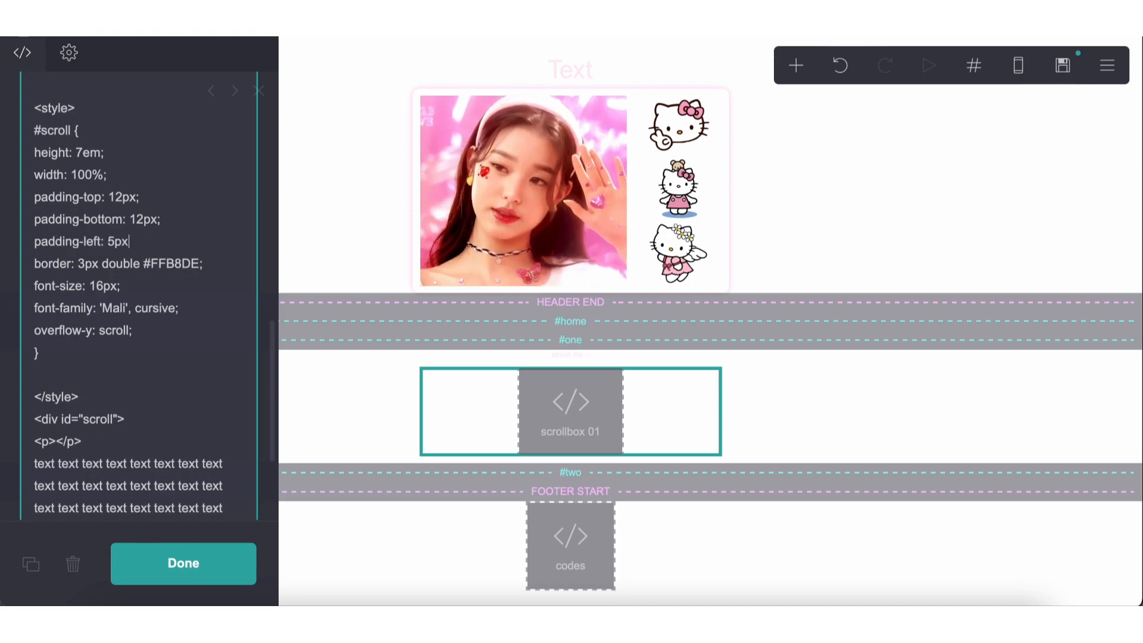
{"action": "type", "text": ";"}
{"action": "key", "text": "Return"}
{"action": "type", "text": "padding-right"}
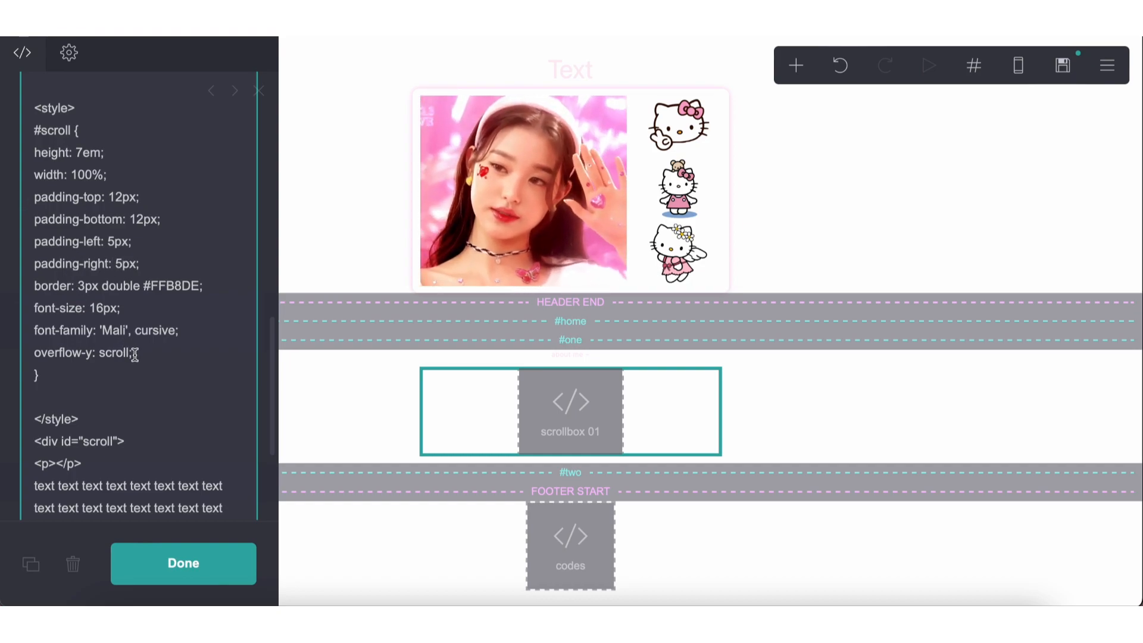
{"action": "left_click", "coordinate": [331, 225]}
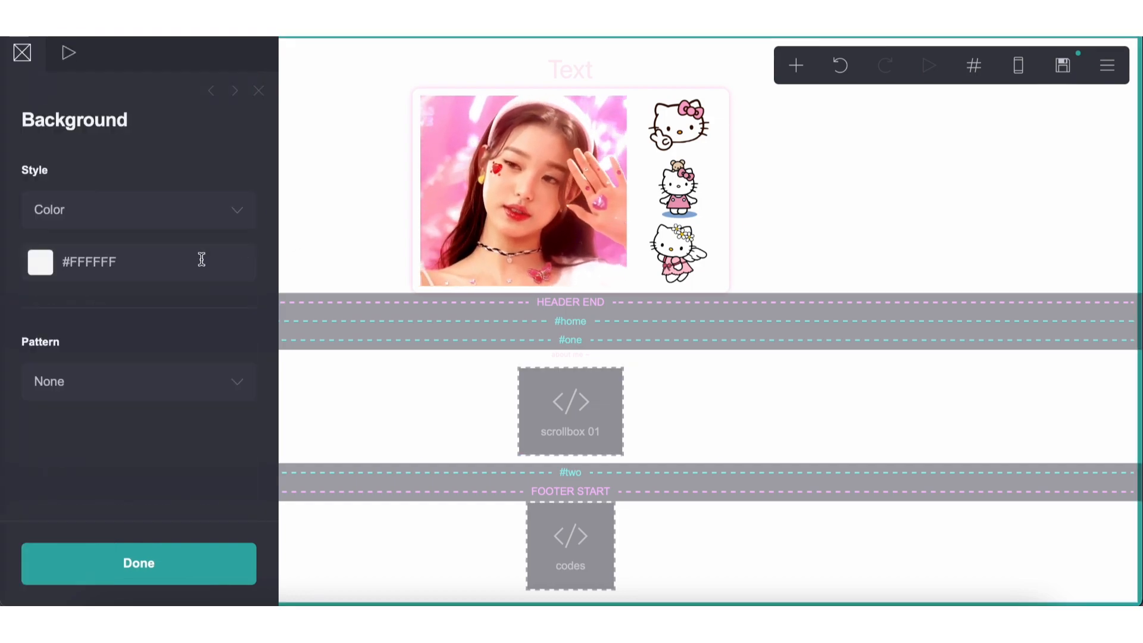
{"action": "left_click", "coordinate": [70, 262]}
{"action": "double_click", "coordinate": [98, 258]}
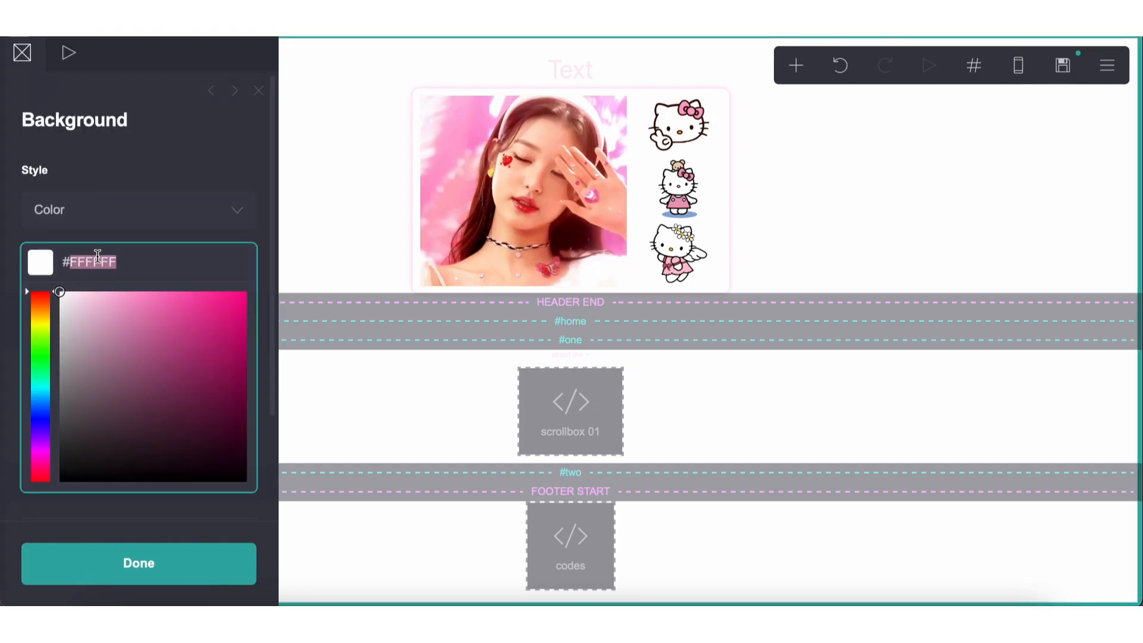
{"action": "type", "text": "FONT-F"}
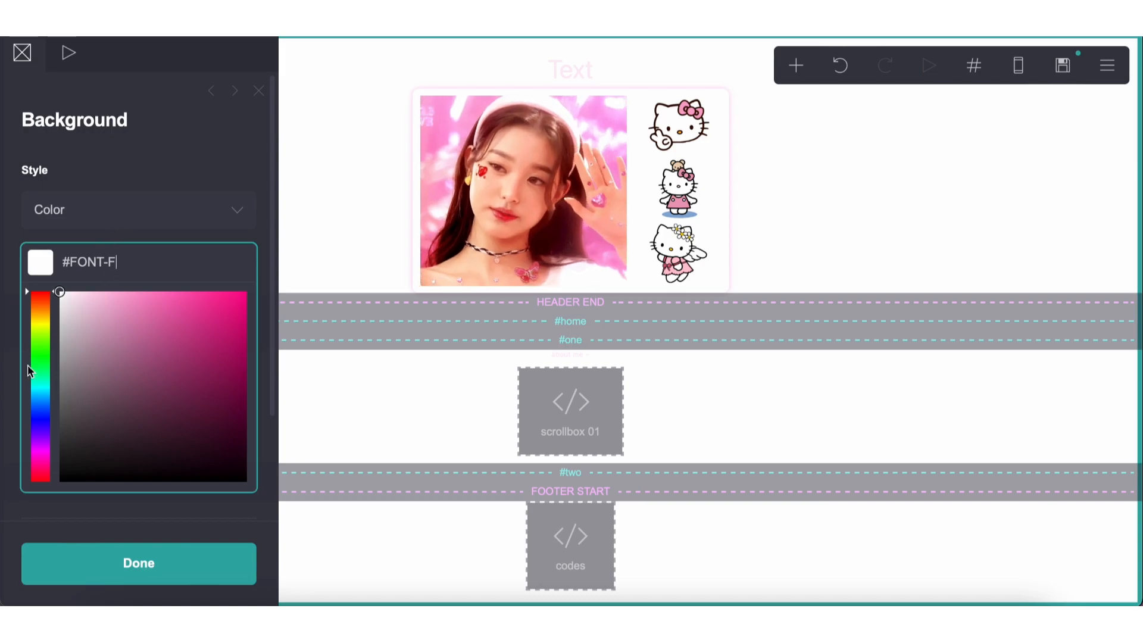
{"action": "left_click", "coordinate": [547, 401]}
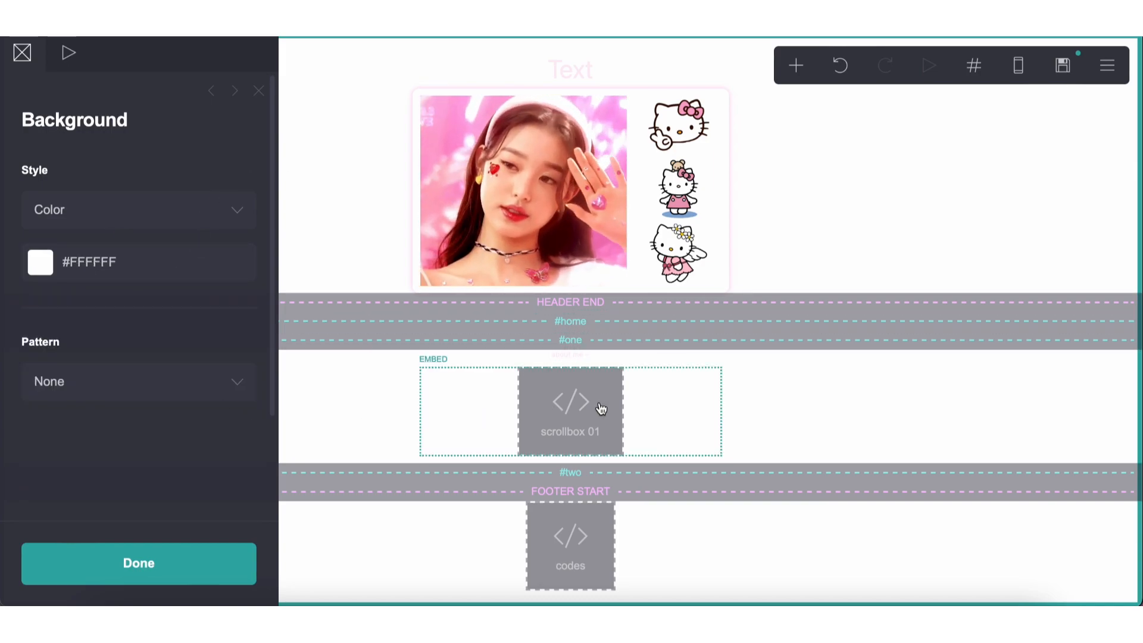
Step: Copy the hex code FFB8DE from the border declaration in the scrollbox 01 embed's #scroll rule
{"action": "left_click", "coordinate": [447, 377]}
{"action": "scroll", "coordinate": [61, 365], "scroll_direction": "down", "scroll_amount": 10}
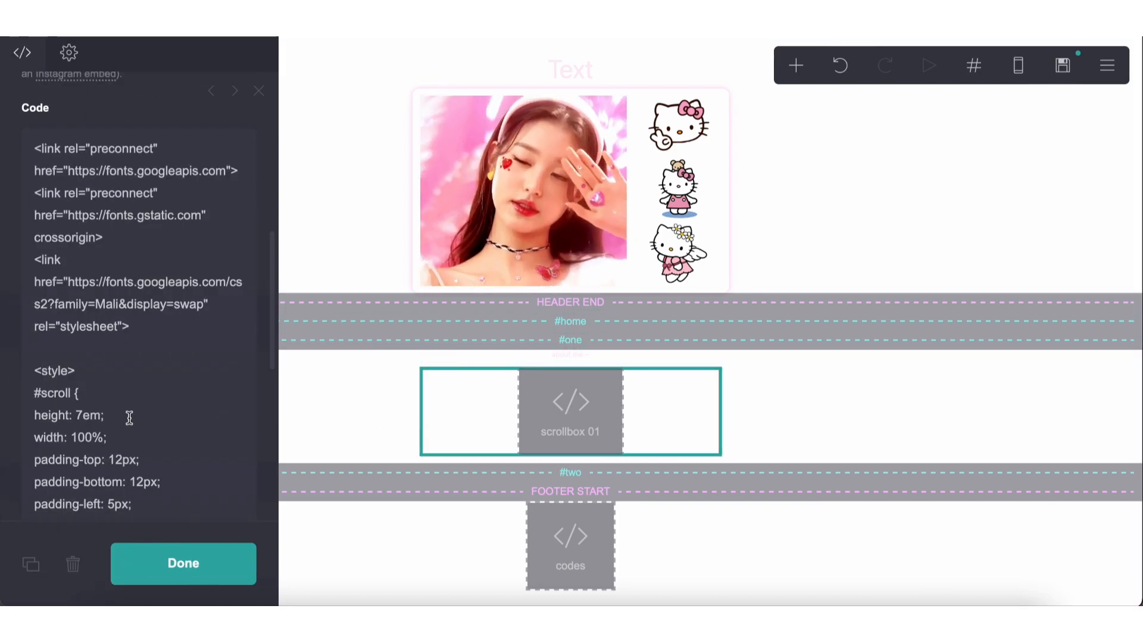
{"action": "scroll", "coordinate": [125, 369], "scroll_direction": "down", "scroll_amount": 5}
{"action": "double_click", "coordinate": [176, 239]}
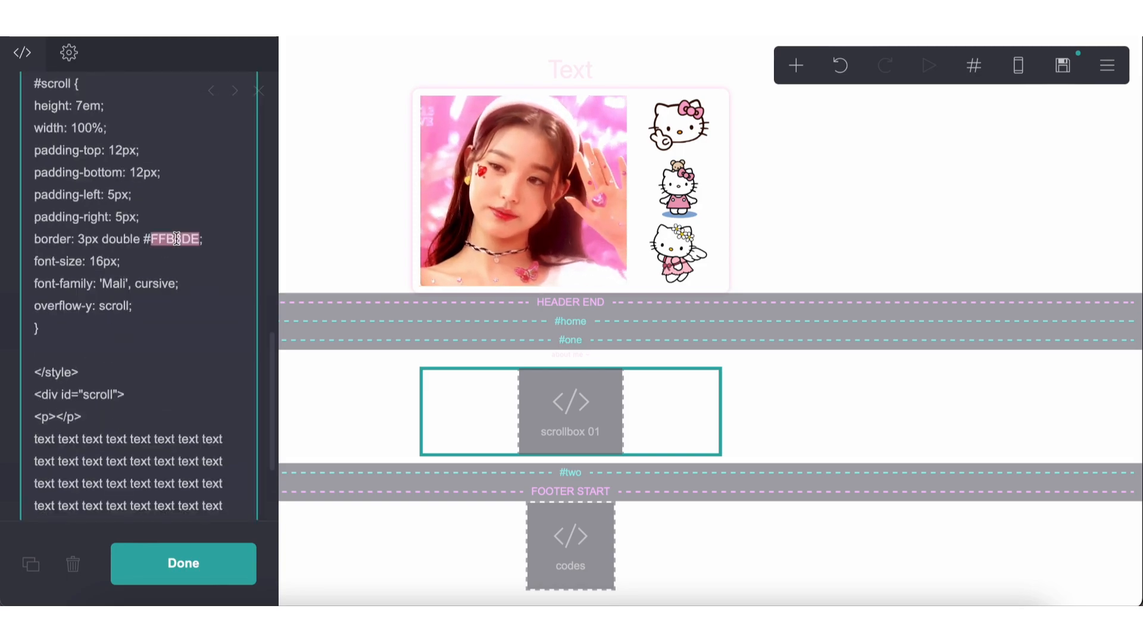
{"action": "right_click", "coordinate": [176, 239]}
{"action": "left_click", "coordinate": [231, 324]}
Step: Paste the copied pink as the page background color and lighten it to a very pale pink
{"action": "left_click", "coordinate": [358, 214]}
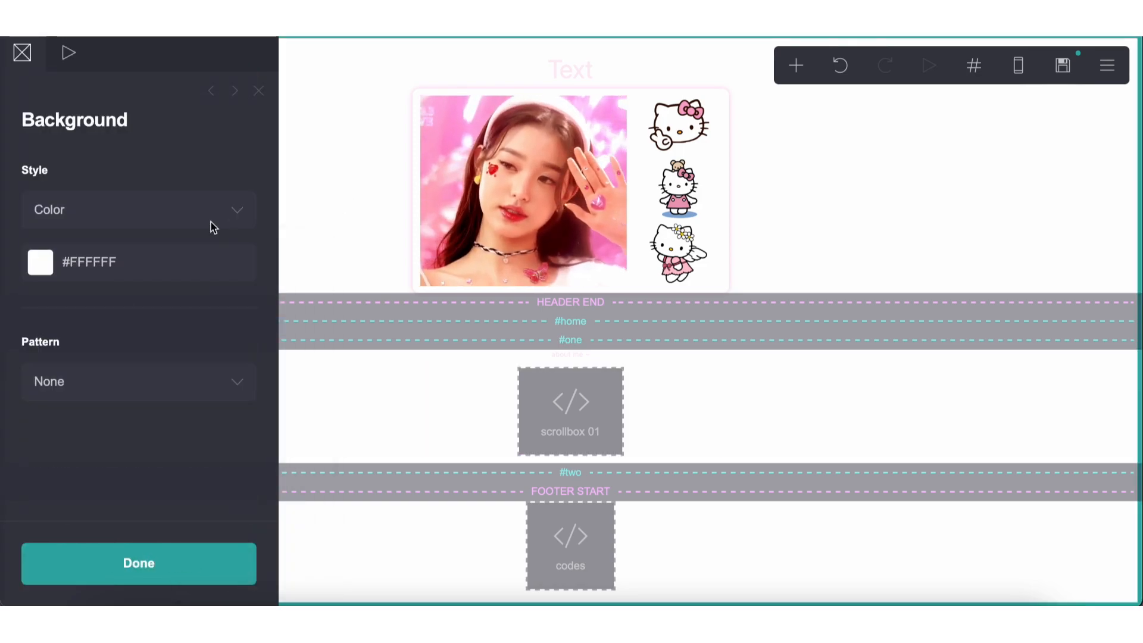
{"action": "double_click", "coordinate": [71, 262]}
{"action": "right_click", "coordinate": [95, 262]}
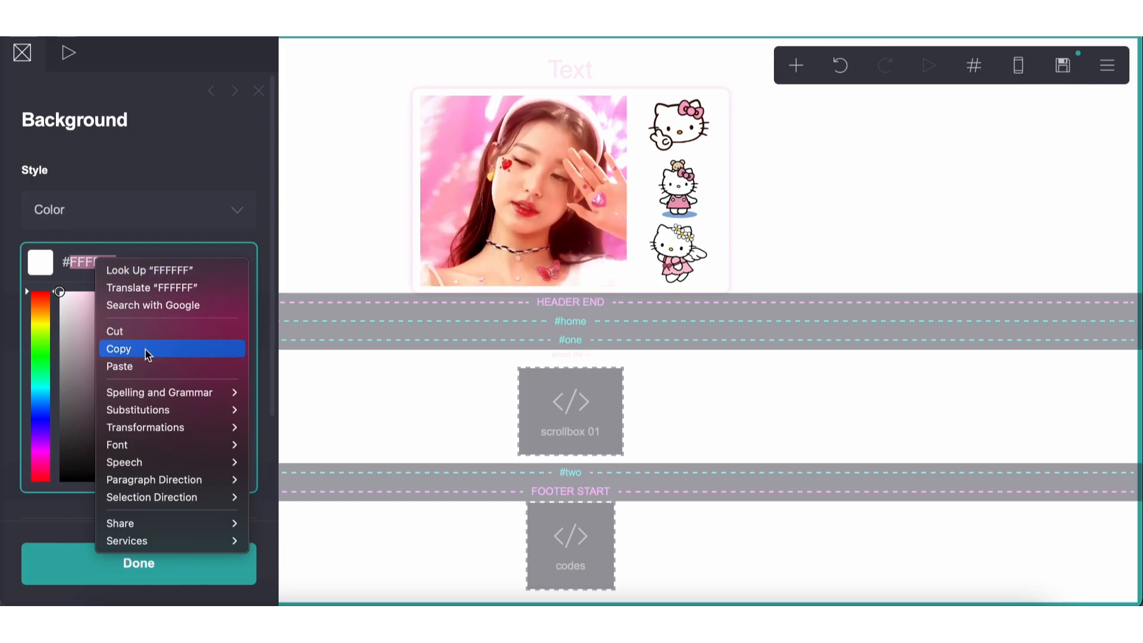
{"action": "left_click", "coordinate": [148, 366]}
{"action": "left_click_drag", "start_coordinate": [89, 294], "coordinate": [78, 272]}
Step: Copy the pale pink's hex code from the page background color and restore the background to #FFFFFF
{"action": "double_click", "coordinate": [94, 262]}
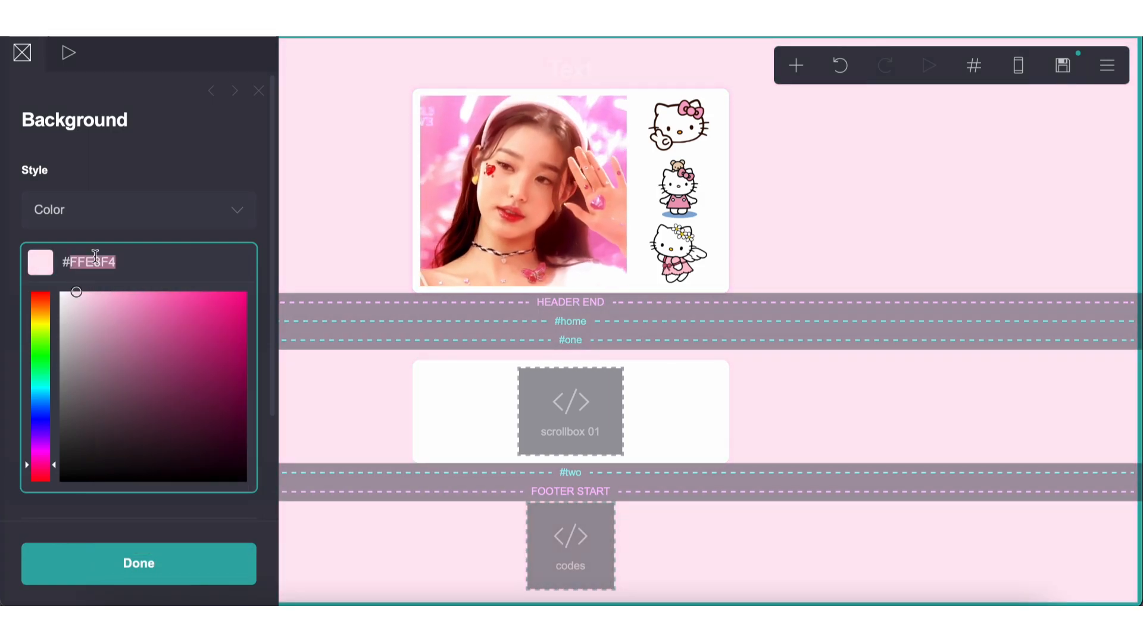
{"action": "right_click", "coordinate": [95, 262]}
{"action": "left_click", "coordinate": [143, 339]}
{"action": "left_click_drag", "start_coordinate": [76, 296], "coordinate": [55, 283]}
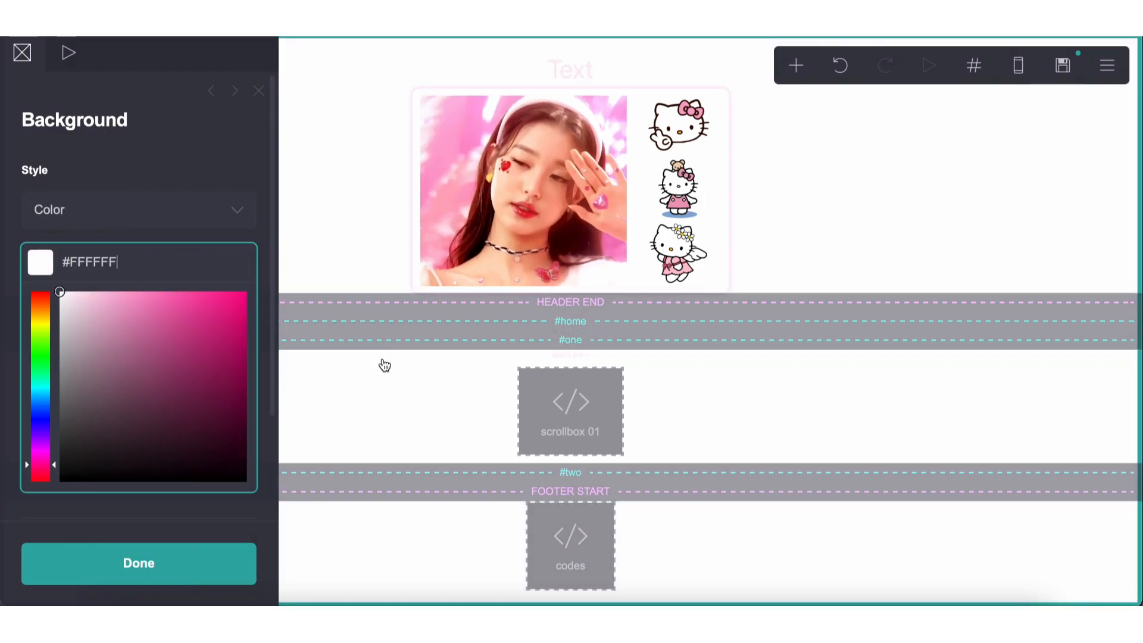
Step: Add background: #FFE8F4; on a new line below the border declaration in scrollbox 01's #scroll rule
{"action": "left_click", "coordinate": [579, 400]}
{"action": "scroll", "coordinate": [196, 374], "scroll_direction": "down", "scroll_amount": 5}
{"action": "scroll", "coordinate": [185, 351], "scroll_direction": "down", "scroll_amount": 10}
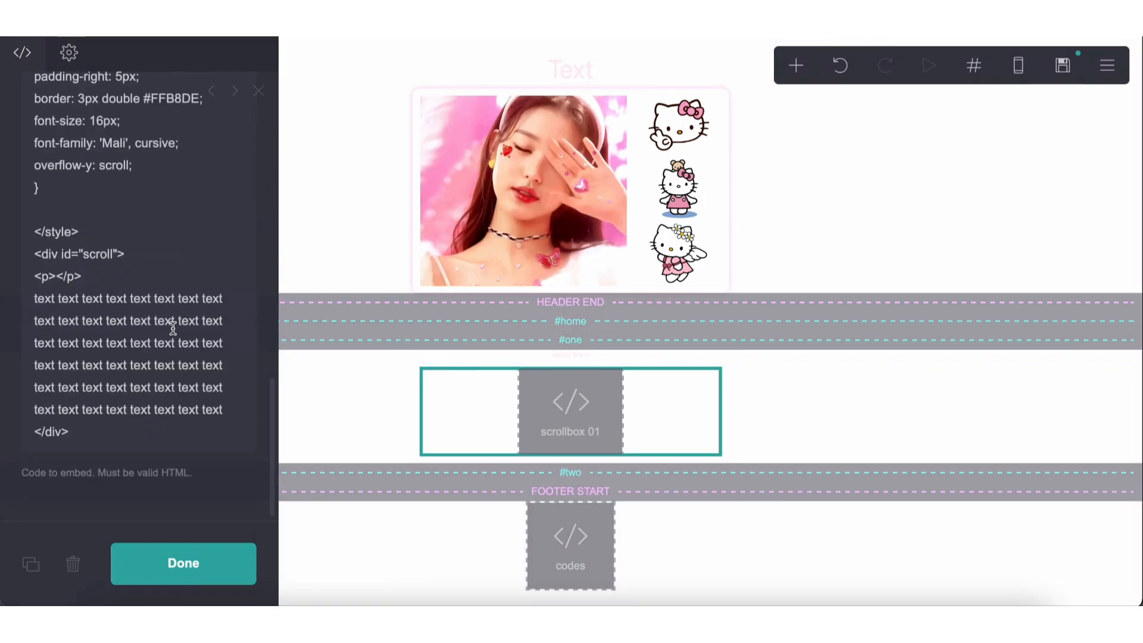
{"action": "scroll", "coordinate": [160, 217], "scroll_direction": "up", "scroll_amount": 3}
{"action": "left_click", "coordinate": [229, 243]}
{"action": "key", "text": "Return"}
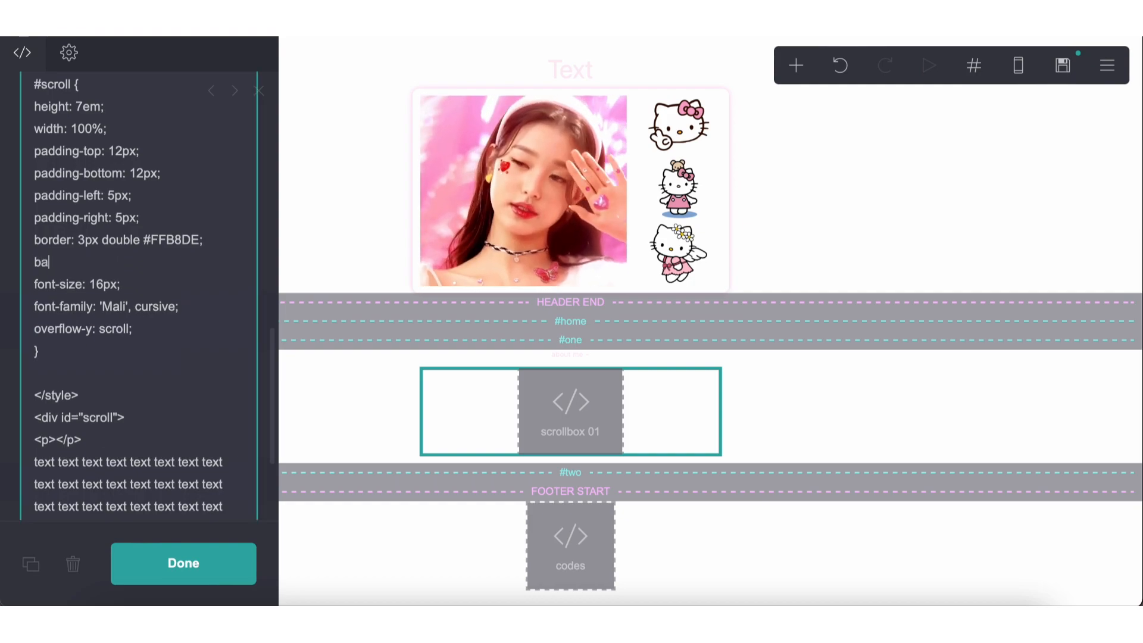
{"action": "type", "text": "background: #FFE8F4;"}
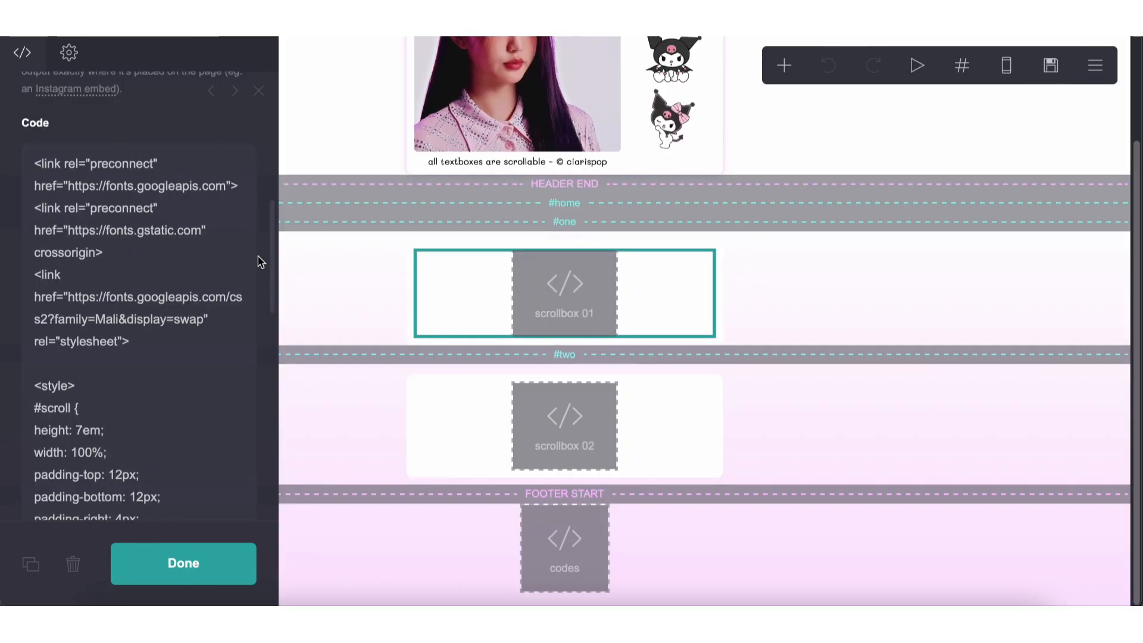
Step: Check the reference page's scrollbox 01 code and set the new #scroll rule's font-size to .75em
{"action": "scroll", "coordinate": [241, 274], "scroll_direction": "down", "scroll_amount": 4}
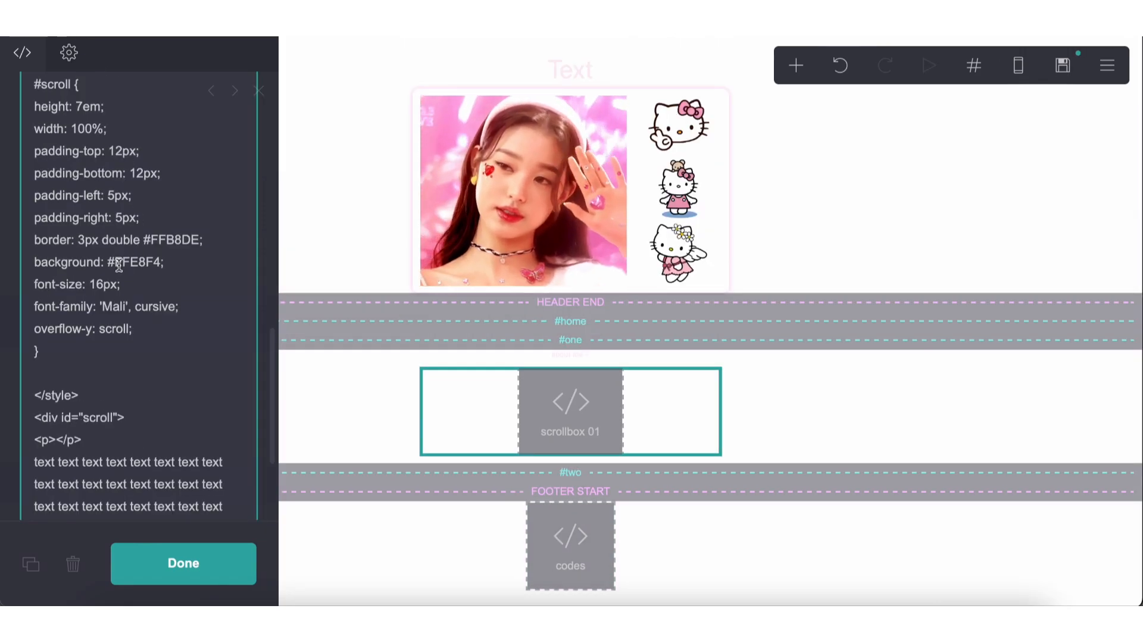
{"action": "double_click", "coordinate": [106, 284]}
{"action": "type", "text": ".75em"}
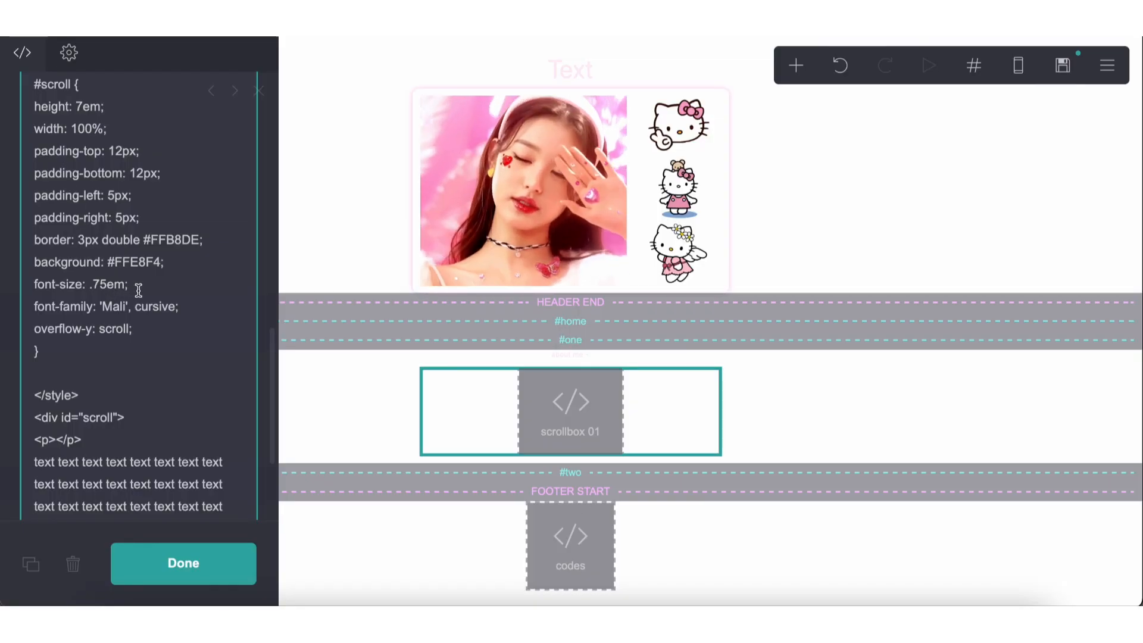
Step: Add border-radius: .5em; and line-height: 14px on new lines below the overflow-y declaration in the #scroll rule
{"action": "key", "text": "Return"}
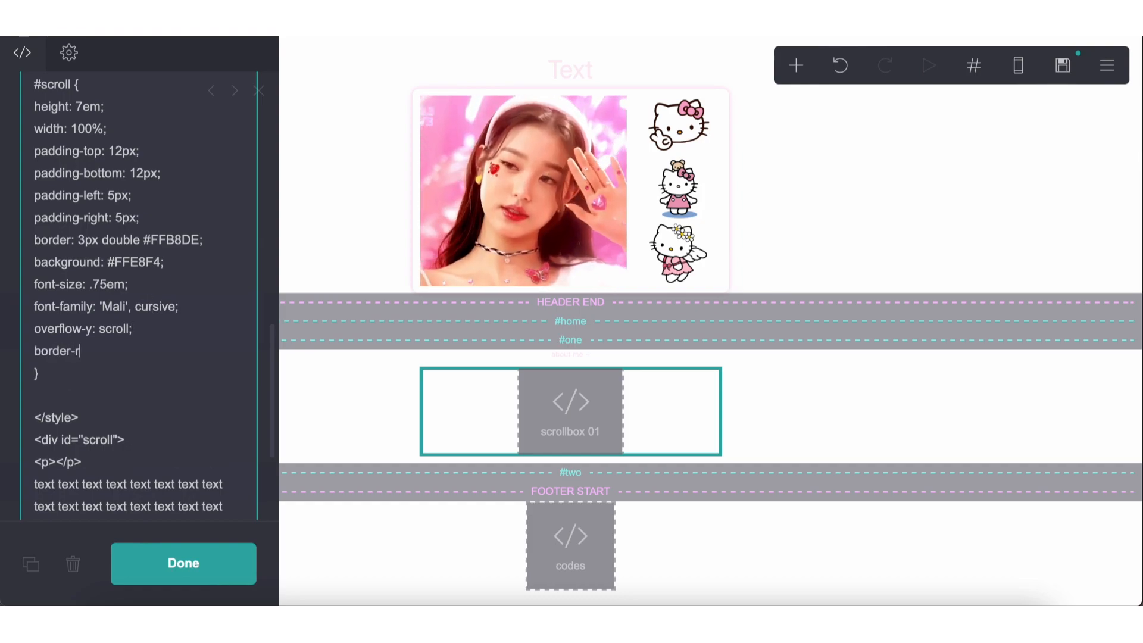
{"action": "key", "text": "BackSpace"}
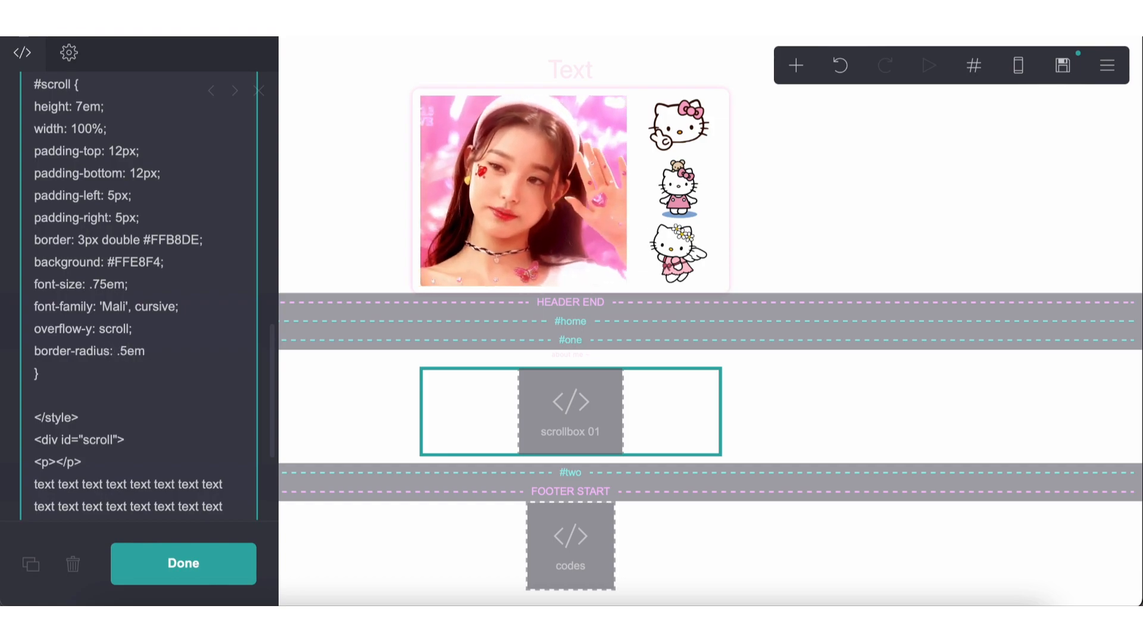
{"action": "key", "text": "Return"}
{"action": "type", "text": "line-height: 14px"}
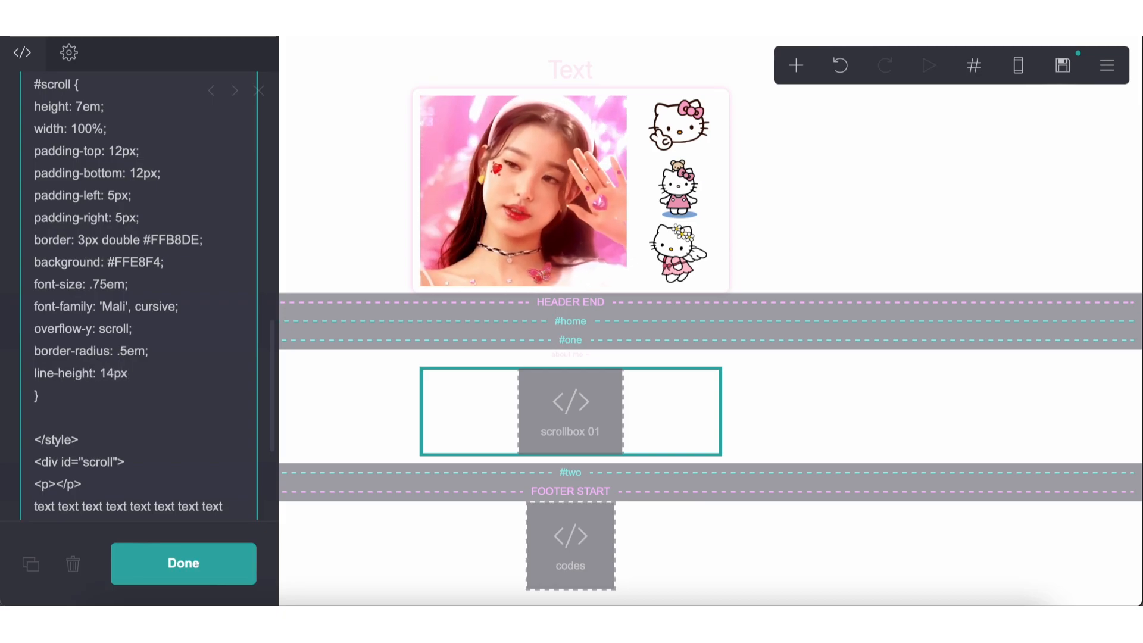
Step: Duplicate the block of placeholder text lines inside the scroll div, then select the whole scrollbox 01 embed code
{"action": "scroll", "coordinate": [143, 300], "scroll_direction": "down", "scroll_amount": 5}
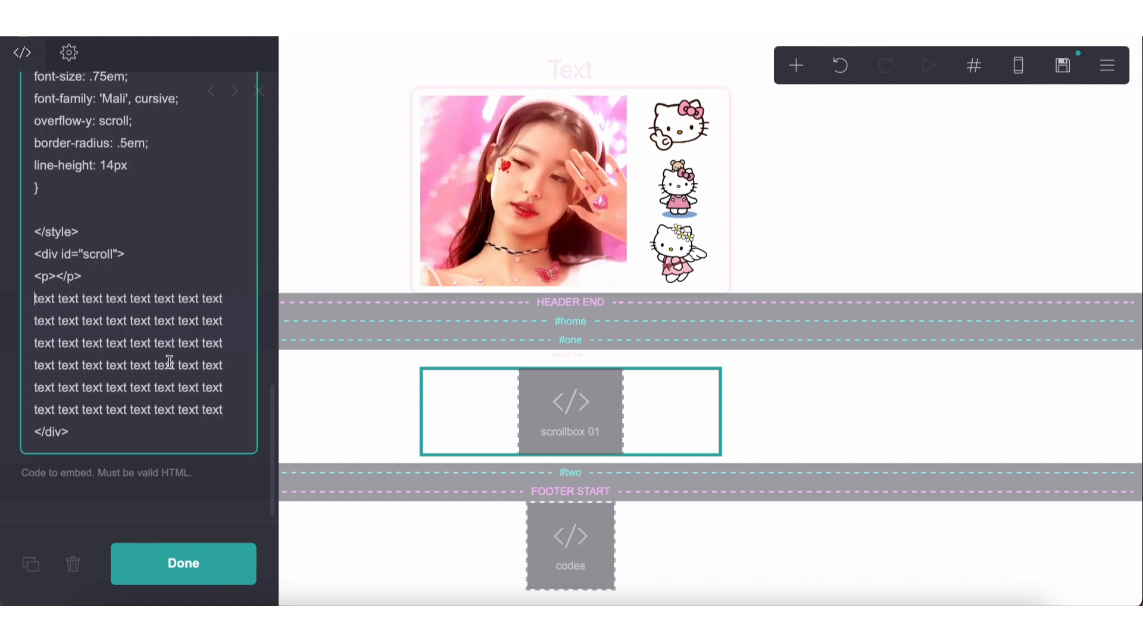
{"action": "left_click_drag", "start_coordinate": [226, 408], "coordinate": [29, 301]}
{"action": "key", "text": "ctrl+c"}
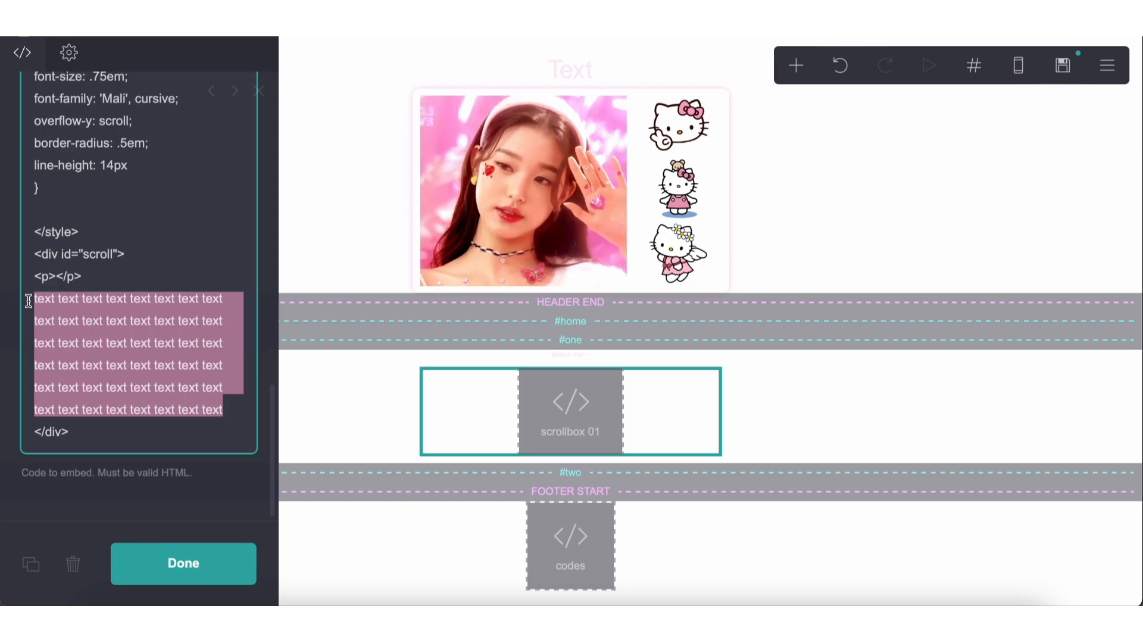
{"action": "left_click", "coordinate": [228, 408]}
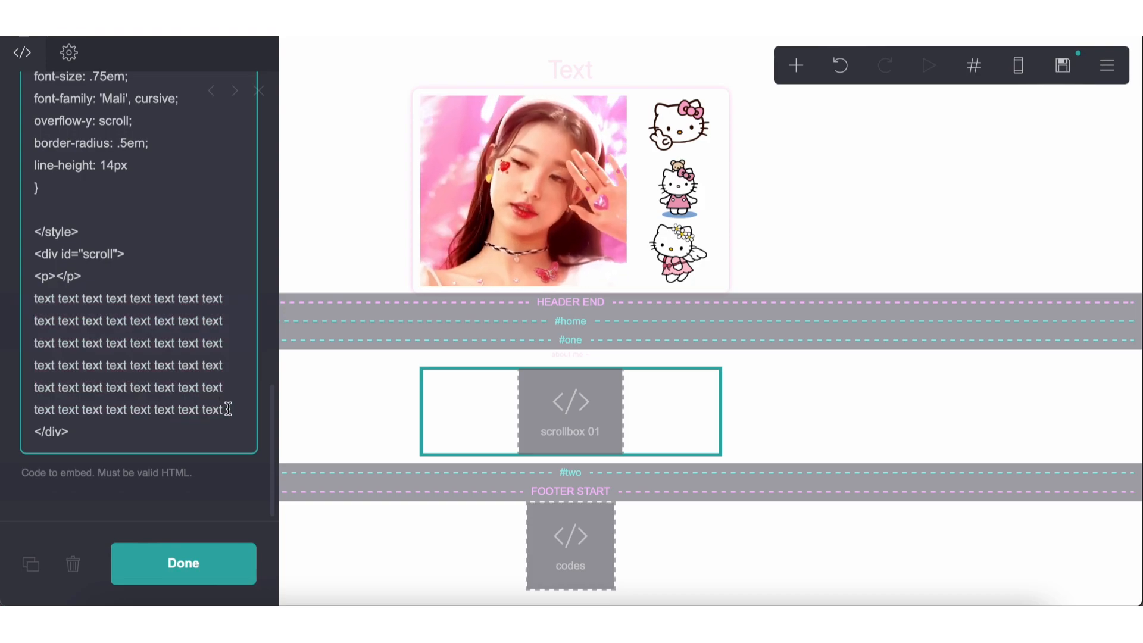
{"action": "key", "text": "ctrl+v"}
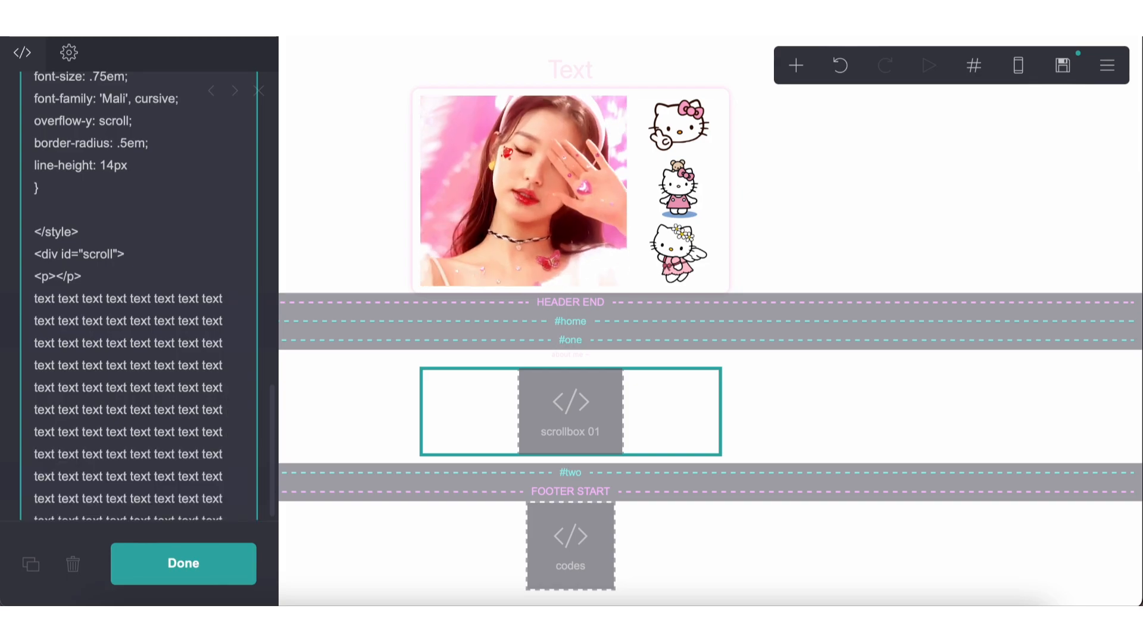
{"action": "scroll", "coordinate": [244, 378], "scroll_direction": "down", "scroll_amount": 3}
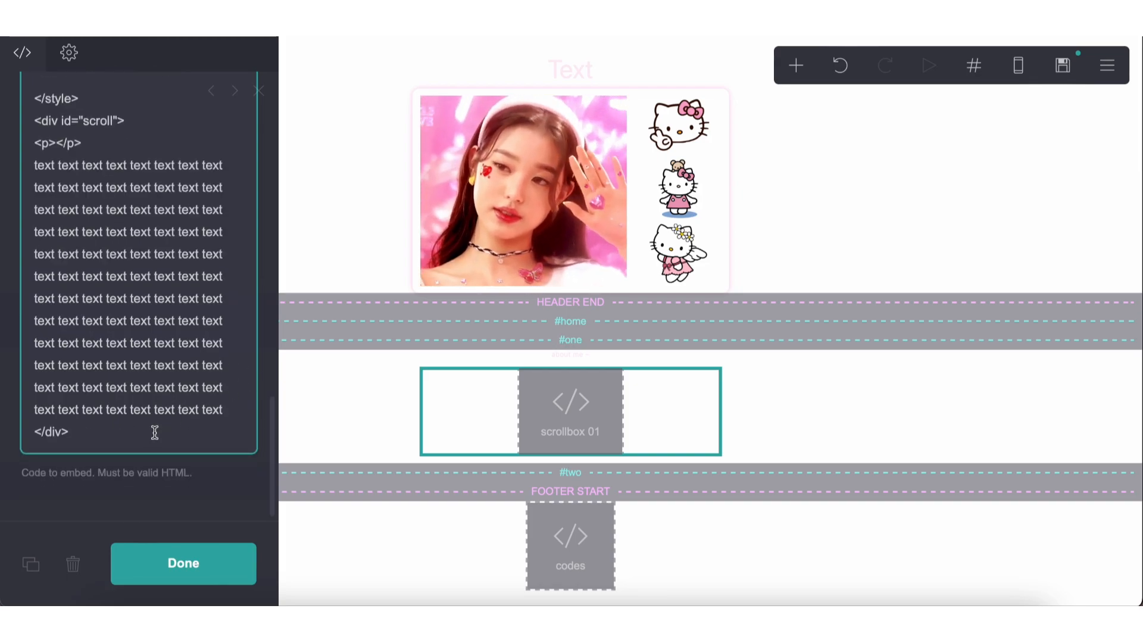
{"action": "key", "text": "ctrl+a"}
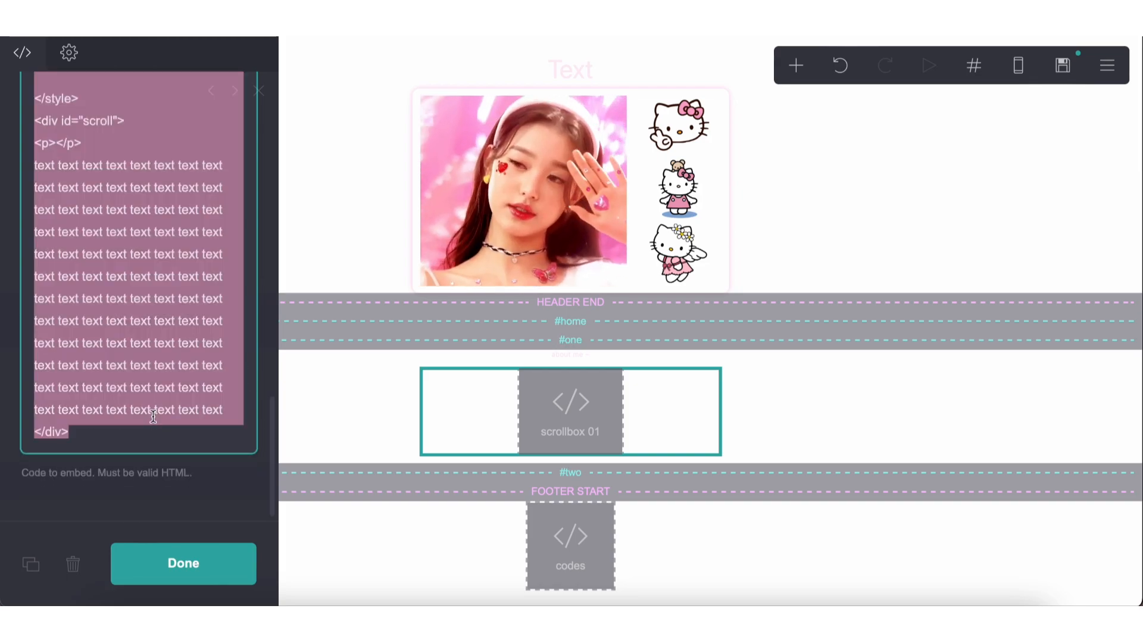
Step: Add a new element to the page and place it in the #two section above FOOTER START
{"action": "left_click", "coordinate": [399, 549]}
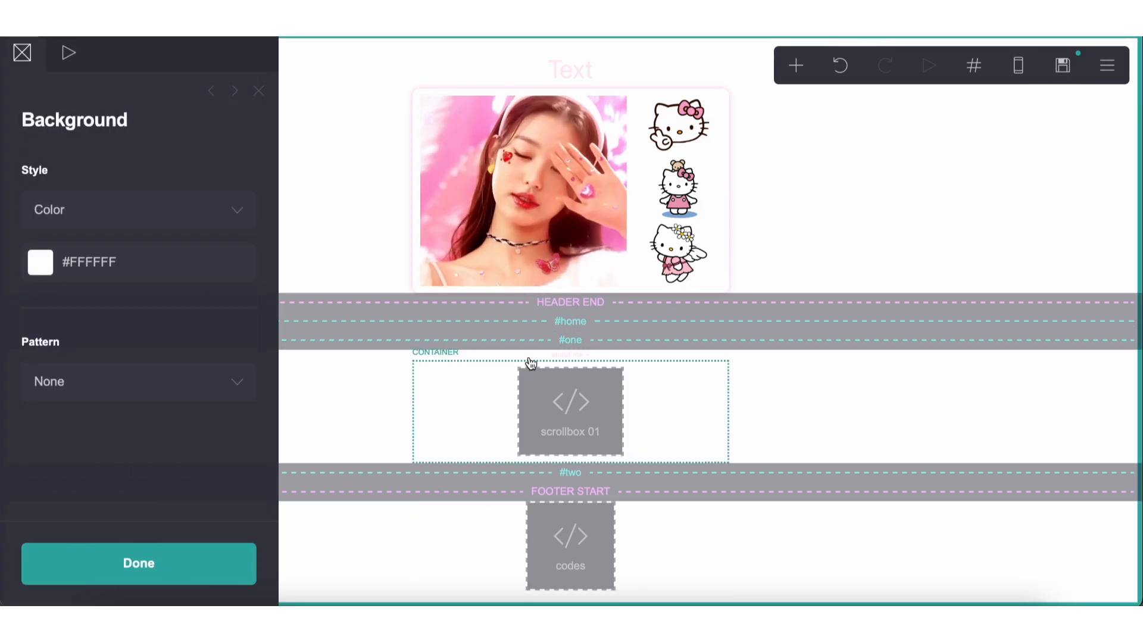
{"action": "left_click", "coordinate": [777, 536]}
{"action": "left_click", "coordinate": [796, 65]}
{"action": "left_click", "coordinate": [619, 138]}
{"action": "left_click_drag", "start_coordinate": [464, 592], "coordinate": [512, 478]}
Step: Swap the header's large Text title with the small text in section #one, placing the large title above scrollbox 01
{"action": "left_click", "coordinate": [569, 66]}
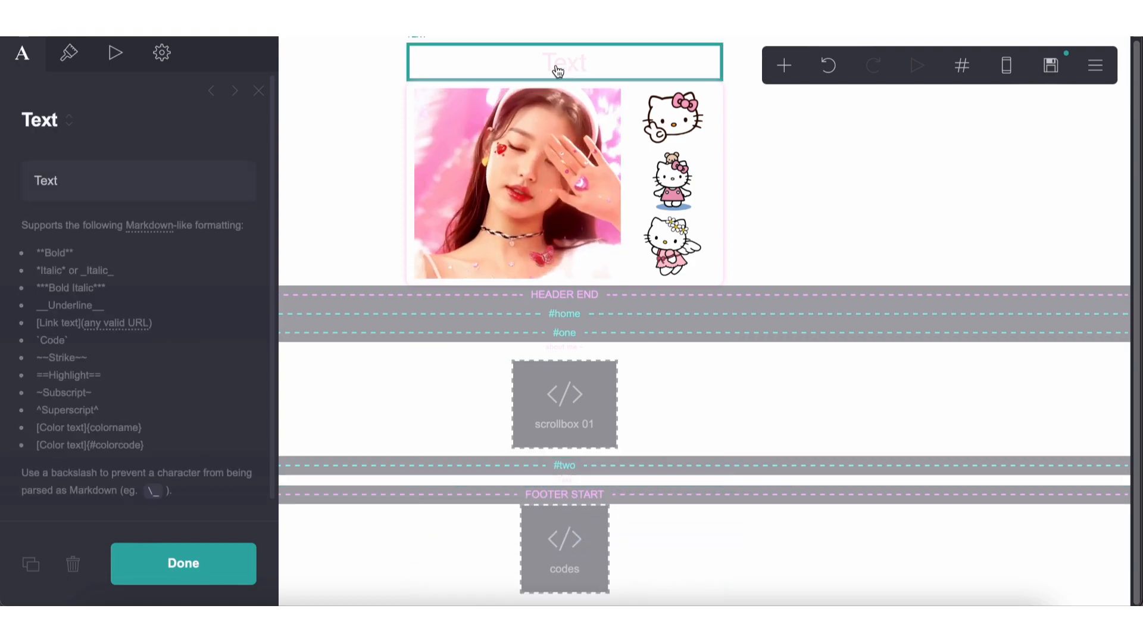
{"action": "left_click", "coordinate": [159, 55]}
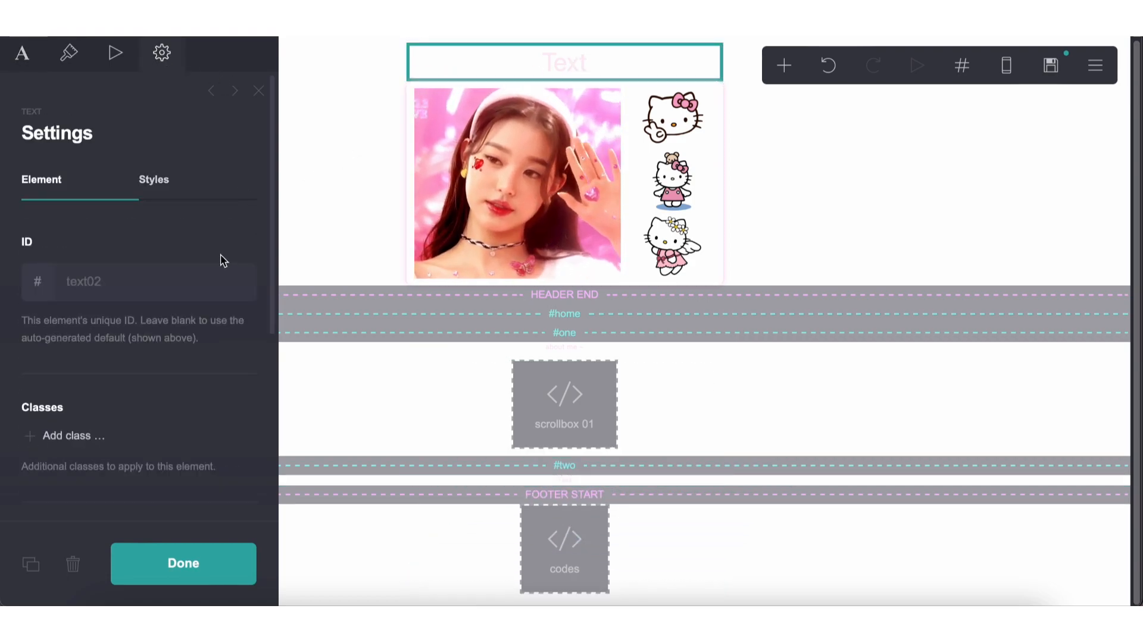
{"action": "left_click_drag", "start_coordinate": [573, 357], "coordinate": [572, 338]}
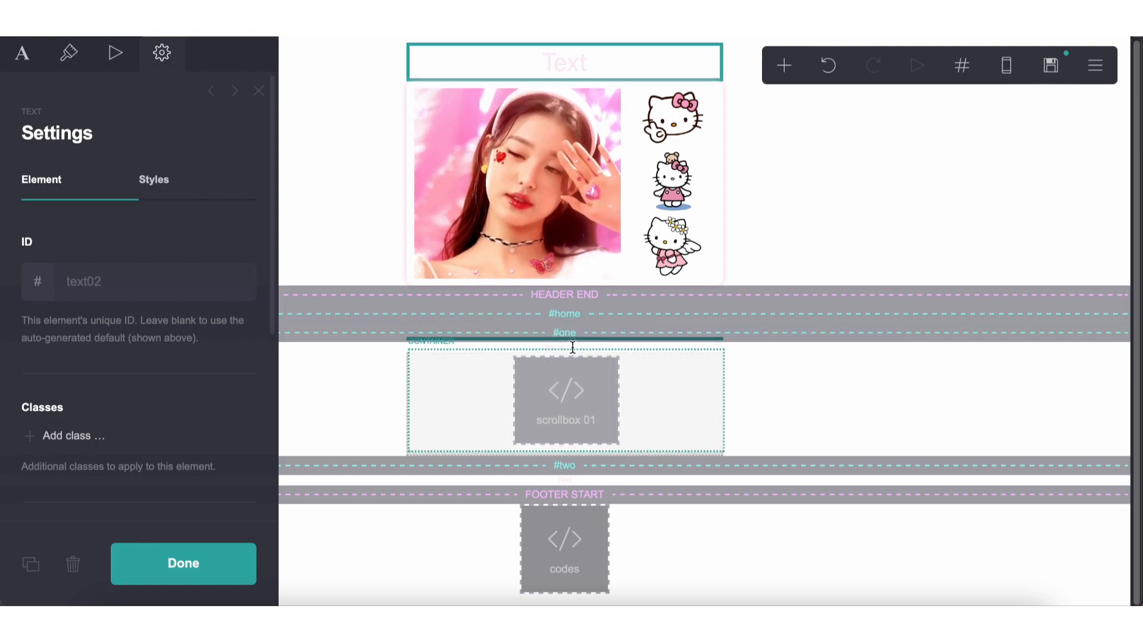
{"action": "left_click", "coordinate": [543, 454]}
{"action": "left_click_drag", "start_coordinate": [542, 455], "coordinate": [566, 327]}
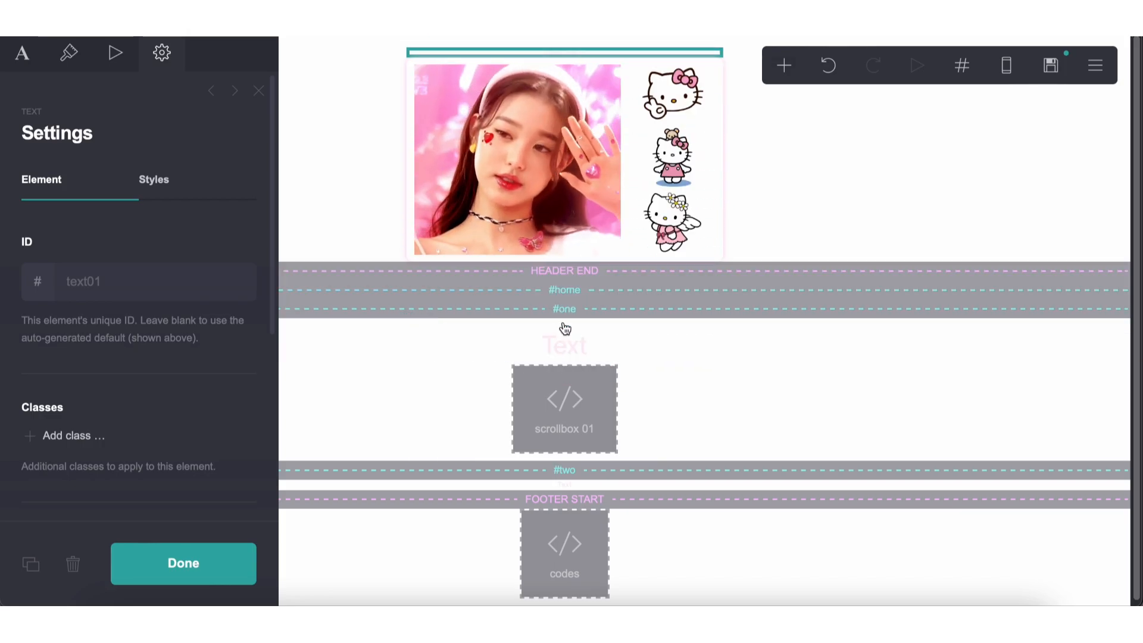
Step: Reduce the title above scrollbox 01 in section #one to size 0.5 and change its text to "about me ~"
{"action": "left_click", "coordinate": [566, 342]}
{"action": "left_click", "coordinate": [55, 54]}
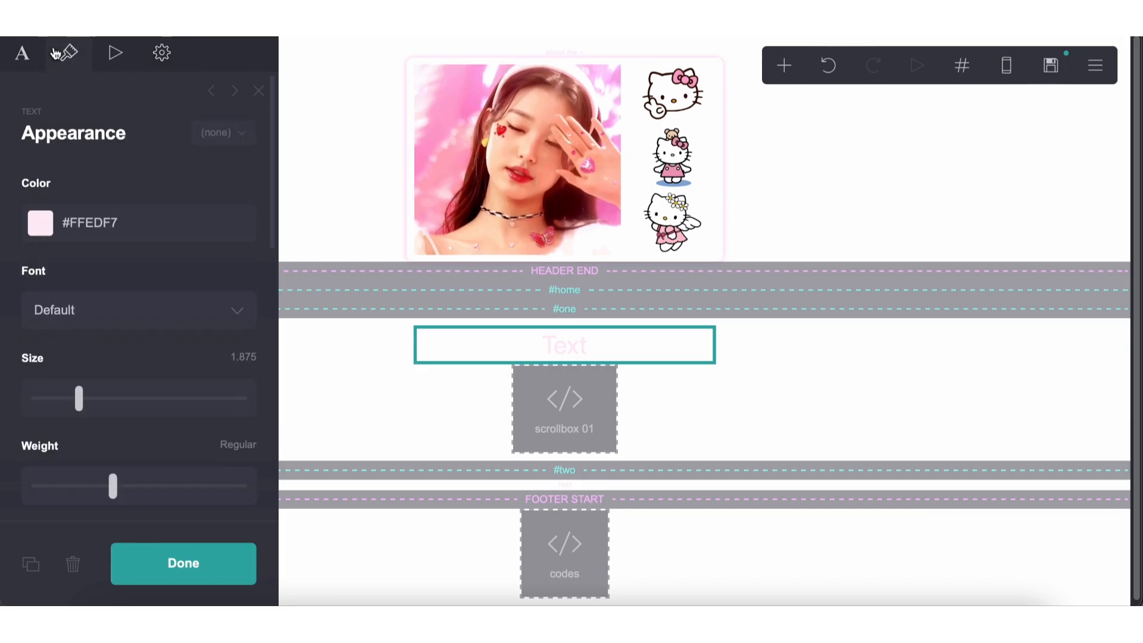
{"action": "left_click_drag", "start_coordinate": [78, 398], "coordinate": [30, 398]}
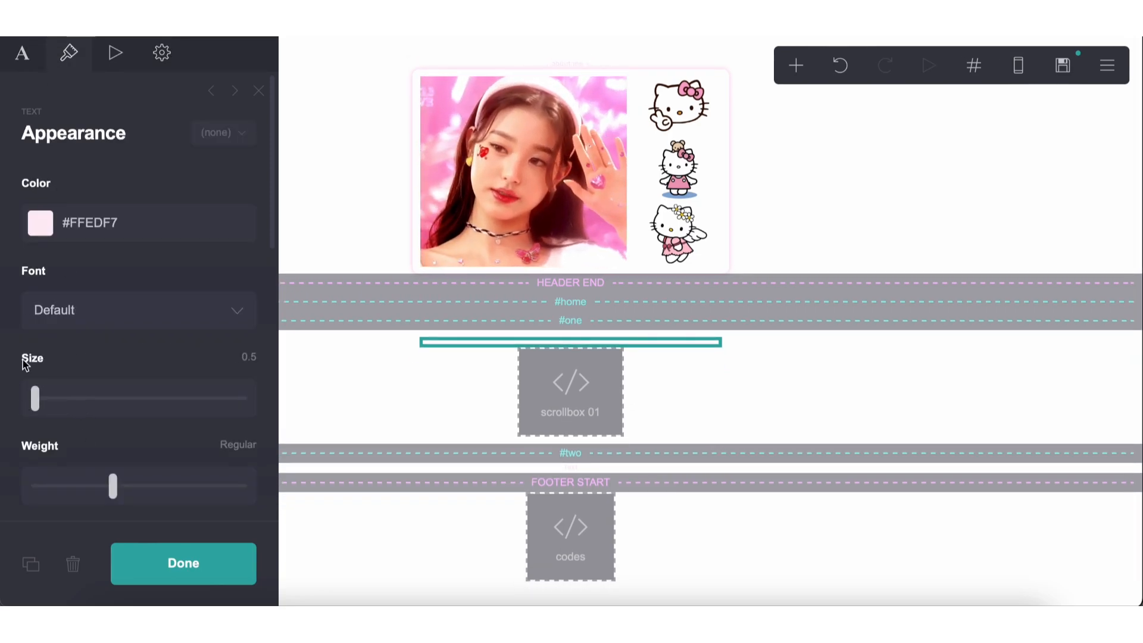
{"action": "left_click", "coordinate": [23, 53]}
{"action": "left_click", "coordinate": [19, 171]}
{"action": "type", "text": "about me ~"}
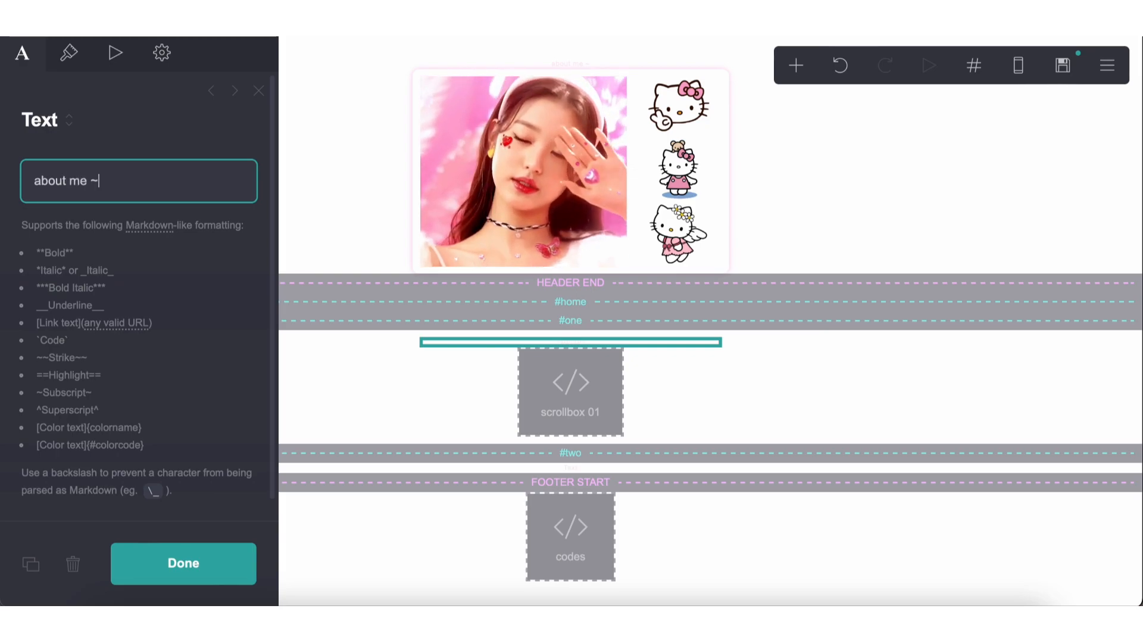
Step: Set the header's small text to size 1.875 and place it above the container holding the images
{"action": "mouse_move", "coordinate": [612, 66]}
{"action": "left_mouse_down"}
{"action": "mouse_move", "coordinate": [607, 54]}
{"action": "mouse_move", "coordinate": [632, 40]}
{"action": "mouse_move", "coordinate": [608, 95]}
{"action": "mouse_move", "coordinate": [608, 65]}
{"action": "left_mouse_up"}
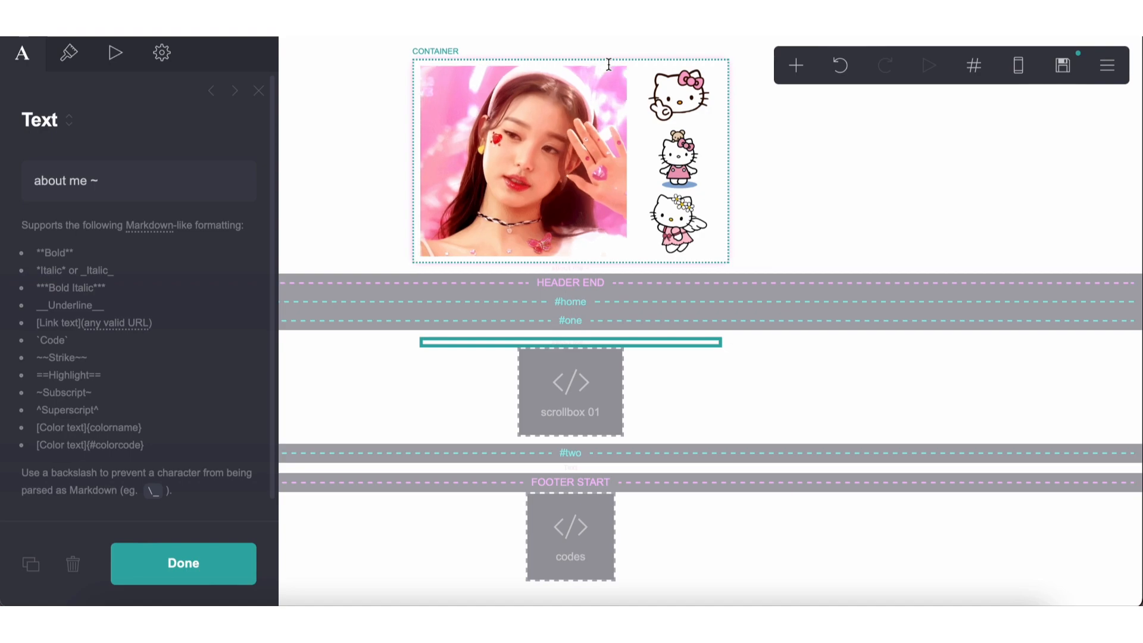
{"action": "left_click", "coordinate": [587, 270]}
{"action": "left_click", "coordinate": [64, 61]}
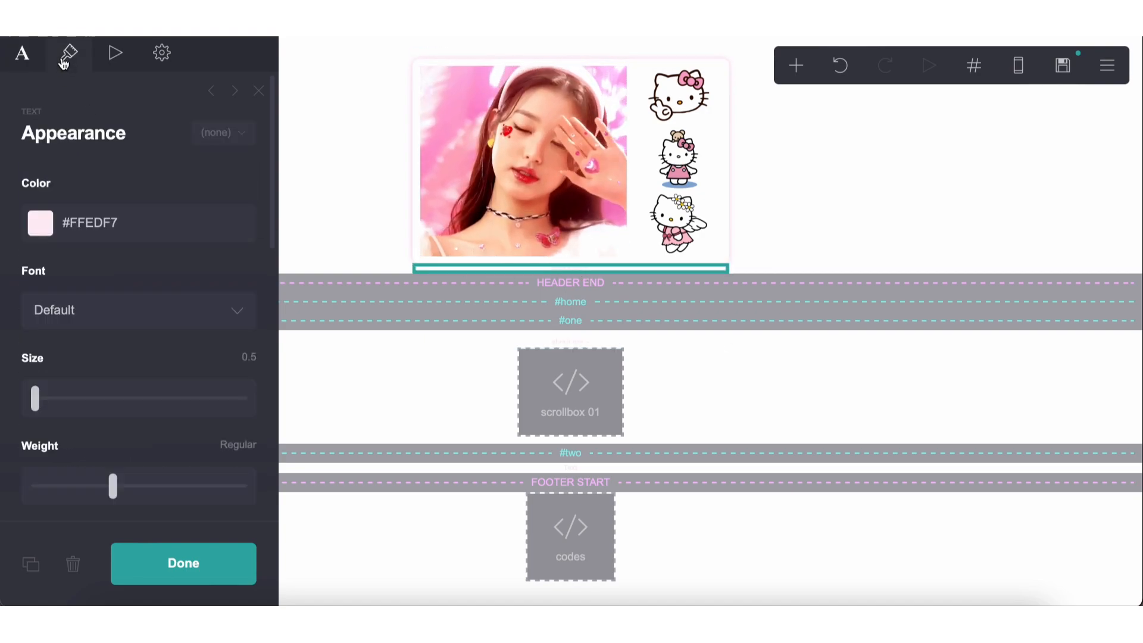
{"action": "left_click", "coordinate": [236, 357]}
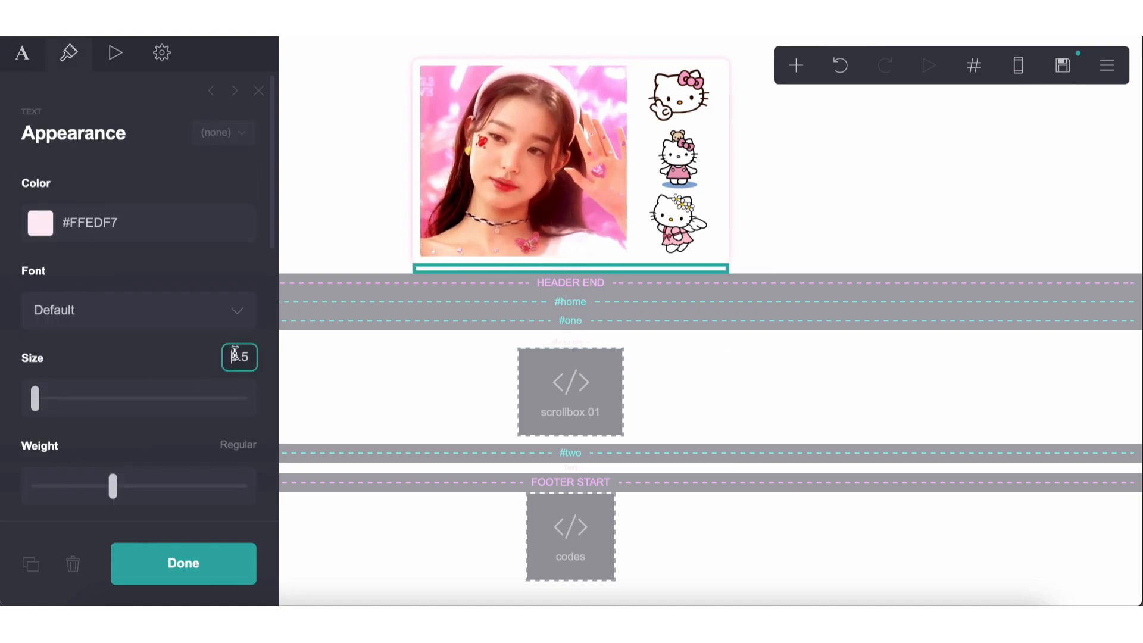
{"action": "key", "text": "BackSpace"}
{"action": "key", "text": "BackSpace"}
{"action": "key", "text": "BackSpace"}
{"action": "type", "text": "4"}
{"action": "key", "text": "BackSpace"}
{"action": "type", "text": "1.875"}
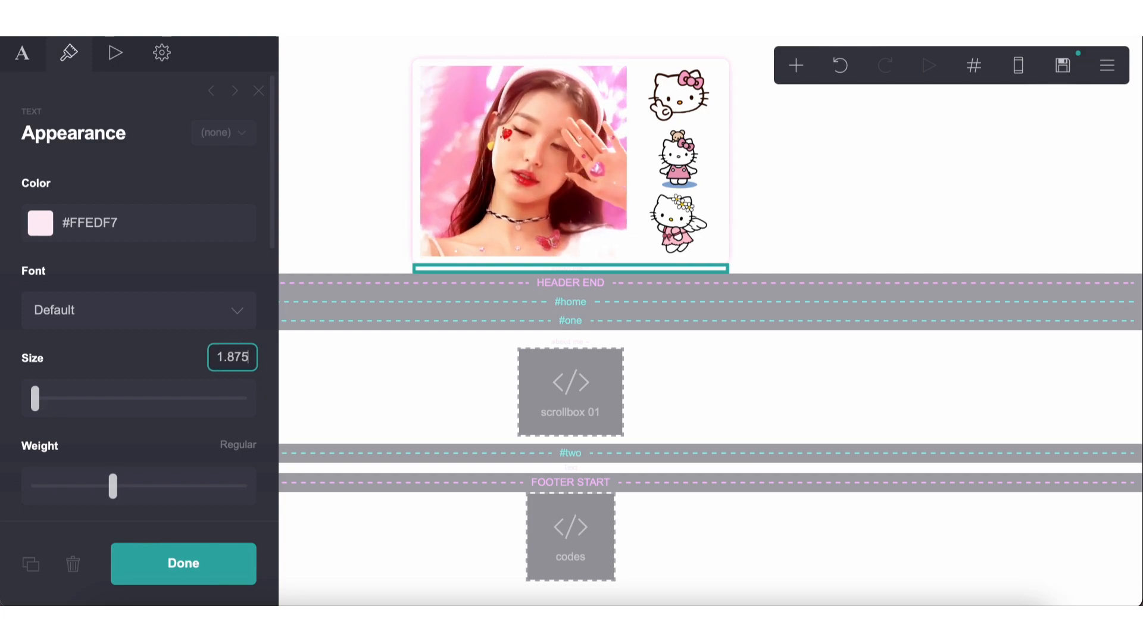
{"action": "key", "text": "Return"}
{"action": "left_click_drag", "start_coordinate": [429, 295], "coordinate": [582, 47]}
Step: Change the header title's text to "name!"
{"action": "left_click", "coordinate": [22, 52]}
{"action": "left_click_drag", "start_coordinate": [99, 173], "coordinate": [14, 171]}
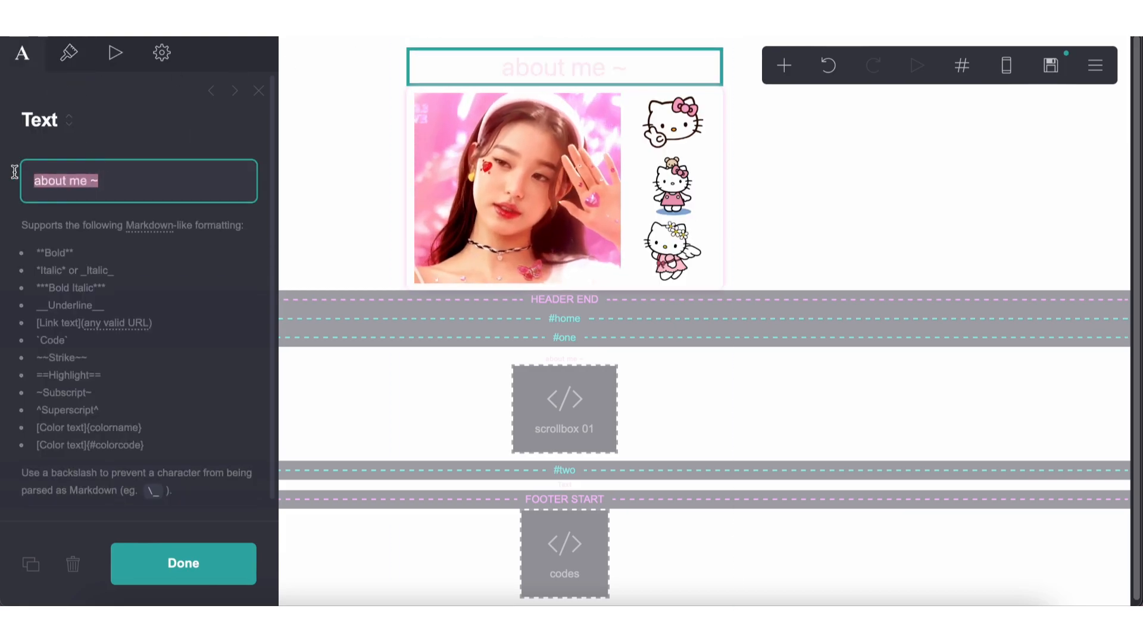
{"action": "type", "text": "name!"}
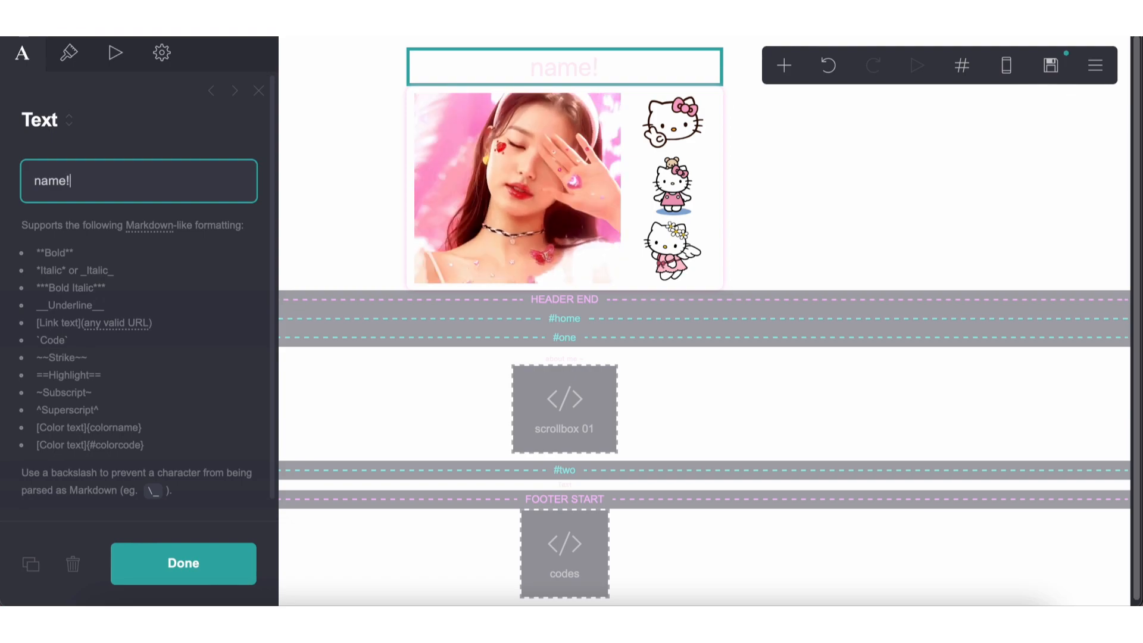
{"action": "left_click", "coordinate": [725, 406]}
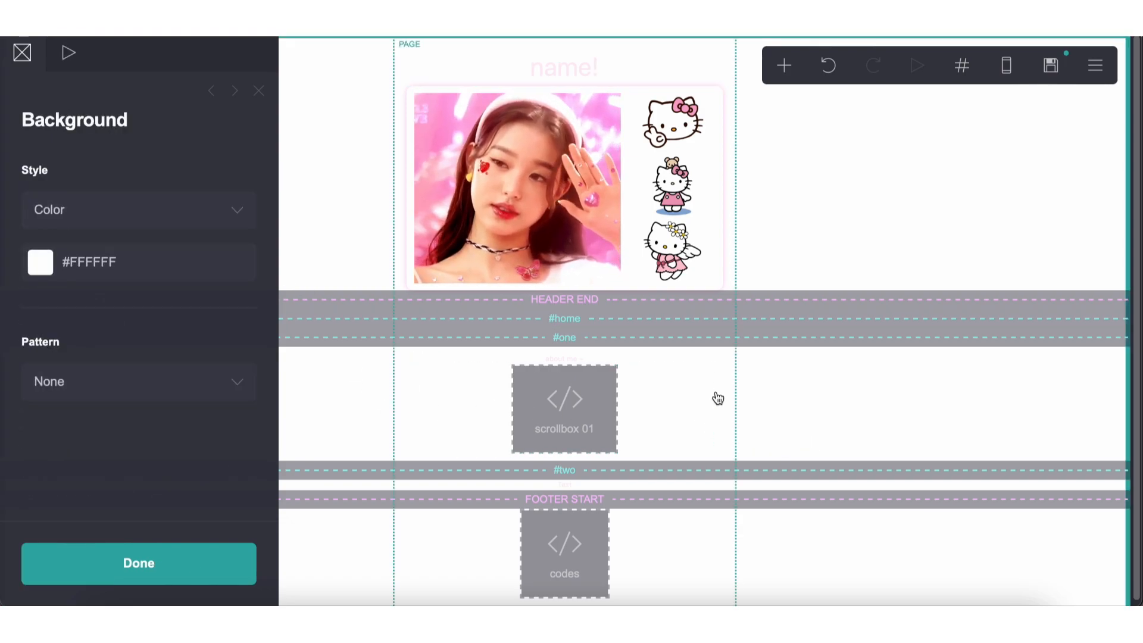
Step: Change the text in section #two to "my rules" and move section #one's small title above its container
{"action": "left_click", "coordinate": [582, 487]}
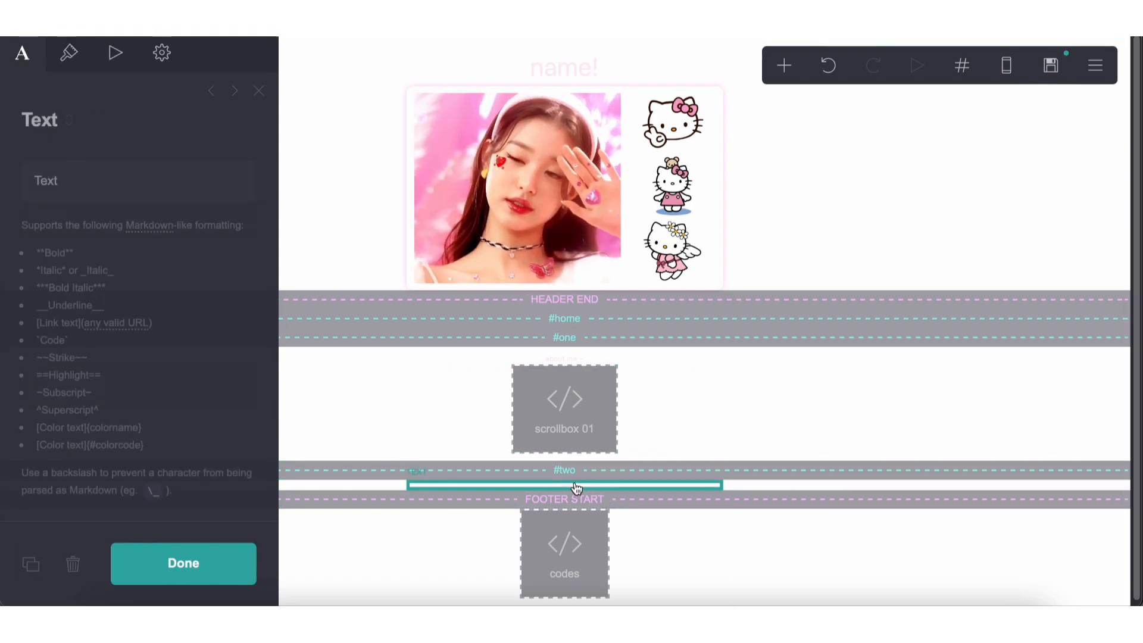
{"action": "left_click_drag", "start_coordinate": [75, 189], "coordinate": [2, 160]}
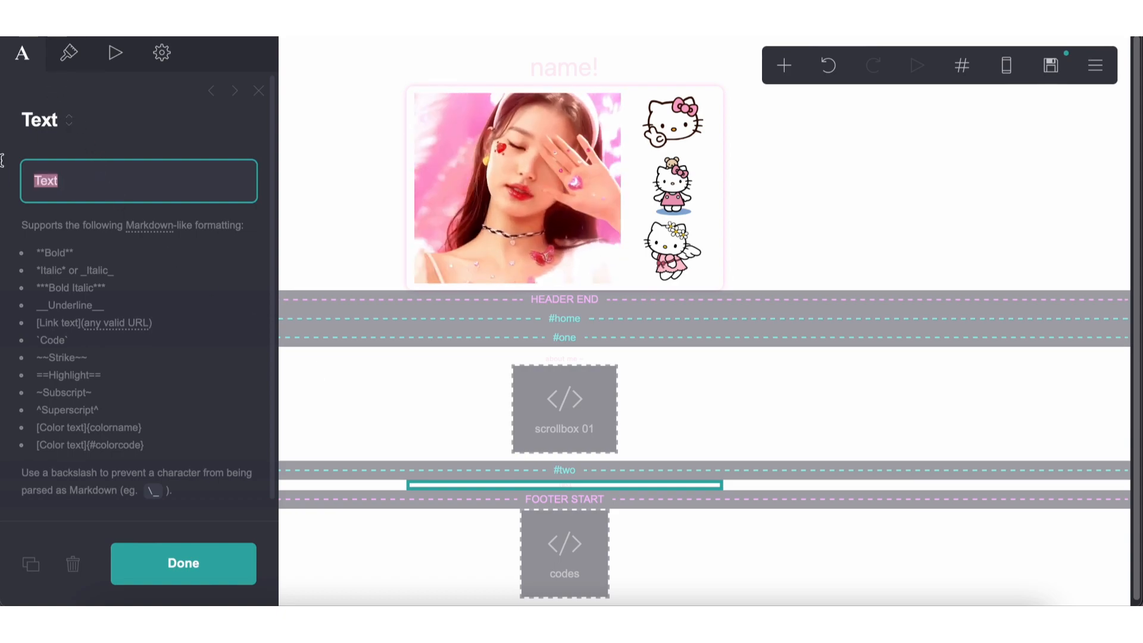
{"action": "type", "text": "my"}
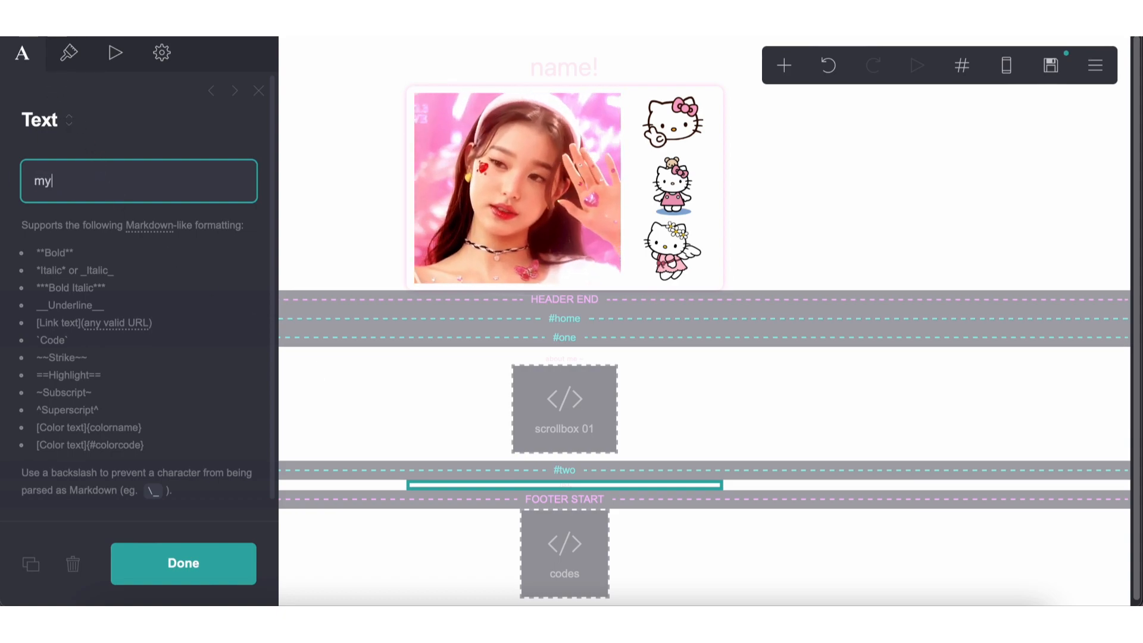
{"action": "type", "text": " rules"}
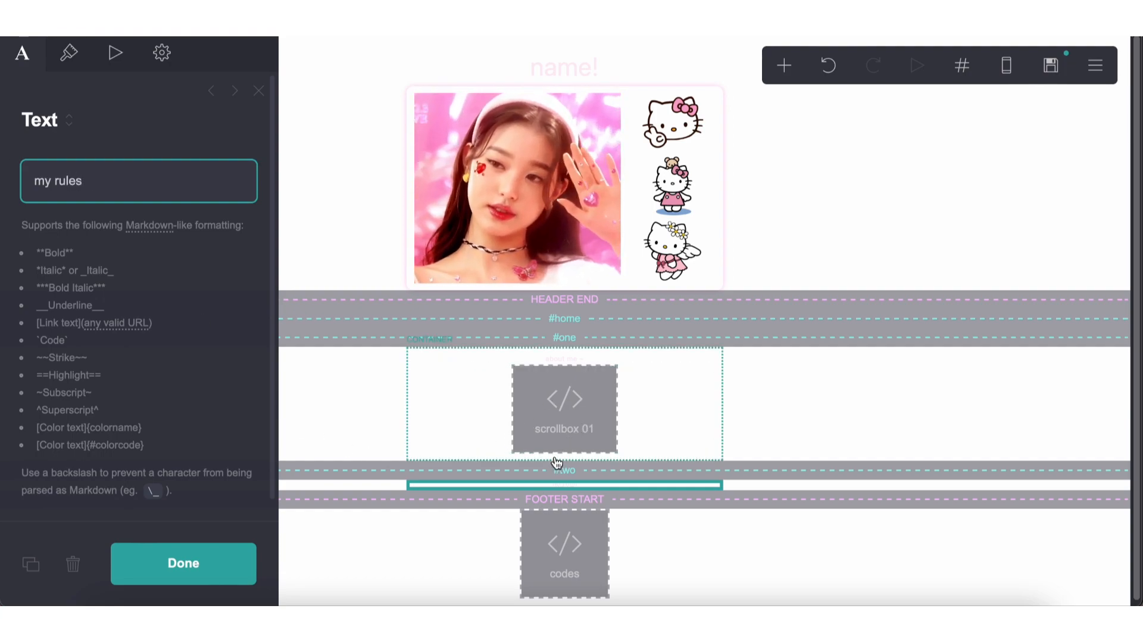
{"action": "left_click_drag", "start_coordinate": [569, 362], "coordinate": [568, 343]}
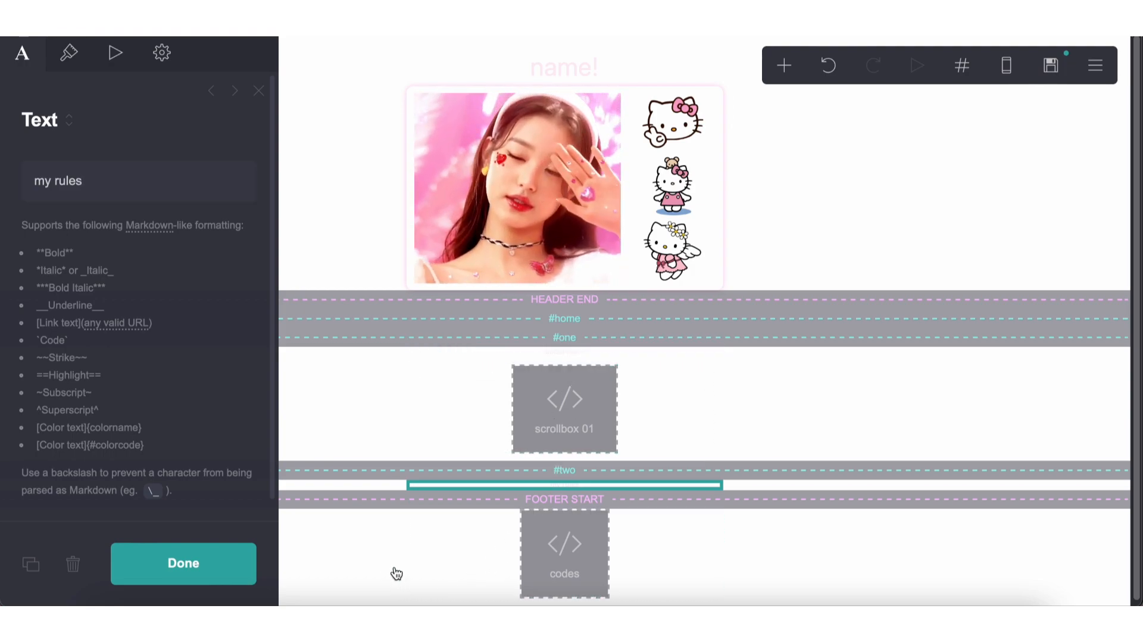
{"action": "left_click", "coordinate": [319, 571]}
Step: Add a container below the title in section #two and place a copy of the scrollbox 01 embed inside it
{"action": "left_click", "coordinate": [784, 65]}
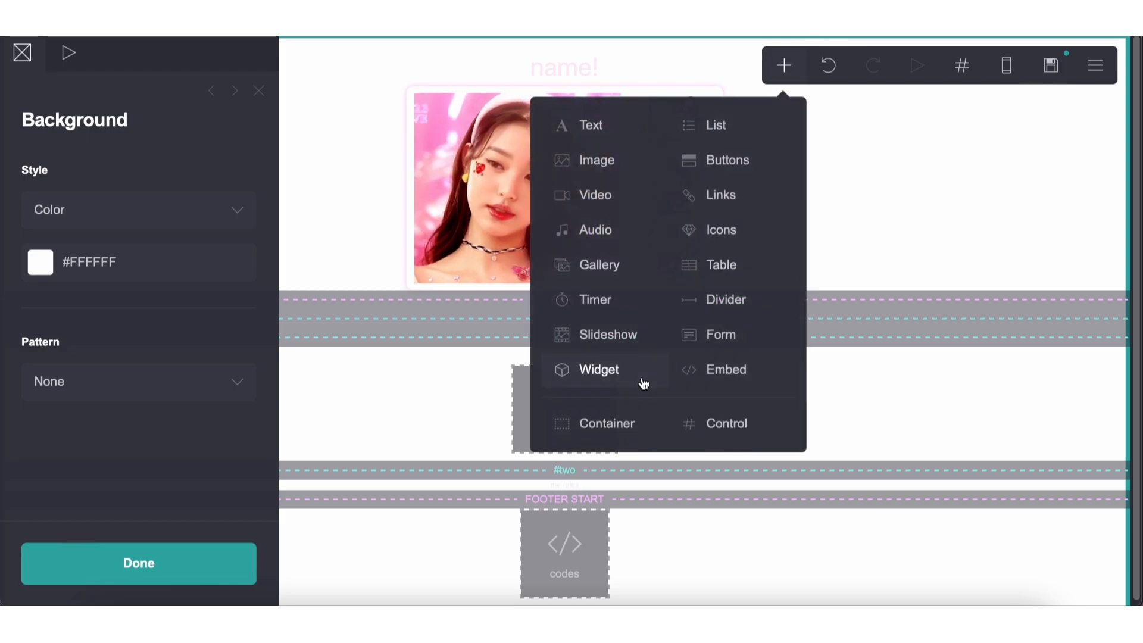
{"action": "left_click", "coordinate": [620, 430]}
{"action": "left_click_drag", "start_coordinate": [536, 559], "coordinate": [545, 393]}
{"action": "left_click_drag", "start_coordinate": [558, 325], "coordinate": [558, 465]}
Step: Relabel the copied embed in section #two as "scrollbox 02"
{"action": "left_click", "coordinate": [115, 355]}
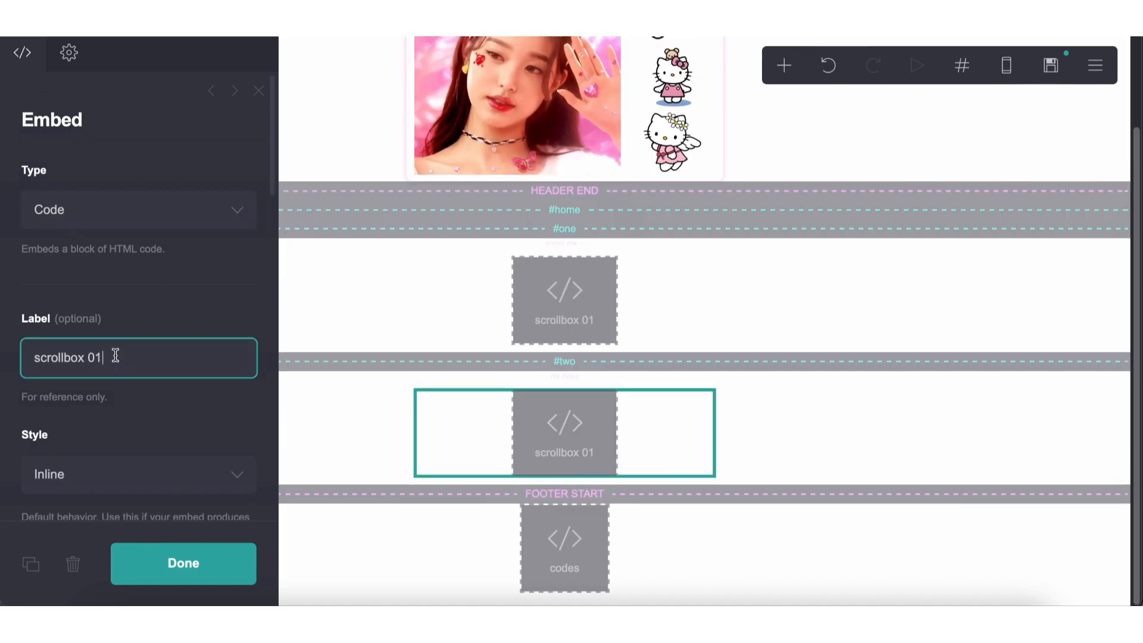
{"action": "key", "text": "BackSpace"}
{"action": "type", "text": "2"}
Step: Add an empty "#text02, #text03 {" rule below the #text01 rule in the codes embed
{"action": "left_click", "coordinate": [564, 571]}
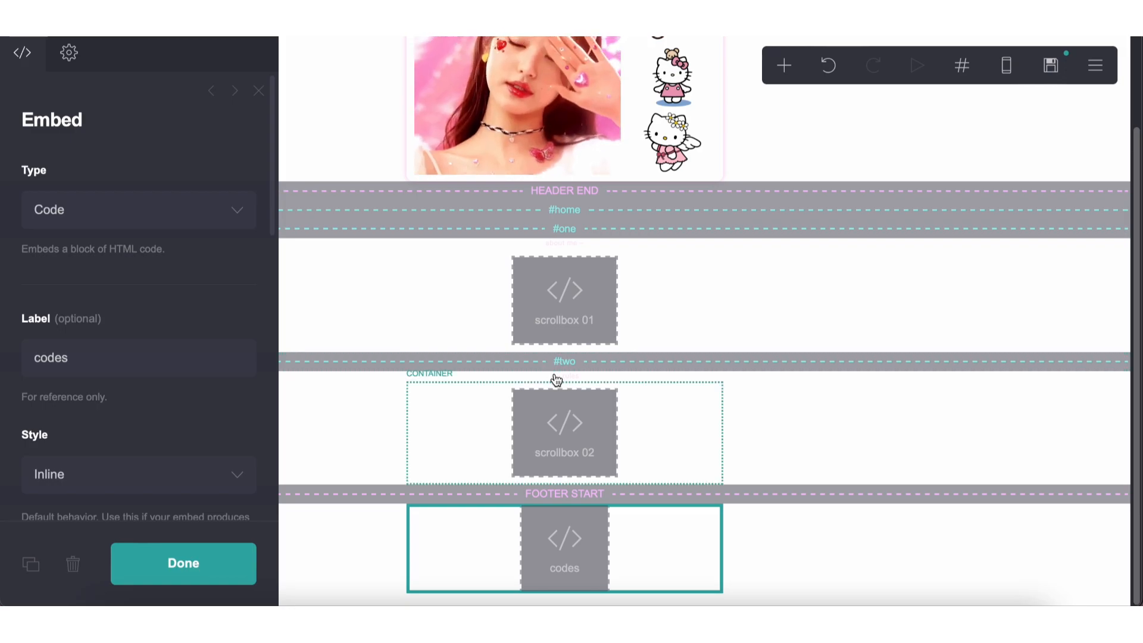
{"action": "scroll", "coordinate": [183, 284], "scroll_direction": "down", "scroll_amount": 10}
{"action": "scroll", "coordinate": [183, 284], "scroll_direction": "down", "scroll_amount": 1}
{"action": "left_click", "coordinate": [138, 395]}
{"action": "key", "text": "Return"}
{"action": "key", "text": "Return"}
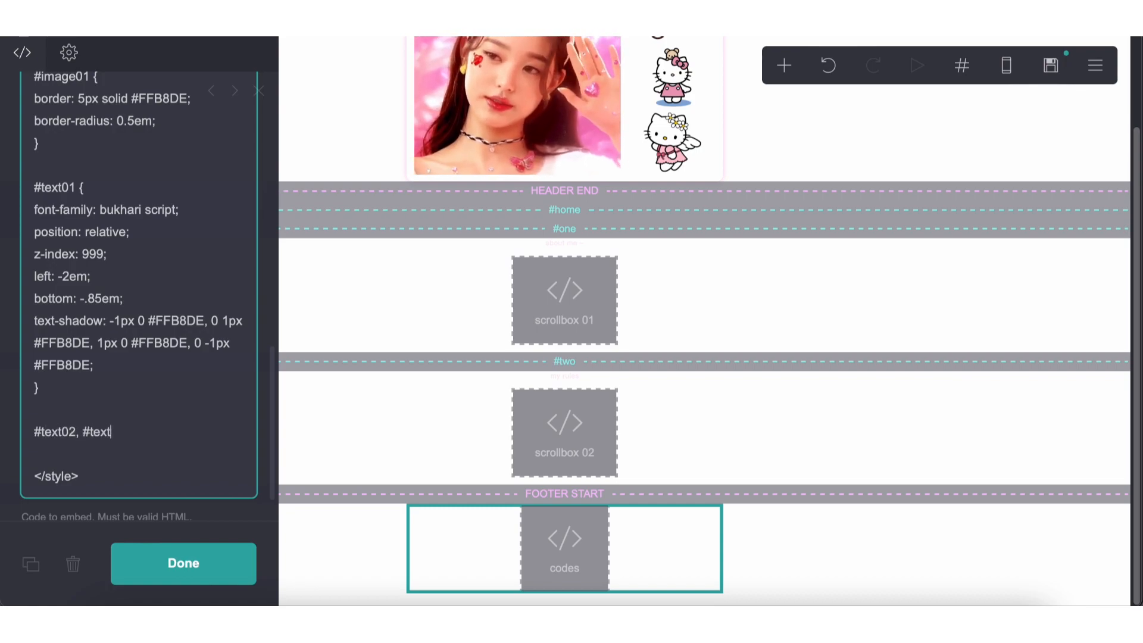
{"action": "type", "text": "#text02, #text03 {"}
{"action": "key", "text": "Return"}
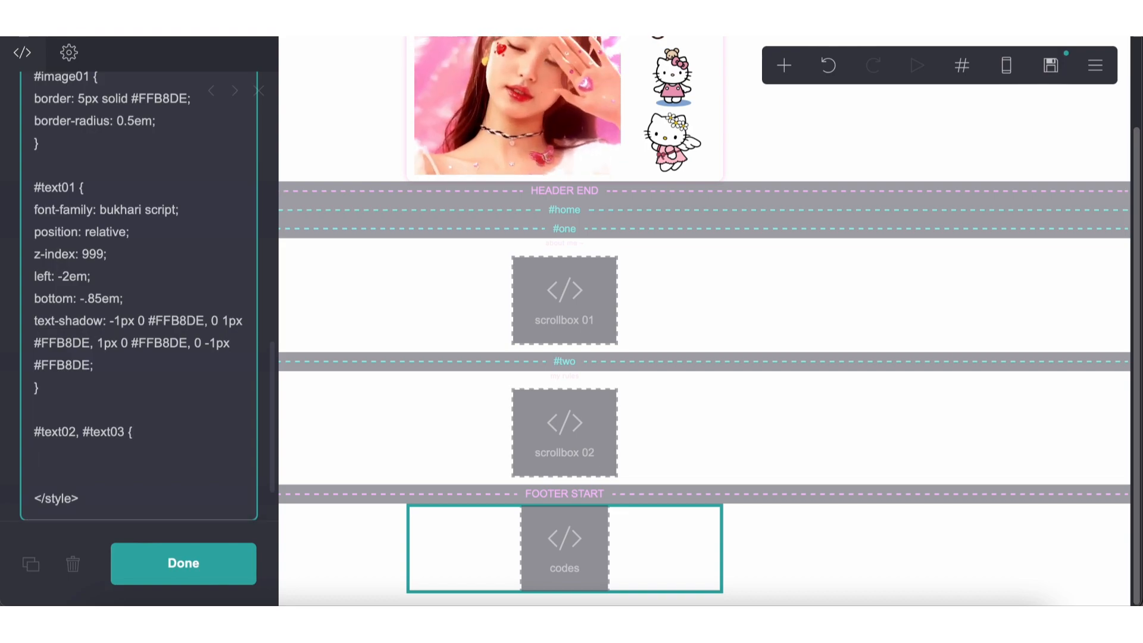
Step: Copy all declarations of the #text01 rule into the #text02, #text03 rule
{"action": "left_click_drag", "start_coordinate": [28, 202], "coordinate": [207, 355]}
{"action": "key", "text": "ctrl+c"}
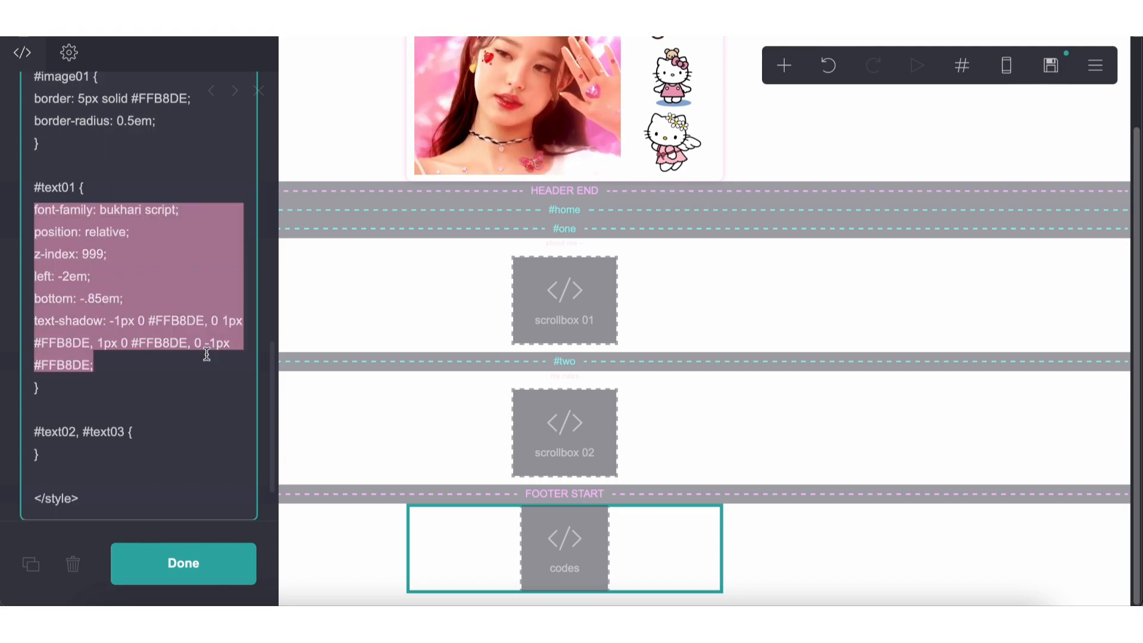
{"action": "left_click", "coordinate": [160, 445]}
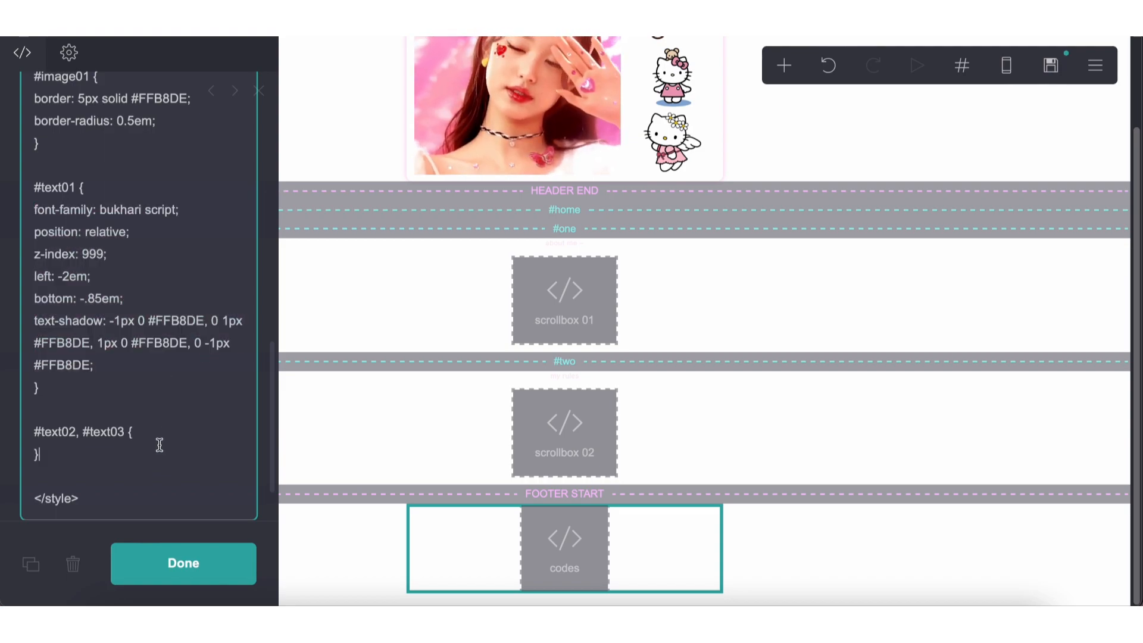
{"action": "key", "text": "Return"}
{"action": "key", "text": "ctrl+v"}
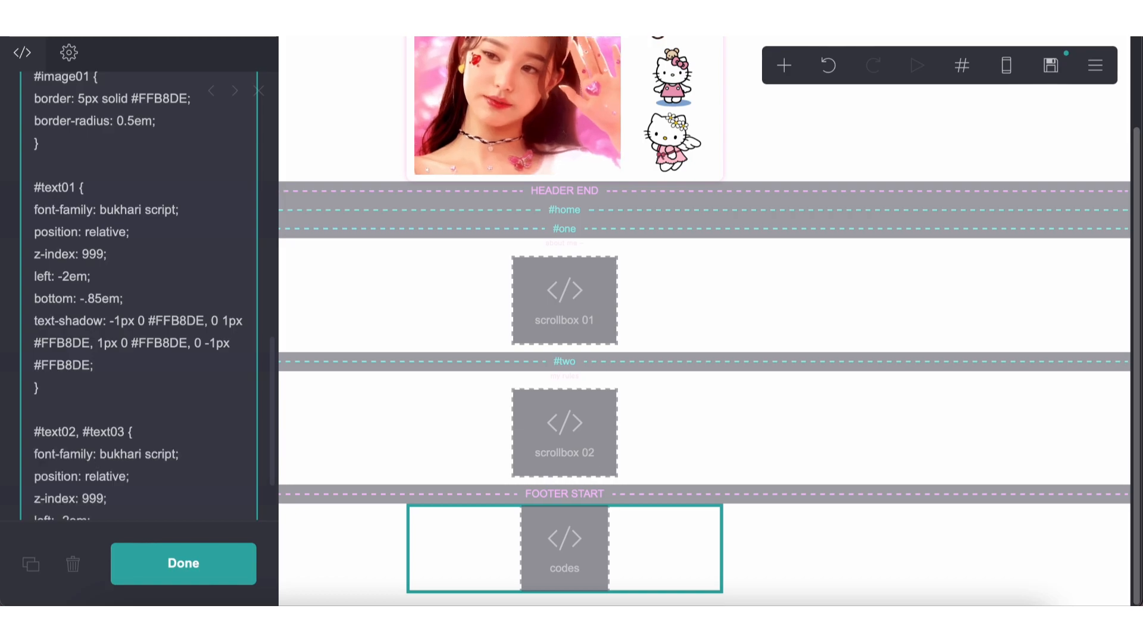
Step: In the #text02, #text03 rule, set left to 2em and bottom to -1em, and add font-size: 1.875em; as the last declaration
{"action": "scroll", "coordinate": [161, 413], "scroll_direction": "down", "scroll_amount": 3}
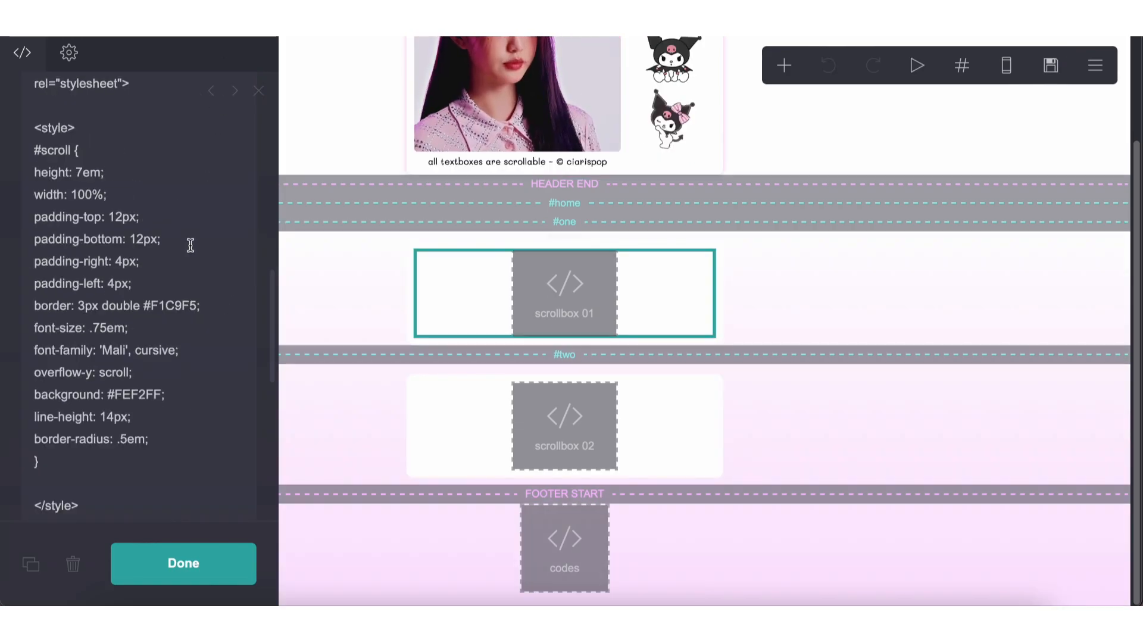
{"action": "scroll", "coordinate": [153, 230], "scroll_direction": "down", "scroll_amount": 5}
{"action": "scroll", "coordinate": [119, 194], "scroll_direction": "up", "scroll_amount": 6}
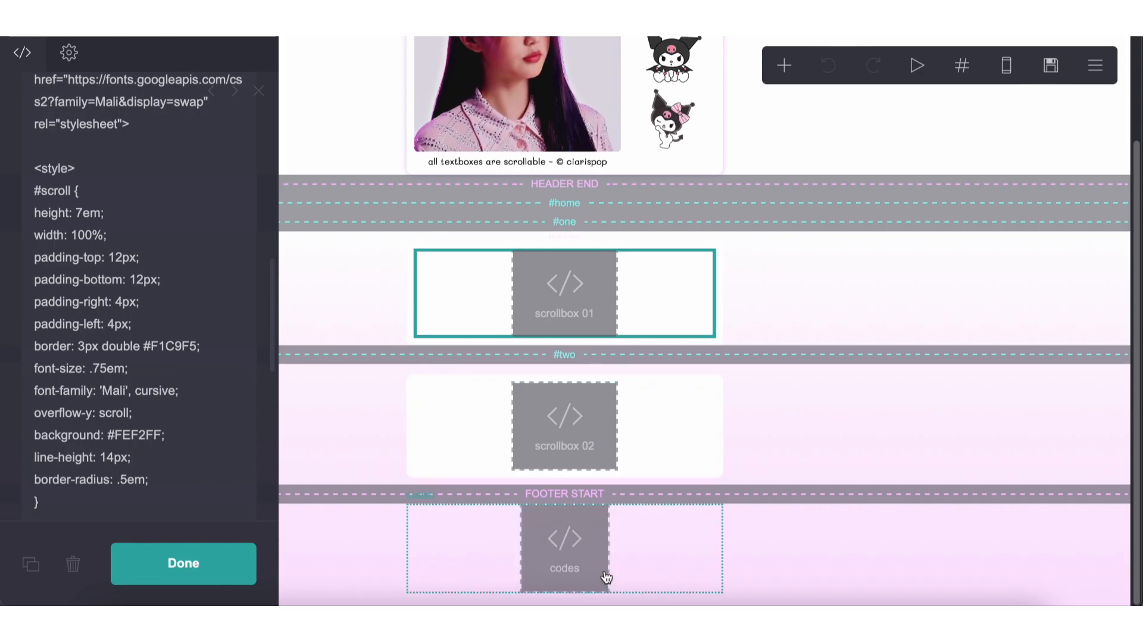
{"action": "left_click", "coordinate": [537, 569]}
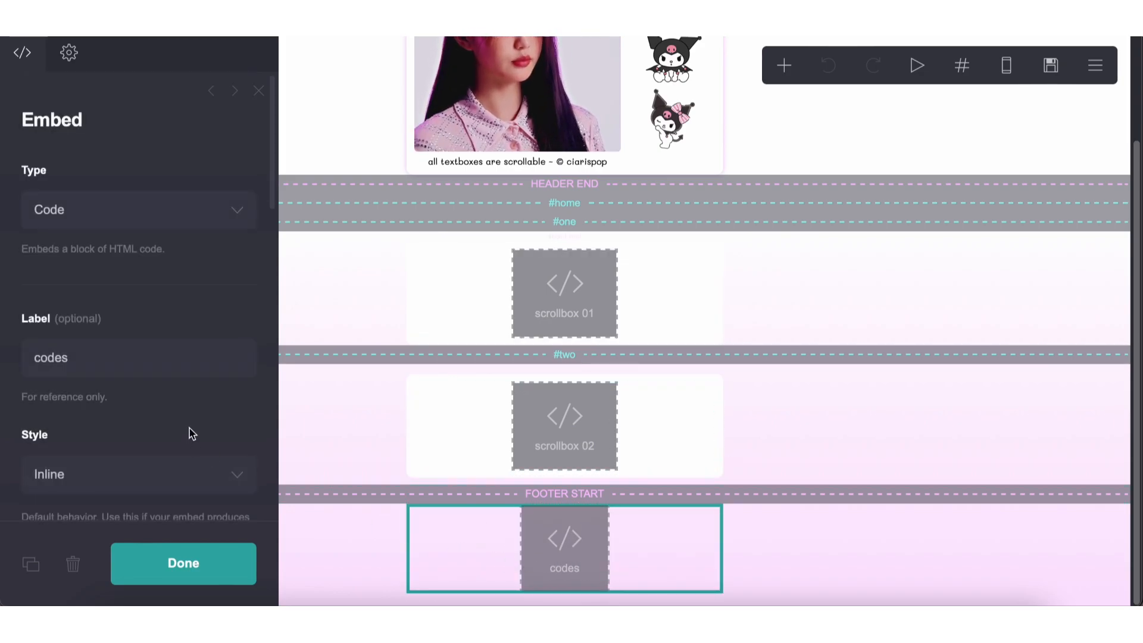
{"action": "scroll", "coordinate": [194, 423], "scroll_direction": "down", "scroll_amount": 5}
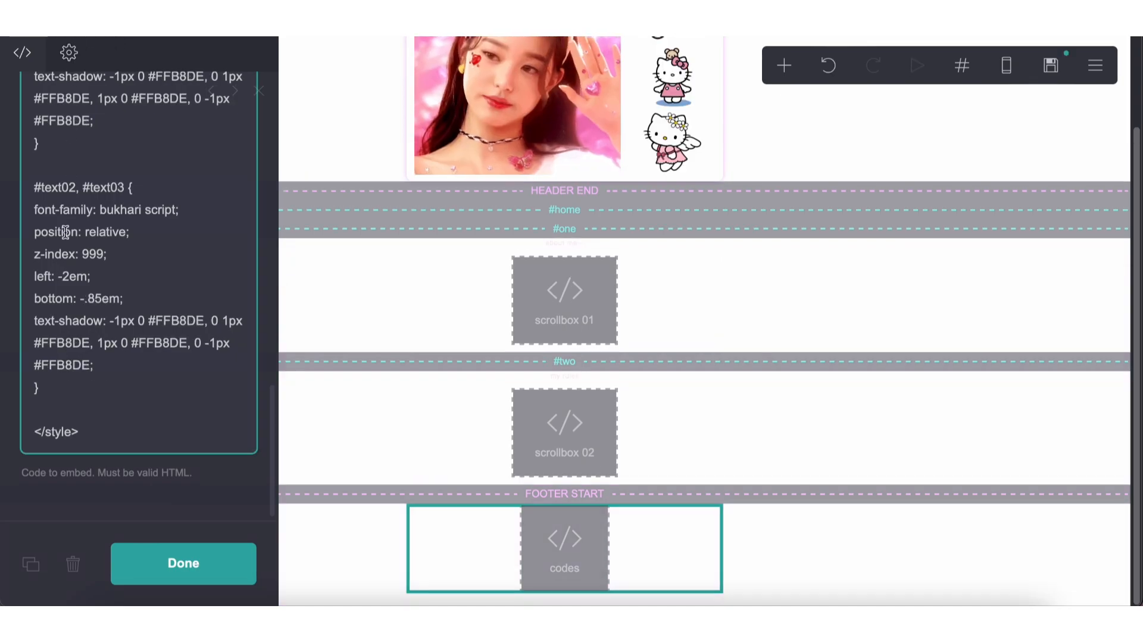
{"action": "left_click", "coordinate": [63, 276]}
{"action": "key", "text": "BackSpace"}
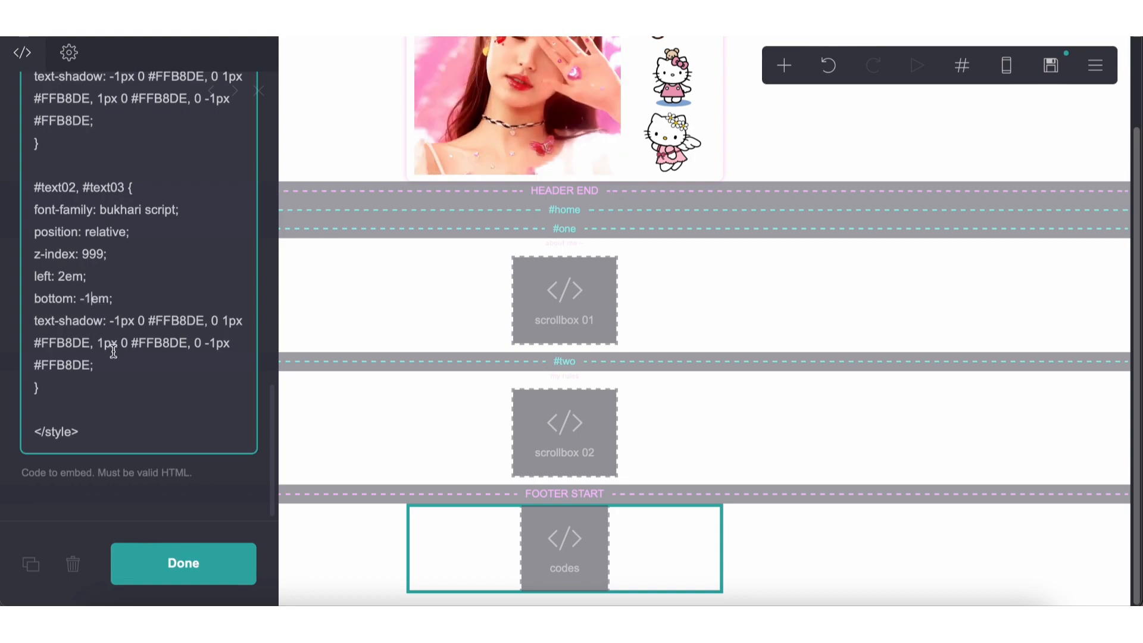
{"action": "key", "text": "Return"}
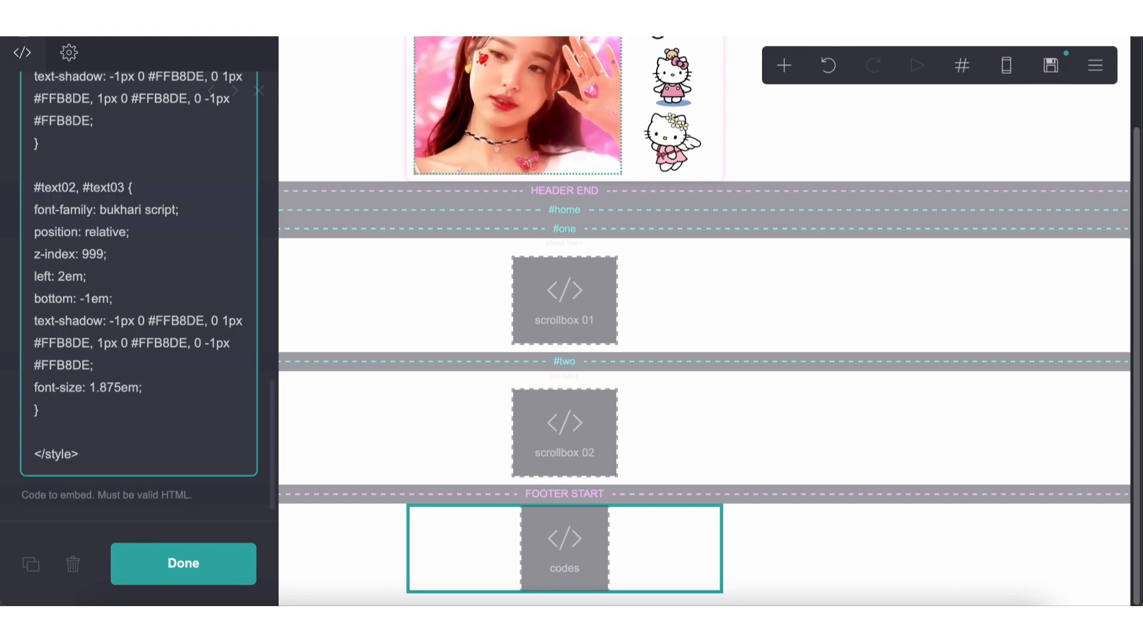
Step: Set the page's On Load animation to Blur In and choose an On Section Change animation
{"action": "left_click", "coordinate": [1098, 71]}
{"action": "left_click", "coordinate": [976, 247]}
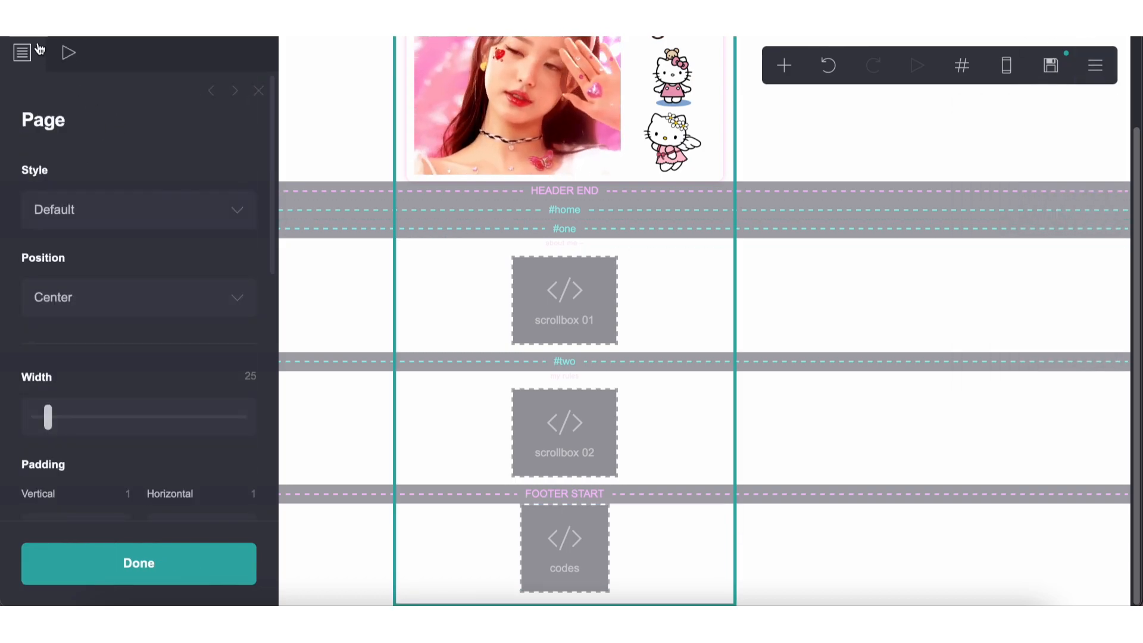
{"action": "left_click", "coordinate": [65, 59]}
{"action": "left_click", "coordinate": [109, 269]}
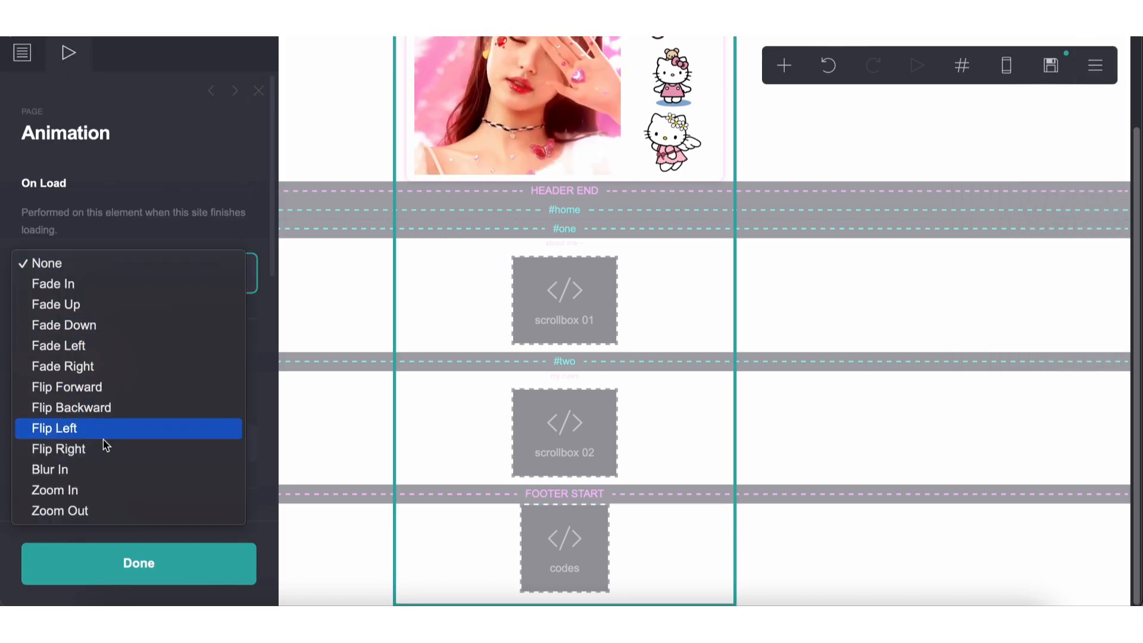
{"action": "left_click", "coordinate": [89, 467]}
{"action": "scroll", "coordinate": [94, 422], "scroll_direction": "down", "scroll_amount": 9}
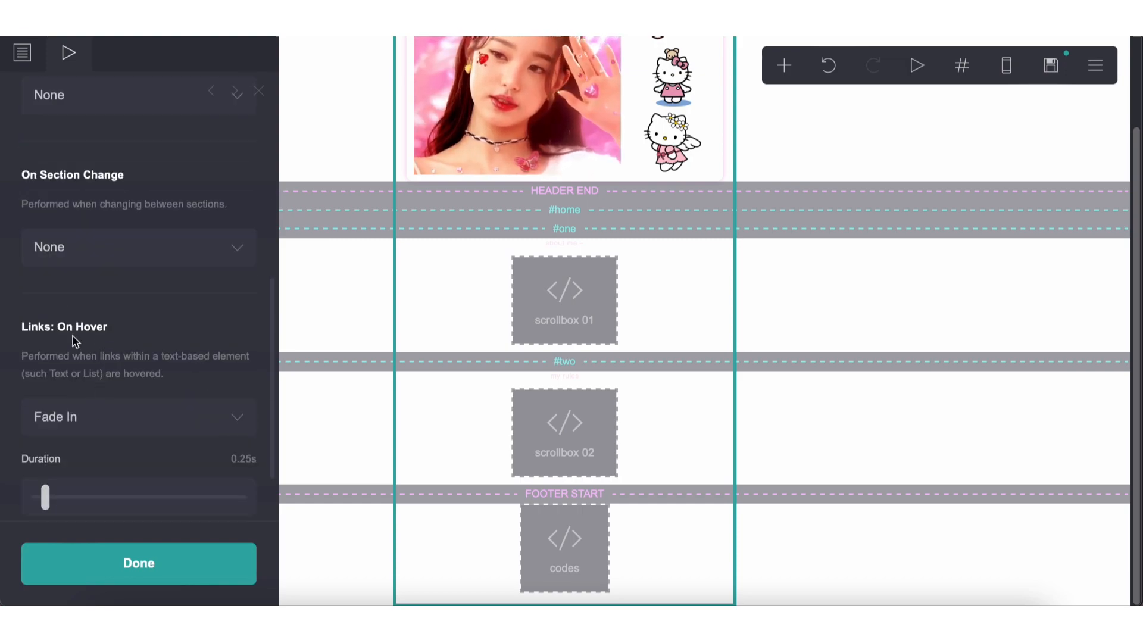
{"action": "left_click", "coordinate": [67, 241]}
{"action": "left_click", "coordinate": [51, 283]}
{"action": "scroll", "coordinate": [126, 309], "scroll_direction": "up", "scroll_amount": 10}
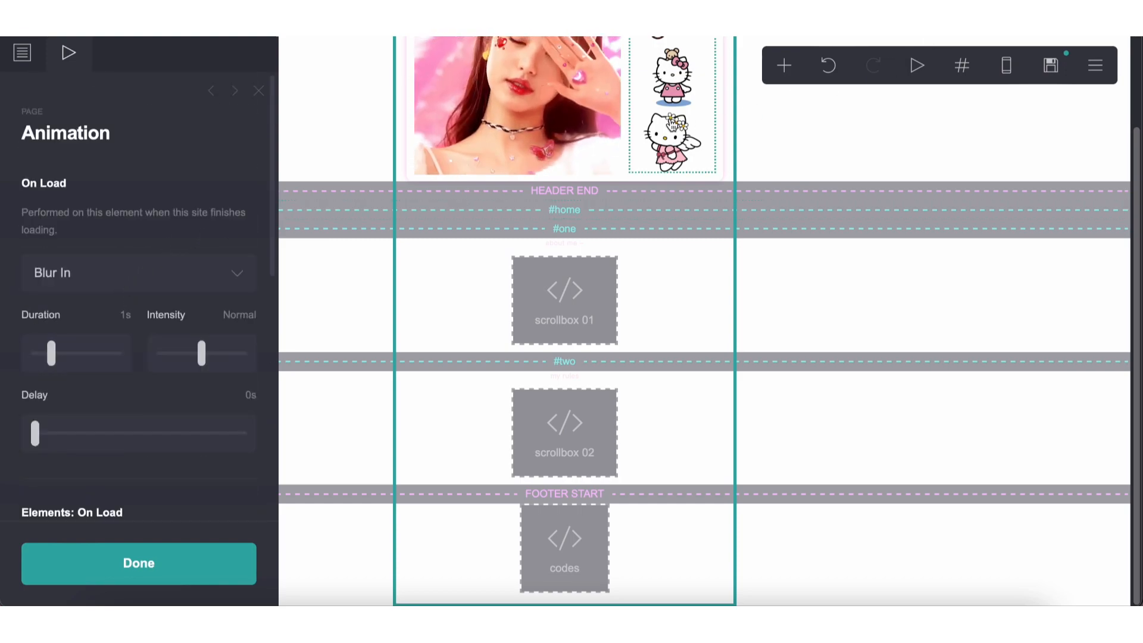
Step: In the site's publish settings, set both the title and the description to 1
{"action": "left_click", "coordinate": [1049, 66]}
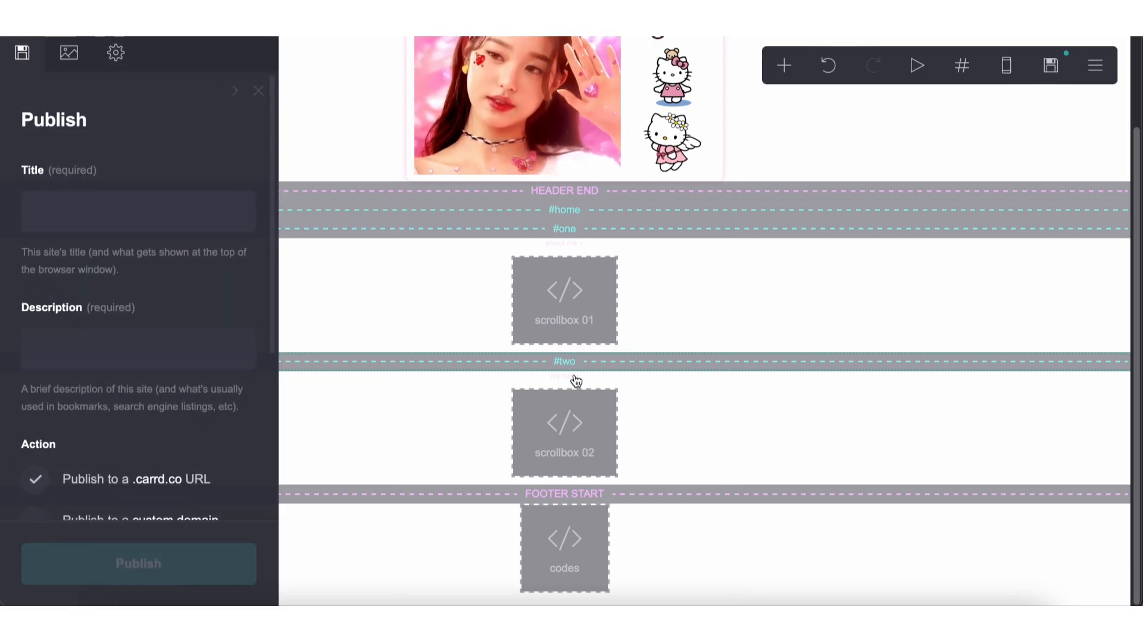
{"action": "left_click", "coordinate": [110, 220]}
{"action": "type", "text": "1"}
{"action": "left_click", "coordinate": [89, 360]}
{"action": "type", "text": "1"}
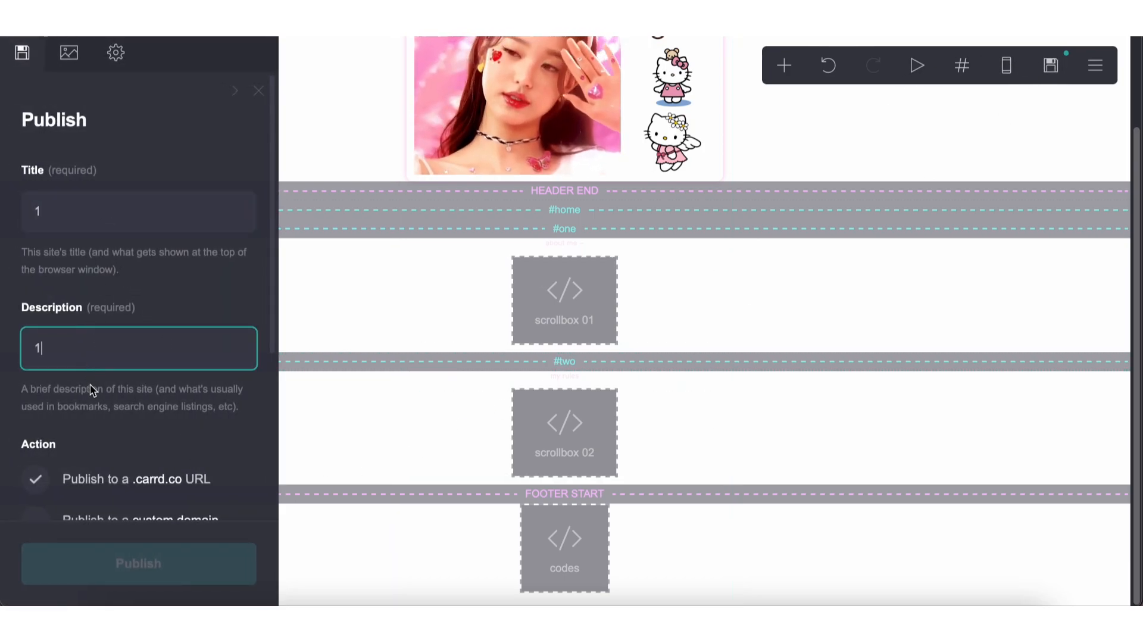
Step: Set the publishing address to the name title with the .drr.ac domain
{"action": "scroll", "coordinate": [87, 393], "scroll_direction": "down", "scroll_amount": 4}
{"action": "left_click", "coordinate": [84, 404]}
{"action": "type", "text": "title"}
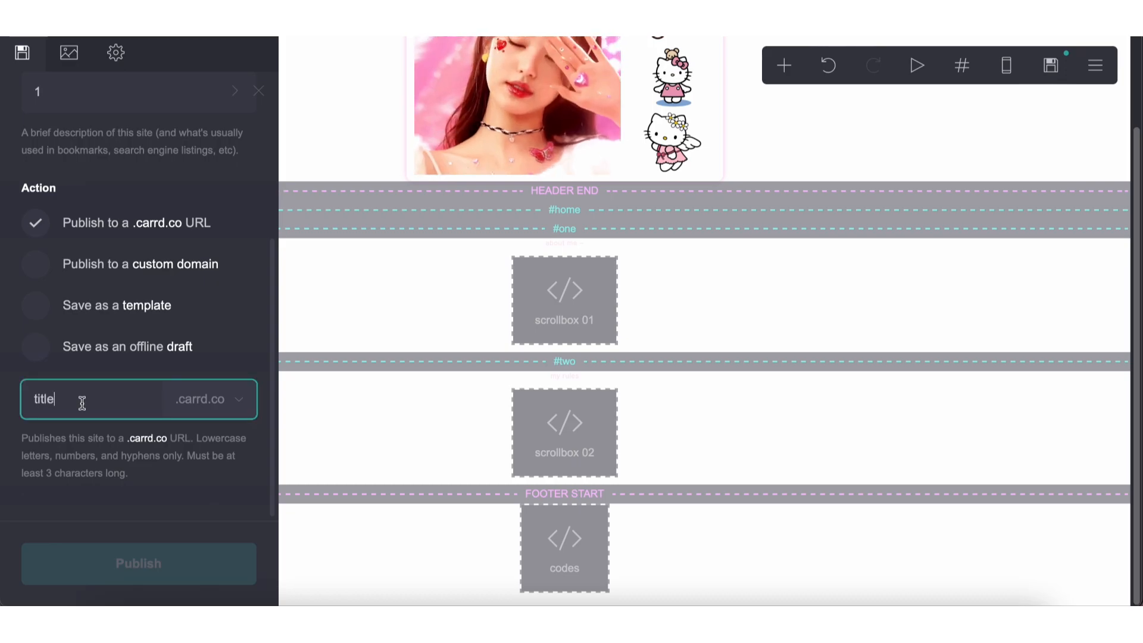
{"action": "left_click", "coordinate": [203, 399]}
{"action": "left_click", "coordinate": [194, 424]}
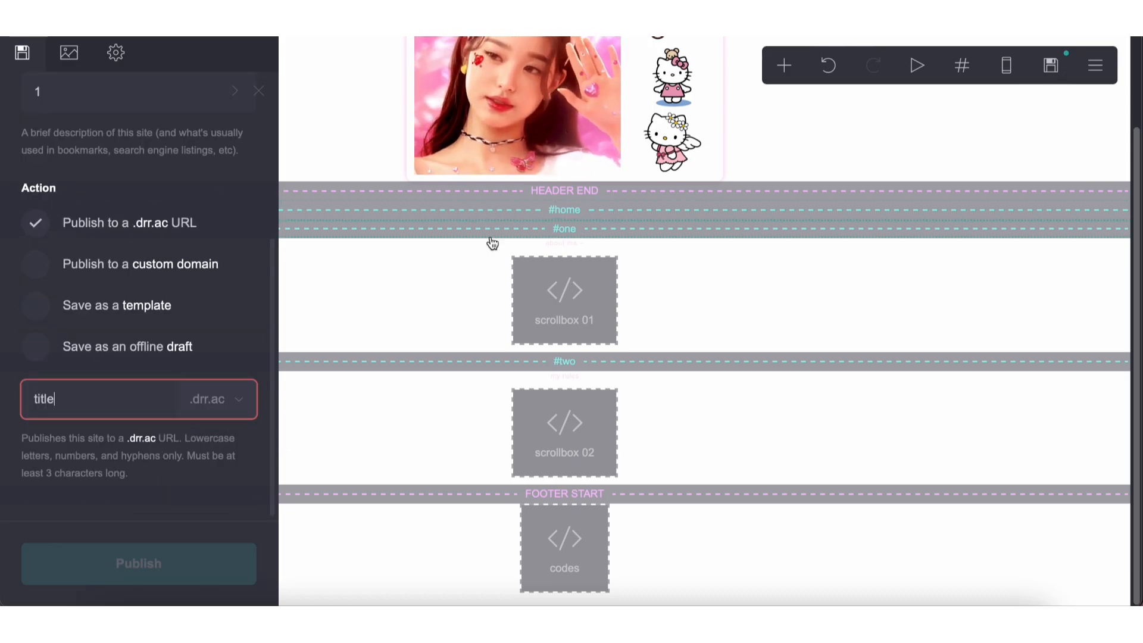
Step: Change the page background style to Gradient and set the color of Stop #1 to #FFFFFF
{"action": "left_click", "coordinate": [925, 140]}
{"action": "left_click", "coordinate": [232, 209]}
{"action": "left_click", "coordinate": [134, 220]}
{"action": "left_click", "coordinate": [96, 288]}
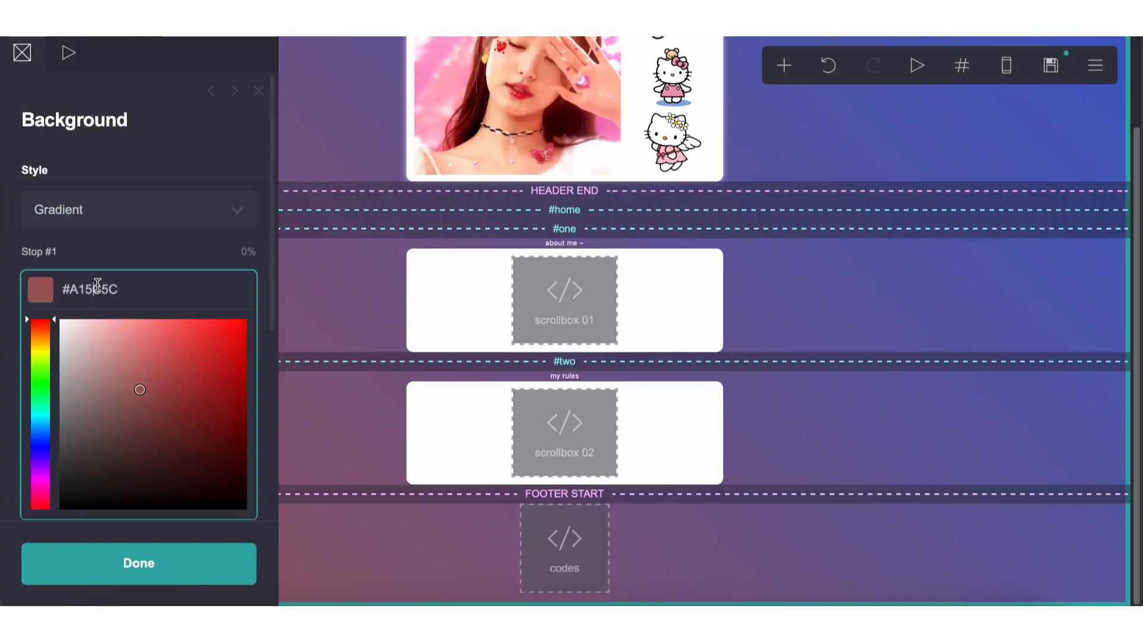
{"action": "left_click_drag", "start_coordinate": [78, 336], "coordinate": [53, 242]}
{"action": "left_click", "coordinate": [53, 242]}
Step: Copy the background color code FFE8F4 from the scroll style in the scrollbox 01 embed for the gradient's second stop
{"action": "double_click", "coordinate": [100, 369]}
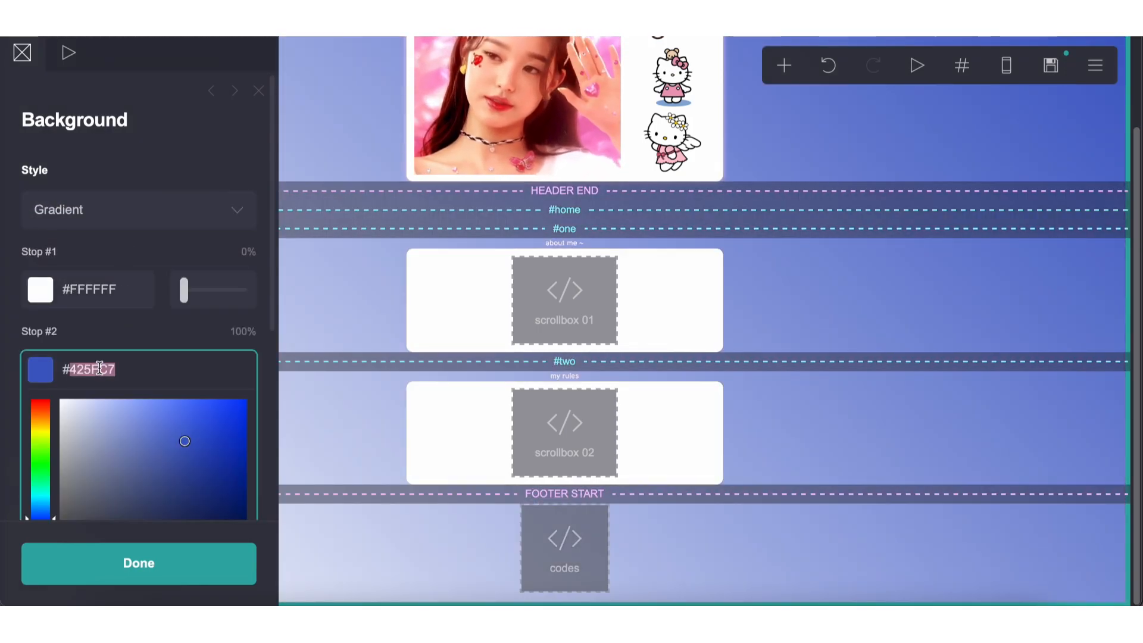
{"action": "type", "text": "FONT-F"}
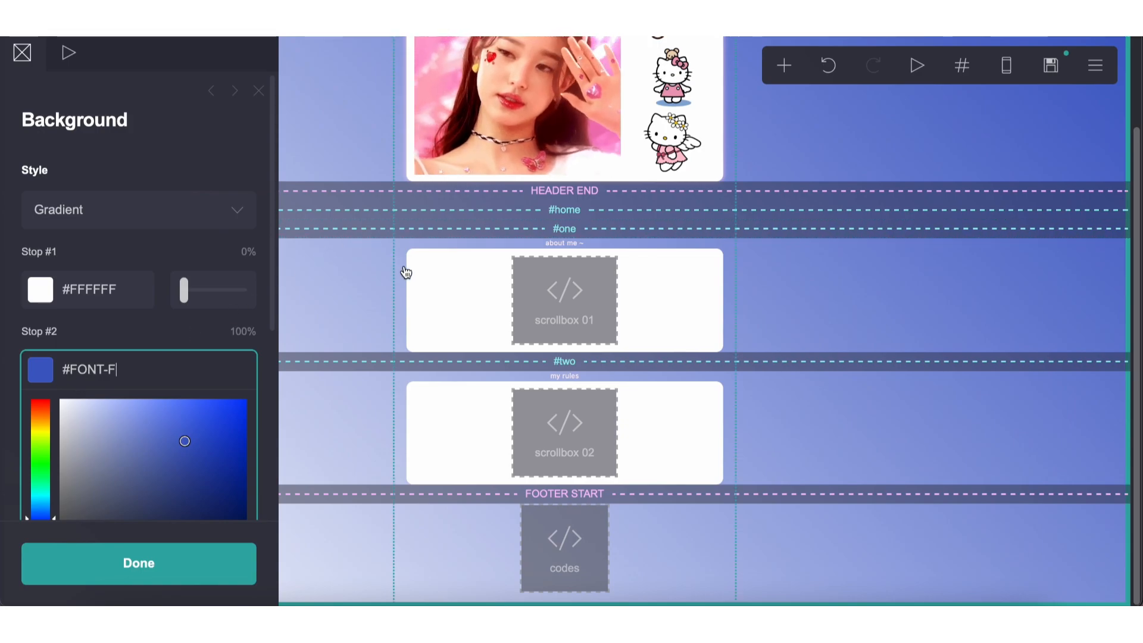
{"action": "double_click", "coordinate": [516, 296]}
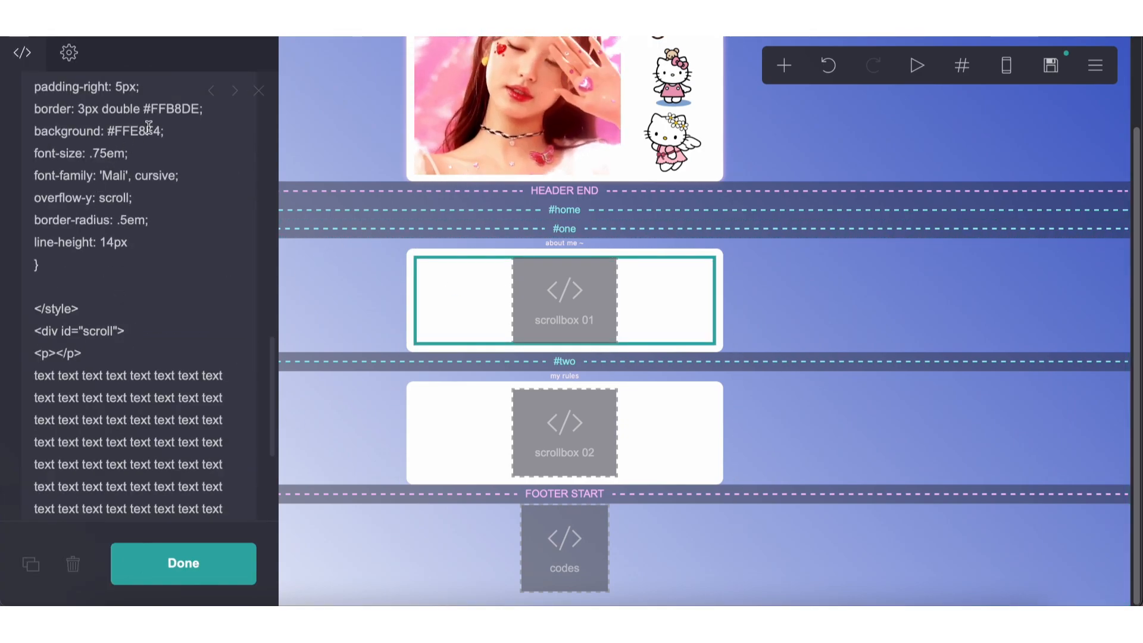
{"action": "double_click", "coordinate": [149, 130]}
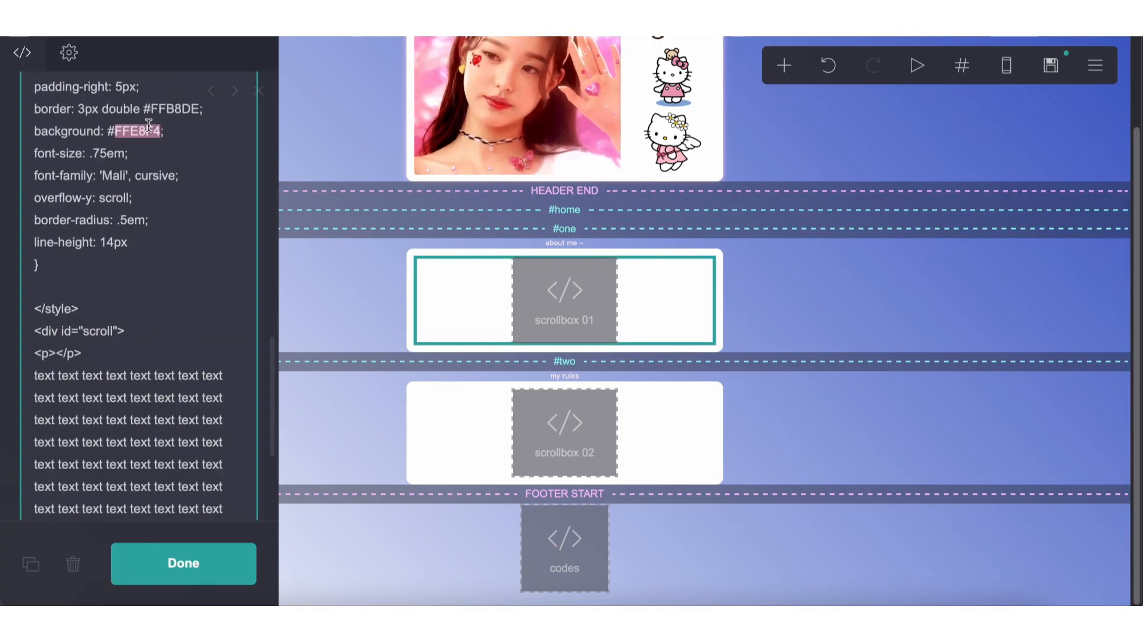
Step: Enter #FFE8F4 as the background gradient's Stop #2 color and adjust it to the deeper pink #FFD9ED
{"action": "left_click", "coordinate": [315, 296]}
{"action": "left_click", "coordinate": [112, 368]}
{"action": "double_click", "coordinate": [112, 368]}
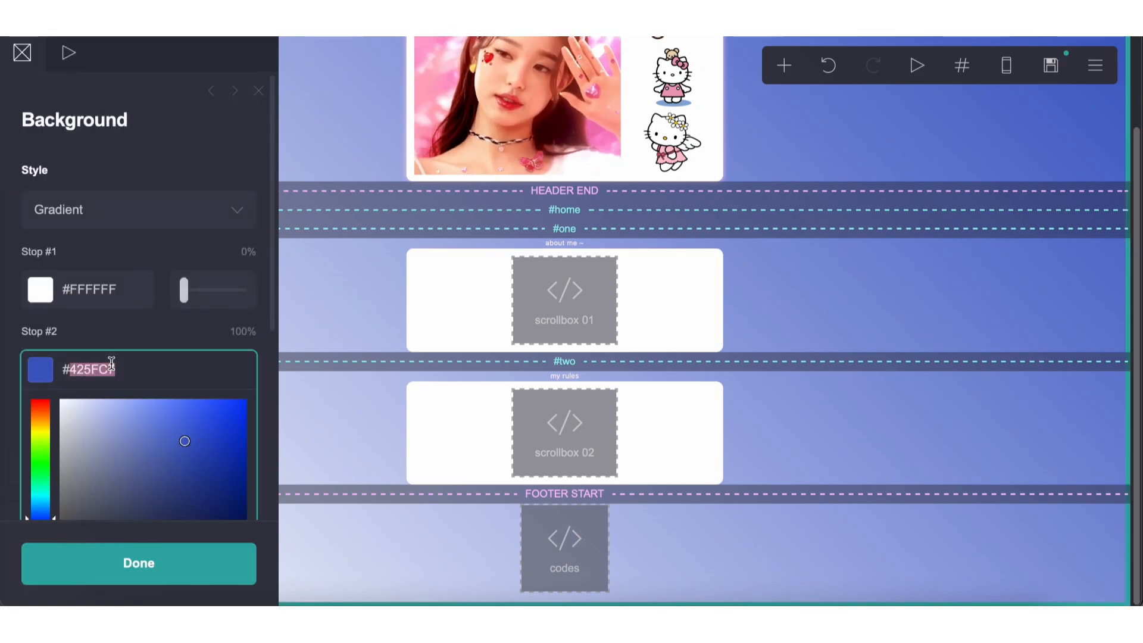
{"action": "type", "text": "FFE8F4"}
{"action": "left_click_drag", "start_coordinate": [77, 381], "coordinate": [87, 361]}
{"action": "left_click", "coordinate": [89, 349]}
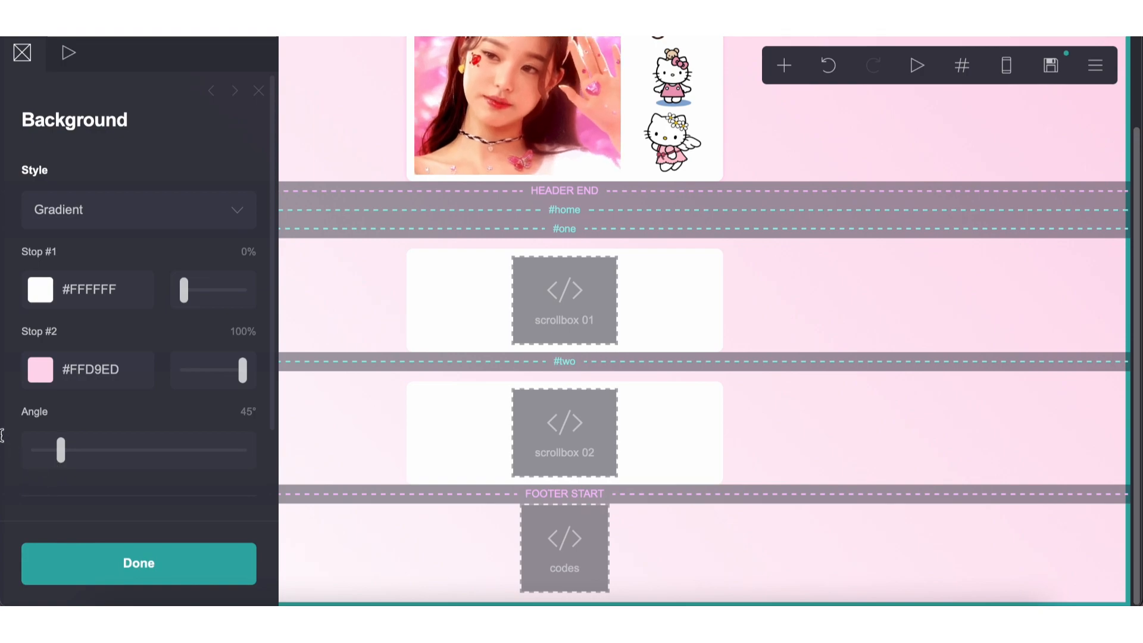
Step: Set the gradient angle to 180° and move Stop #1 to 46%, then close the background settings
{"action": "left_click_drag", "start_coordinate": [76, 457], "coordinate": [3, 448]}
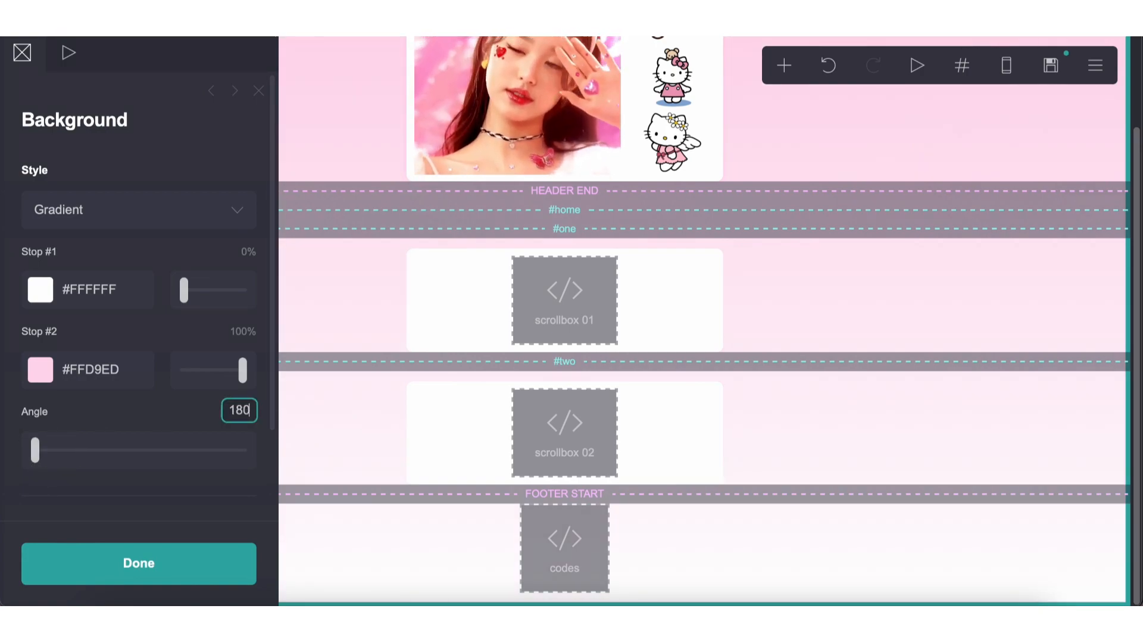
{"action": "key", "text": "Return"}
{"action": "left_click_drag", "start_coordinate": [200, 290], "coordinate": [213, 290]}
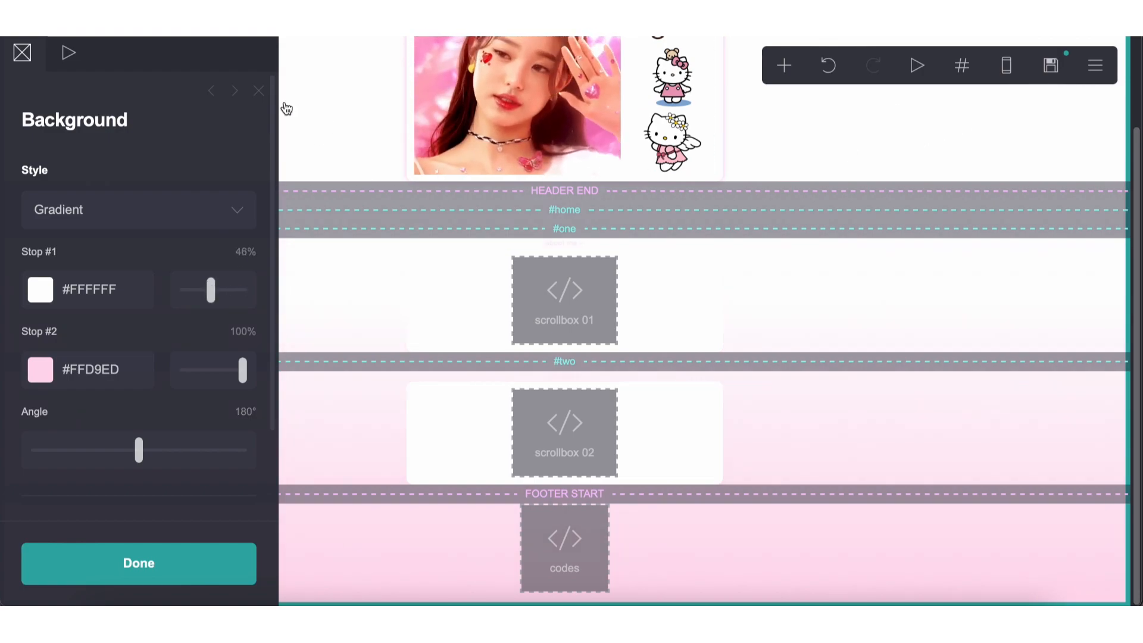
{"action": "left_click", "coordinate": [259, 91]}
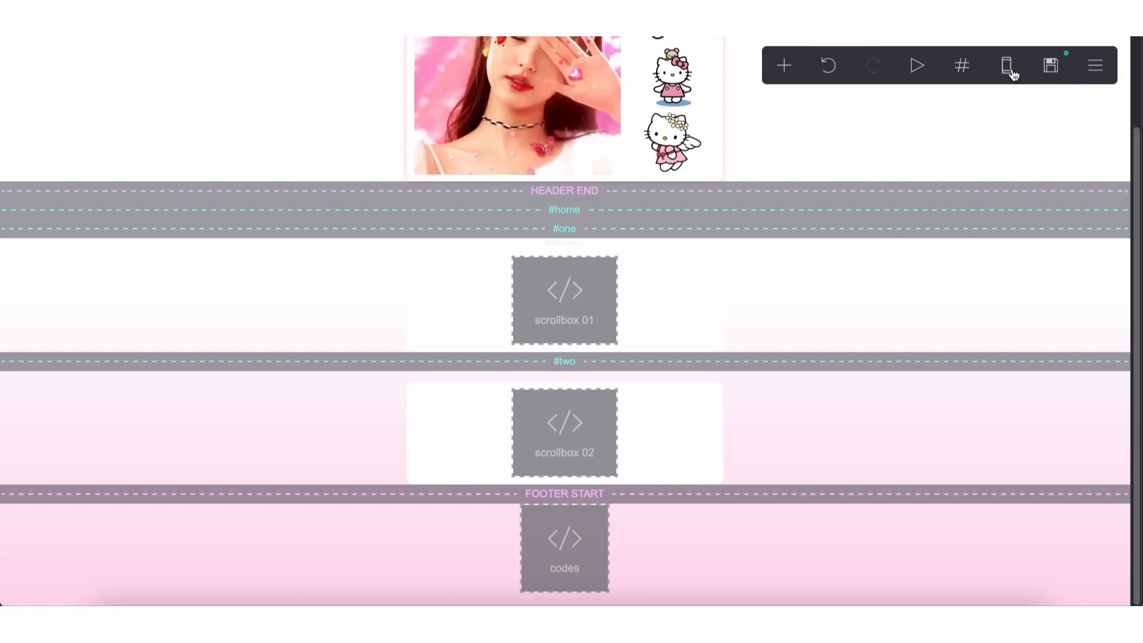
Step: Publish the site to the title .drr.ac URL
{"action": "left_click", "coordinate": [1051, 65]}
{"action": "left_click", "coordinate": [191, 558]}
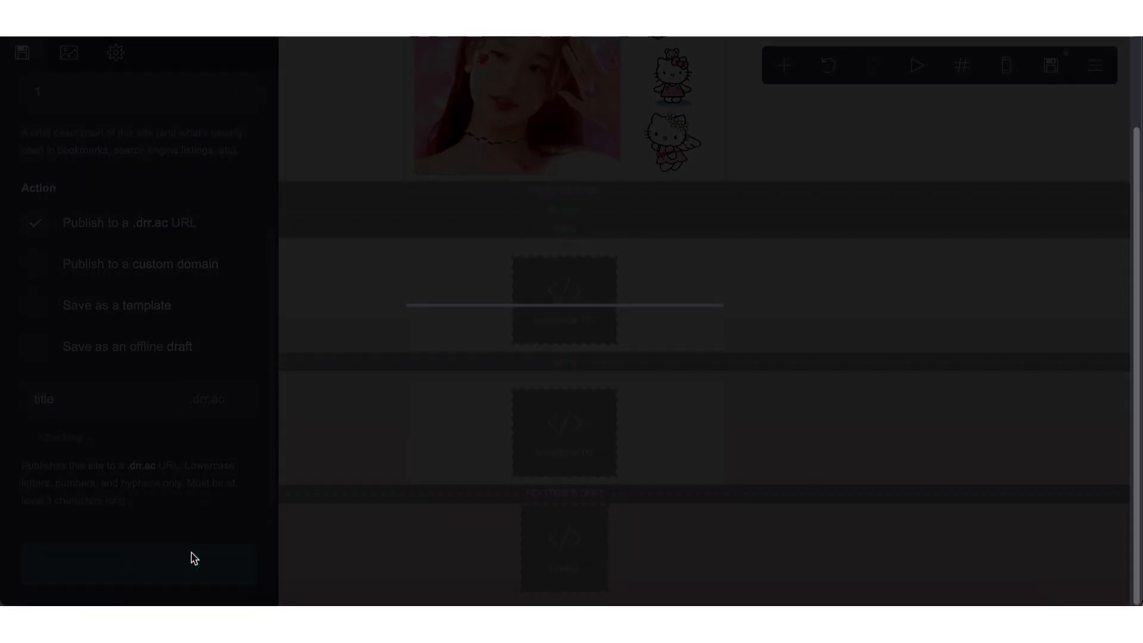